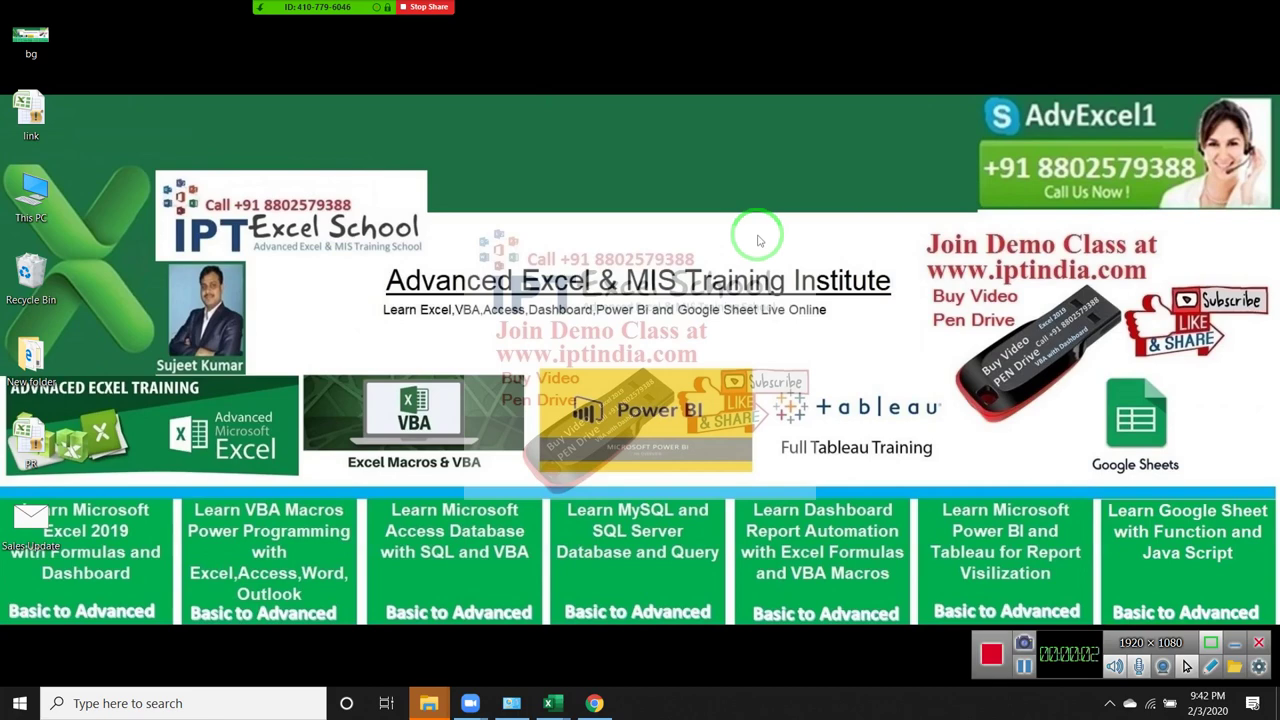
- Preview DD.xlsx from Quick Access in the browser and list the apps that can open it
{"action": "left_click", "coordinate": [602, 700]}
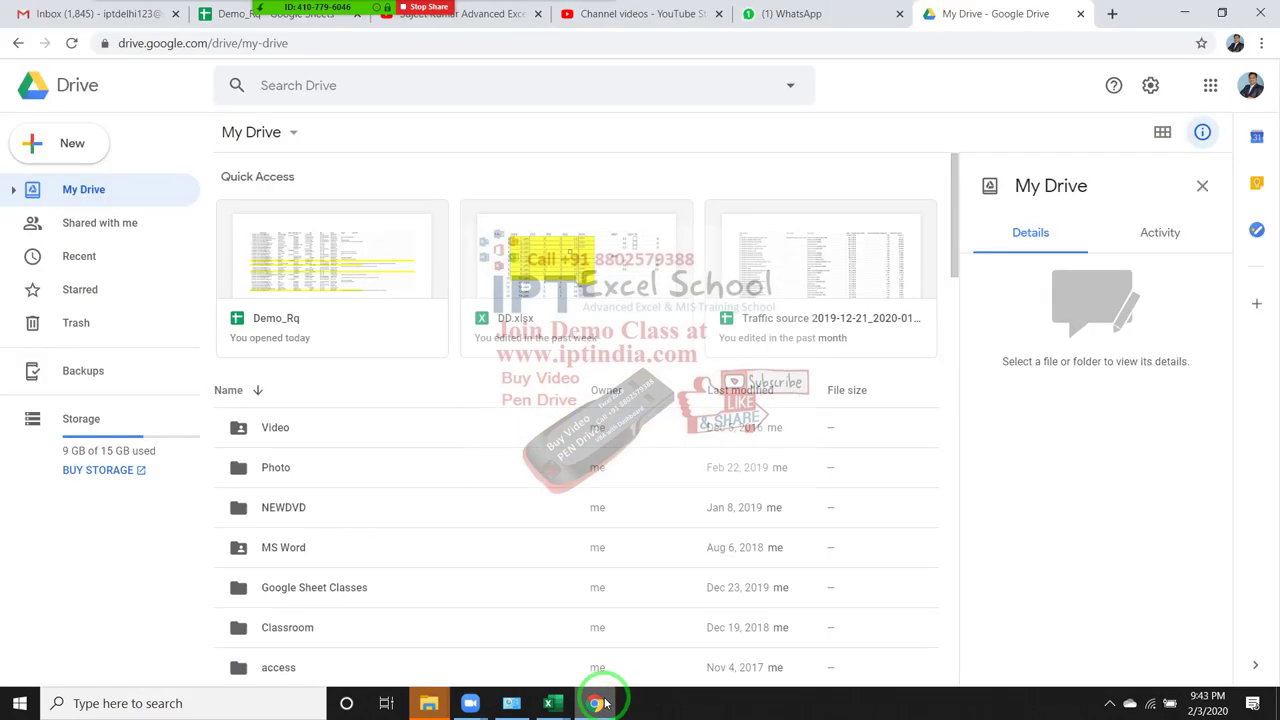
{"action": "left_click", "coordinate": [567, 267]}
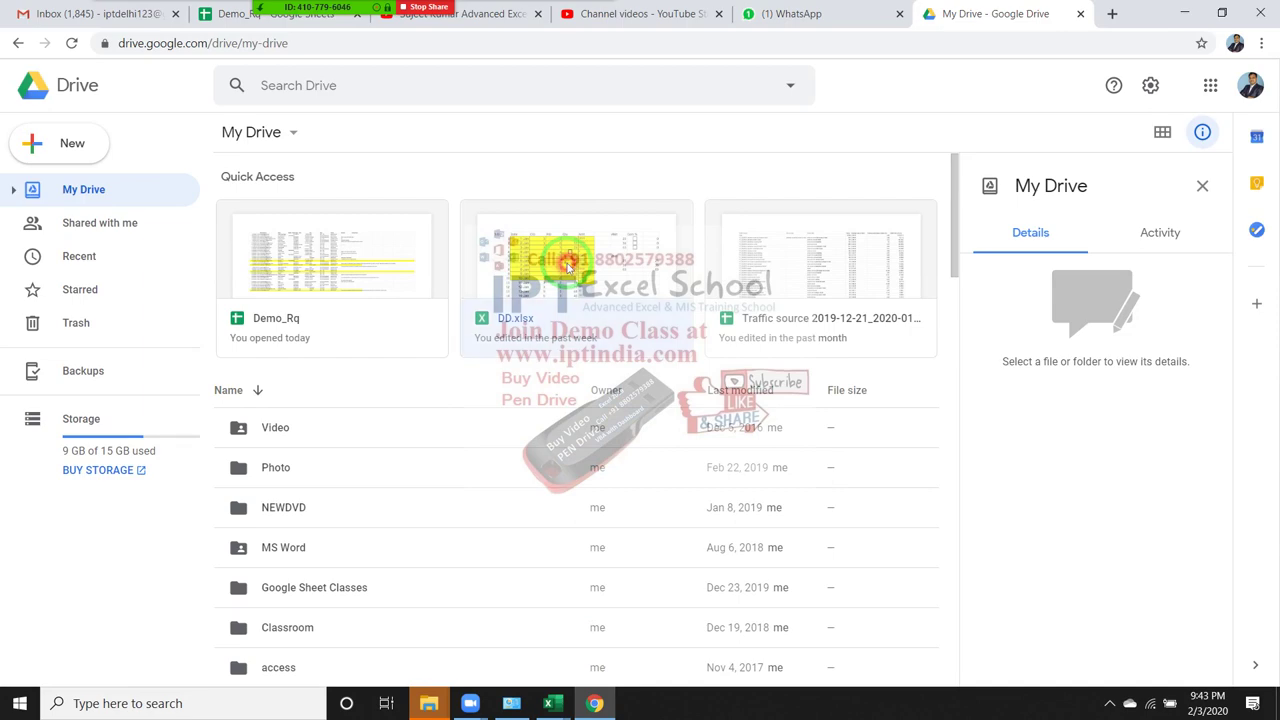
{"action": "double_click", "coordinate": [567, 267]}
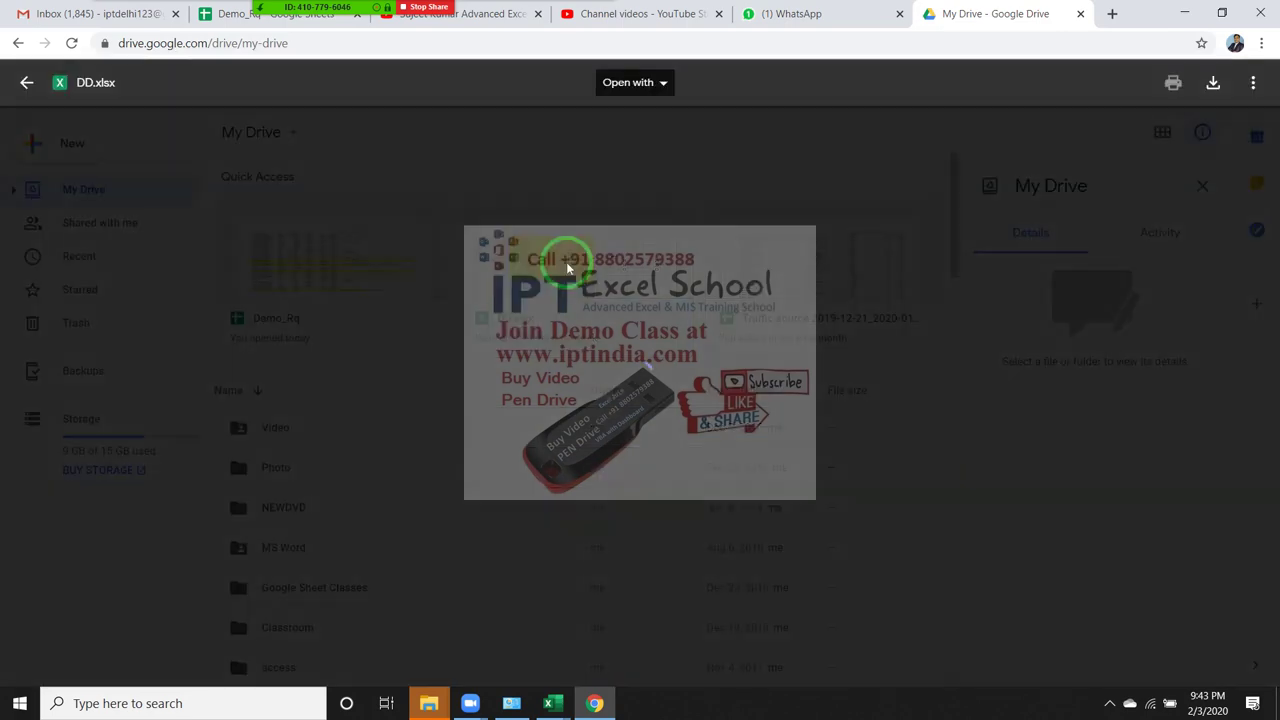
{"action": "left_click", "coordinate": [646, 82]}
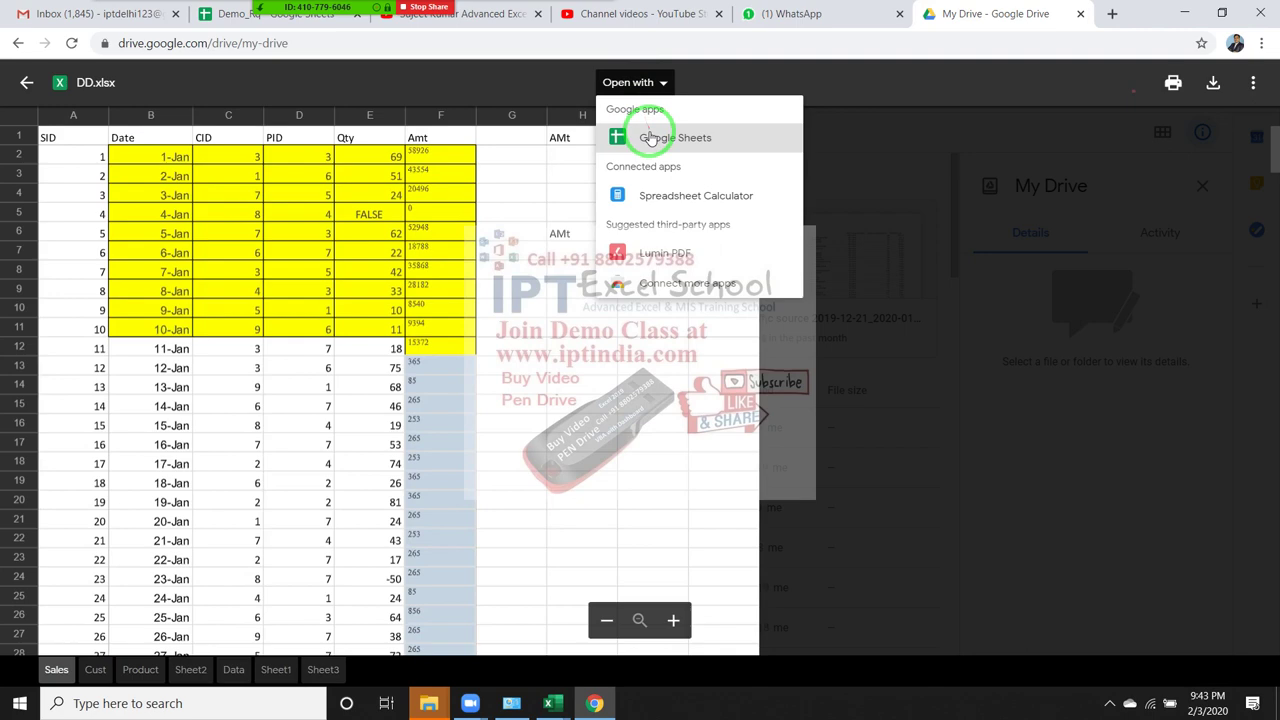
- Open DD.xlsx in Google Sheets, glance at Data and Sheet1, then scroll Sheet3 to its Month/Name/Code list
{"action": "left_click", "coordinate": [651, 138]}
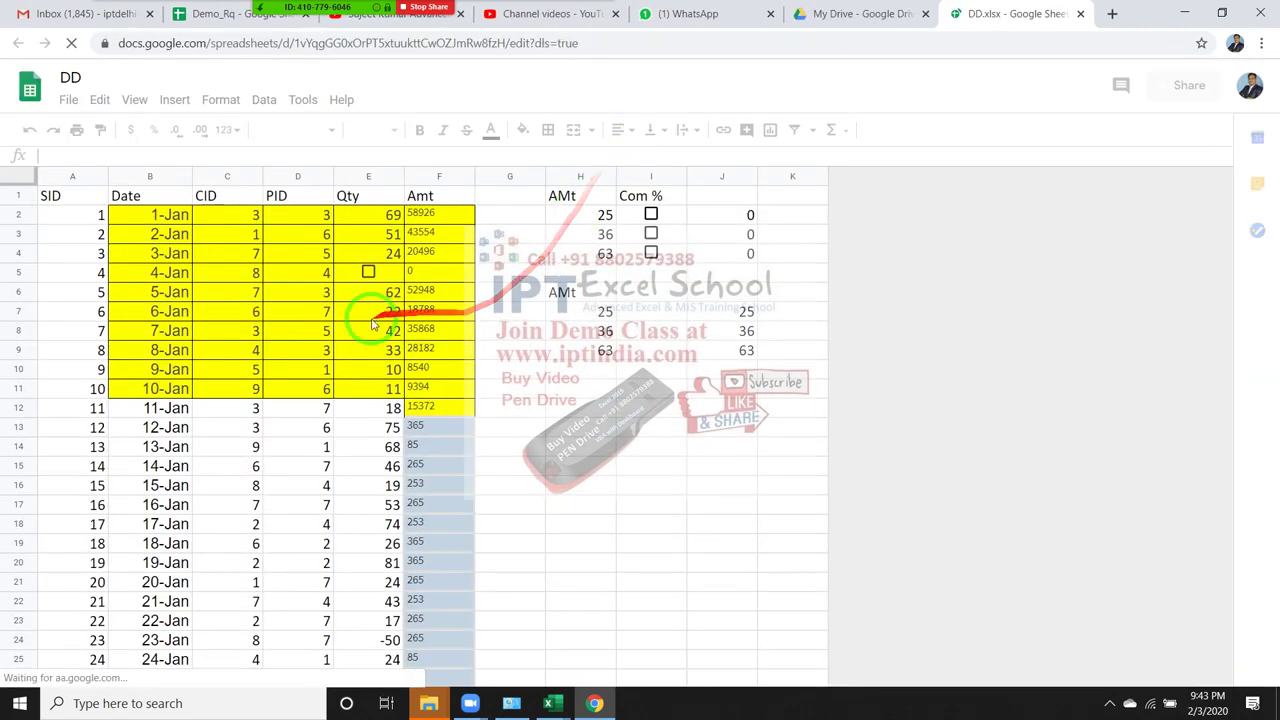
{"action": "left_click_drag", "start_coordinate": [450, 460], "coordinate": [495, 350]}
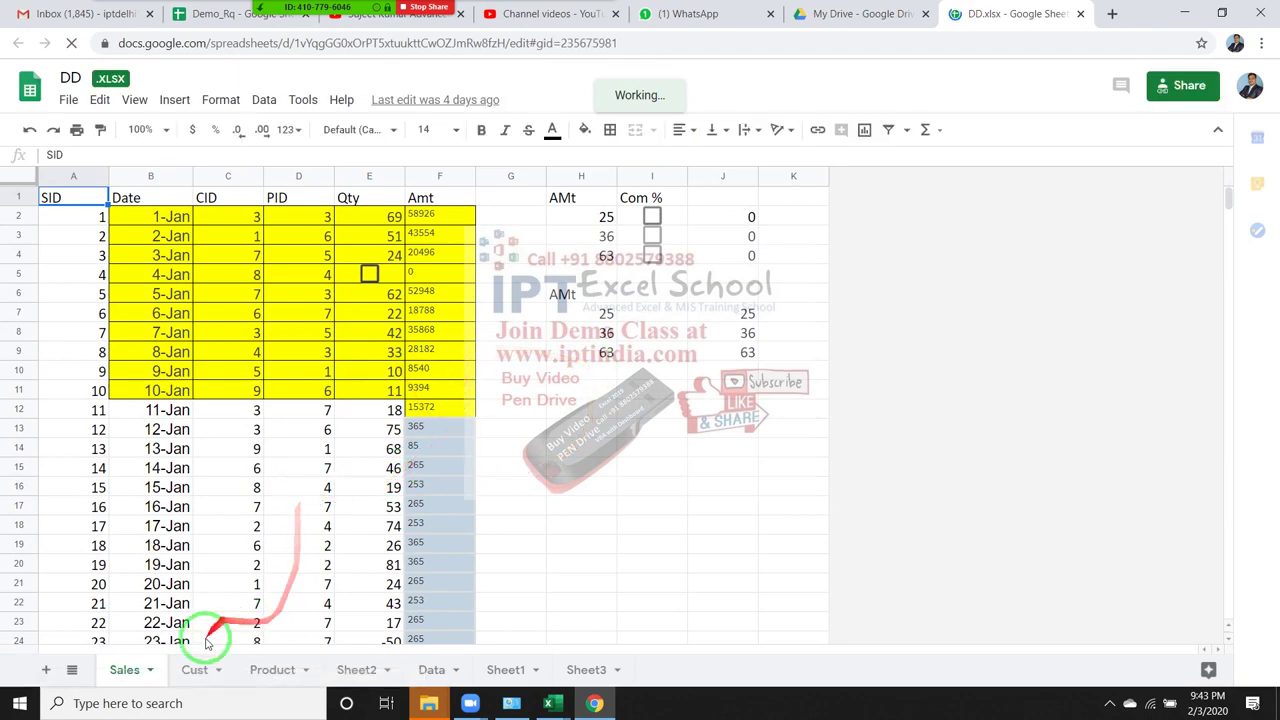
{"action": "left_click", "coordinate": [430, 672]}
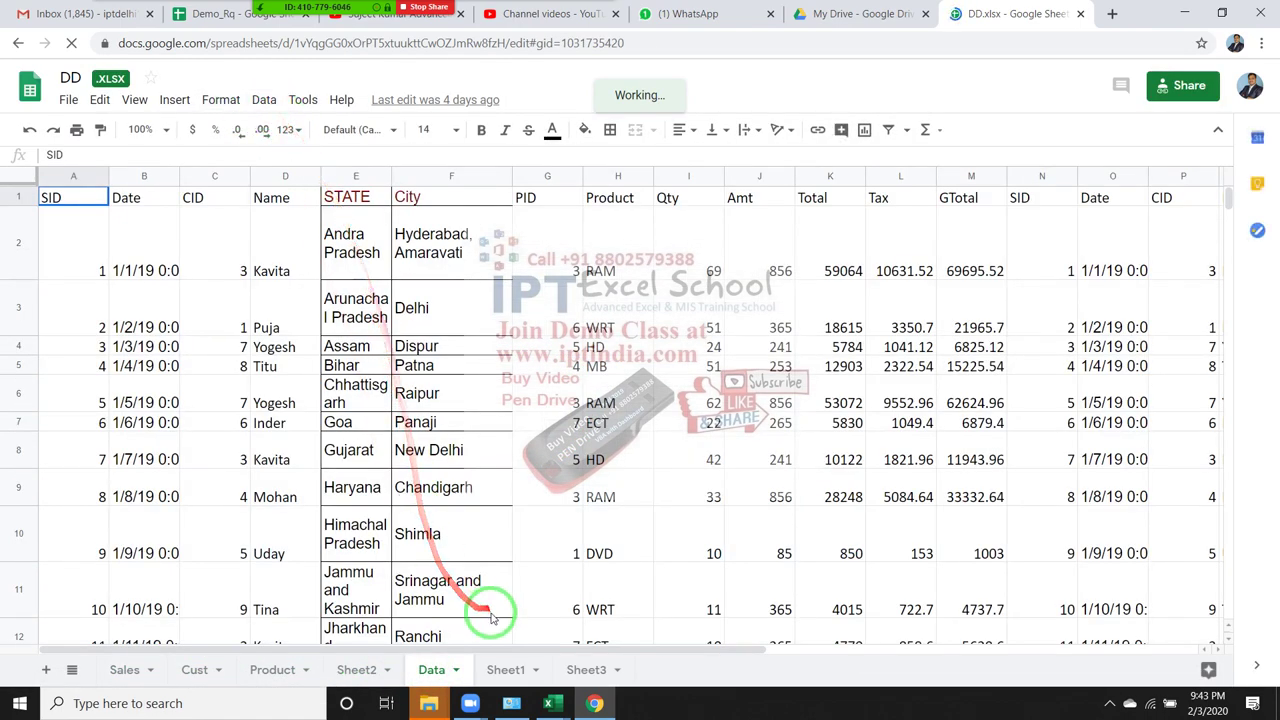
{"action": "left_click", "coordinate": [512, 670]}
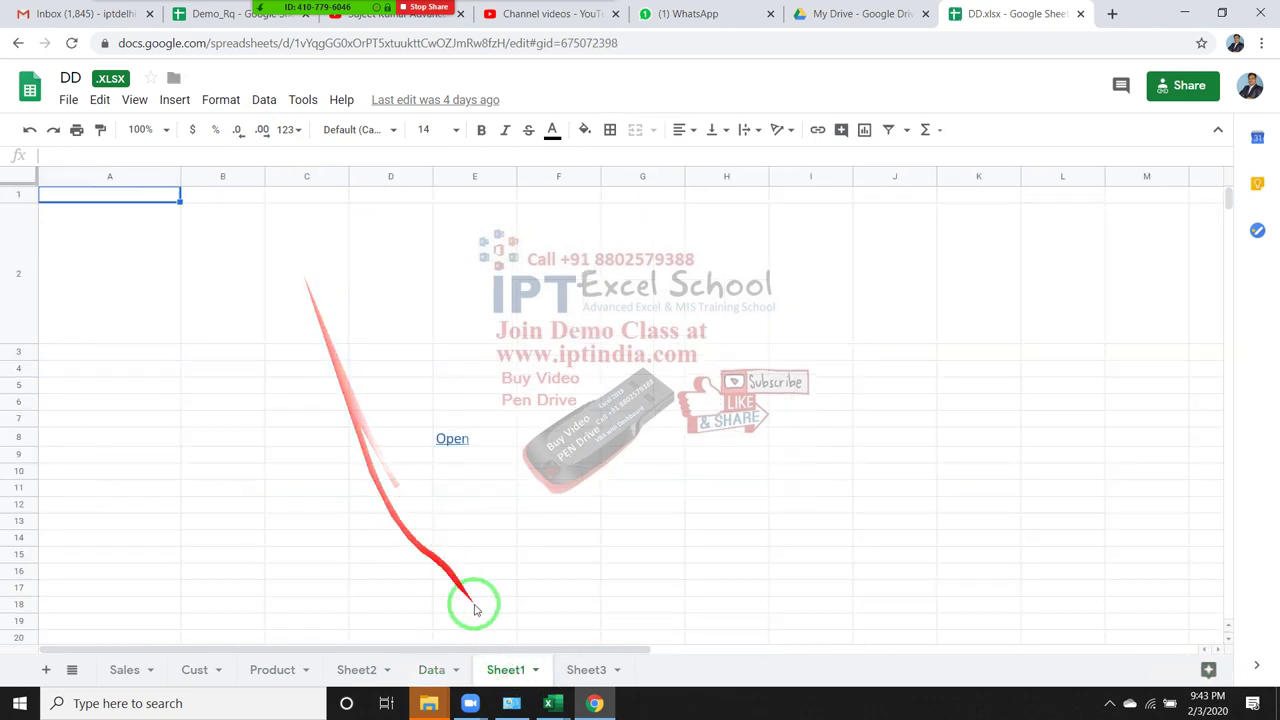
{"action": "left_click", "coordinate": [435, 670]}
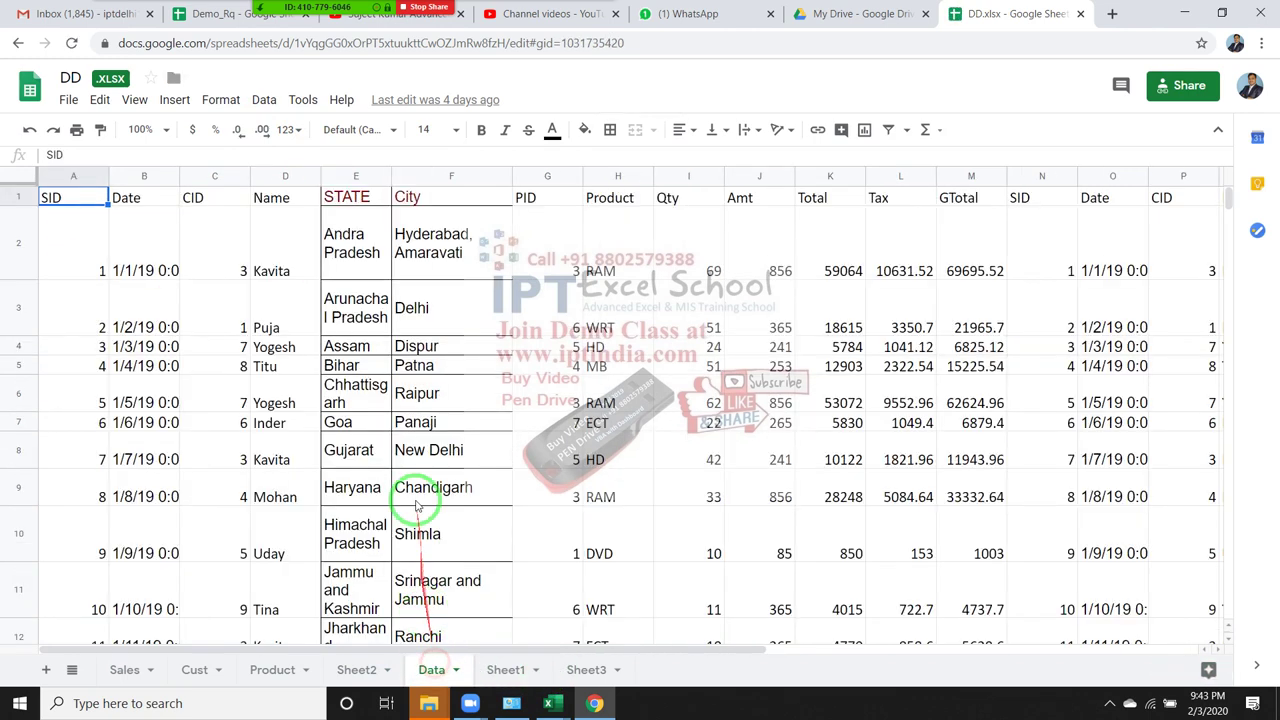
{"action": "left_click", "coordinate": [582, 664]}
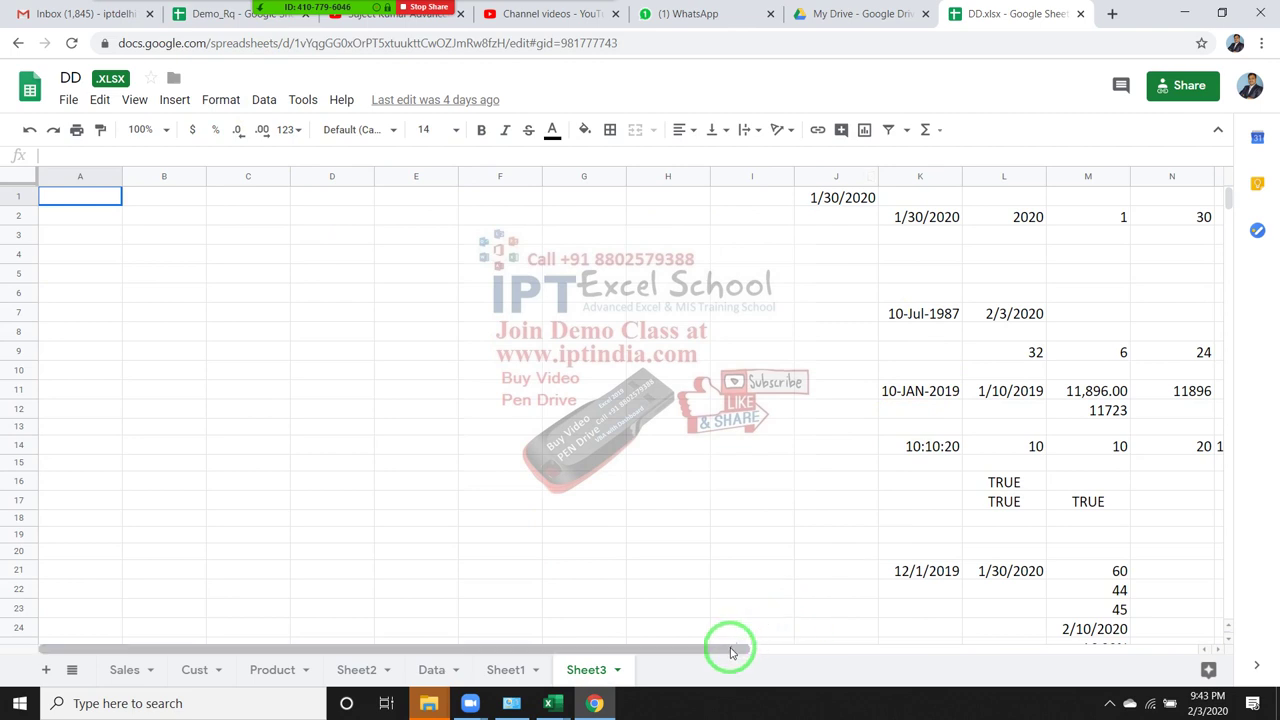
{"action": "left_click_drag", "start_coordinate": [762, 650], "coordinate": [829, 652]}
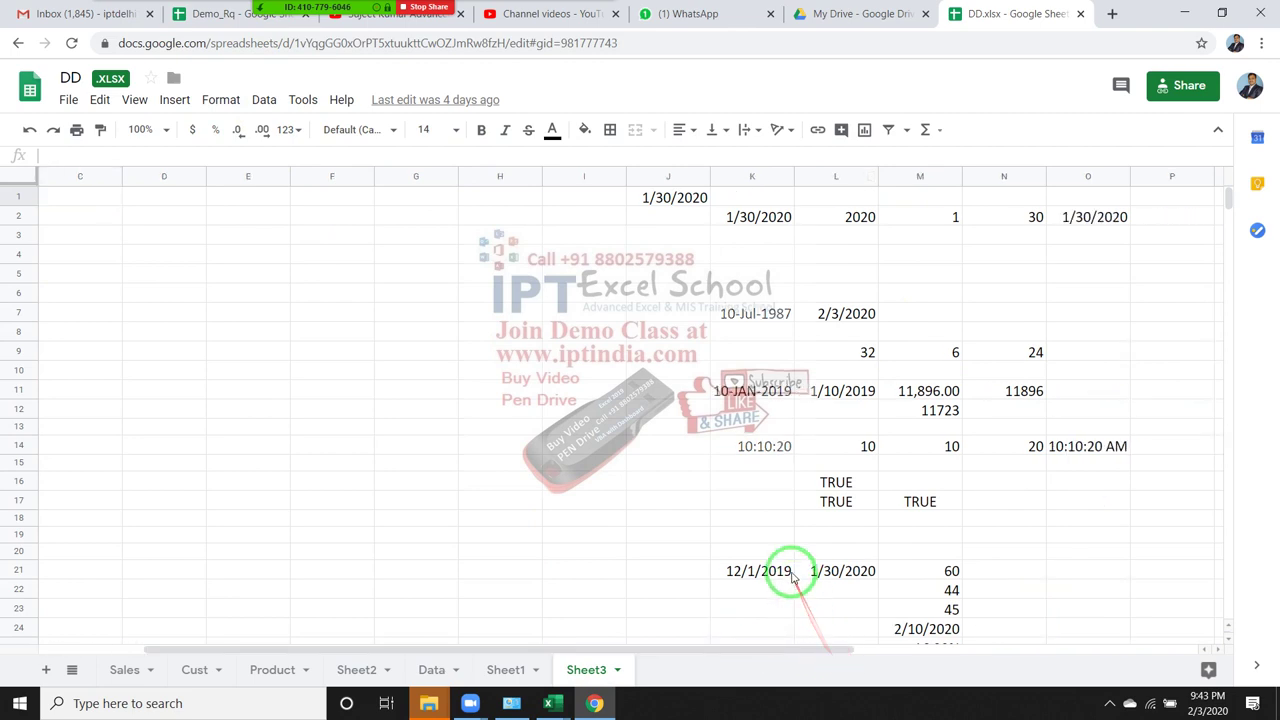
{"action": "scroll", "coordinate": [794, 574], "scroll_direction": "down", "scroll_amount": 2}
{"action": "scroll", "coordinate": [792, 577], "scroll_direction": "down", "scroll_amount": 3}
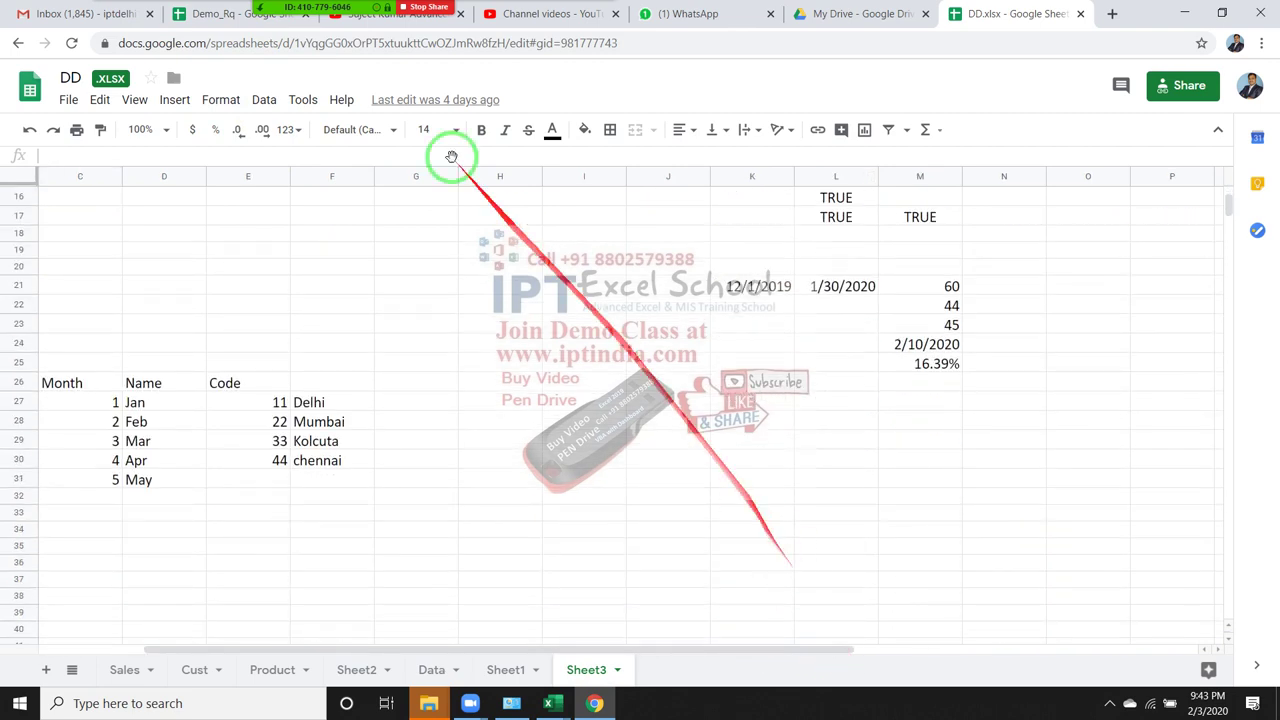
{"action": "left_click", "coordinate": [678, 479]}
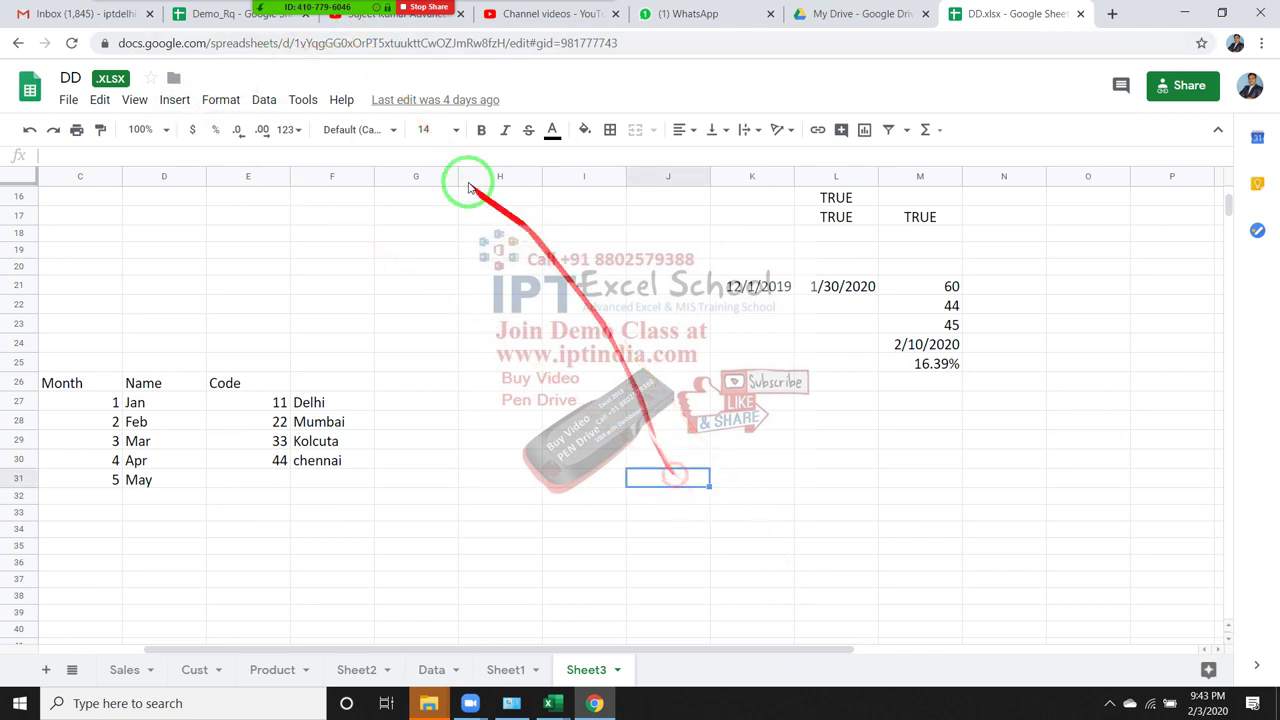
{"action": "left_click", "coordinate": [183, 104]}
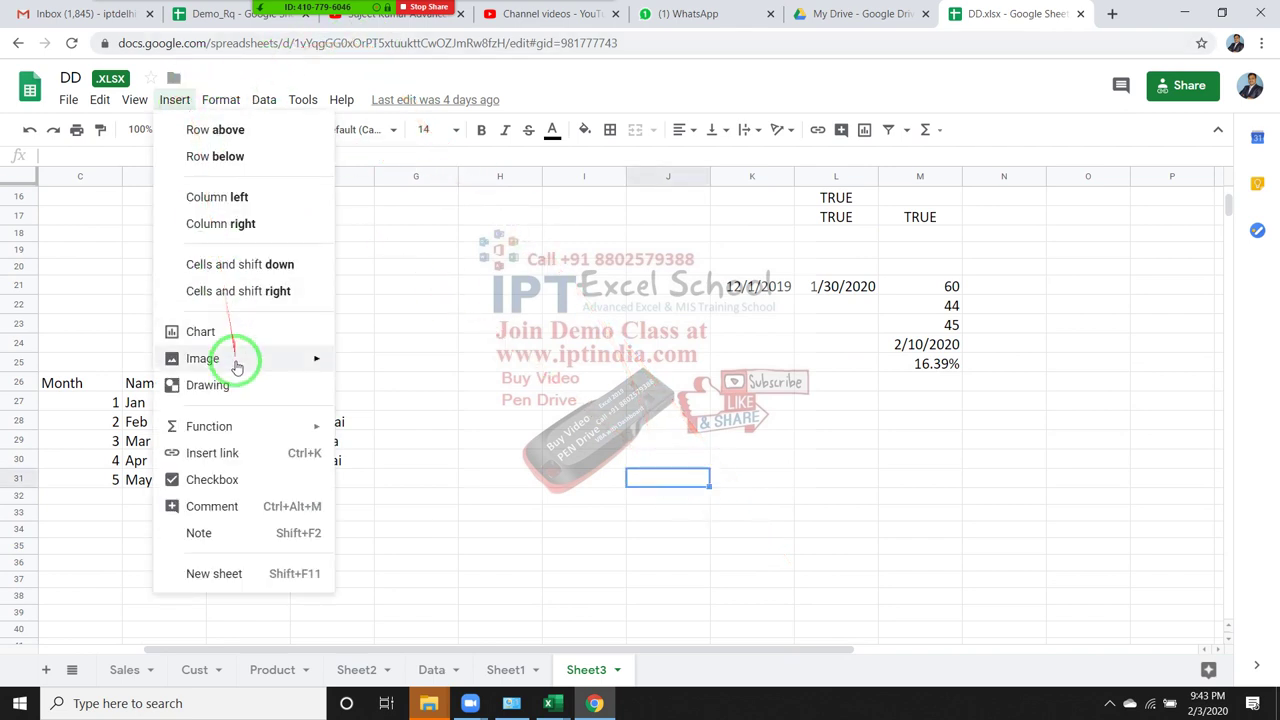
{"action": "mouse_move", "coordinate": [245, 430]}
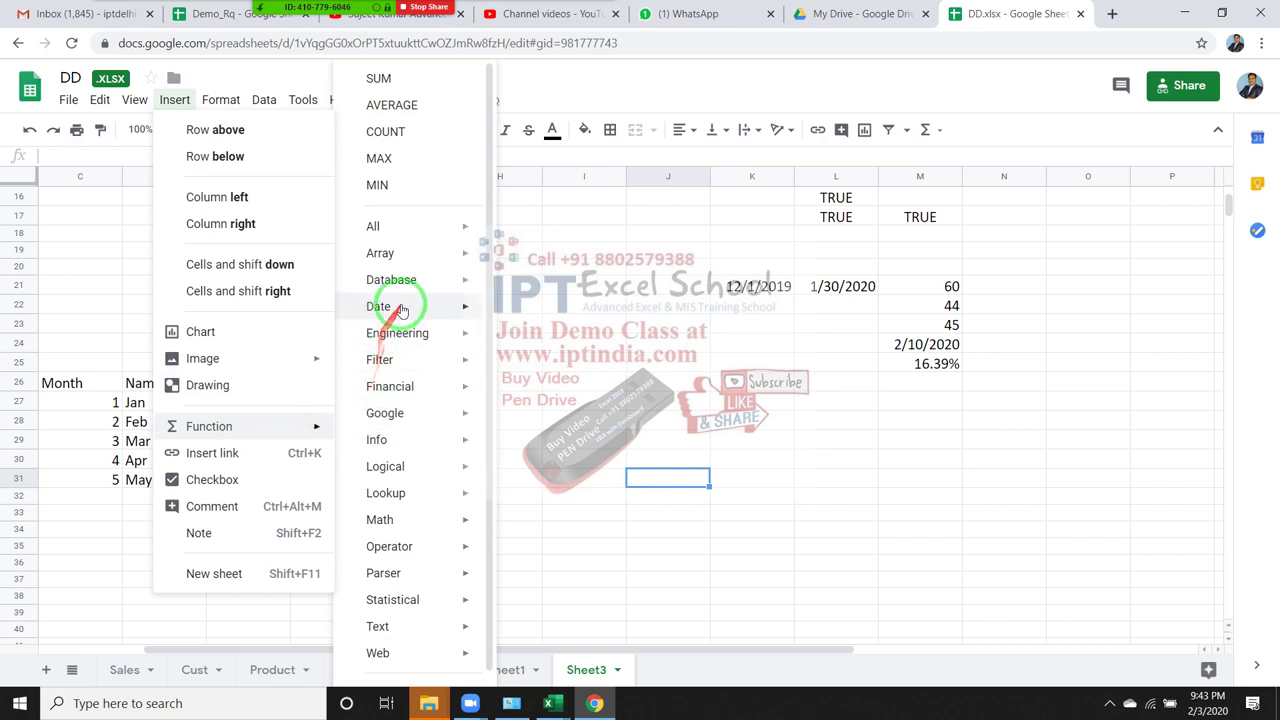
{"action": "mouse_move", "coordinate": [400, 306]}
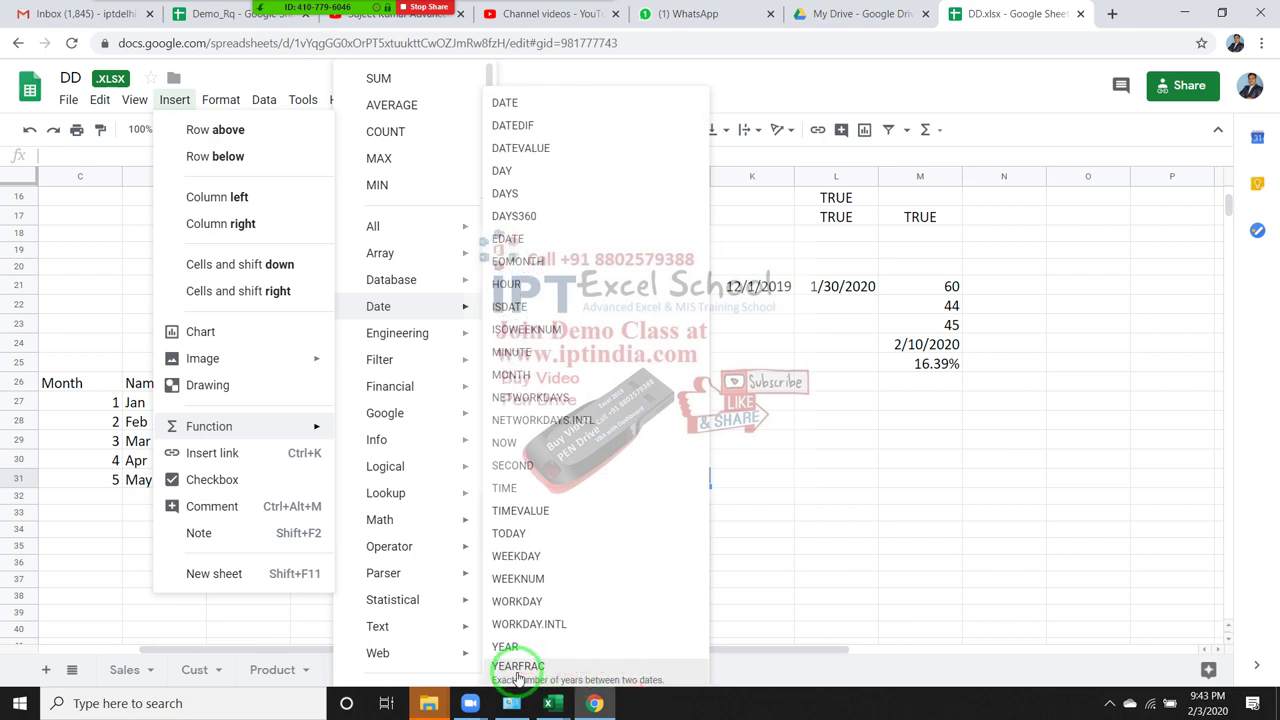
{"action": "left_click", "coordinate": [848, 490]}
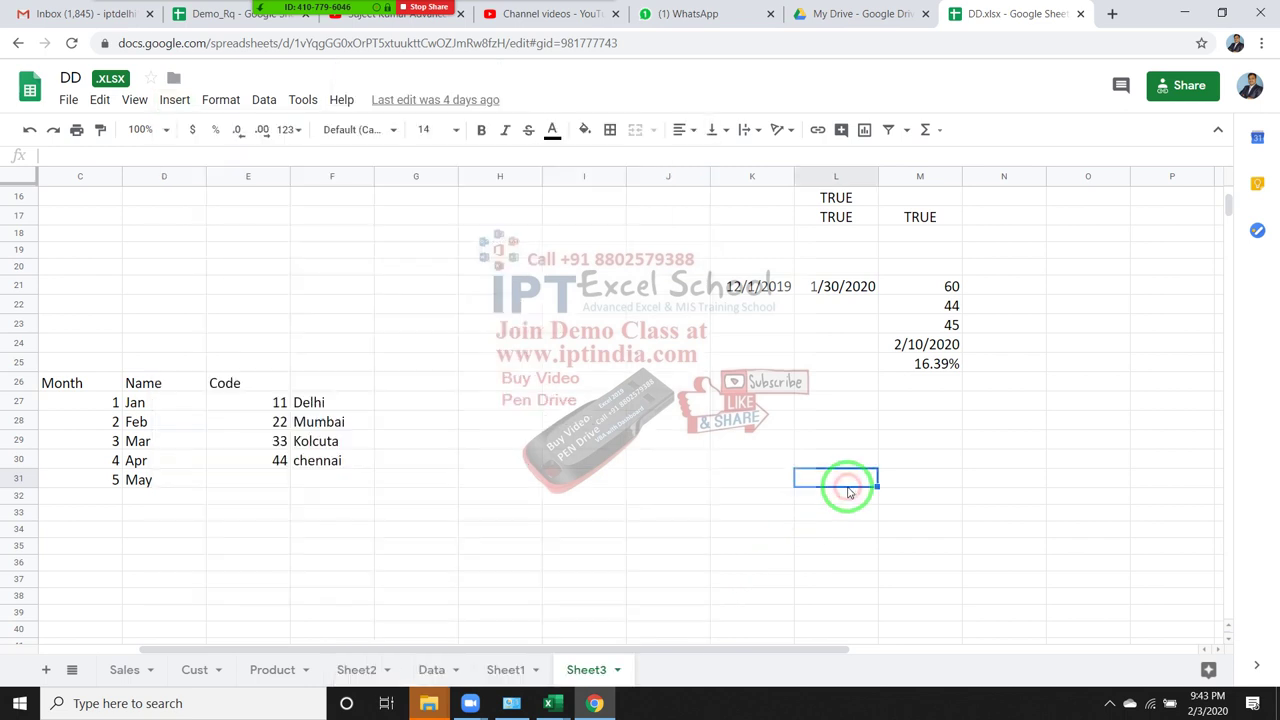
{"action": "left_click", "coordinate": [925, 345]}
{"action": "left_click", "coordinate": [921, 364]}
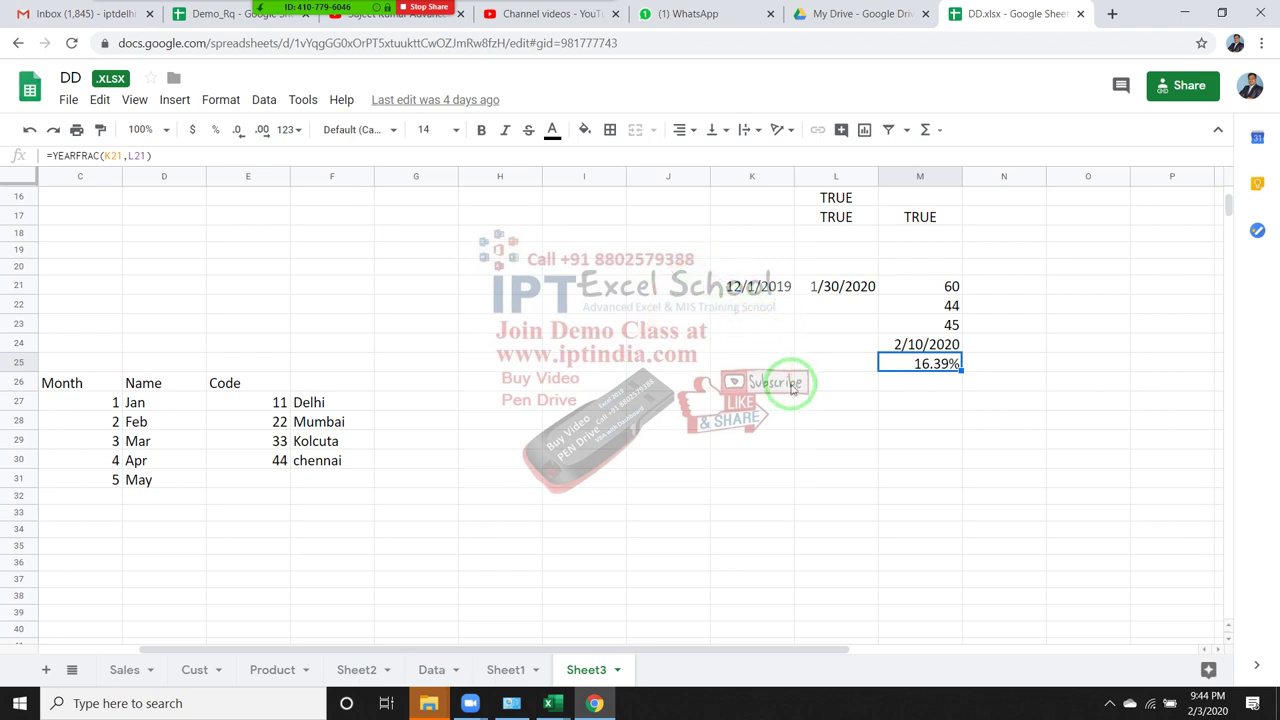
{"action": "left_click", "coordinate": [920, 345]}
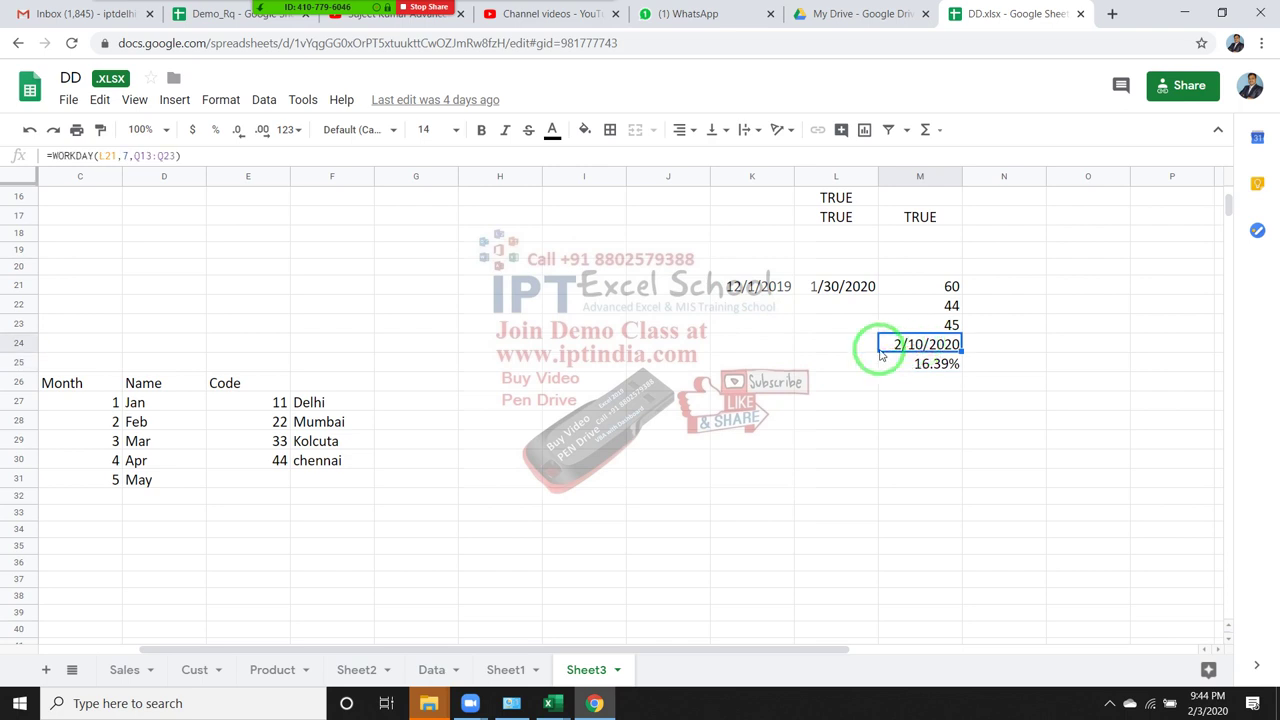
{"action": "left_click", "coordinate": [940, 365]}
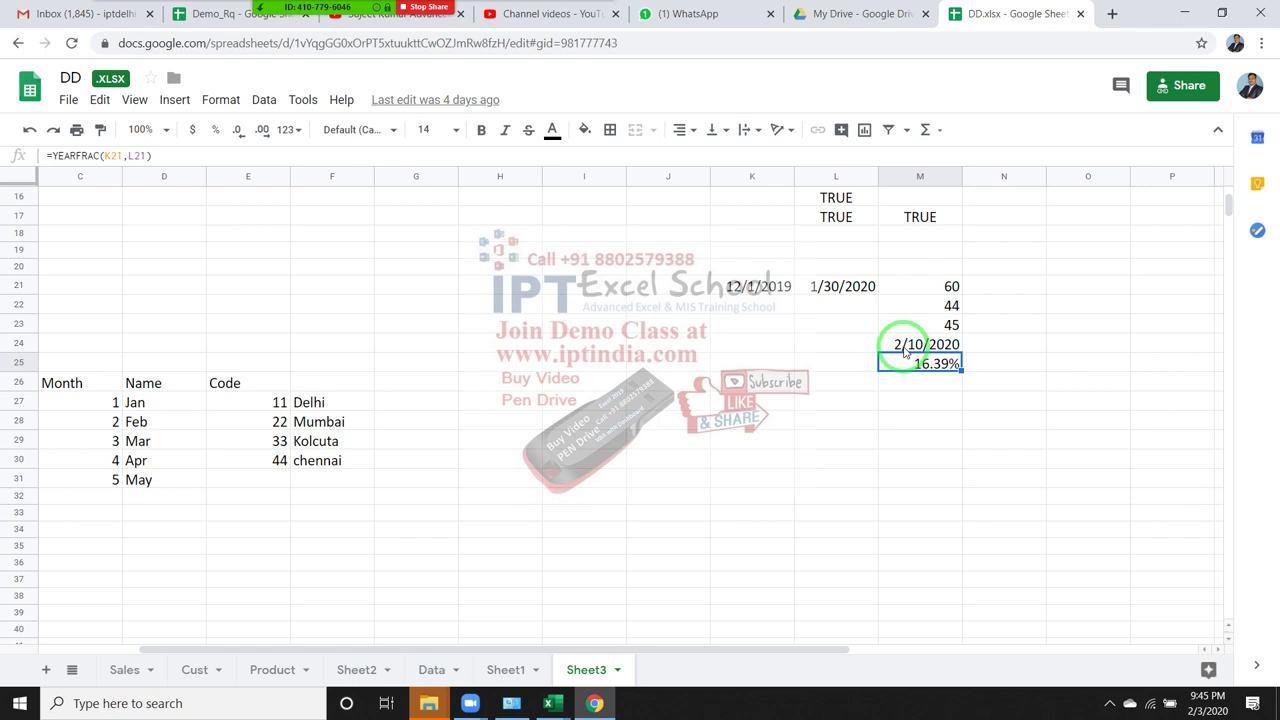
- Change K21's date to 12/1/2018 and check that M25 recalculates to 116.39%
{"action": "left_click", "coordinate": [755, 288]}
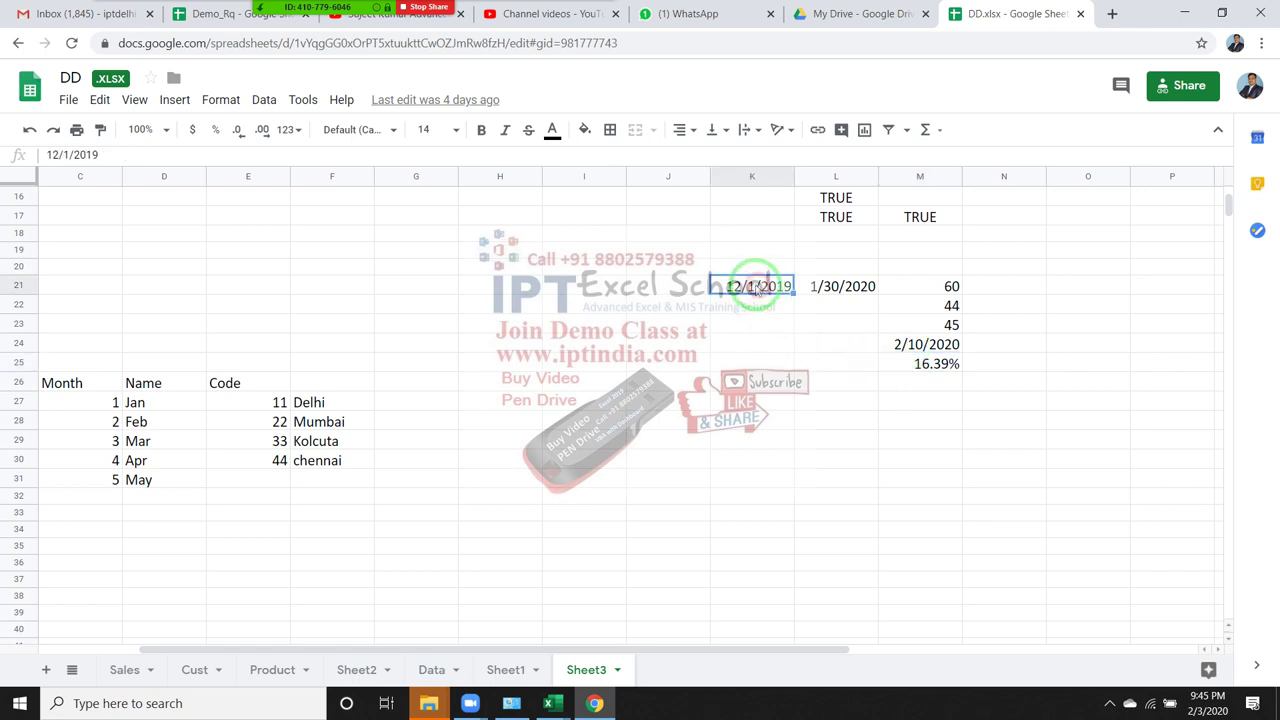
{"action": "left_click", "coordinate": [105, 154]}
{"action": "key", "text": "BackSpace"}
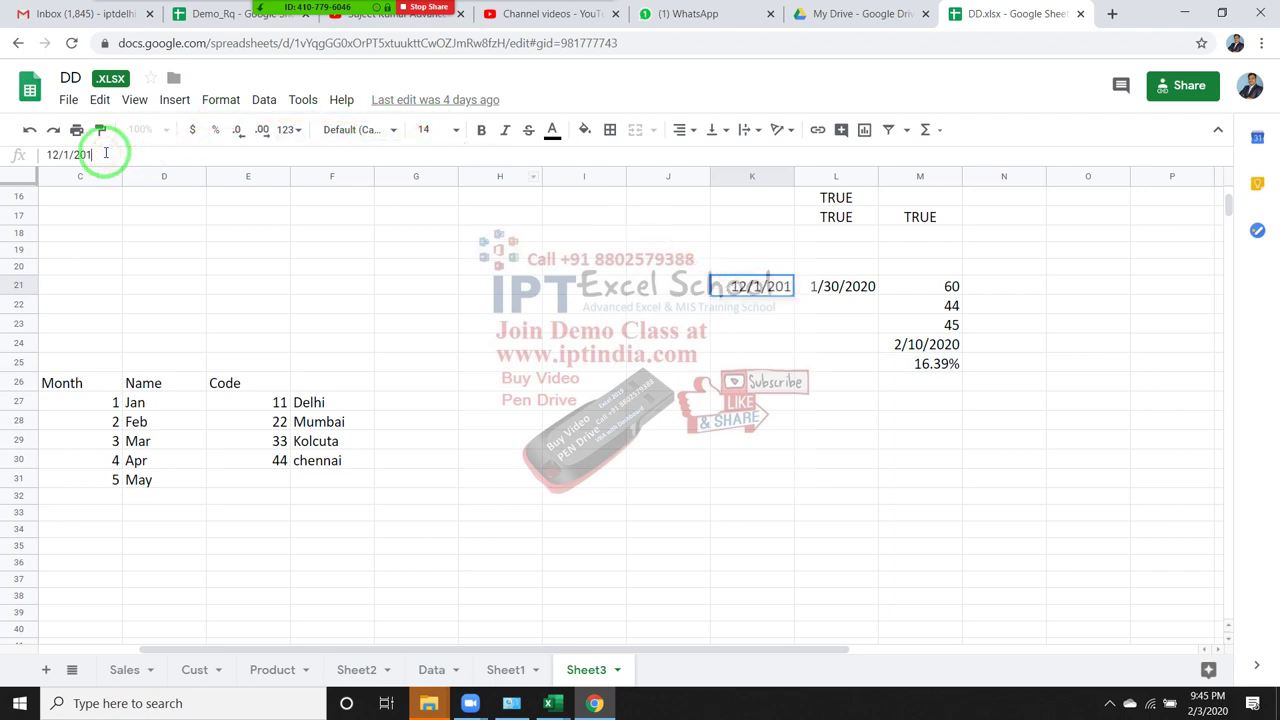
{"action": "type", "text": "8"}
{"action": "key", "text": "Return"}
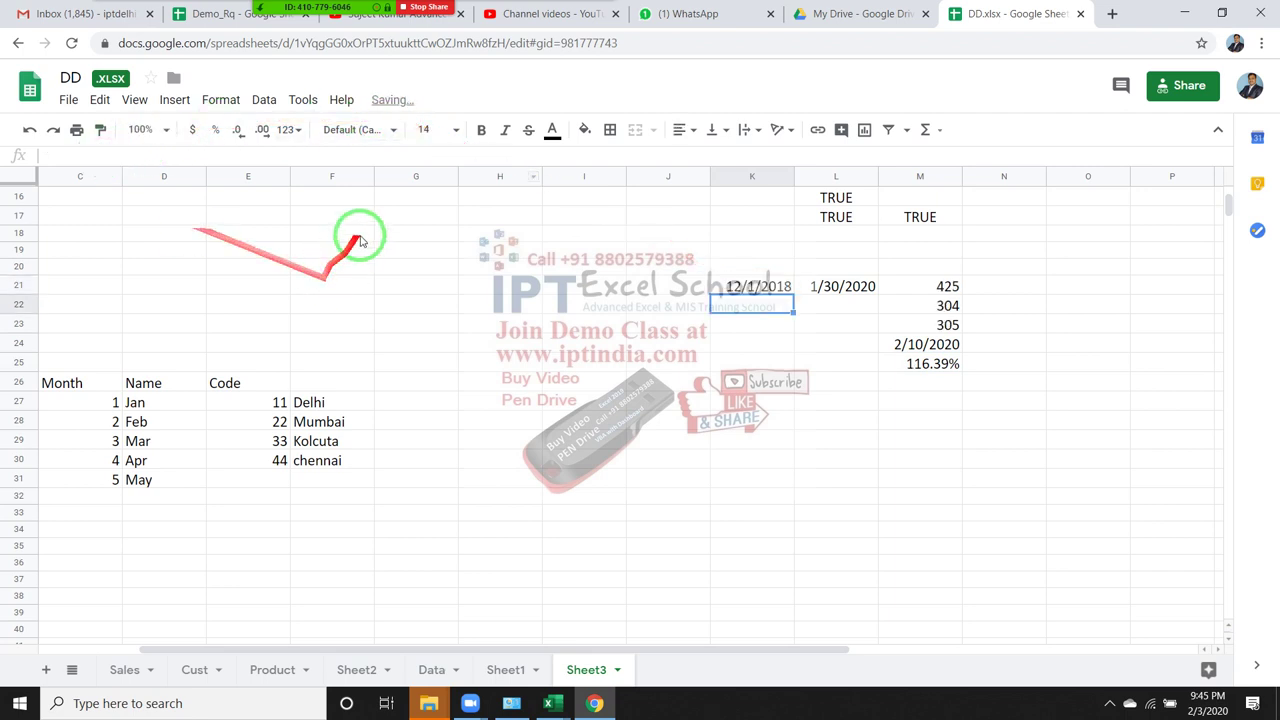
{"action": "left_click", "coordinate": [935, 366]}
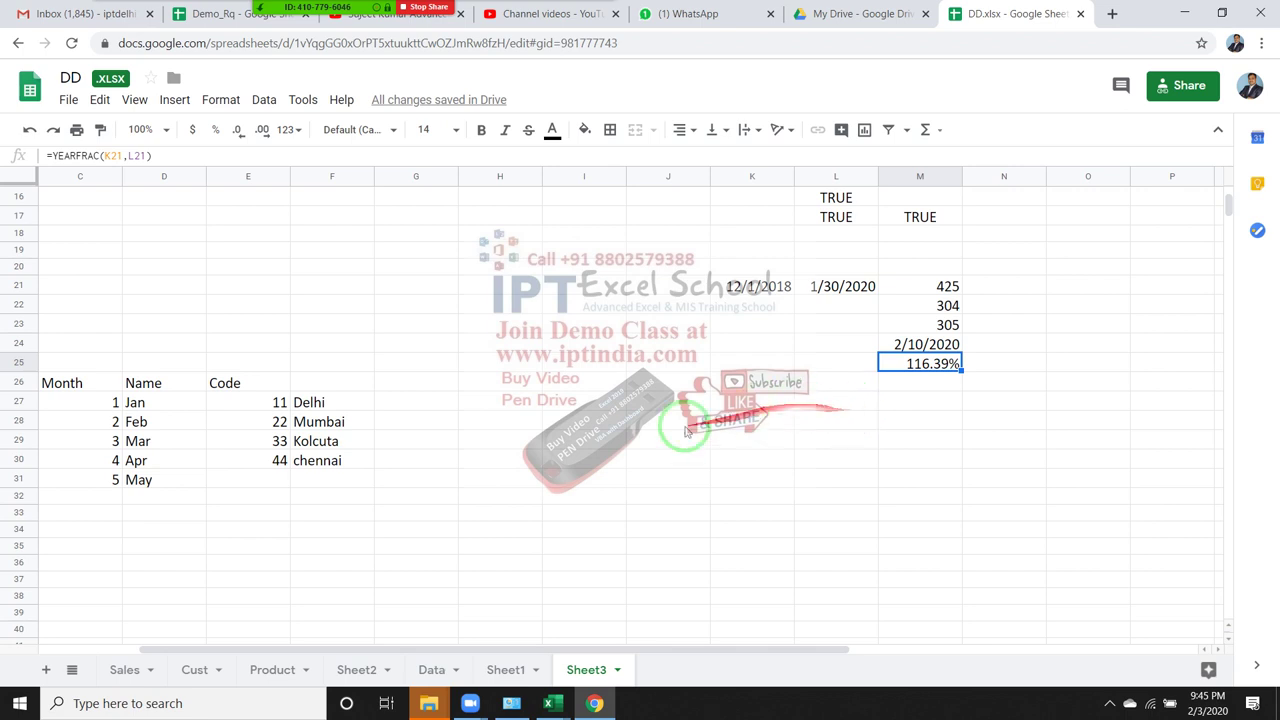
- Look over Sheet1's results, then return to Sheet3
{"action": "left_click_drag", "start_coordinate": [628, 432], "coordinate": [600, 504]}
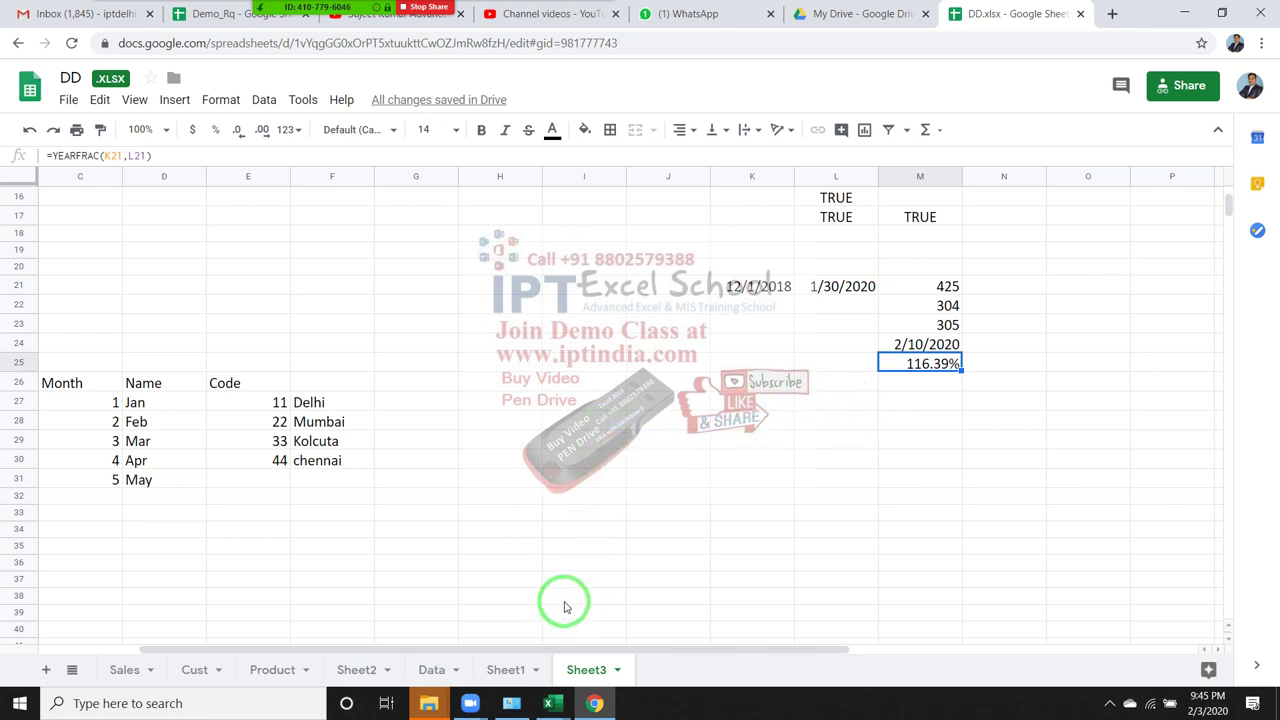
{"action": "left_click_drag", "start_coordinate": [543, 606], "coordinate": [485, 714]}
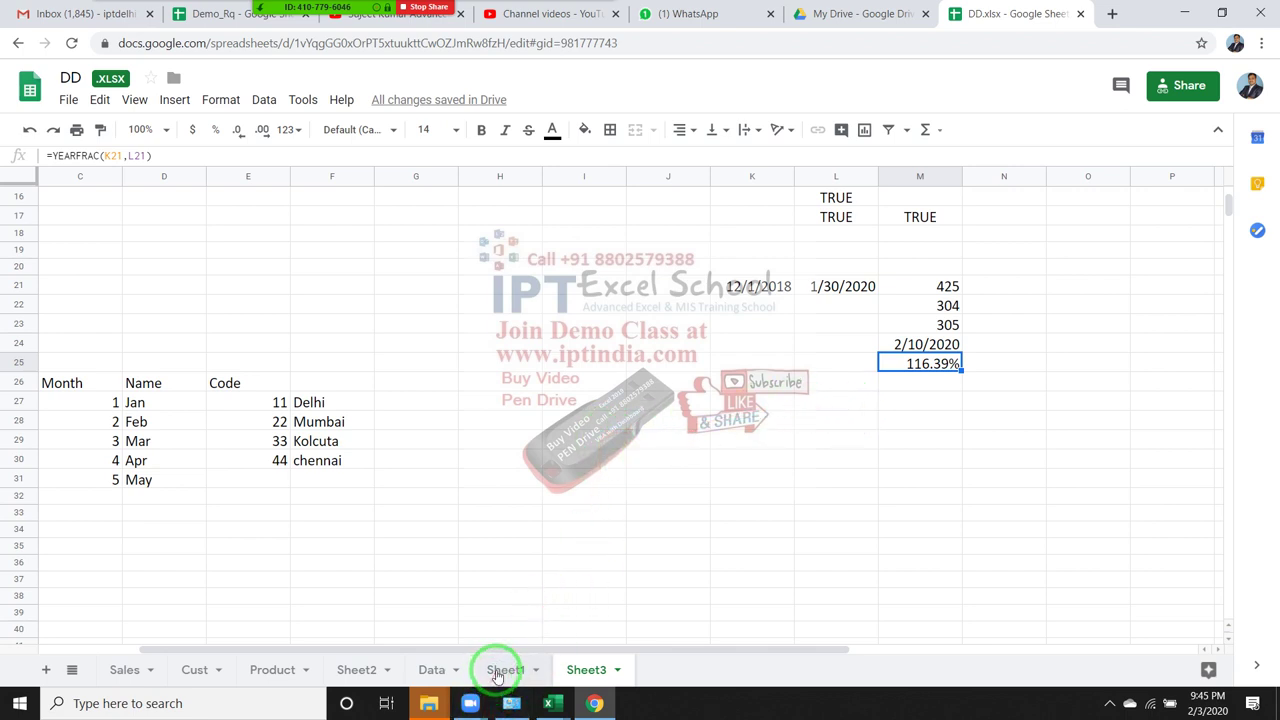
{"action": "left_click", "coordinate": [500, 670]}
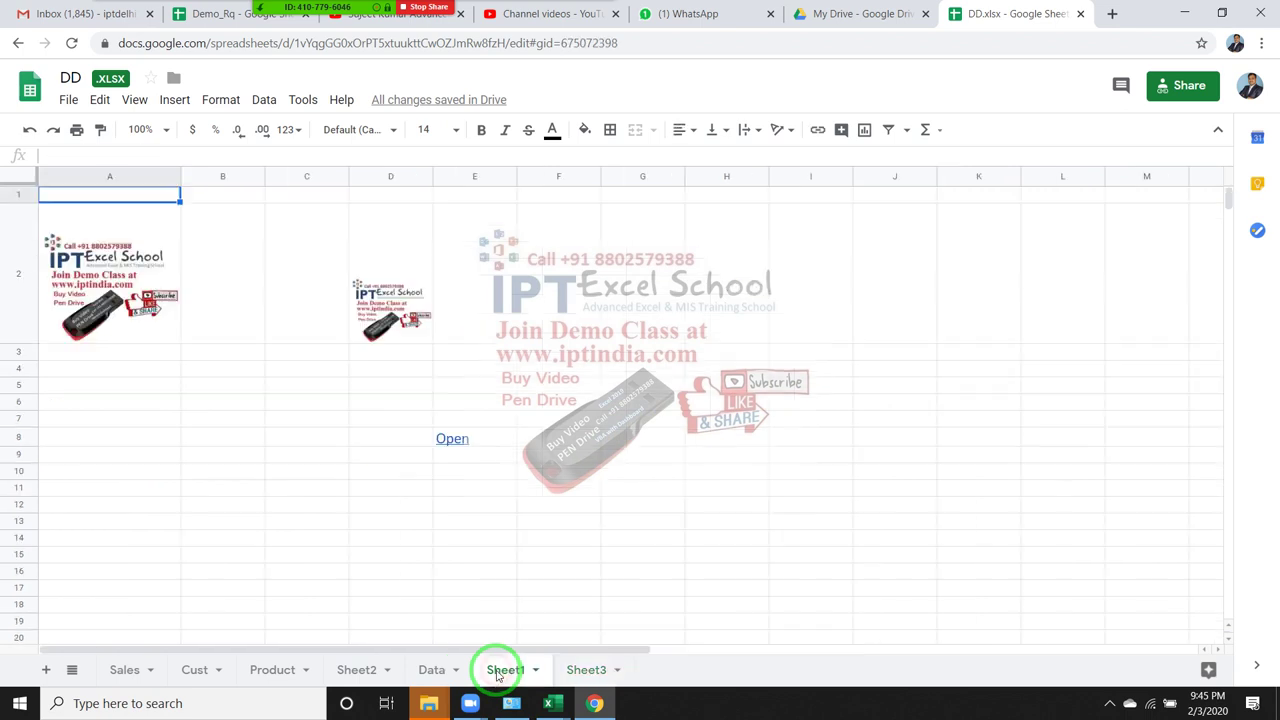
{"action": "left_click", "coordinate": [586, 669]}
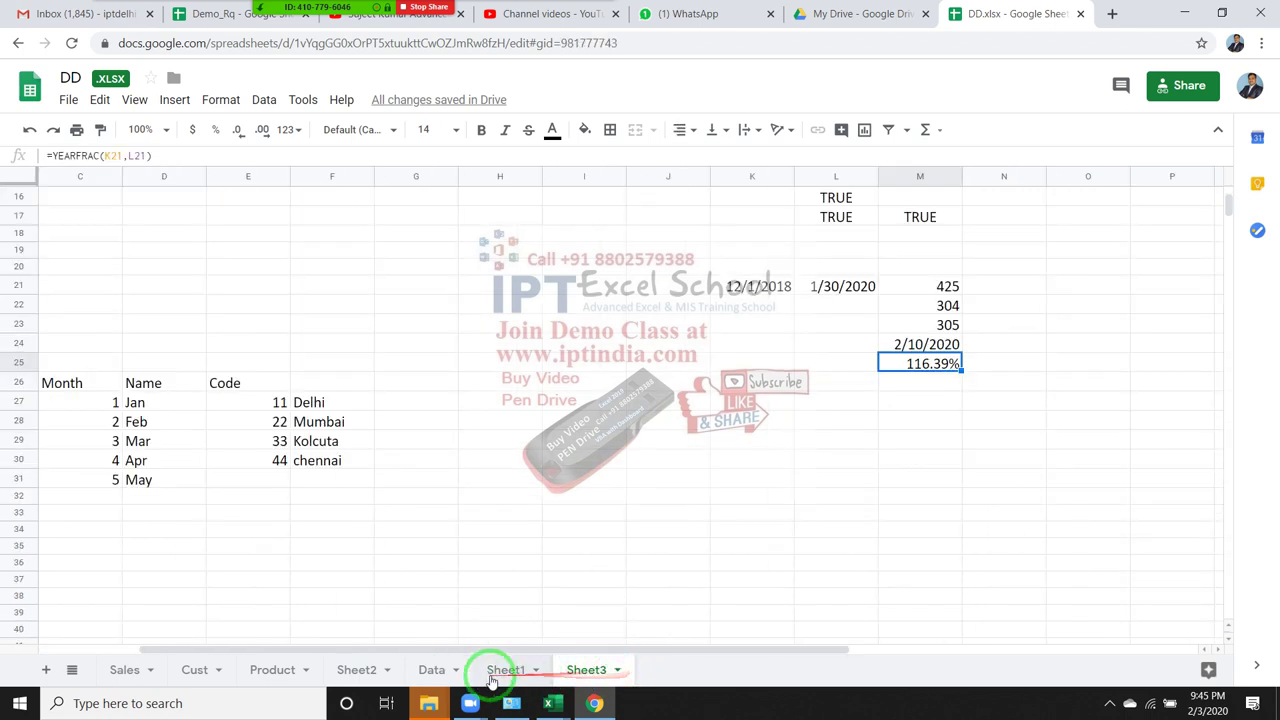
{"action": "left_click_drag", "start_coordinate": [395, 676], "coordinate": [122, 678]}
- Add a blank Sheet4 and show the Lookup functions (ADDRESS, INDIRECT, MATCH) under Insert > Function
{"action": "left_click", "coordinate": [45, 669]}
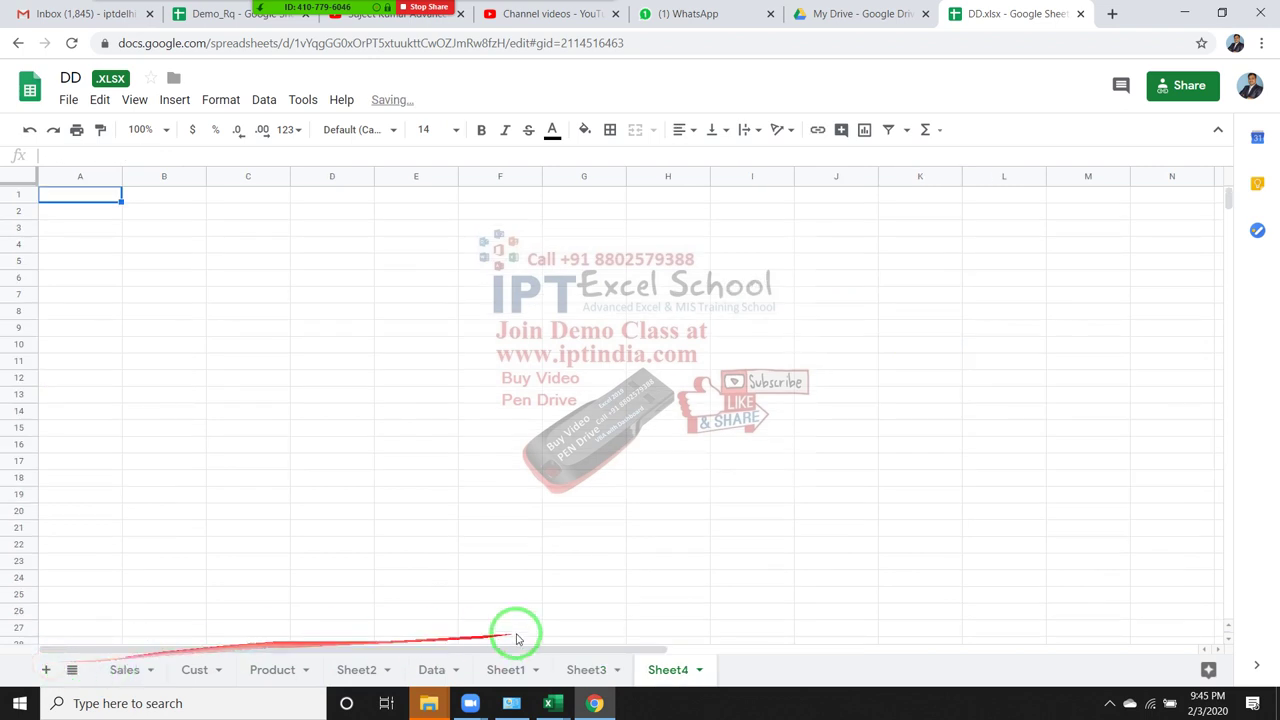
{"action": "left_click_drag", "start_coordinate": [514, 634], "coordinate": [620, 508]}
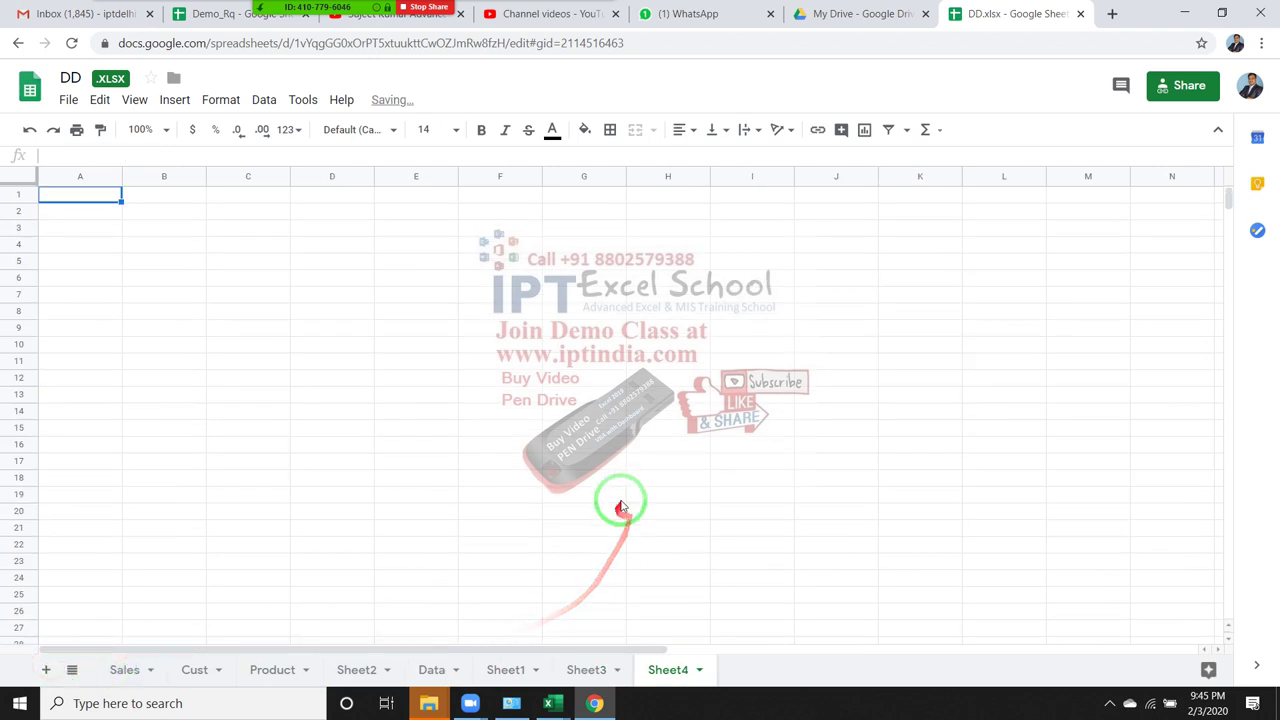
{"action": "left_click", "coordinate": [253, 100]}
{"action": "mouse_move", "coordinate": [175, 100]}
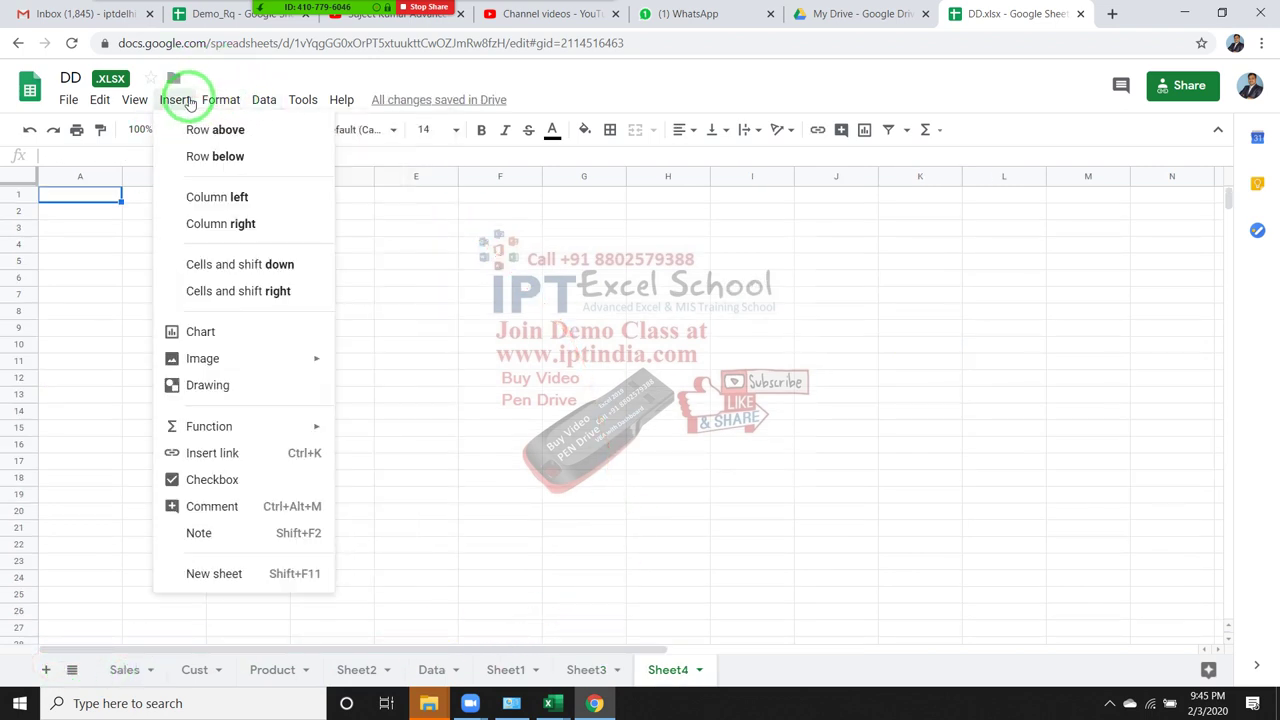
{"action": "mouse_move", "coordinate": [225, 428]}
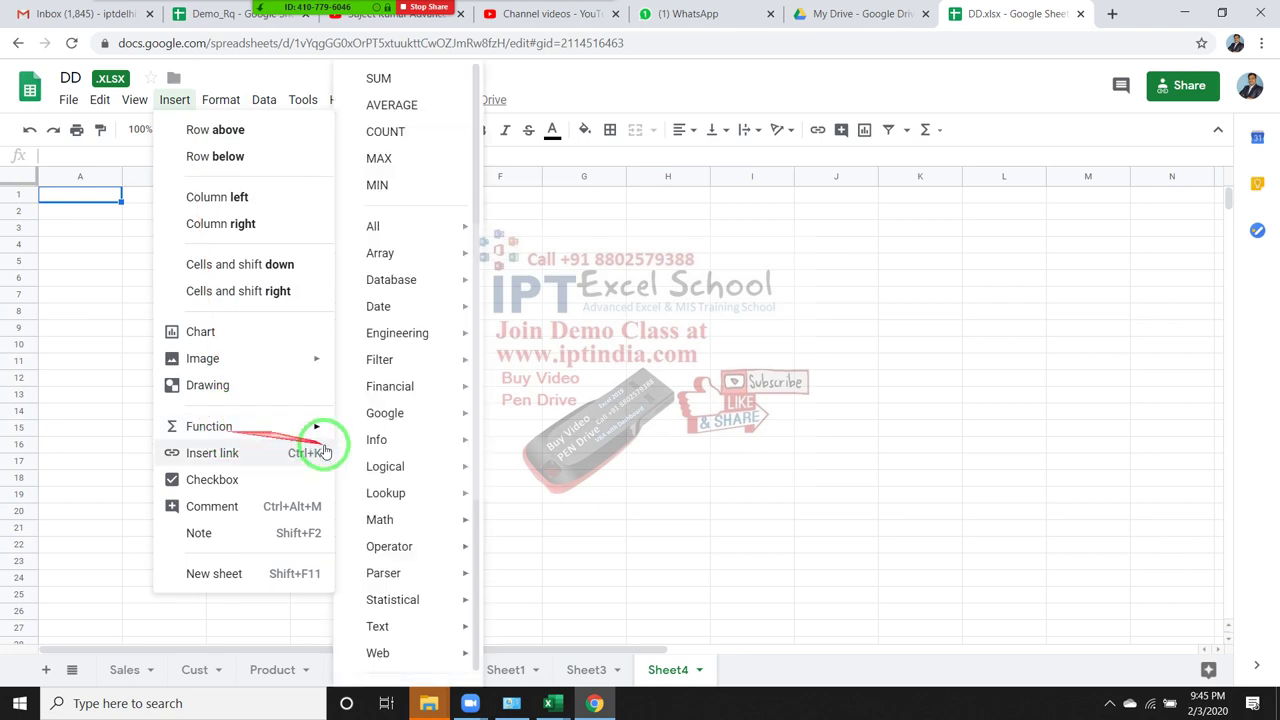
{"action": "mouse_move", "coordinate": [404, 543]}
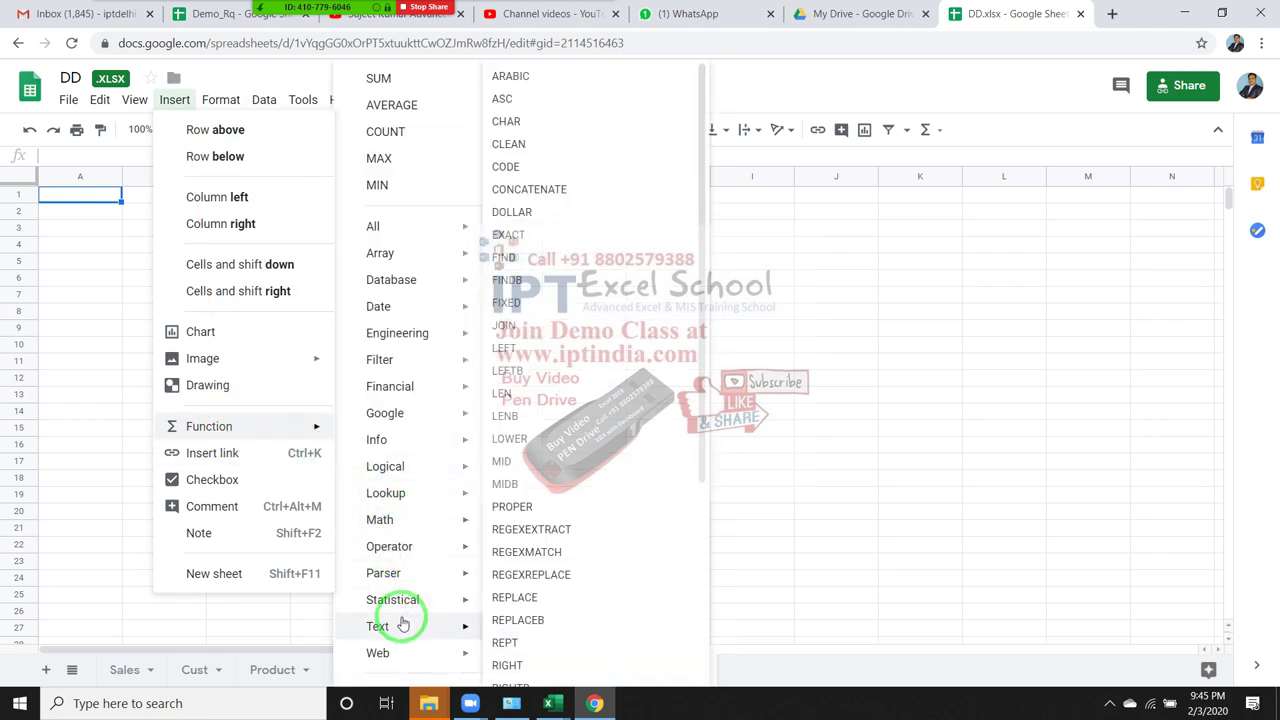
{"action": "mouse_move", "coordinate": [397, 320]}
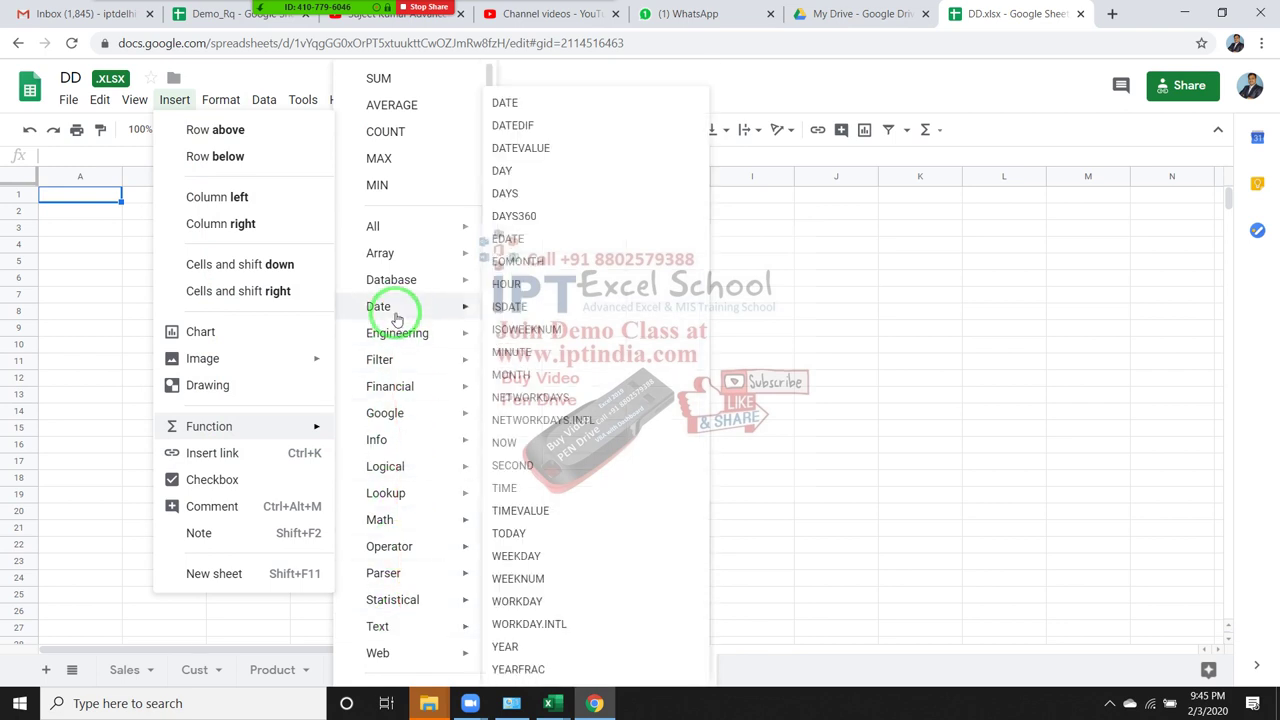
{"action": "mouse_move", "coordinate": [418, 476]}
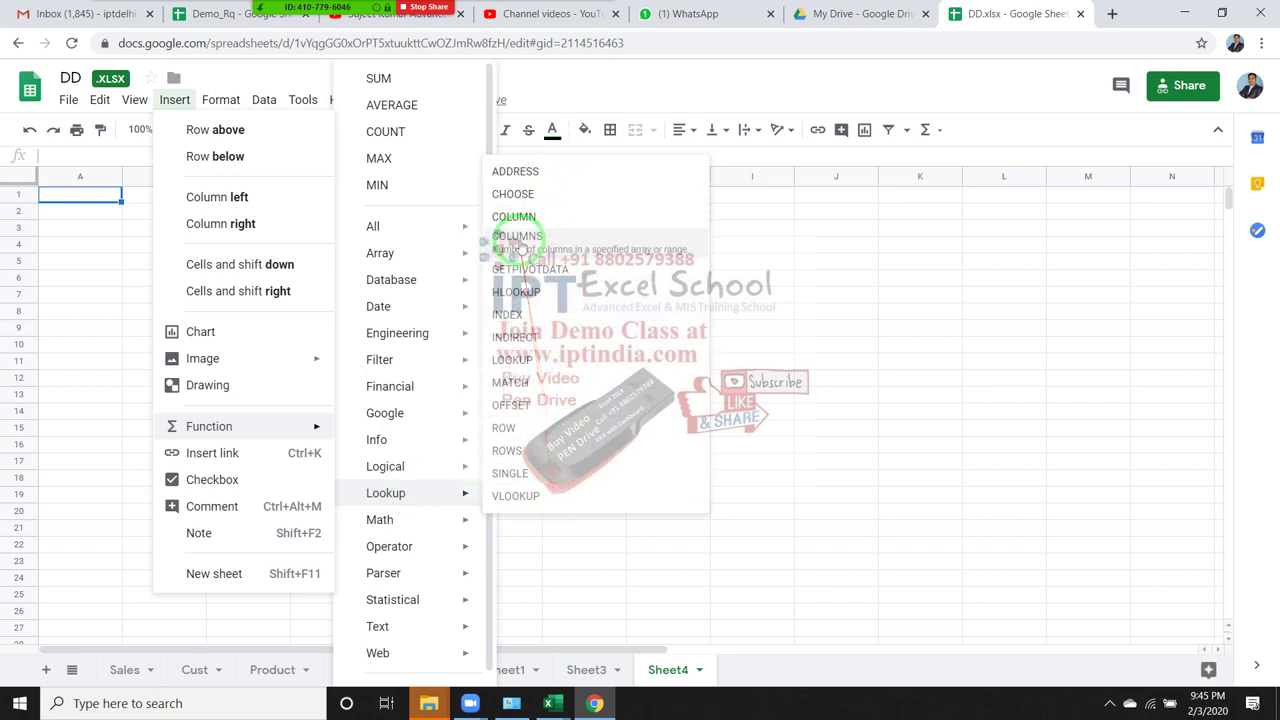
- Enter =ADDRESS(1,3) in A1 so it returns $C$1
{"action": "left_click", "coordinate": [529, 186]}
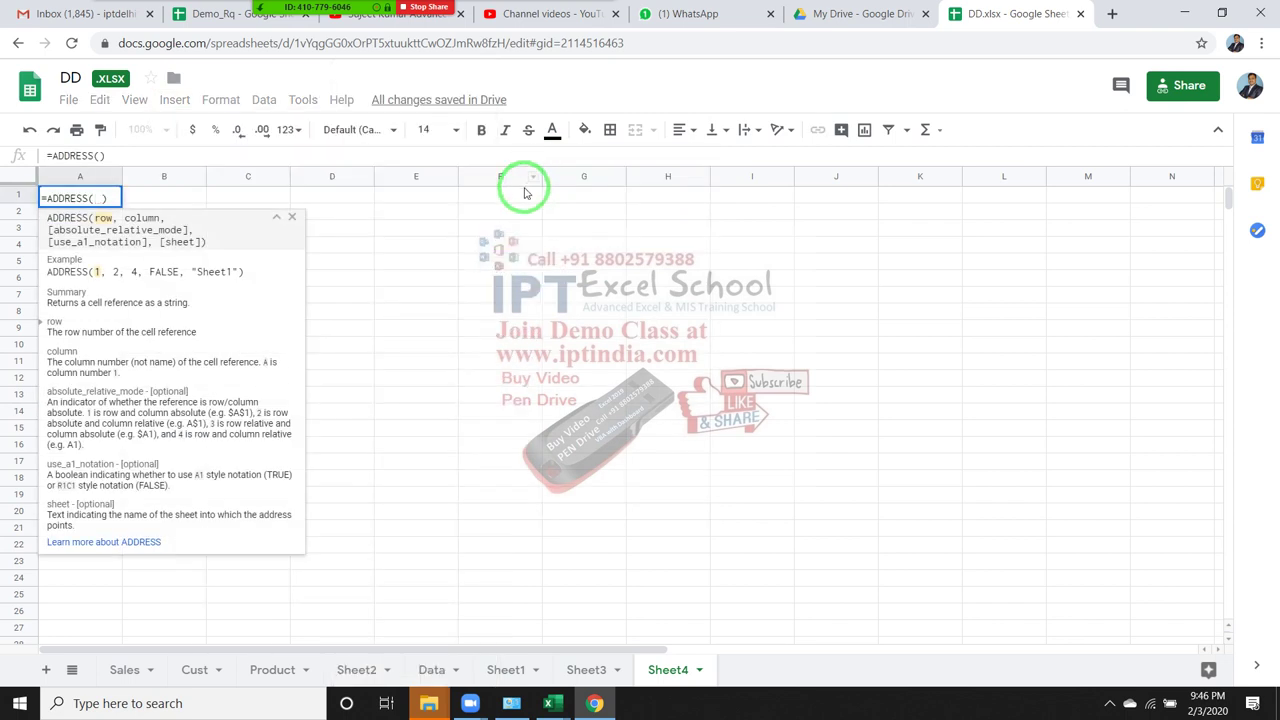
{"action": "type", "text": "1"}
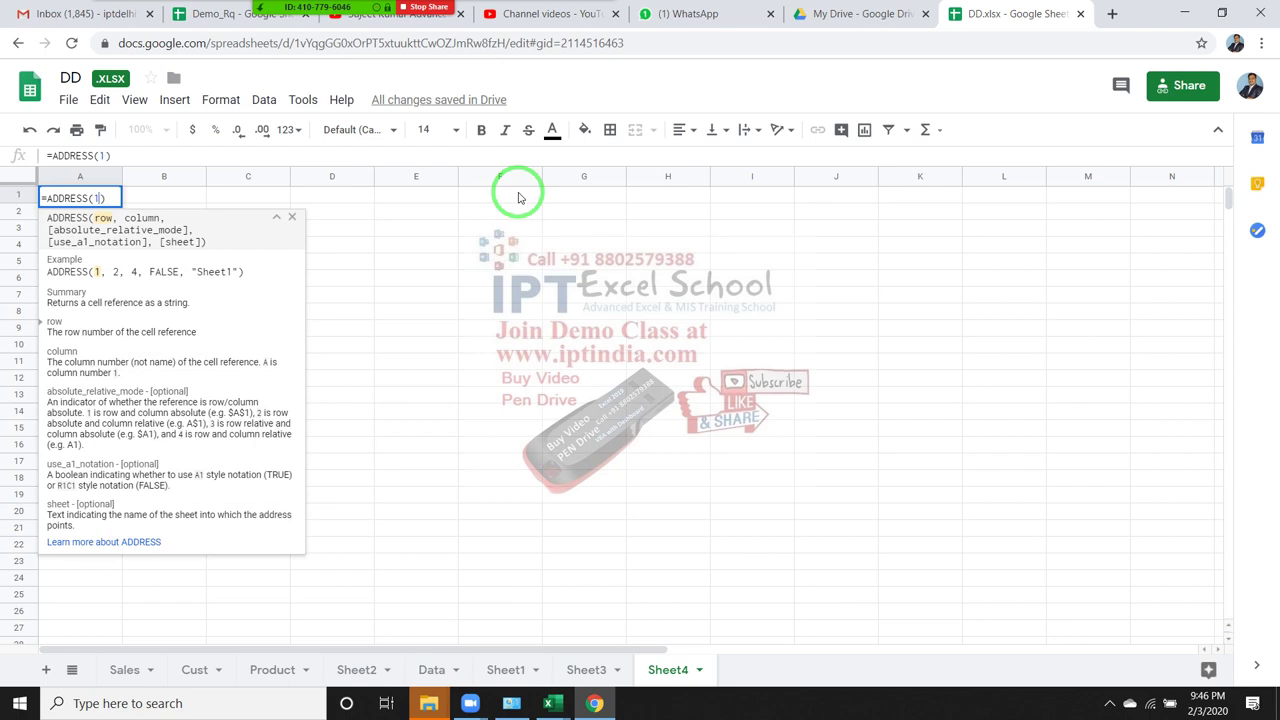
{"action": "type", "text": ","}
{"action": "type", "text": "3"}
{"action": "key", "text": "Return"}
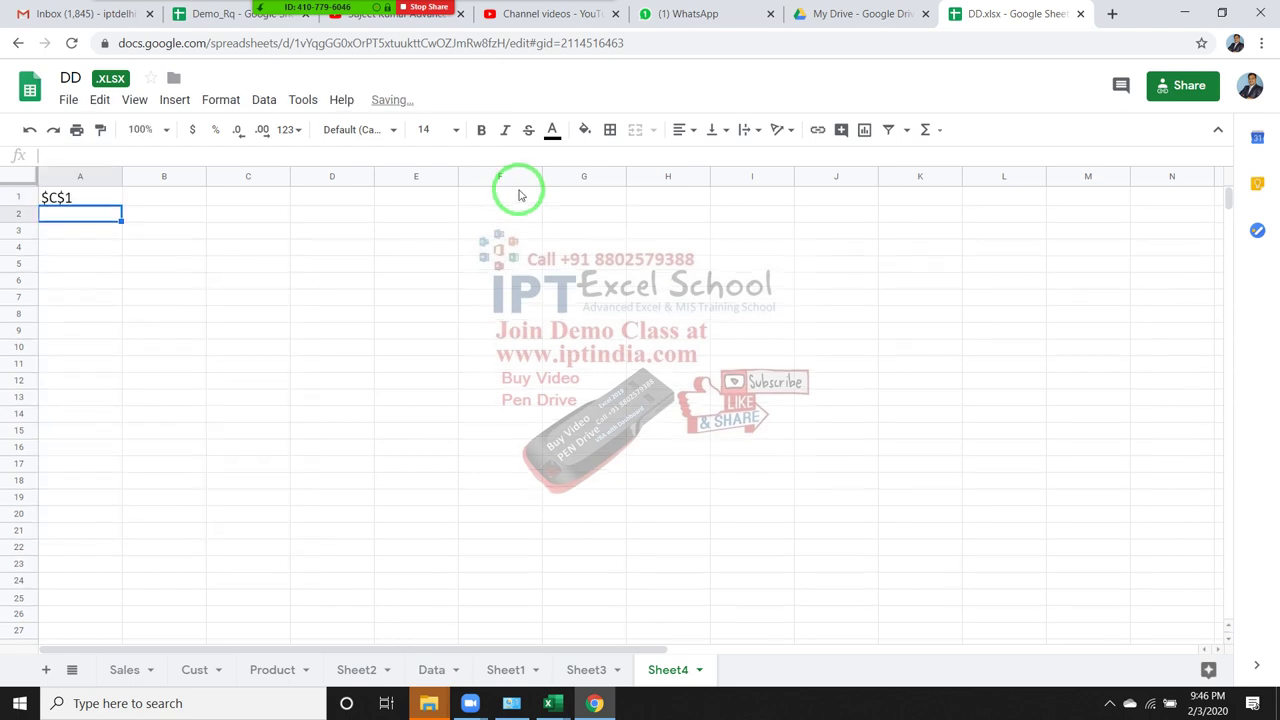
{"action": "key", "text": "Up"}
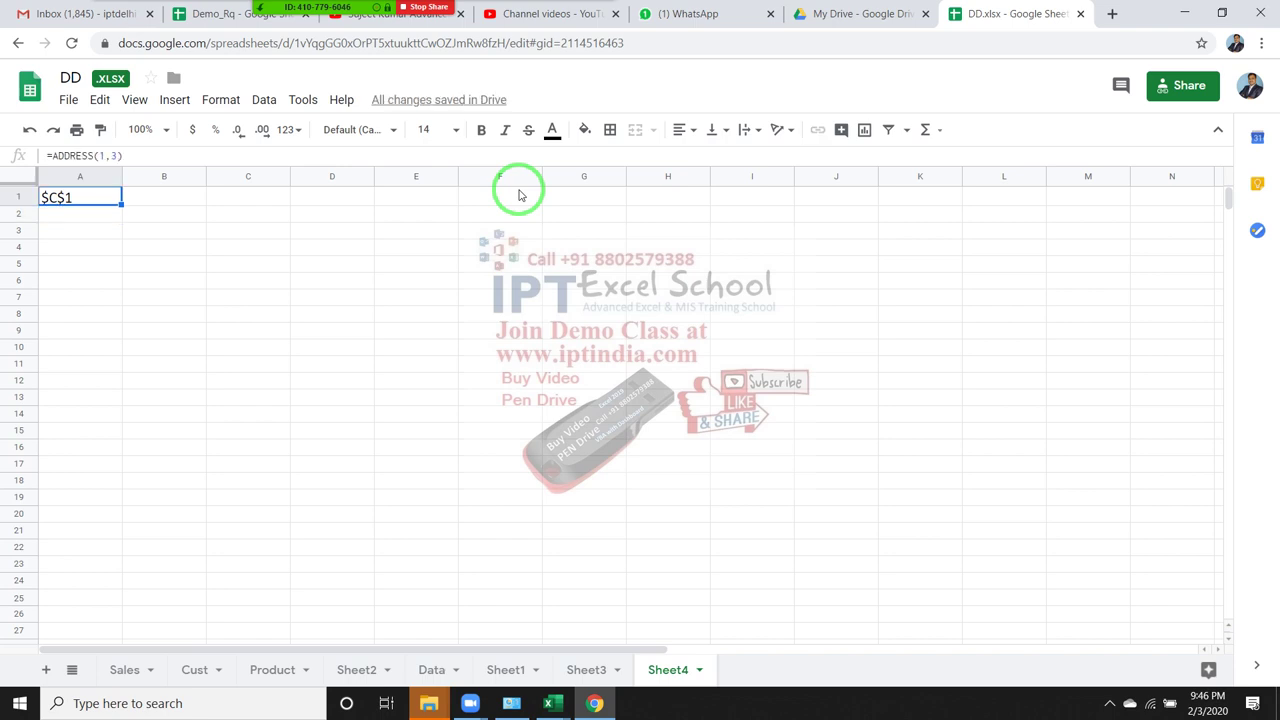
{"action": "key", "text": "Down"}
{"action": "key", "text": "Up"}
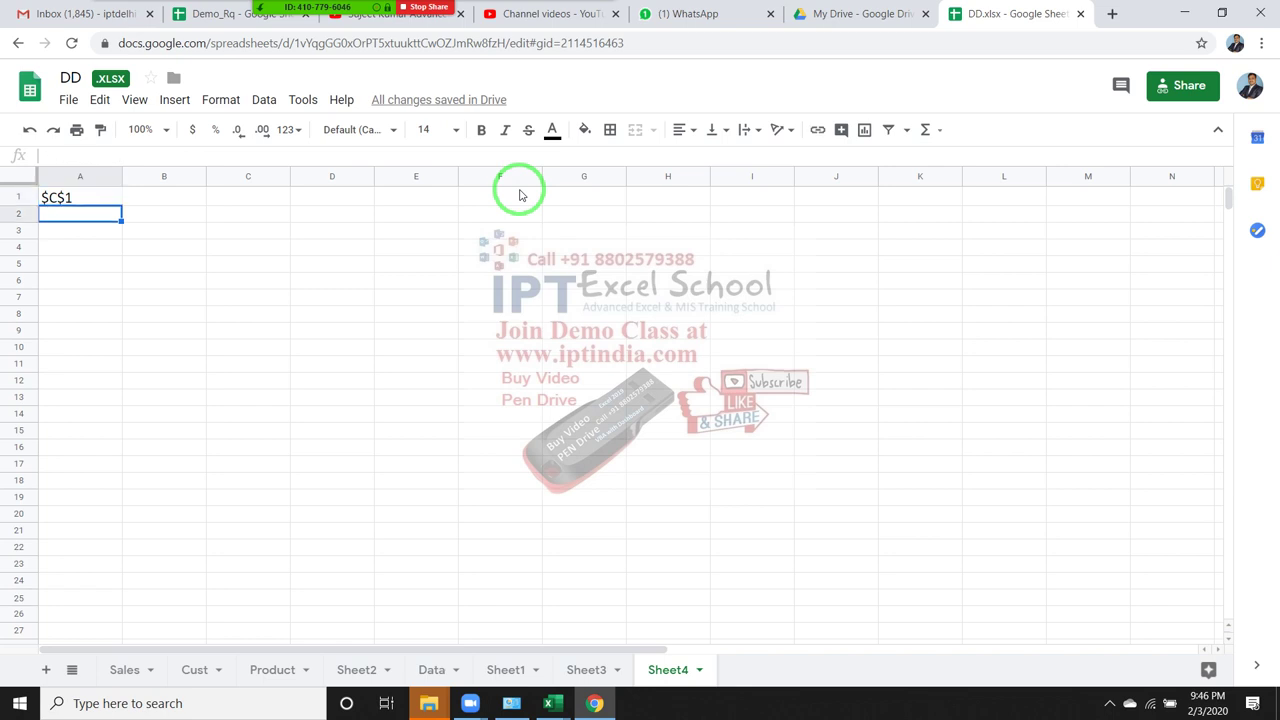
- Put 1542 in C1 and begin an =ind formula in A2
{"action": "key", "text": "Right"}
{"action": "key", "text": "Right"}
{"action": "type", "text": "1542"}
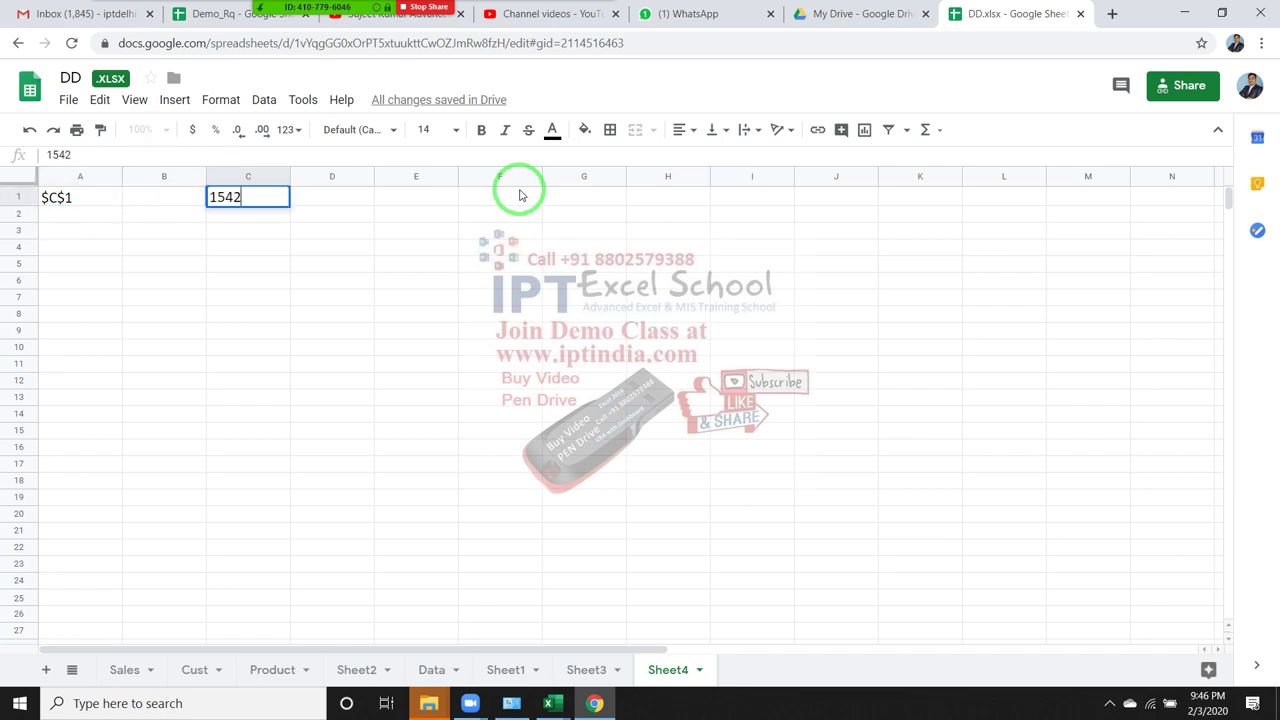
{"action": "key", "text": "Return"}
{"action": "key", "text": "Left"}
{"action": "key", "text": "Left"}
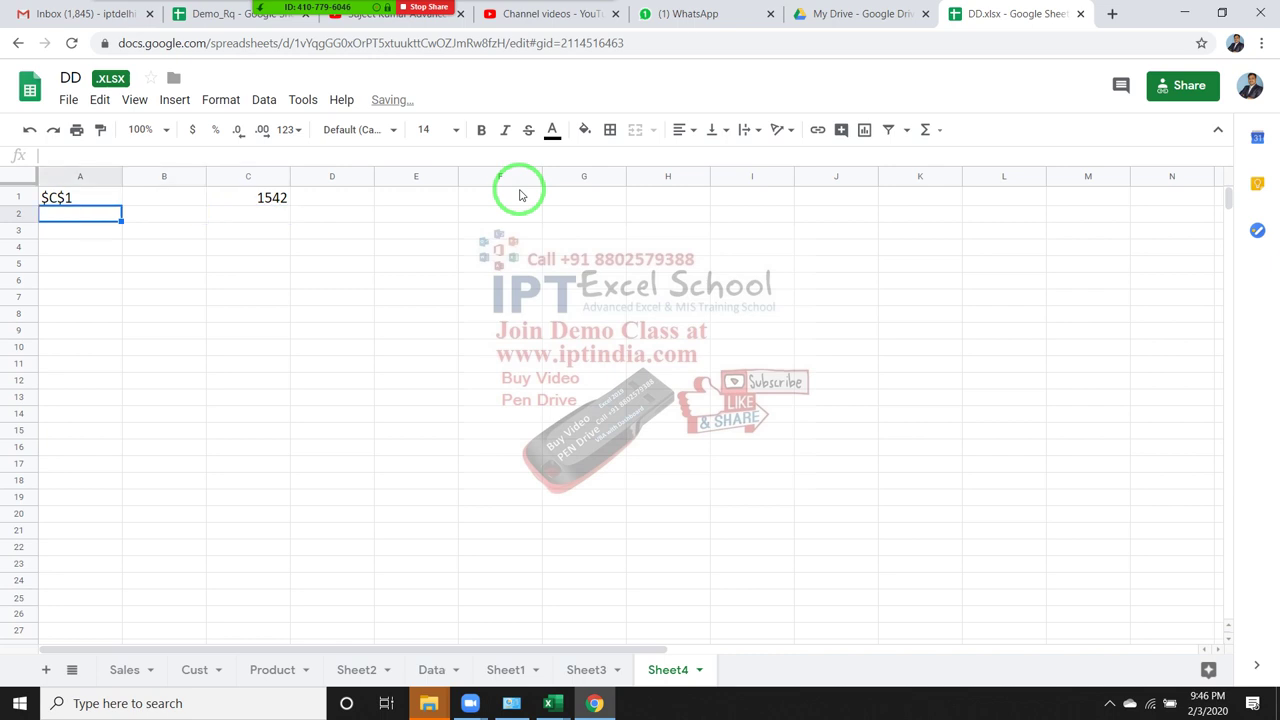
{"action": "type", "text": "=in"}
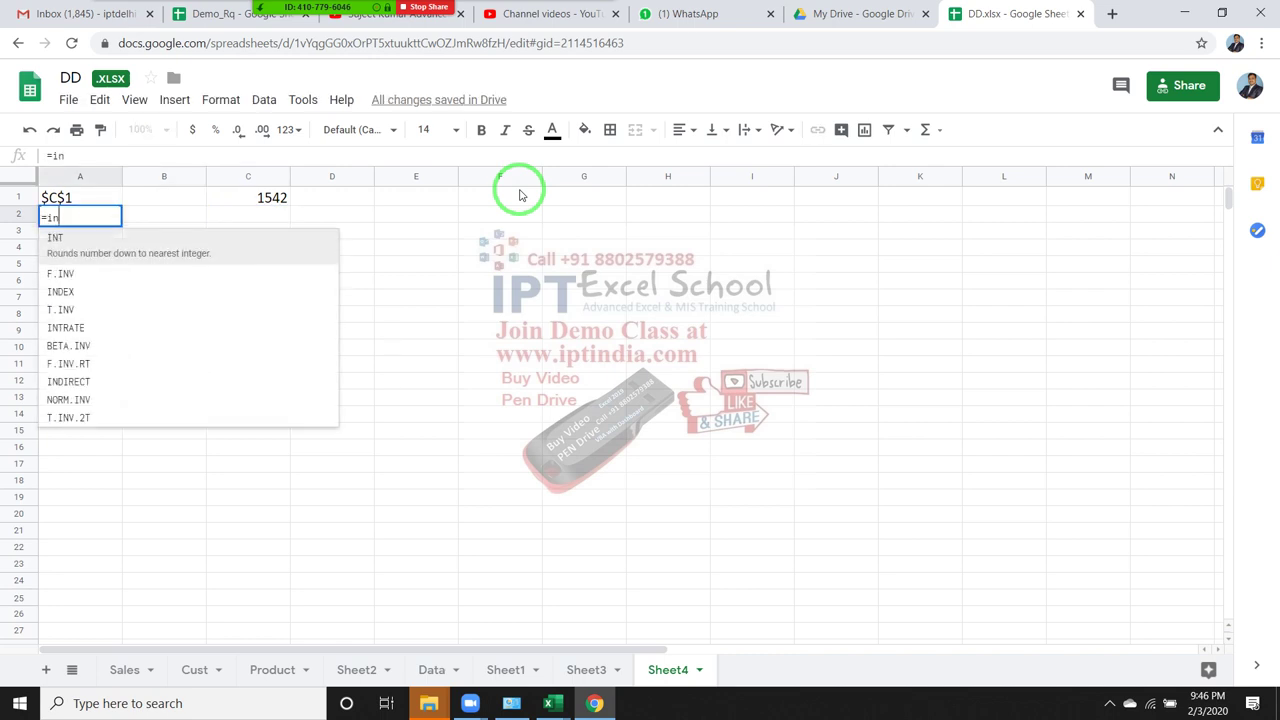
{"action": "type", "text": "d"}
- Complete =INDIRECT(A1) in A2 so it returns 1542
{"action": "key", "text": "Down"}
{"action": "key", "text": "Tab"}
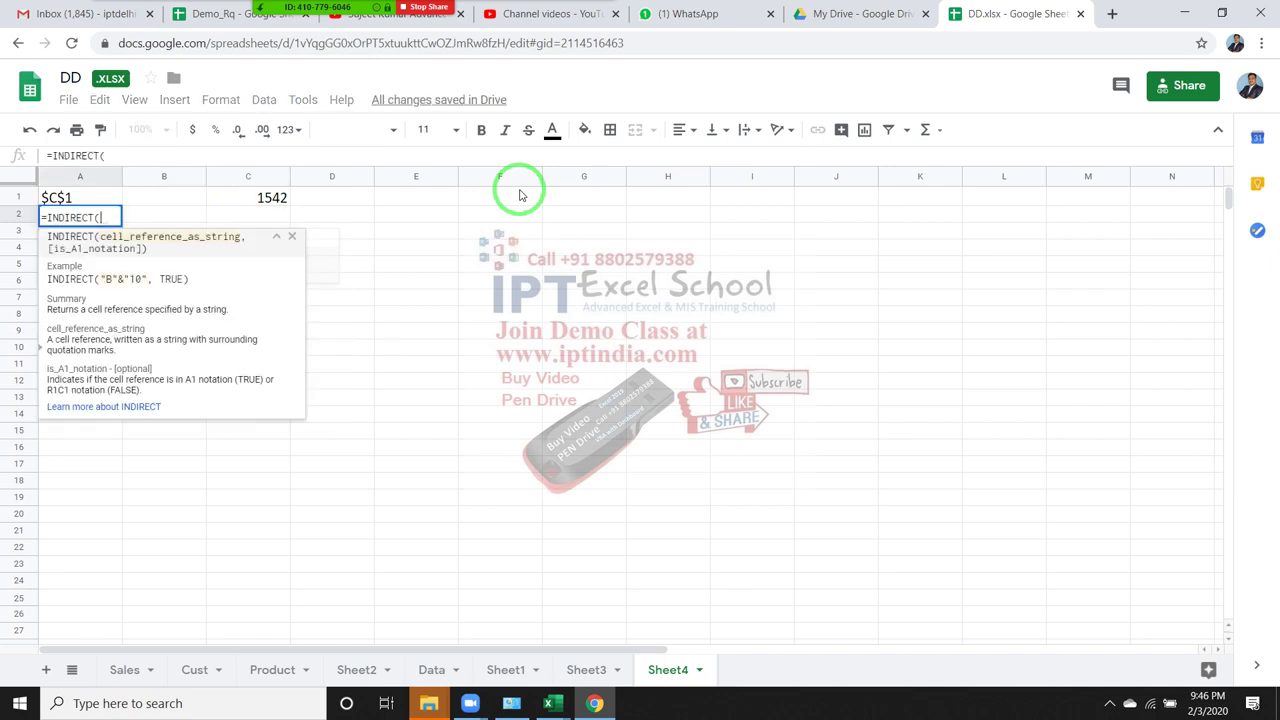
{"action": "key", "text": "Up"}
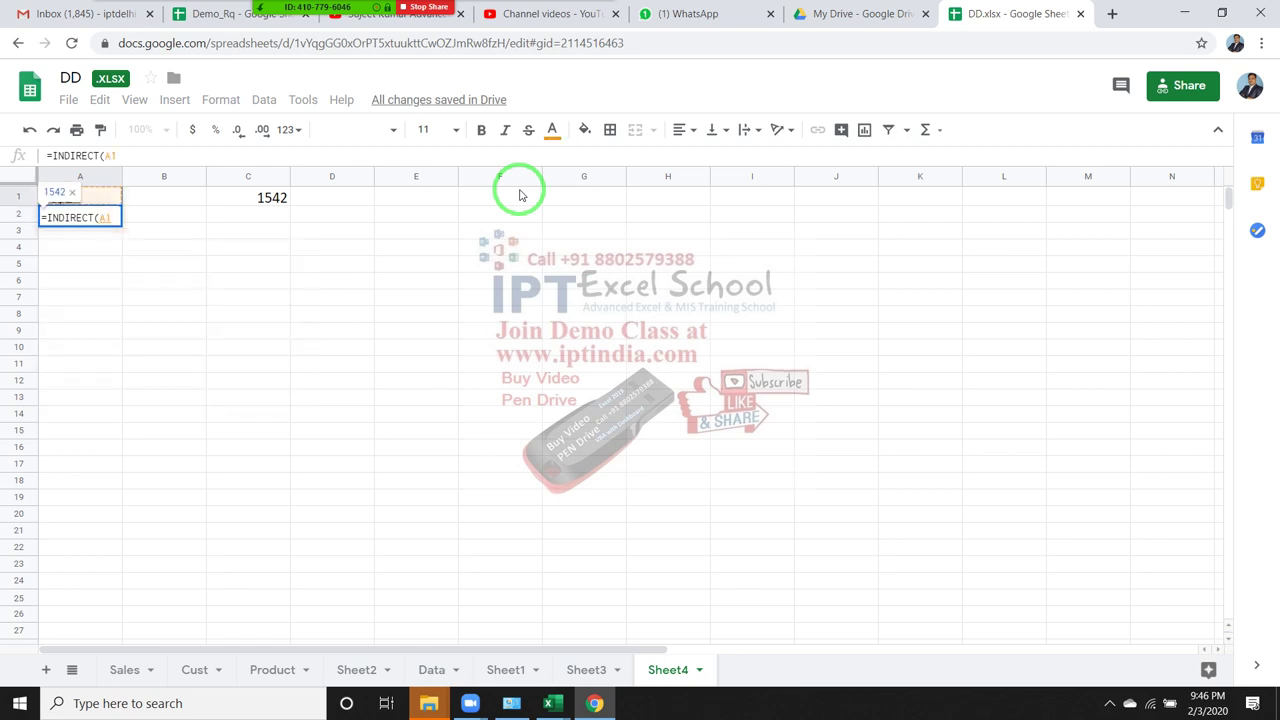
{"action": "key", "text": "Return"}
{"action": "key", "text": "Up"}
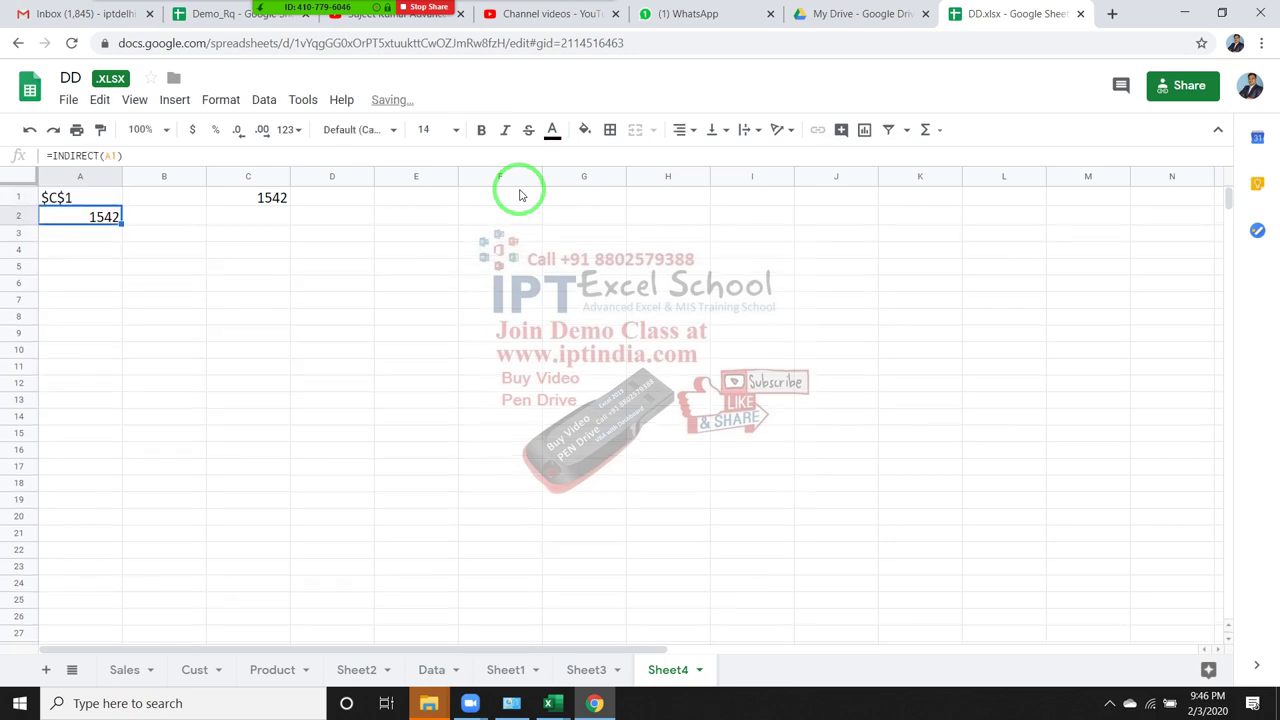
- Select A1:C2 and clear its contents
{"action": "key", "text": "Up"}
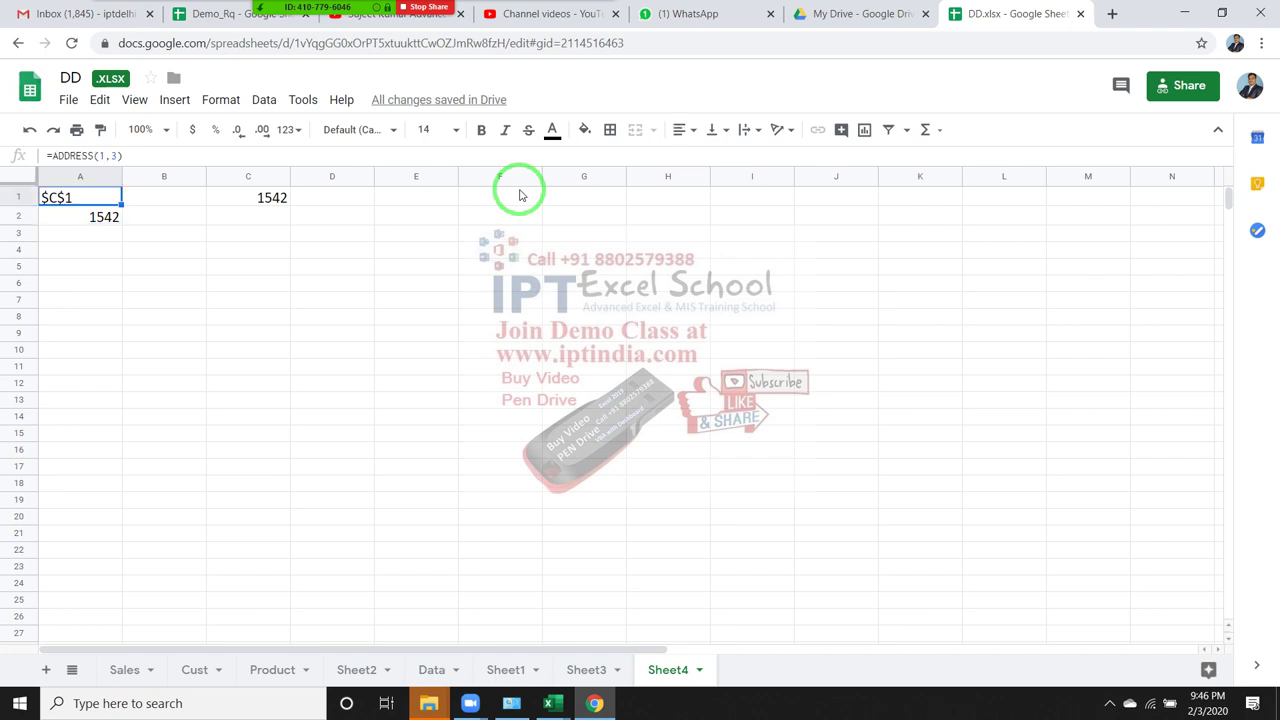
{"action": "key", "text": "shift+Right"}
{"action": "key", "text": "shift+Right"}
{"action": "key", "text": "shift+Down"}
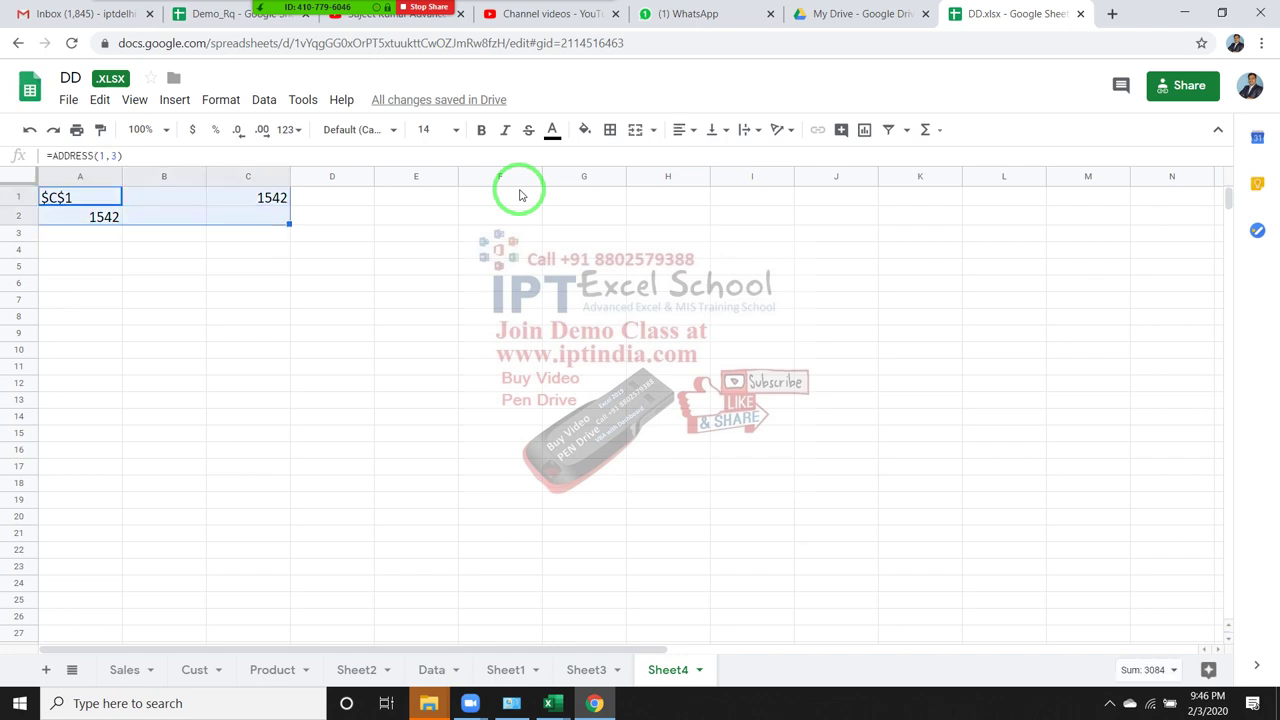
{"action": "key", "text": "Delete"}
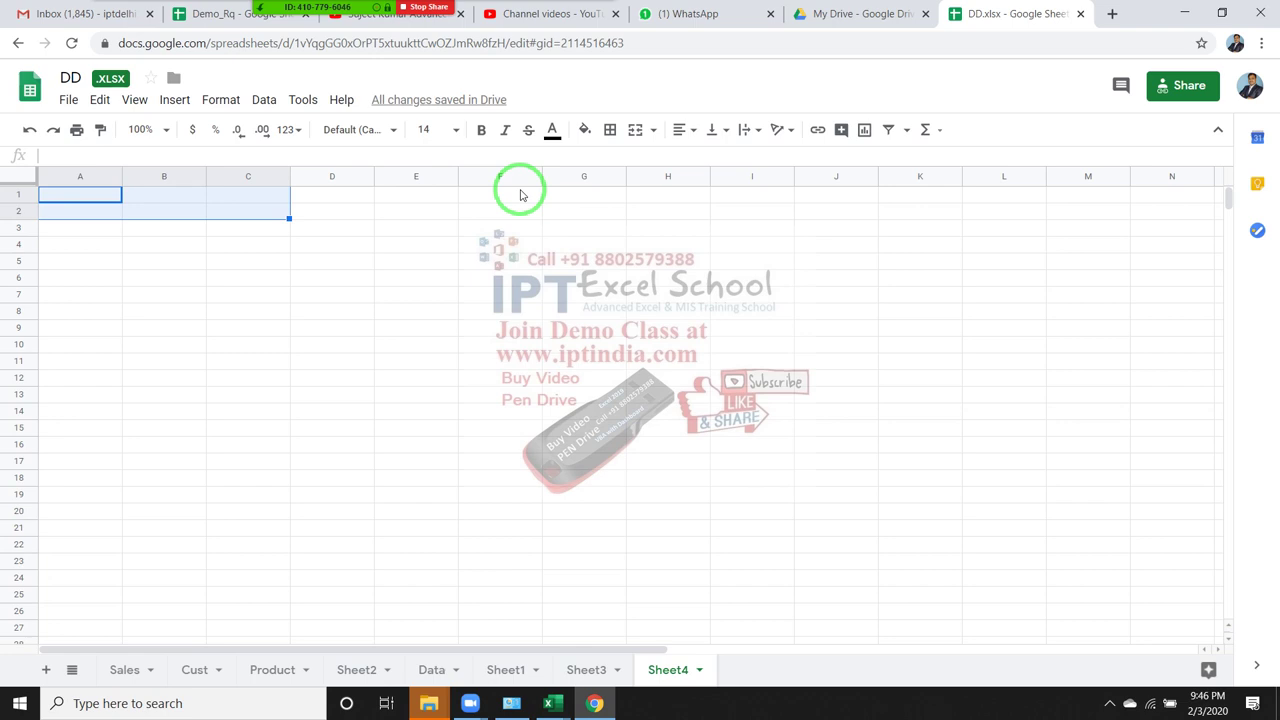
- Enter the header Name in A1 and JAN in B1
{"action": "left_click", "coordinate": [385, 259]}
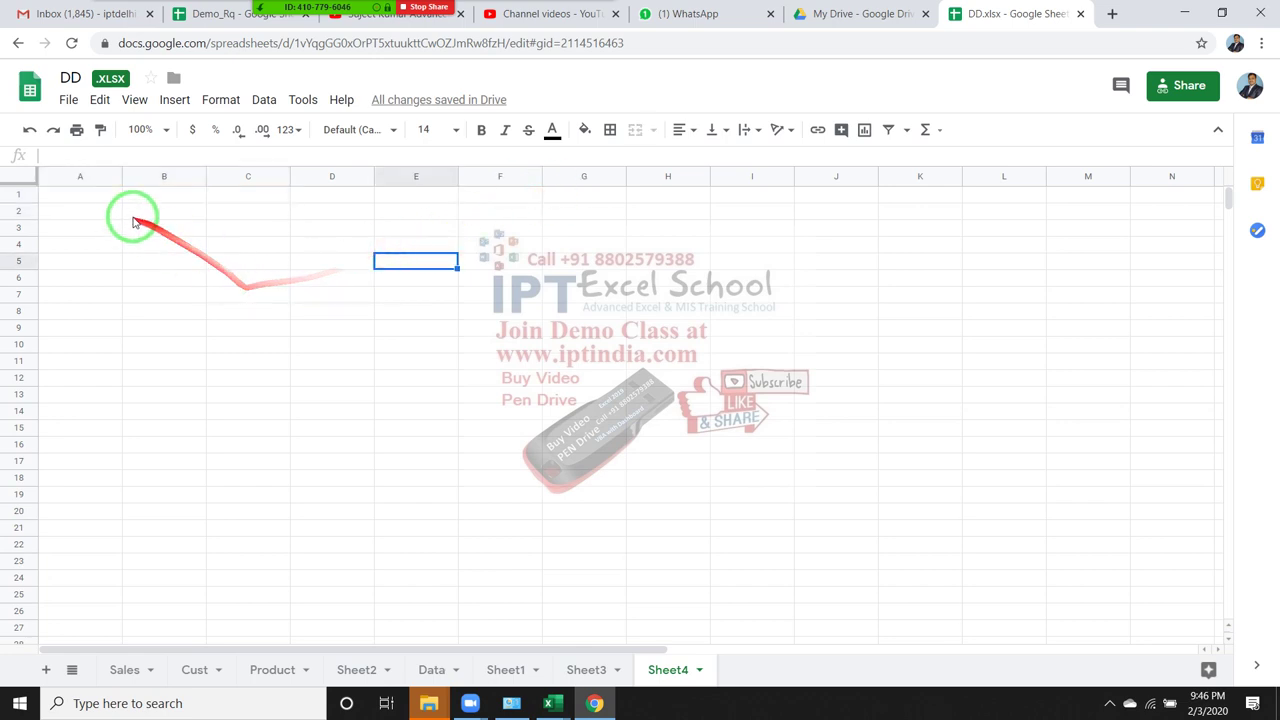
{"action": "left_click", "coordinate": [103, 211]}
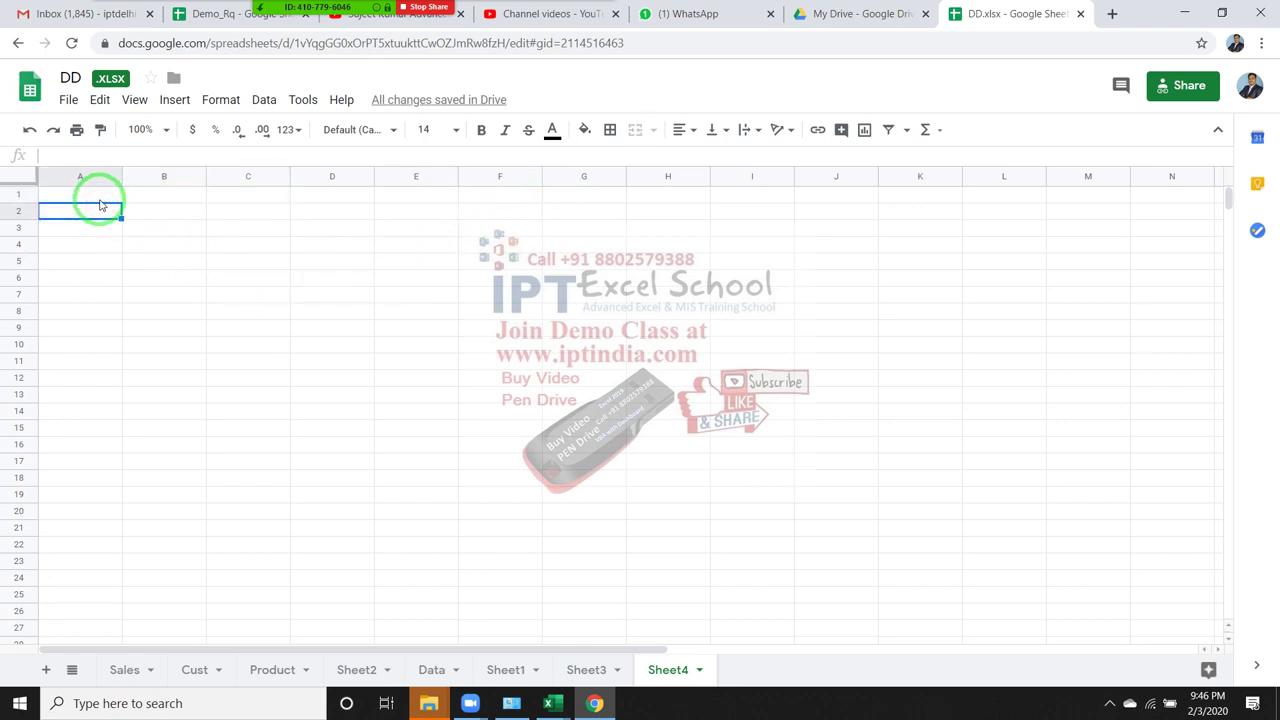
{"action": "left_click", "coordinate": [100, 201]}
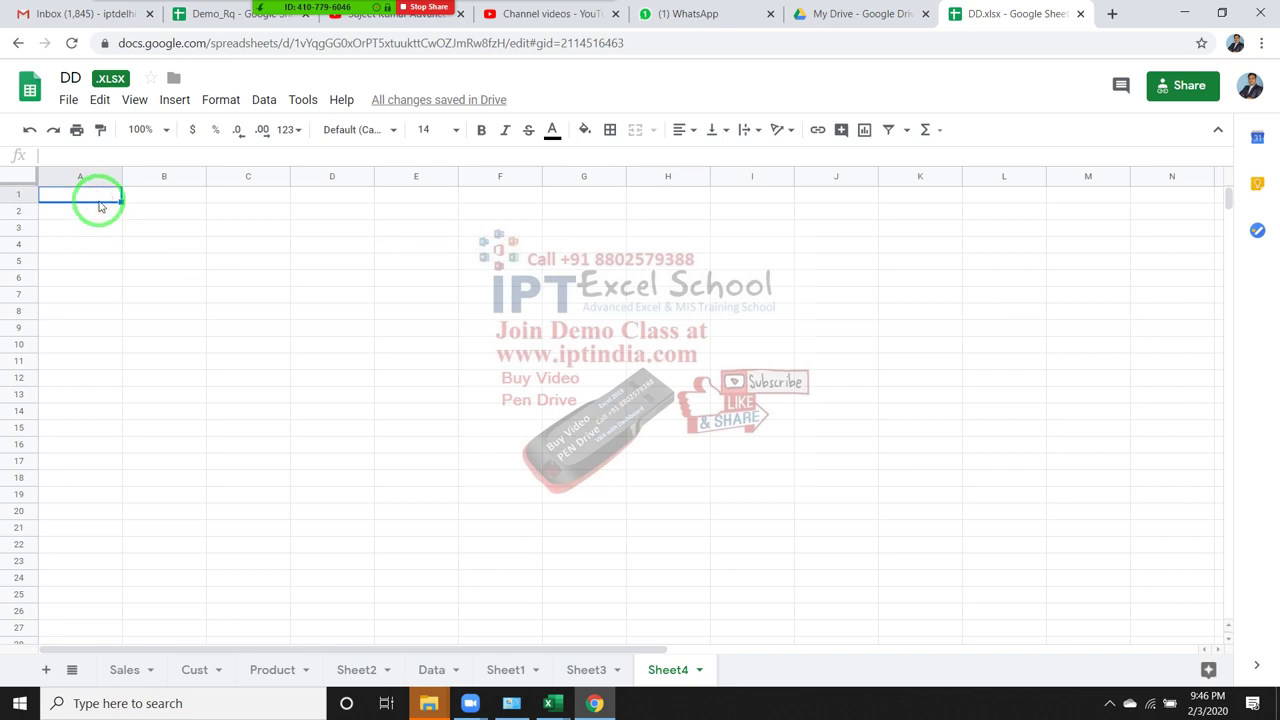
{"action": "type", "text": "d"}
{"action": "key", "text": "BackSpace"}
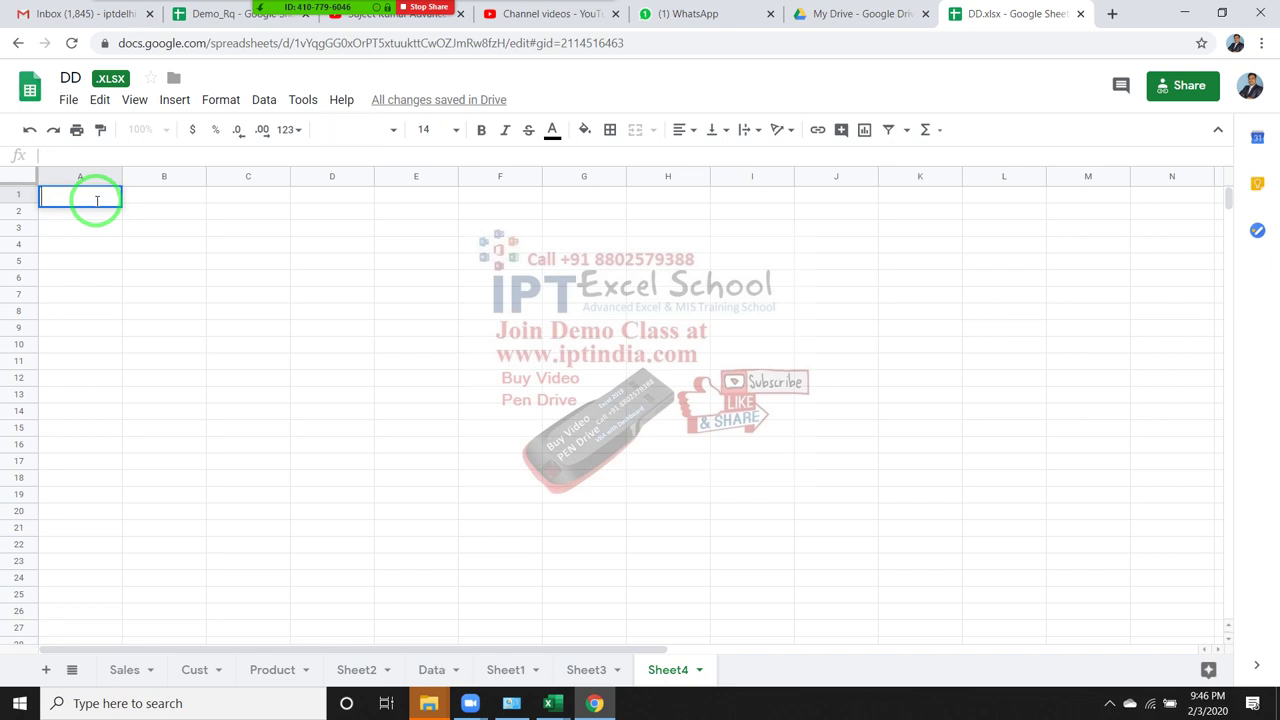
{"action": "type", "text": "Name"}
{"action": "key", "text": "Tab"}
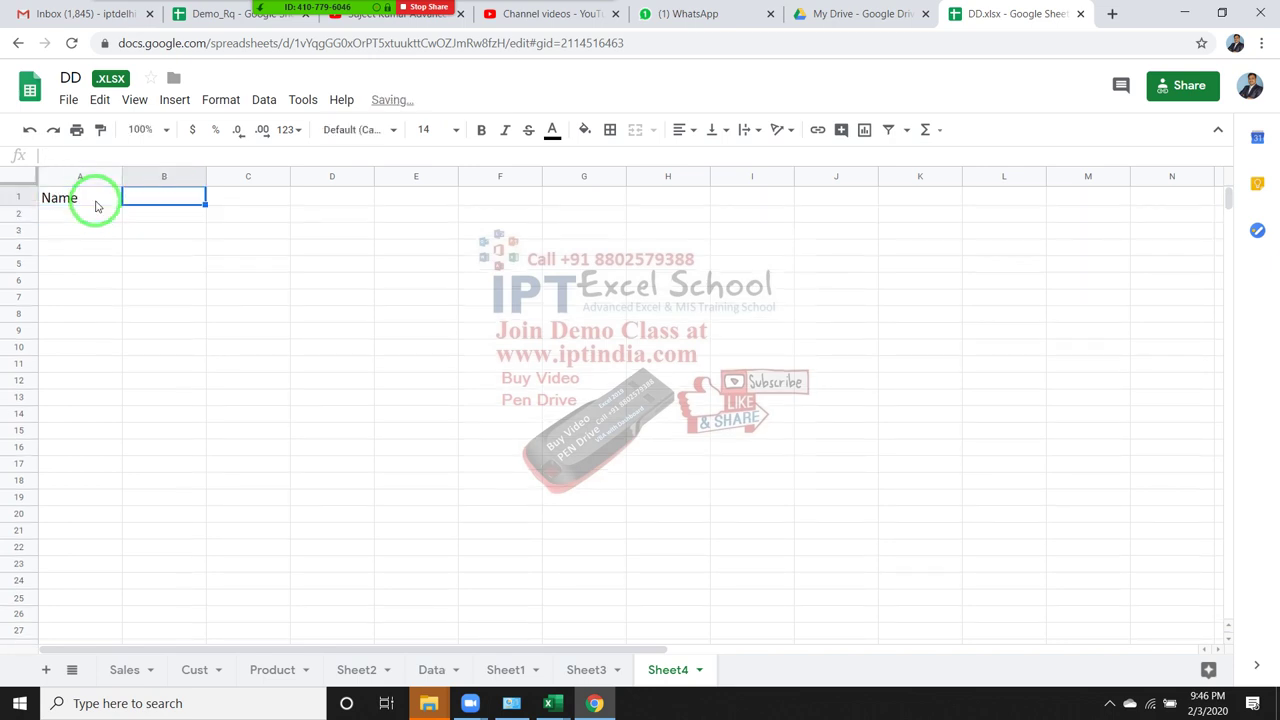
{"action": "type", "text": "JAN"}
{"action": "key", "text": "Return"}
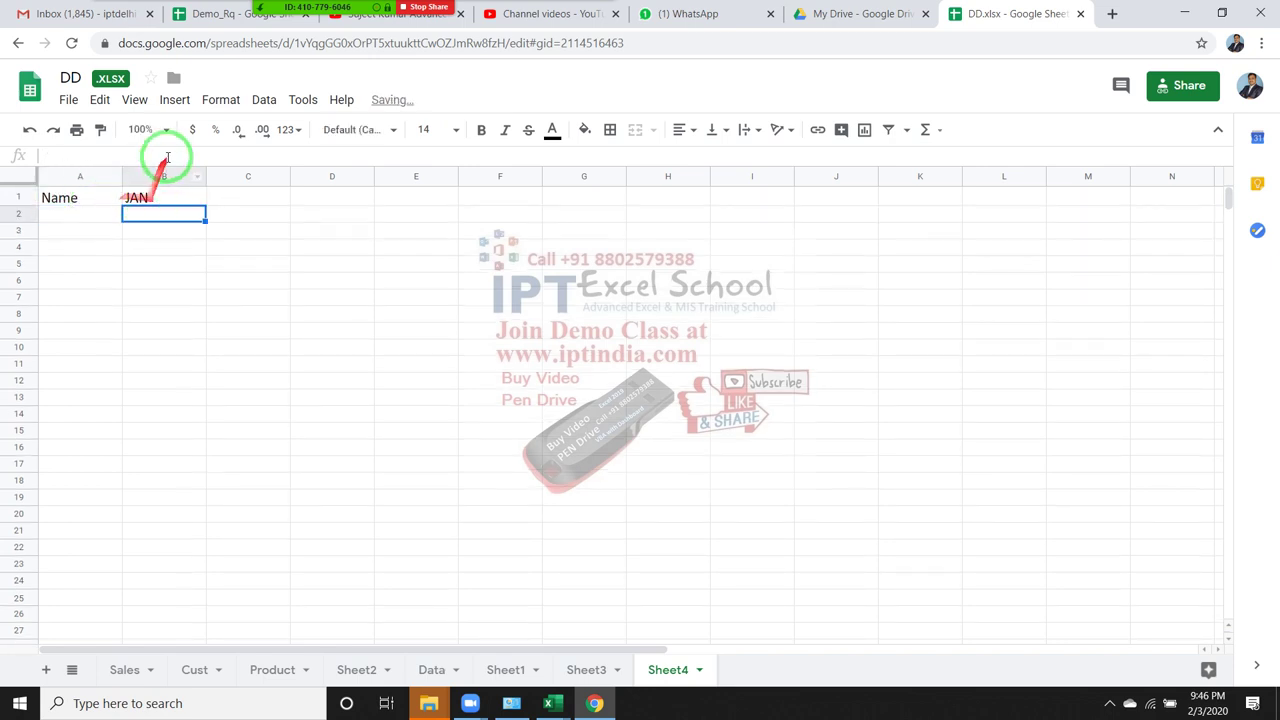
- Auto-fill the months from JAN through DEC across B1:M1
{"action": "left_click", "coordinate": [157, 198]}
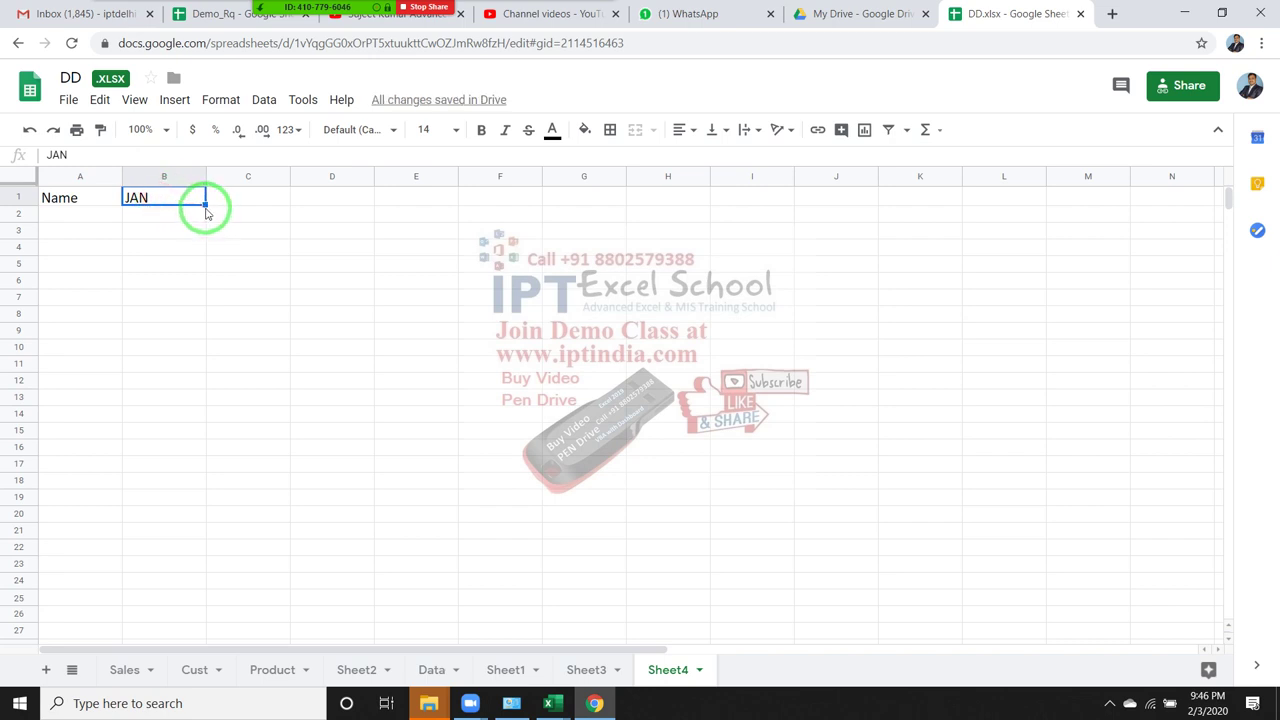
{"action": "left_click_drag", "start_coordinate": [205, 205], "coordinate": [948, 238]}
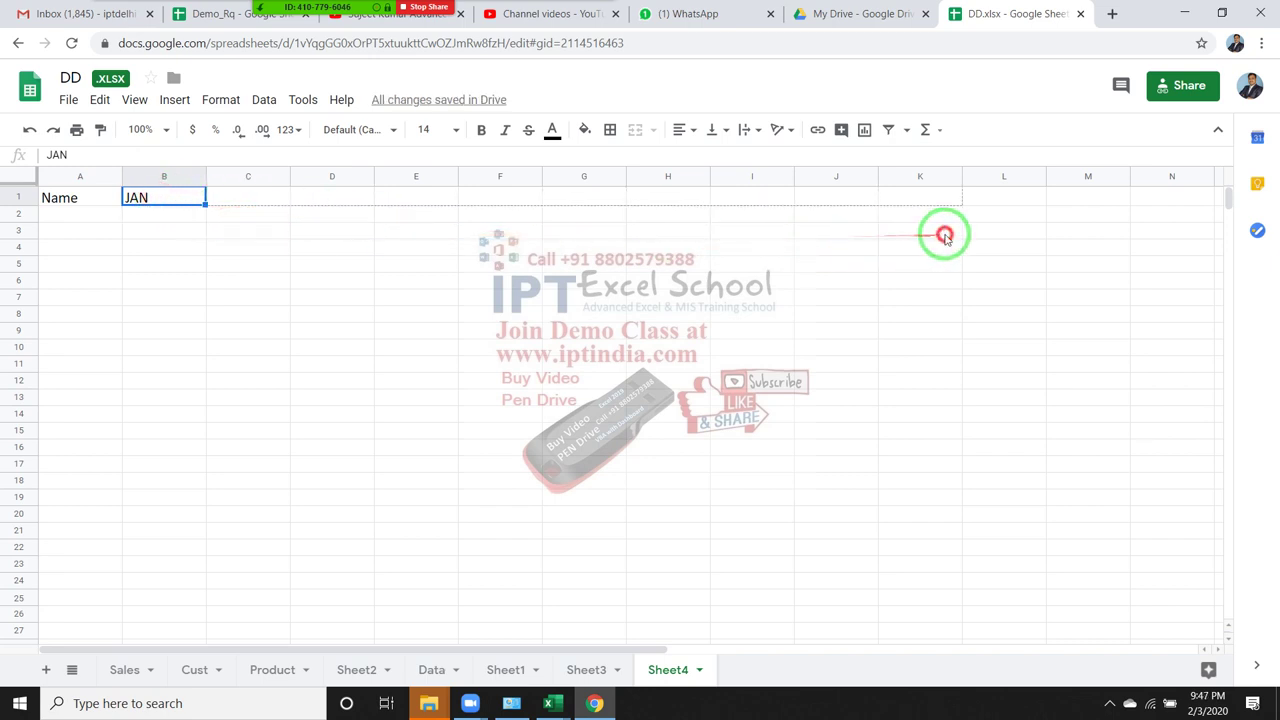
{"action": "left_click_drag", "start_coordinate": [960, 204], "coordinate": [1094, 205]}
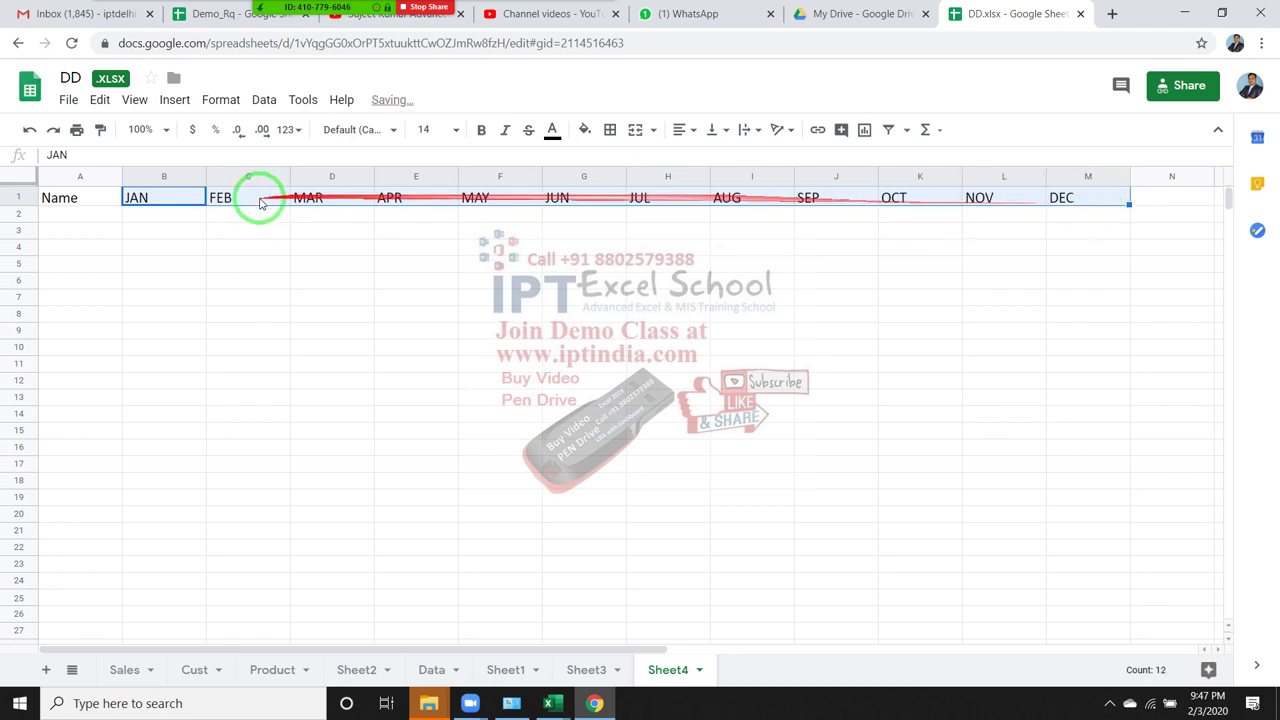
{"action": "left_click", "coordinate": [60, 218]}
- Enter five people's names down A2:A6 under the Name header
{"action": "type", "text": "Puja"}
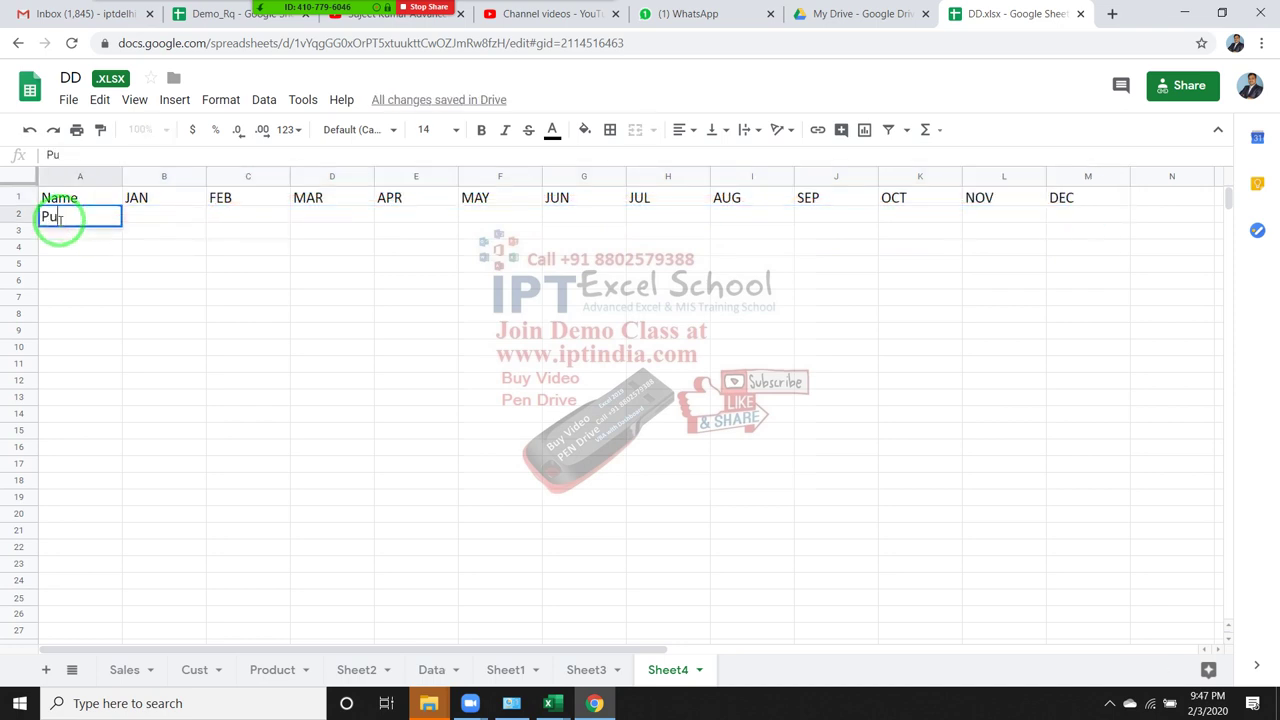
{"action": "key", "text": "Return"}
{"action": "type", "text": "Neeraj"}
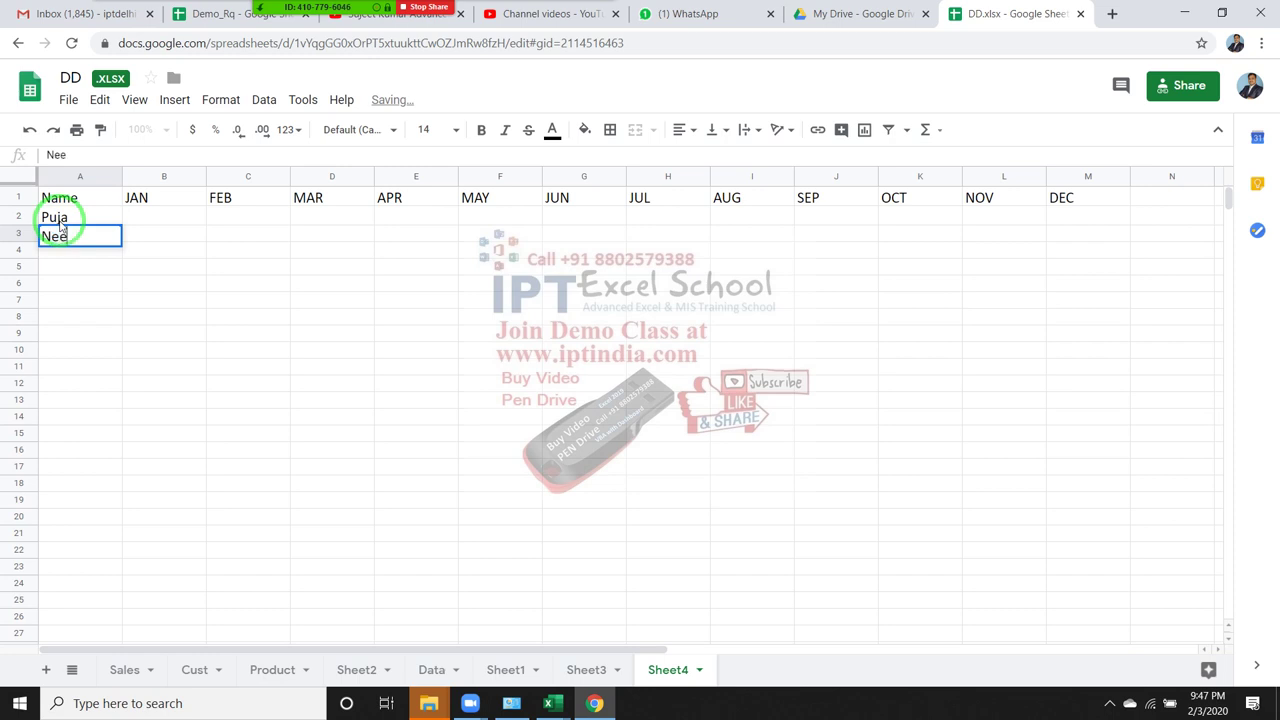
{"action": "key", "text": "Return"}
{"action": "type", "text": "Kav"}
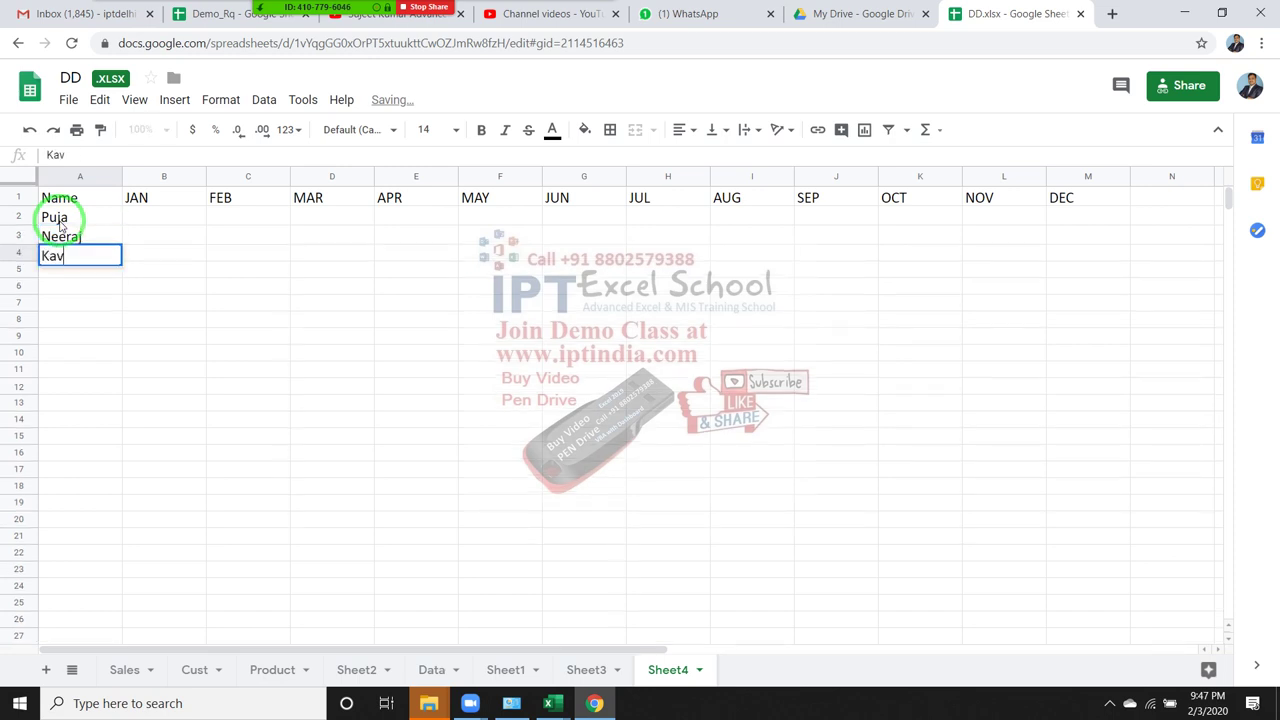
{"action": "type", "text": "ita"}
{"action": "key", "text": "Return"}
{"action": "type", "text": "Mo"}
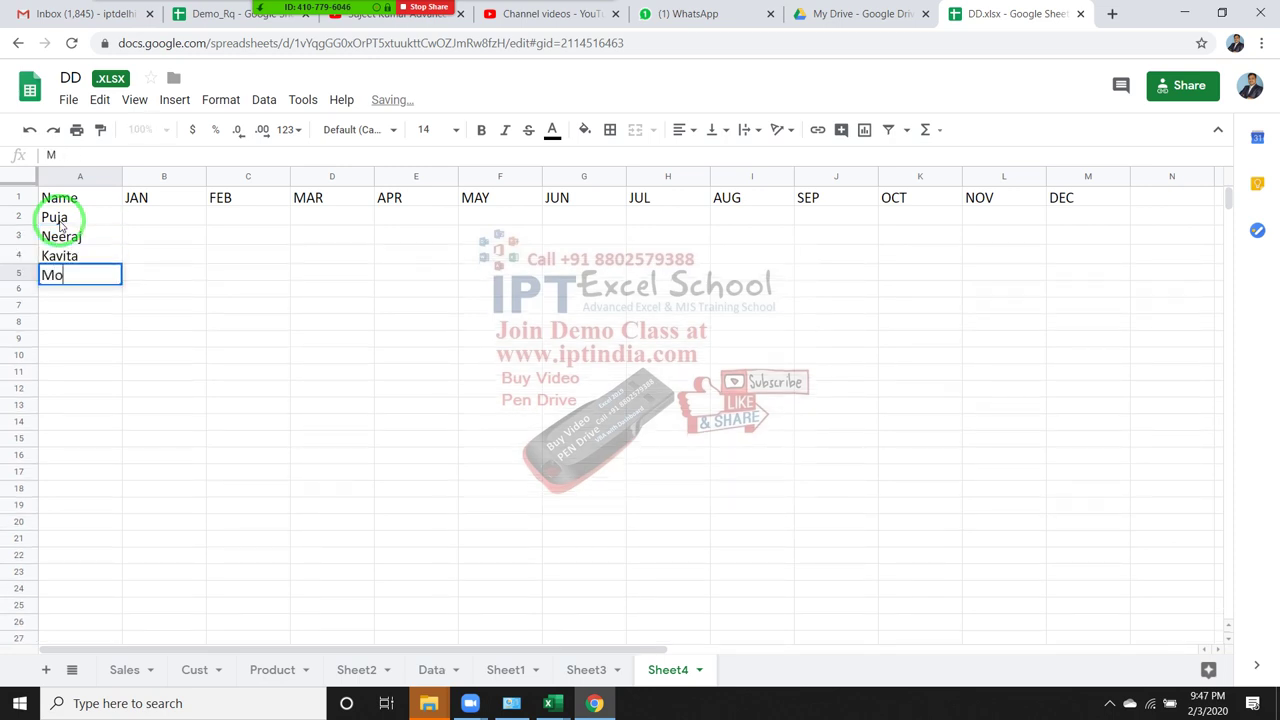
{"action": "type", "text": "han"}
{"action": "key", "text": "Return"}
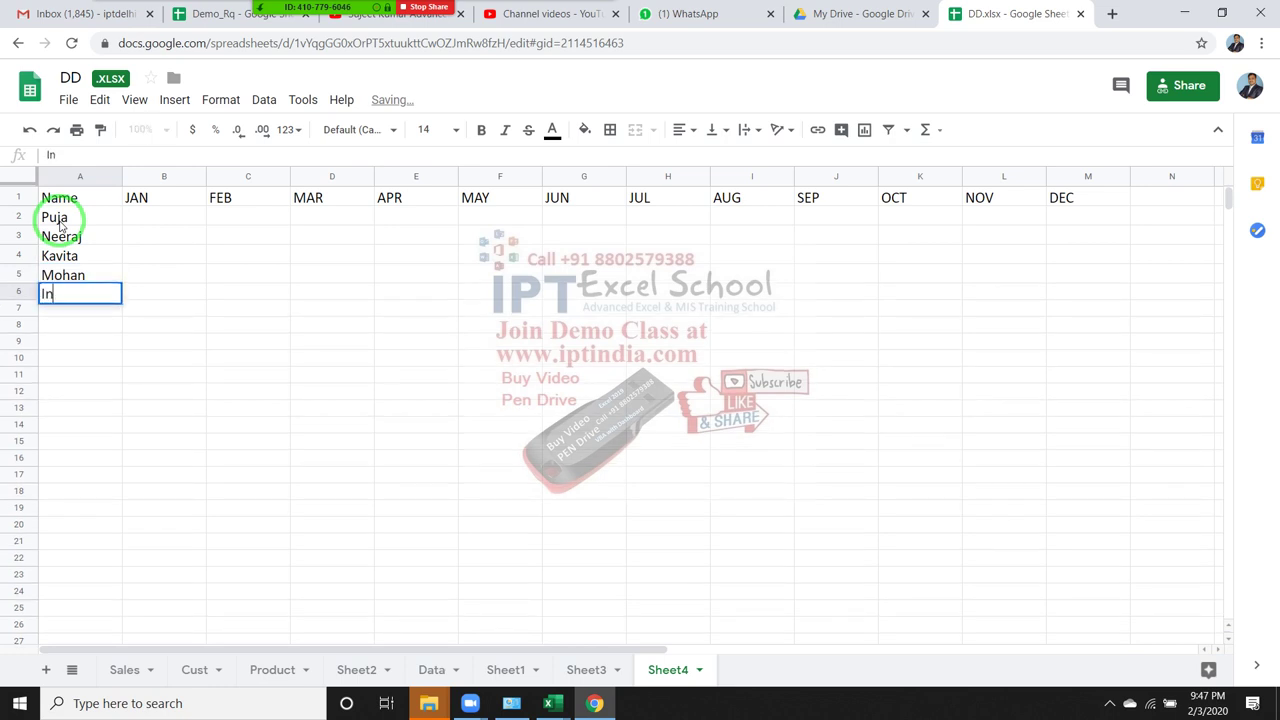
{"action": "type", "text": "Inder"}
{"action": "key", "text": "Return"}
- Move to B2 and start typing an =ra formula
{"action": "key", "text": "Up"}
{"action": "key", "text": "ctrl+Up"}
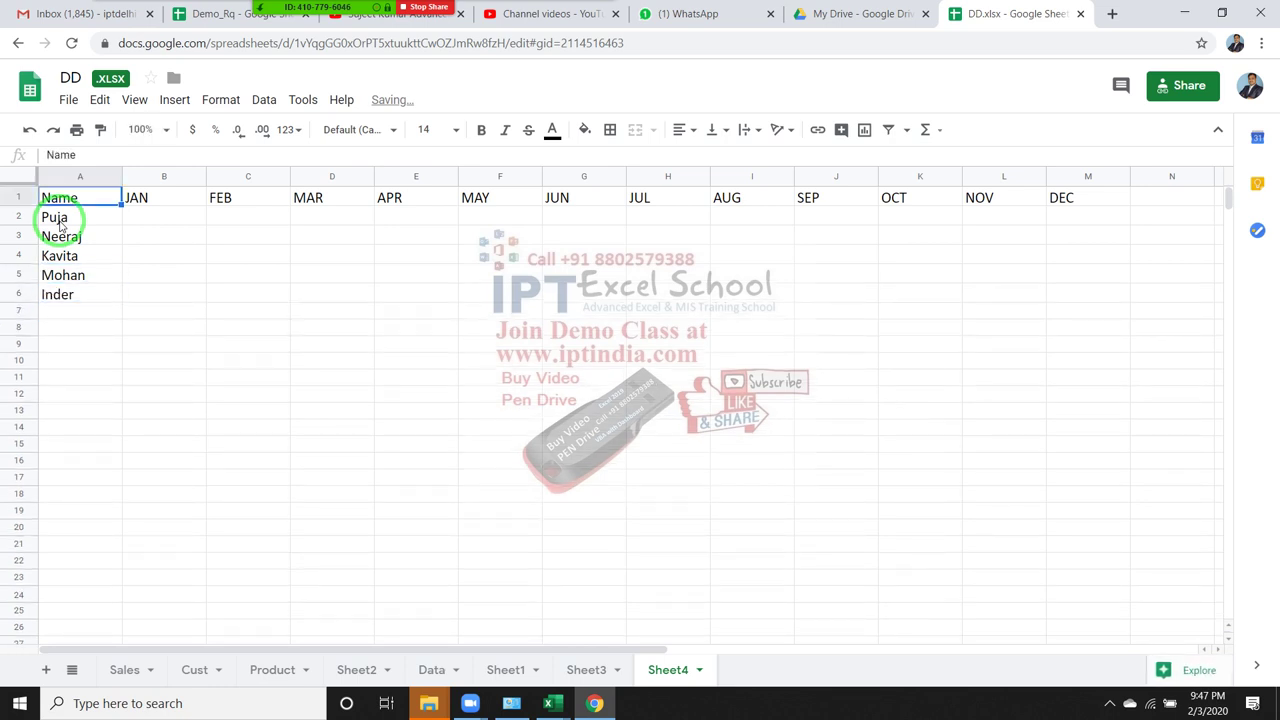
{"action": "key", "text": "Right"}
{"action": "key", "text": "Down"}
{"action": "type", "text": "=ra"}
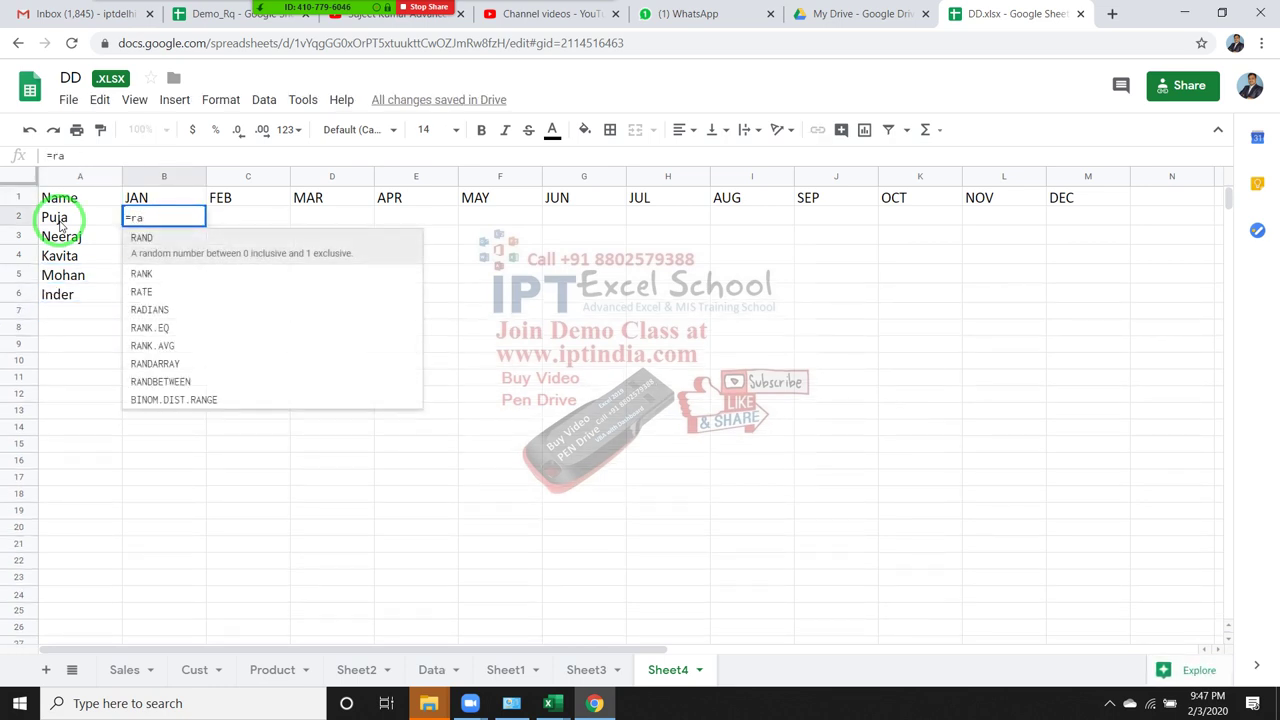
- Fill B2:M6 with a RANDBETWEEN(10,90) formula using Ctrl+Enter
{"action": "key", "text": "Down"}
{"action": "key", "text": "Down"}
{"action": "key", "text": "Down"}
{"action": "key", "text": "Down"}
{"action": "key", "text": "Down"}
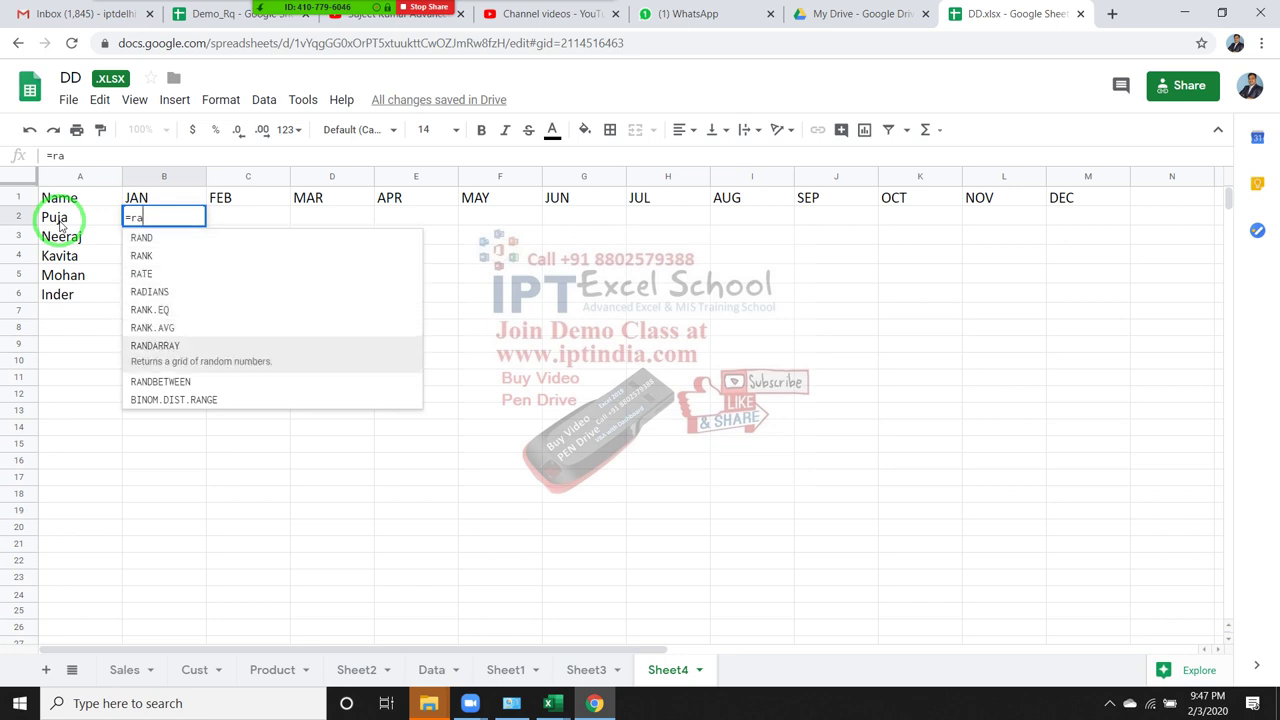
{"action": "key", "text": "Down"}
{"action": "key", "text": "Tab"}
{"action": "type", "text": "10,"}
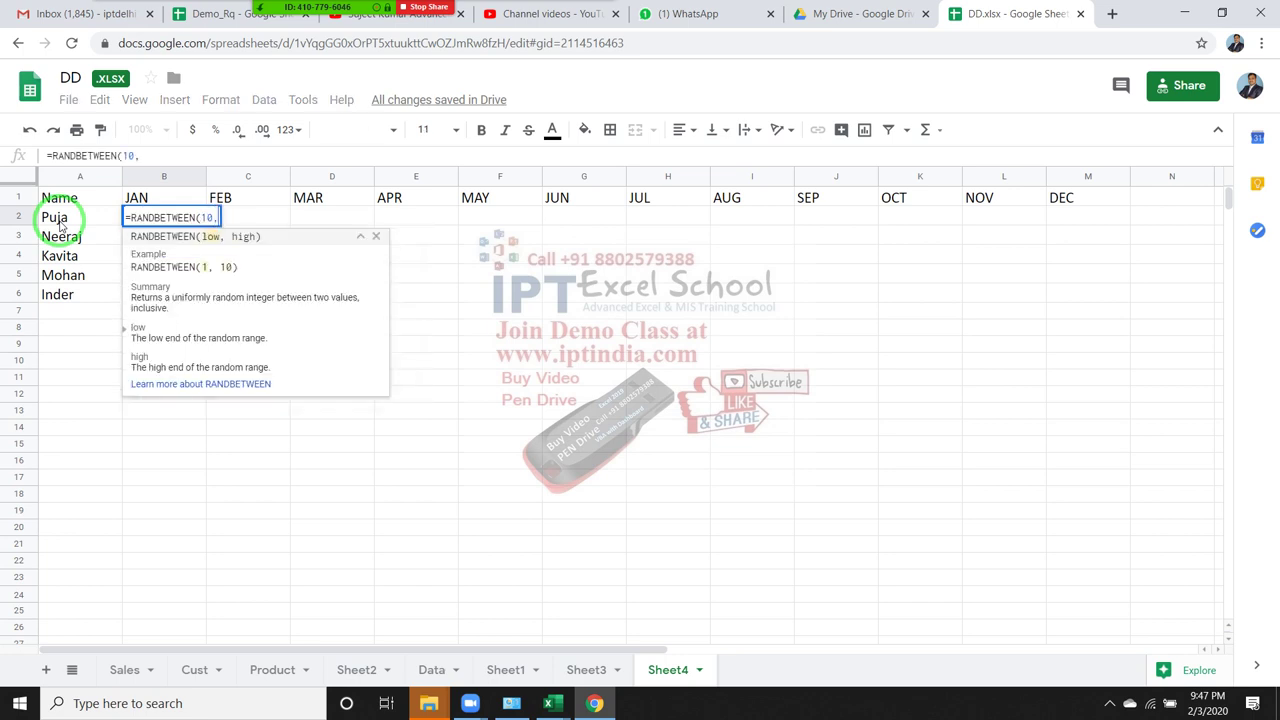
{"action": "type", "text": "50"}
{"action": "key", "text": "Return"}
{"action": "key", "text": "Up"}
{"action": "key", "text": "shift+Right"}
{"action": "key", "text": "shift+Right"}
{"action": "key", "text": "shift+Right"}
{"action": "key", "text": "shift+Right"}
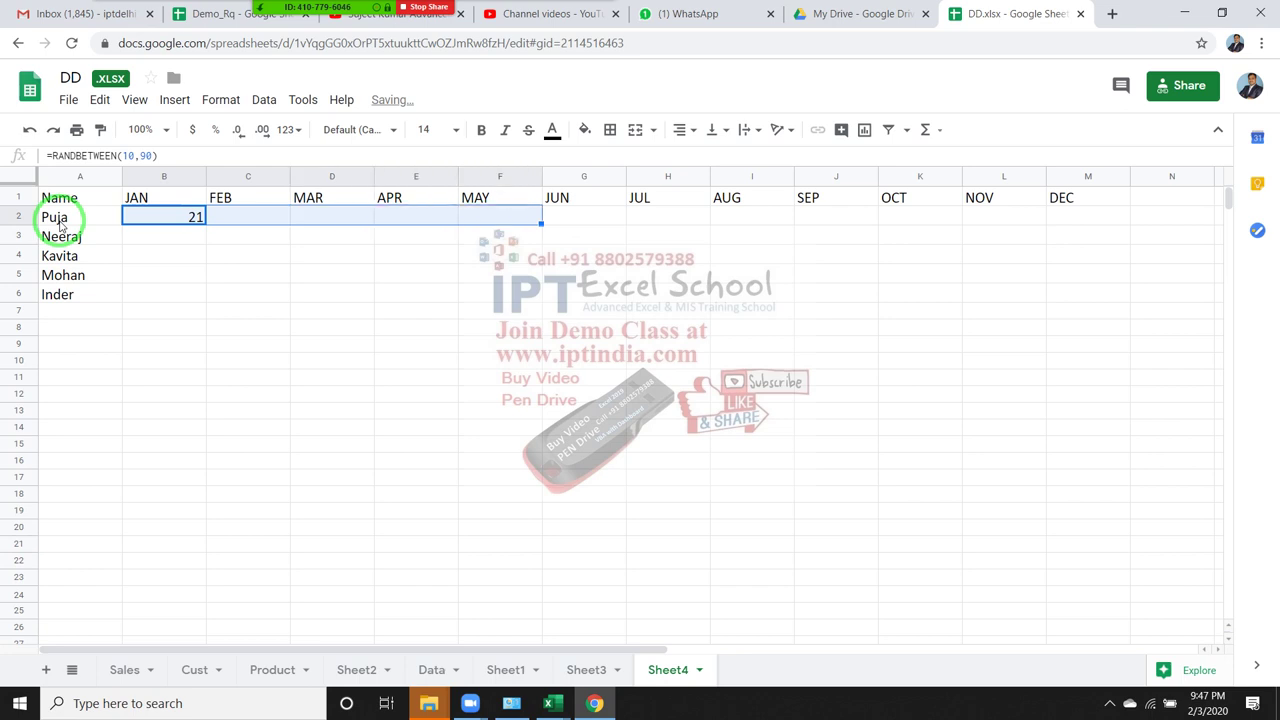
{"action": "key", "text": "shift+Right"}
{"action": "key", "text": "shift+Right"}
{"action": "key", "text": "shift+Right"}
{"action": "key", "text": "shift+Right"}
{"action": "key", "text": "shift+Right"}
{"action": "key", "text": "shift+Right"}
{"action": "key", "text": "shift+Down"}
{"action": "key", "text": "shift+Down"}
{"action": "key", "text": "shift+Down"}
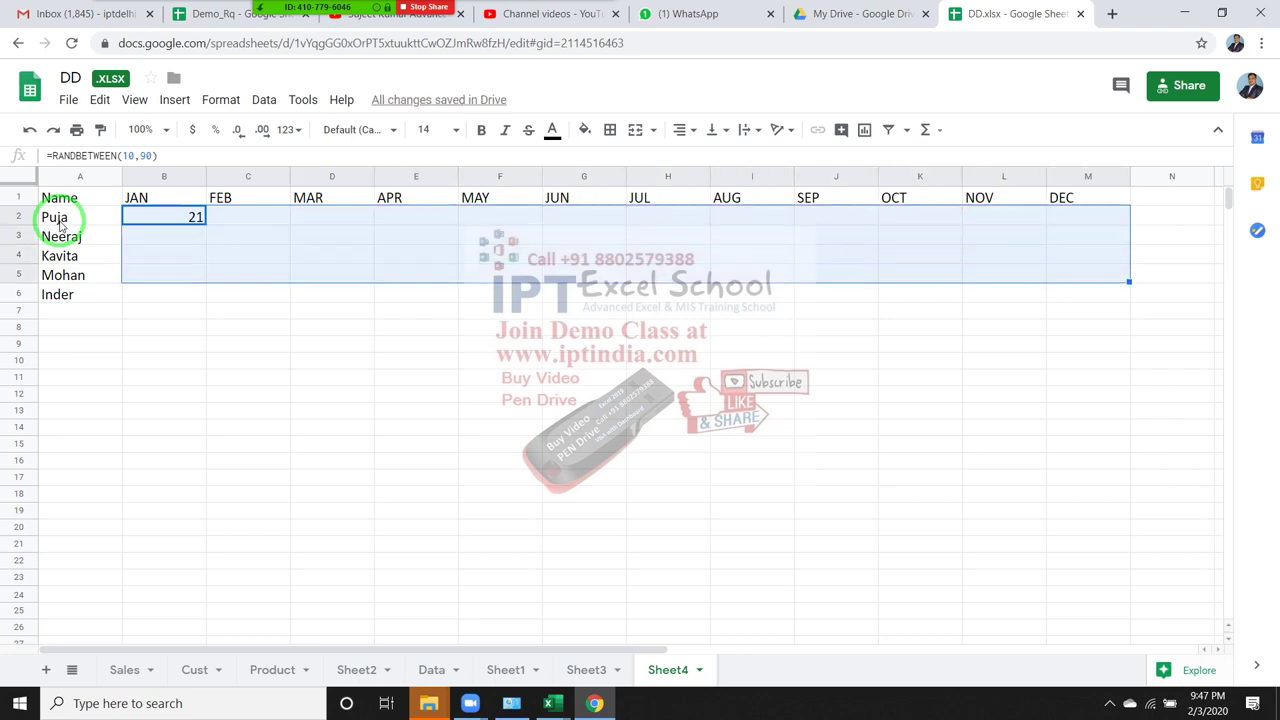
{"action": "key", "text": "shift+Down"}
{"action": "key", "text": "ctrl+Return"}
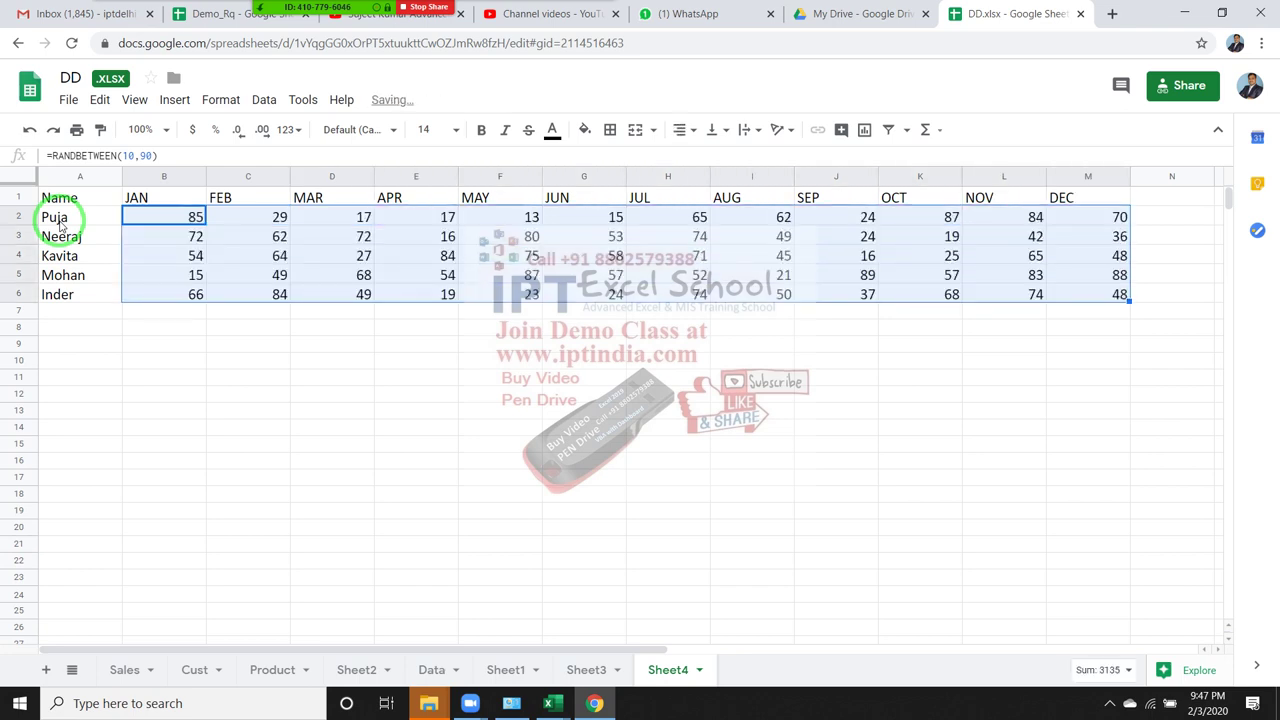
- Copy B2:M6 and paste it back as values only
{"action": "key", "text": "ctrl+c"}
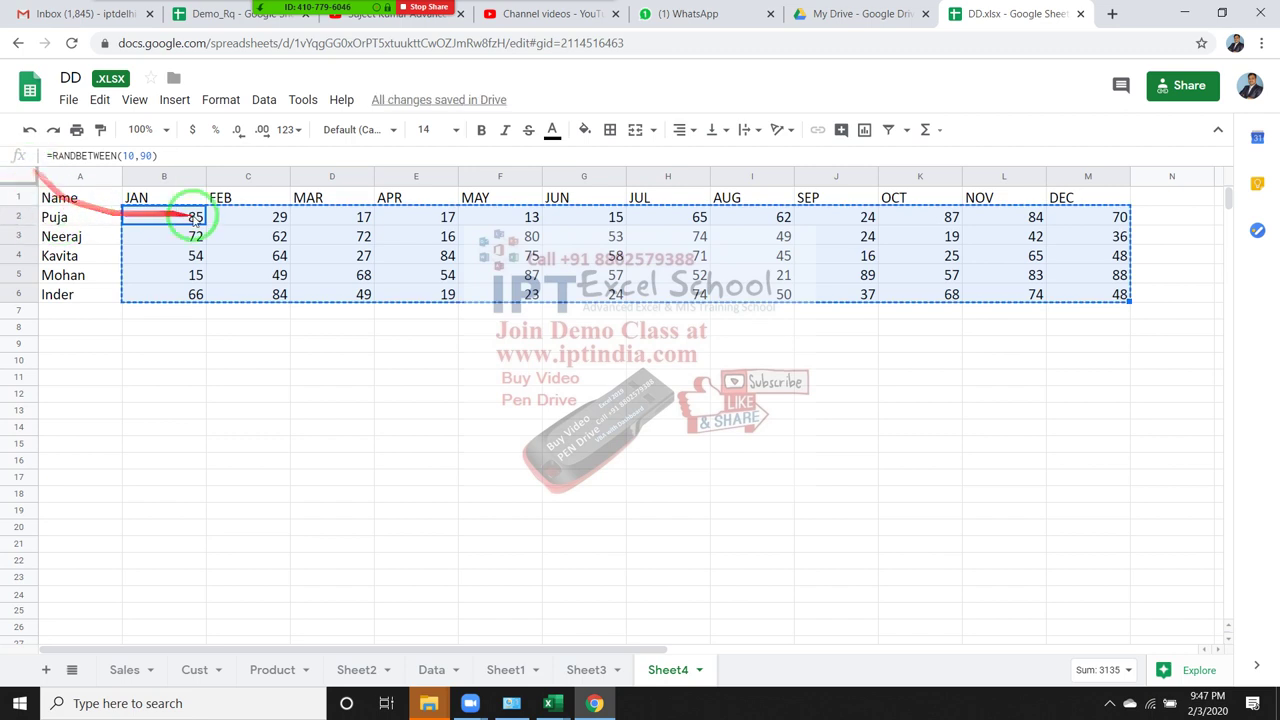
{"action": "right_click", "coordinate": [231, 231]}
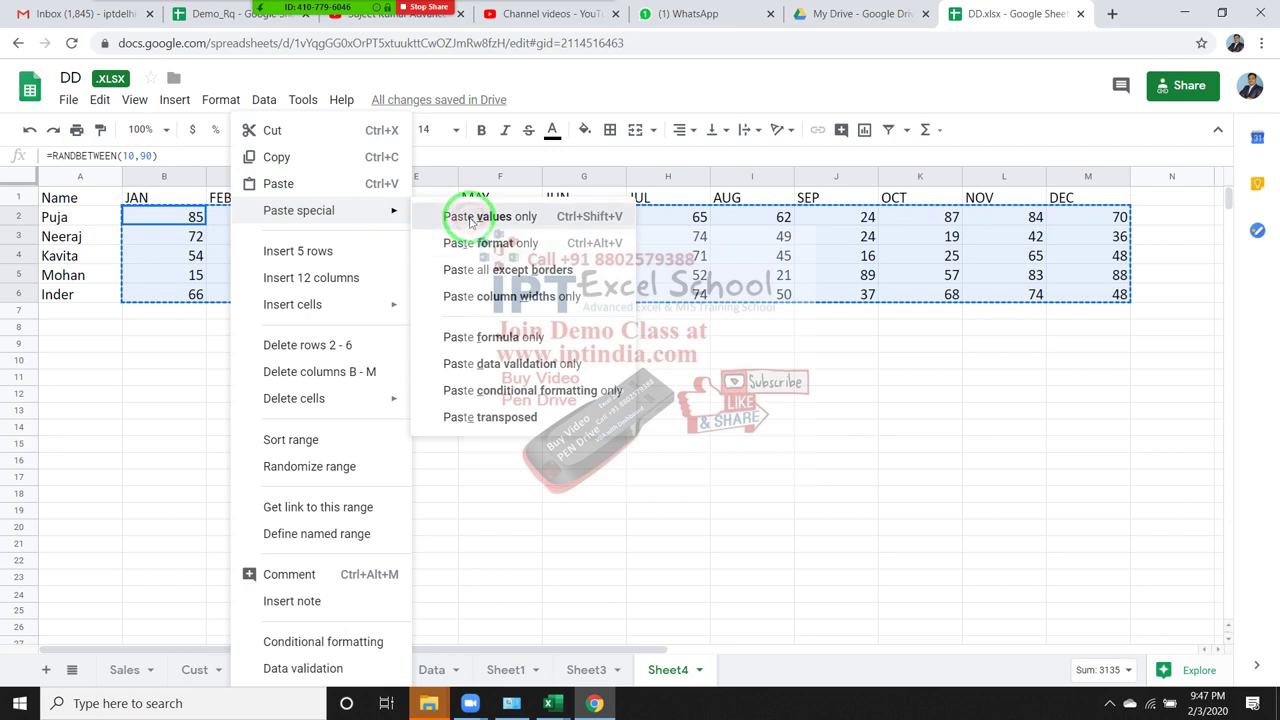
{"action": "left_click", "coordinate": [470, 222]}
{"action": "left_click", "coordinate": [107, 380]}
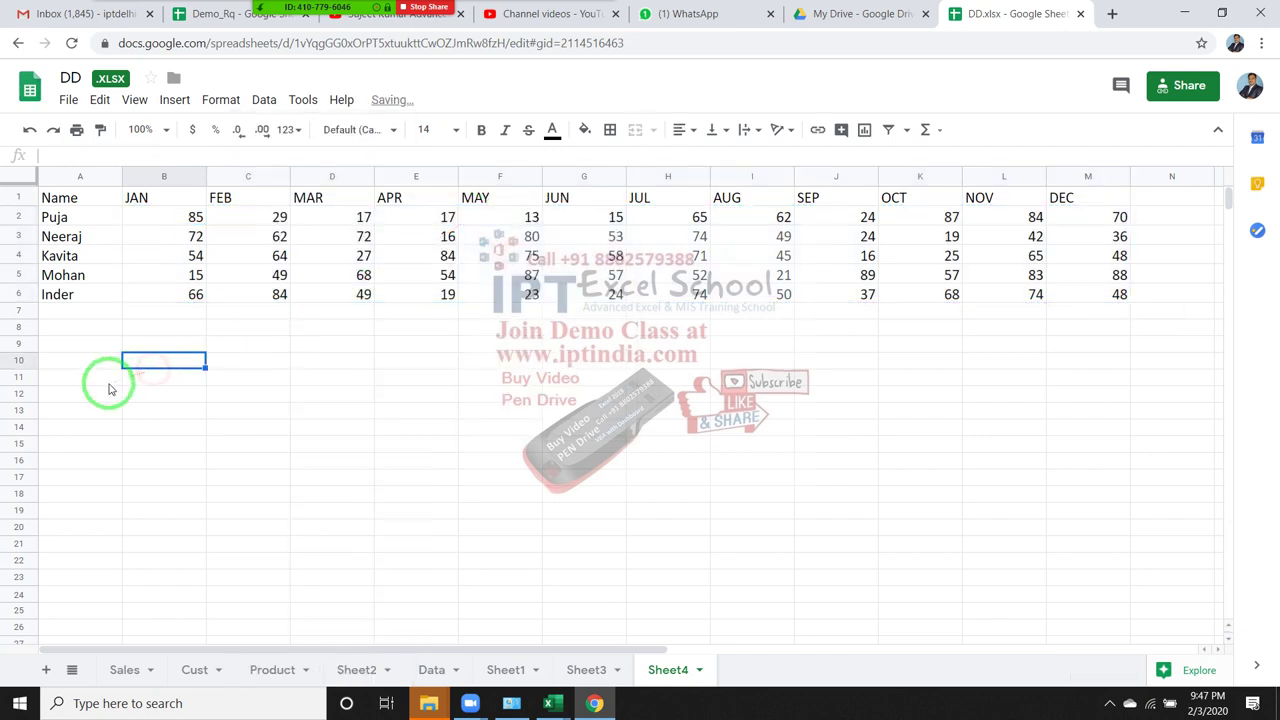
- Enter Name in A11, the first person's name in A12, and the heading Q1 in B11
{"action": "type", "text": "Na"}
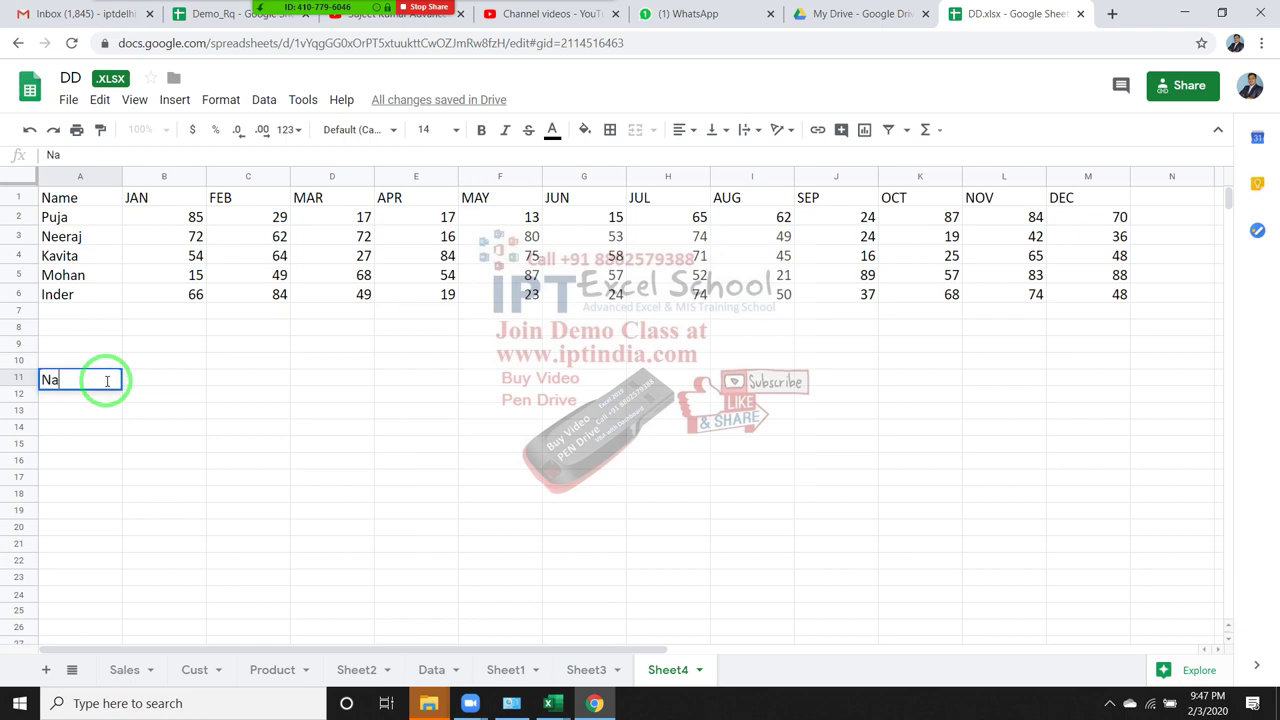
{"action": "type", "text": "me"}
{"action": "key", "text": "Return"}
{"action": "type", "text": "Puja"}
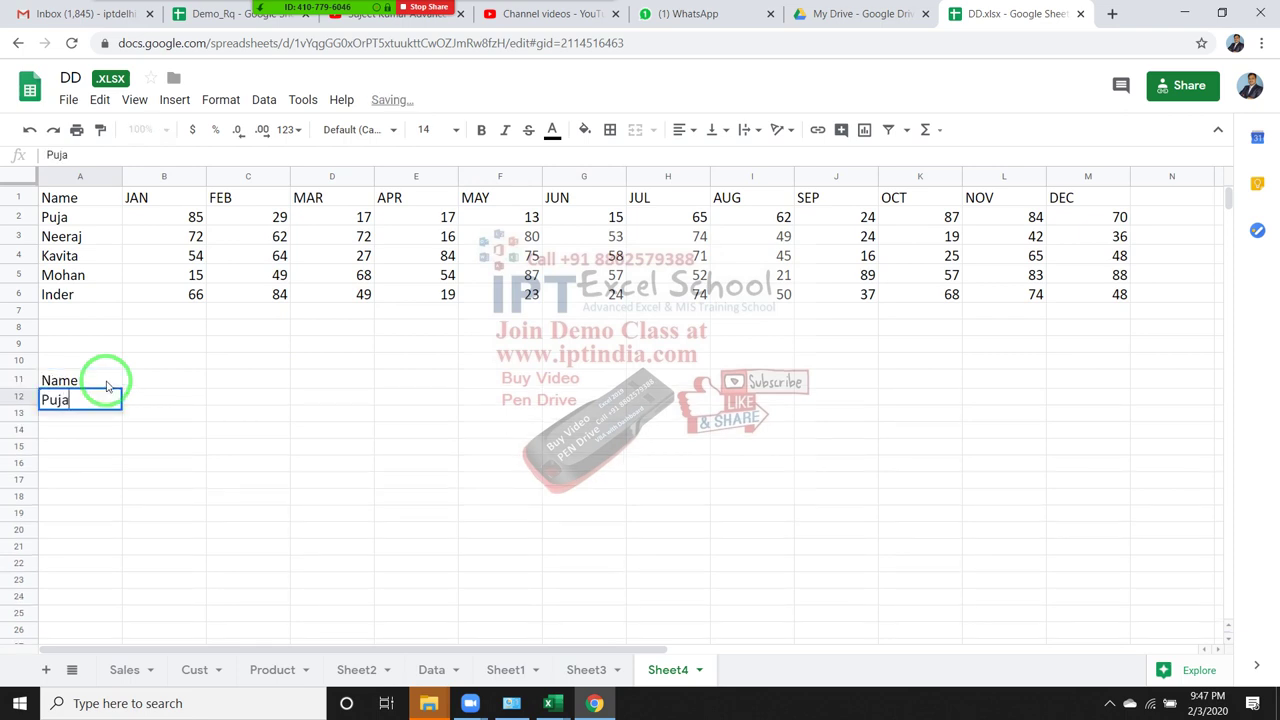
{"action": "key", "text": "Tab"}
{"action": "key", "text": "Up"}
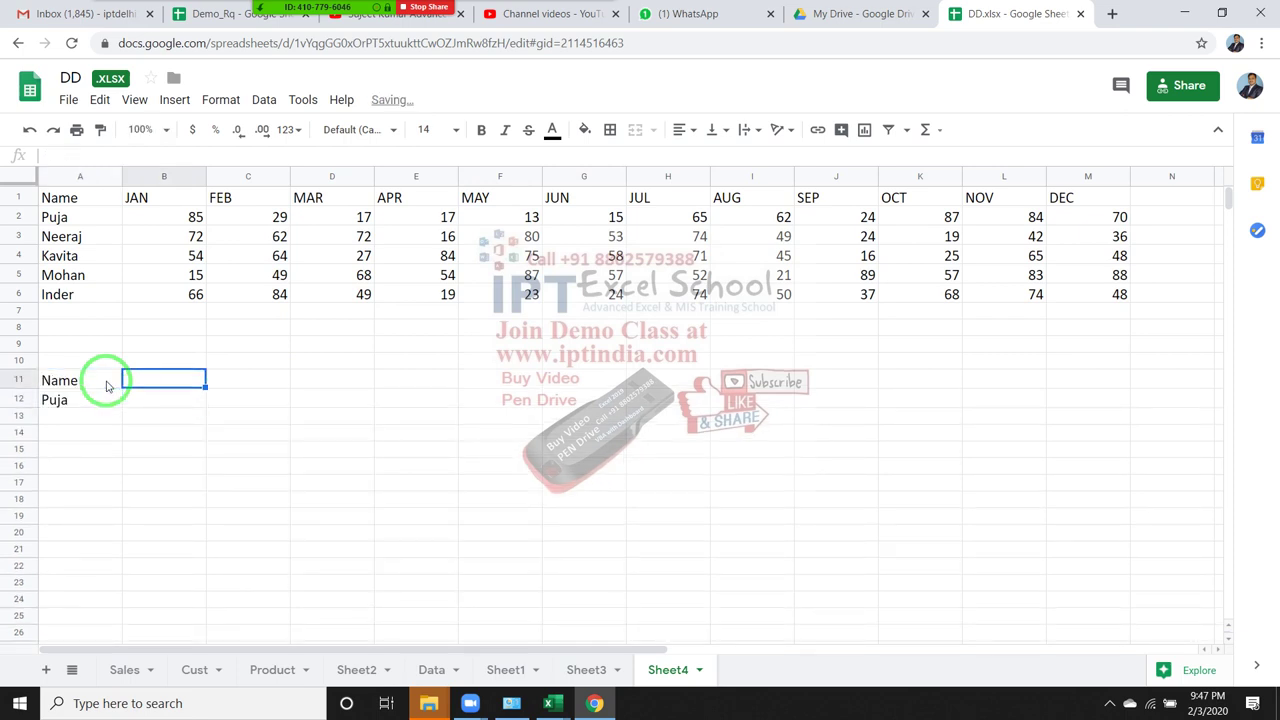
{"action": "type", "text": "Q"}
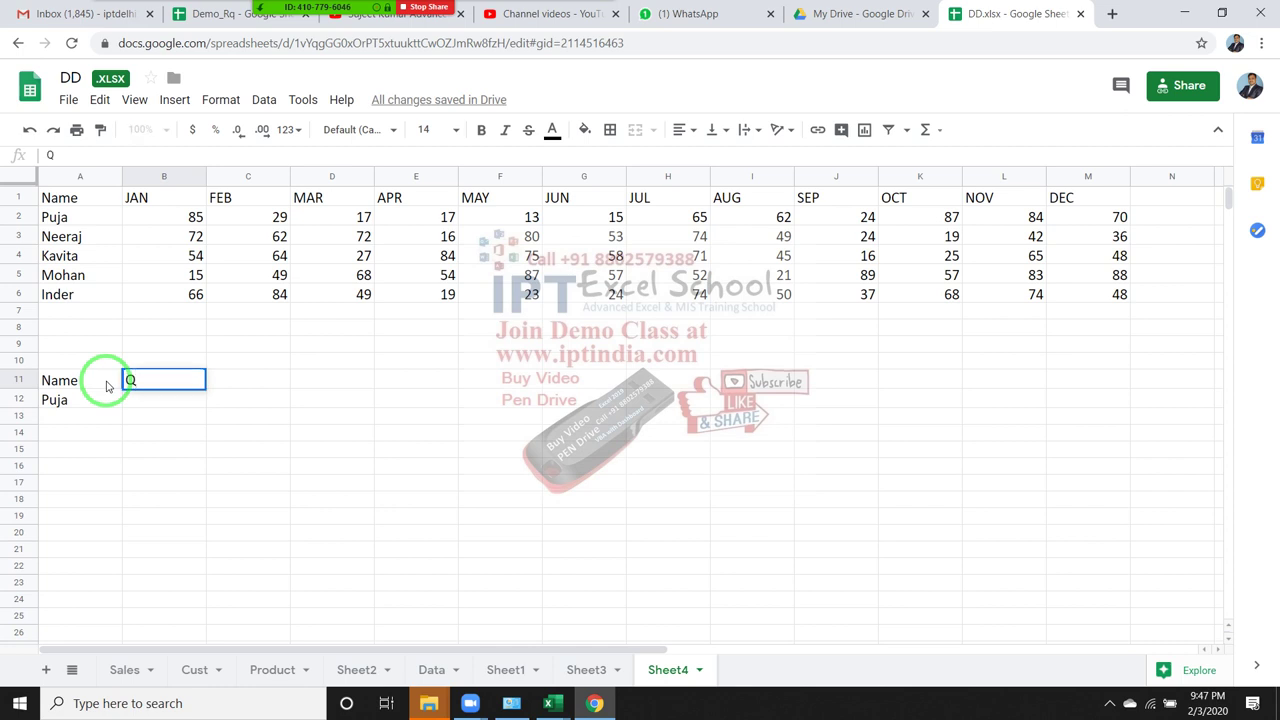
{"action": "type", "text": "1"}
{"action": "key", "text": "Return"}
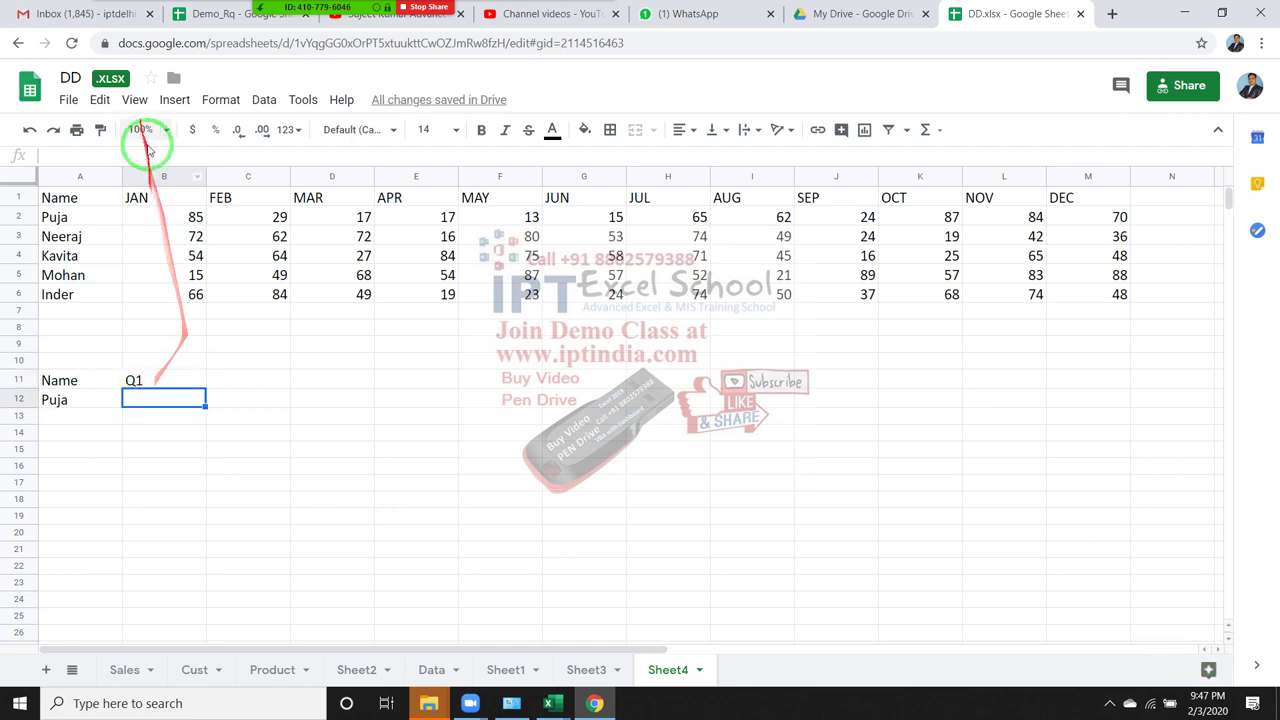
- Highlight the JAN–MAR headings and the first person's data row, then select B12
{"action": "left_click_drag", "start_coordinate": [148, 200], "coordinate": [300, 203]}
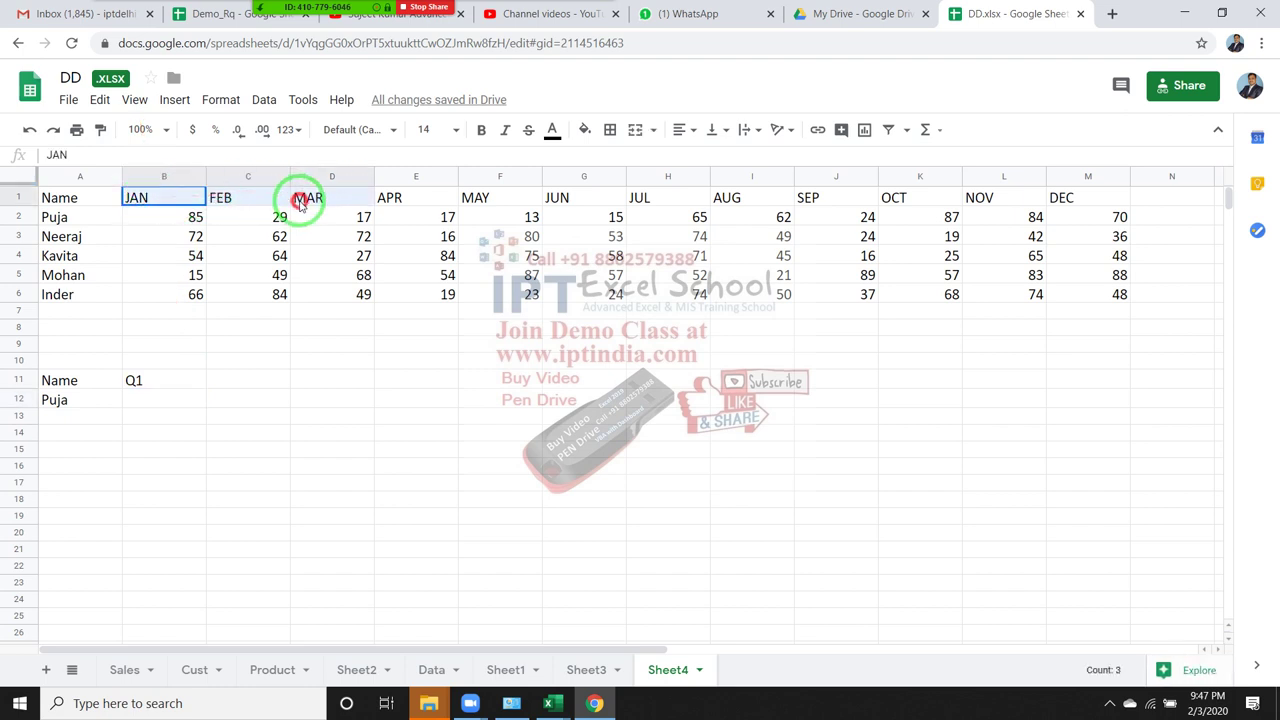
{"action": "left_click_drag", "start_coordinate": [106, 217], "coordinate": [248, 217]}
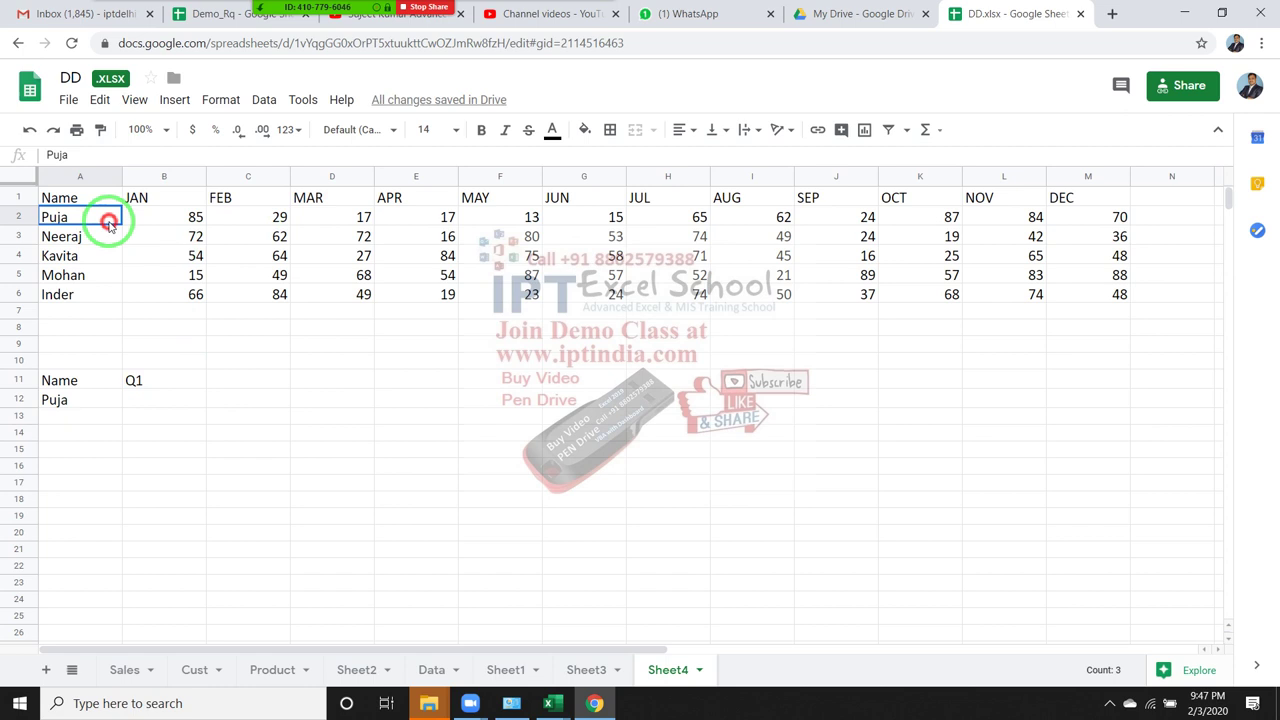
{"action": "left_click", "coordinate": [180, 222]}
{"action": "left_click", "coordinate": [160, 400]}
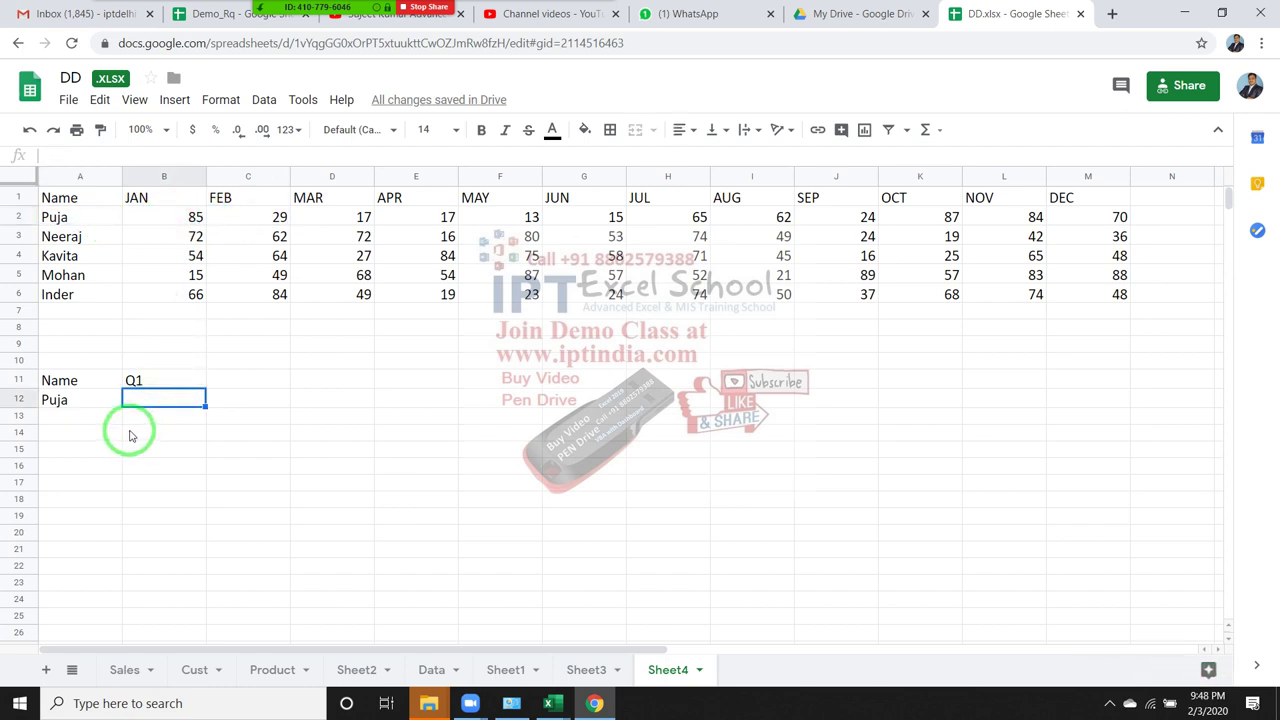
- Enter =MATCH(A12,A1:A6,0) in B12 to find the name's row position, returning 2
{"action": "type", "text": "=ma"}
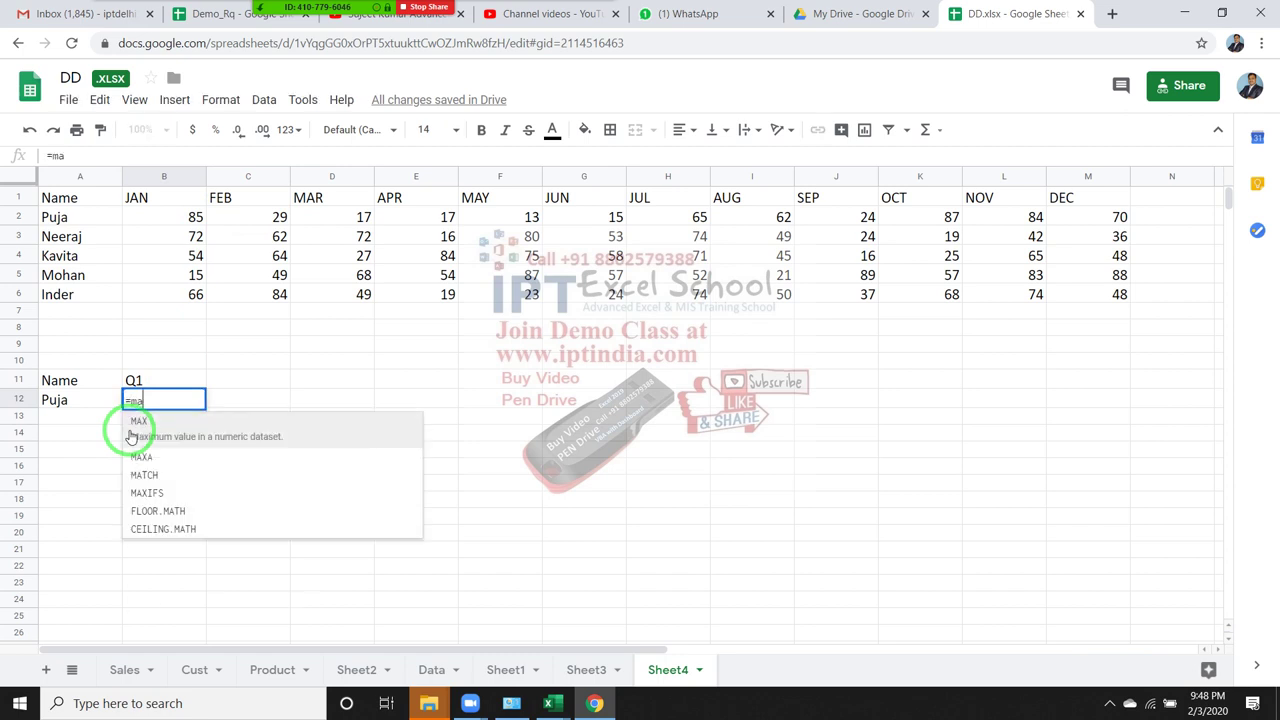
{"action": "type", "text": "t"}
{"action": "left_click", "coordinate": [131, 436]}
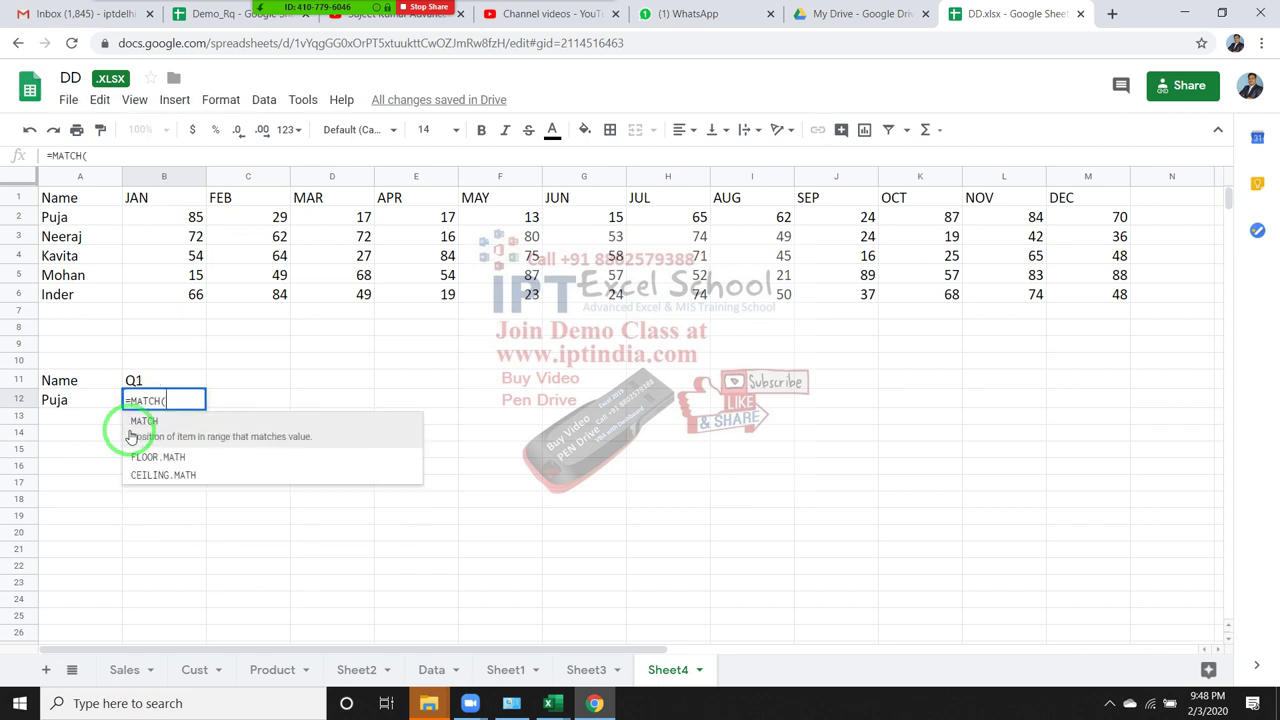
{"action": "key", "text": "Left"}
{"action": "type", "text": ","}
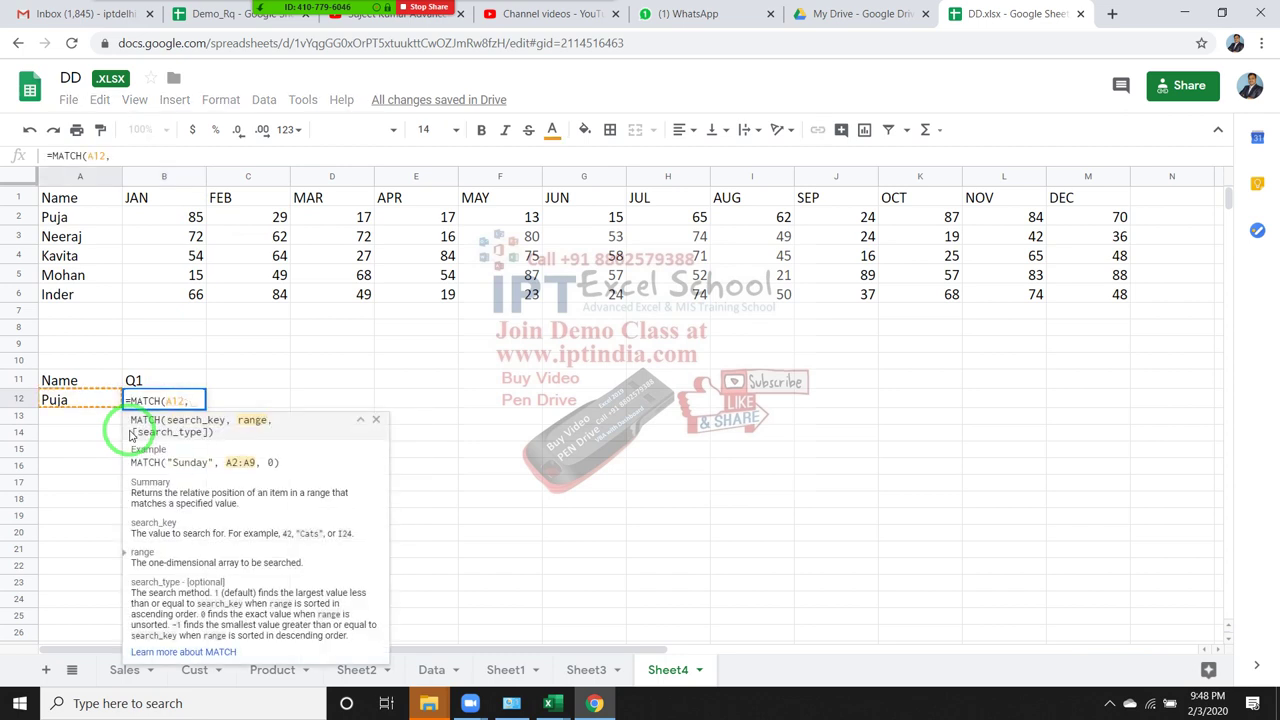
{"action": "left_click_drag", "start_coordinate": [80, 292], "coordinate": [80, 199]}
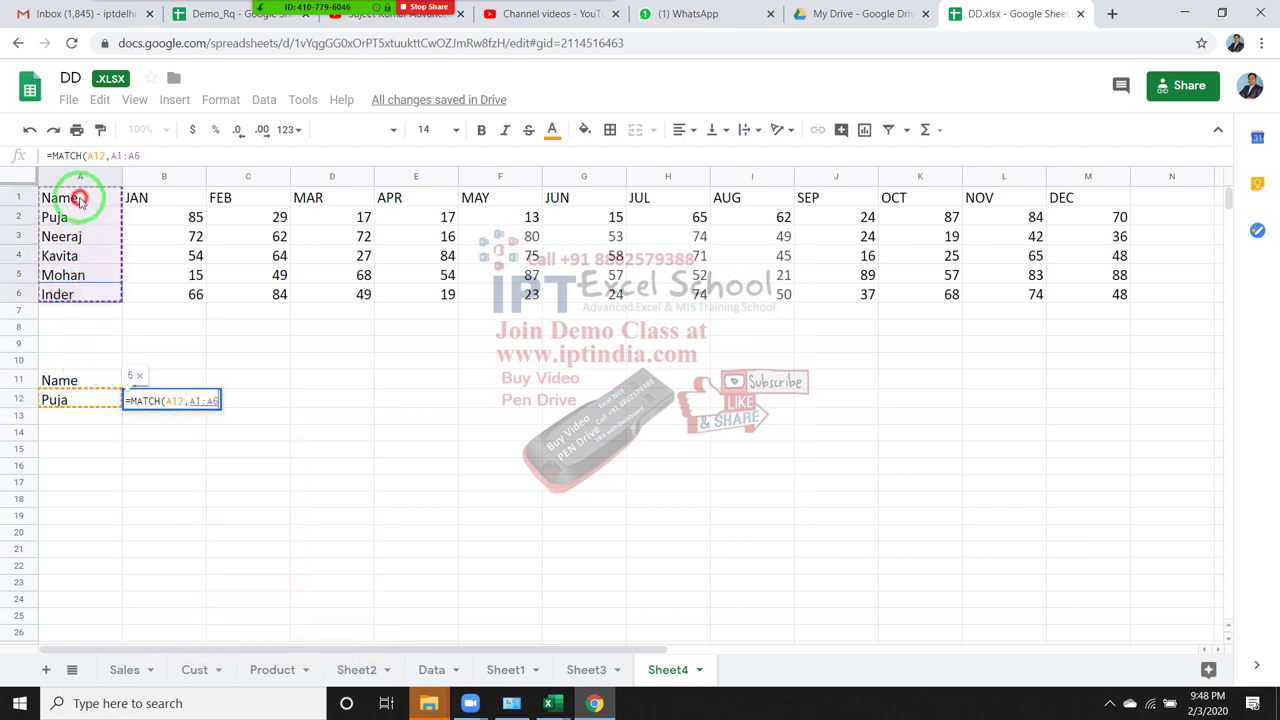
{"action": "type", "text": ",0"}
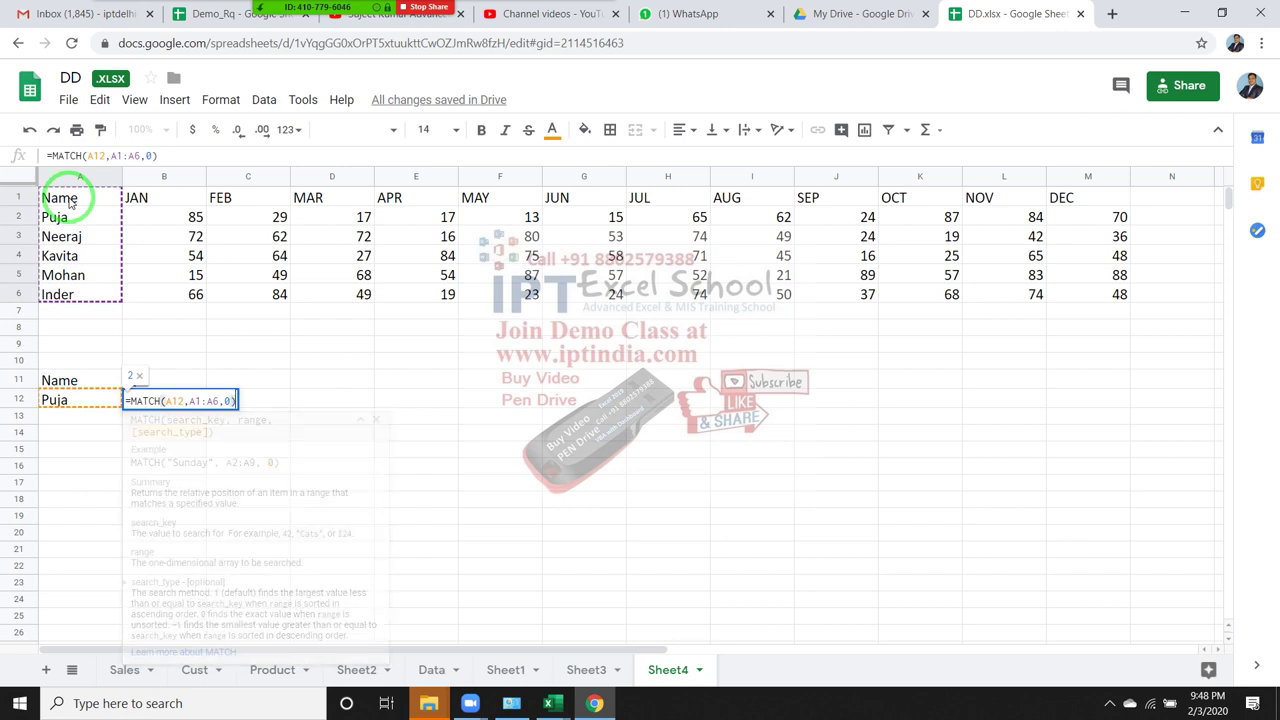
{"action": "key", "text": "Return"}
{"action": "key", "text": "Up"}
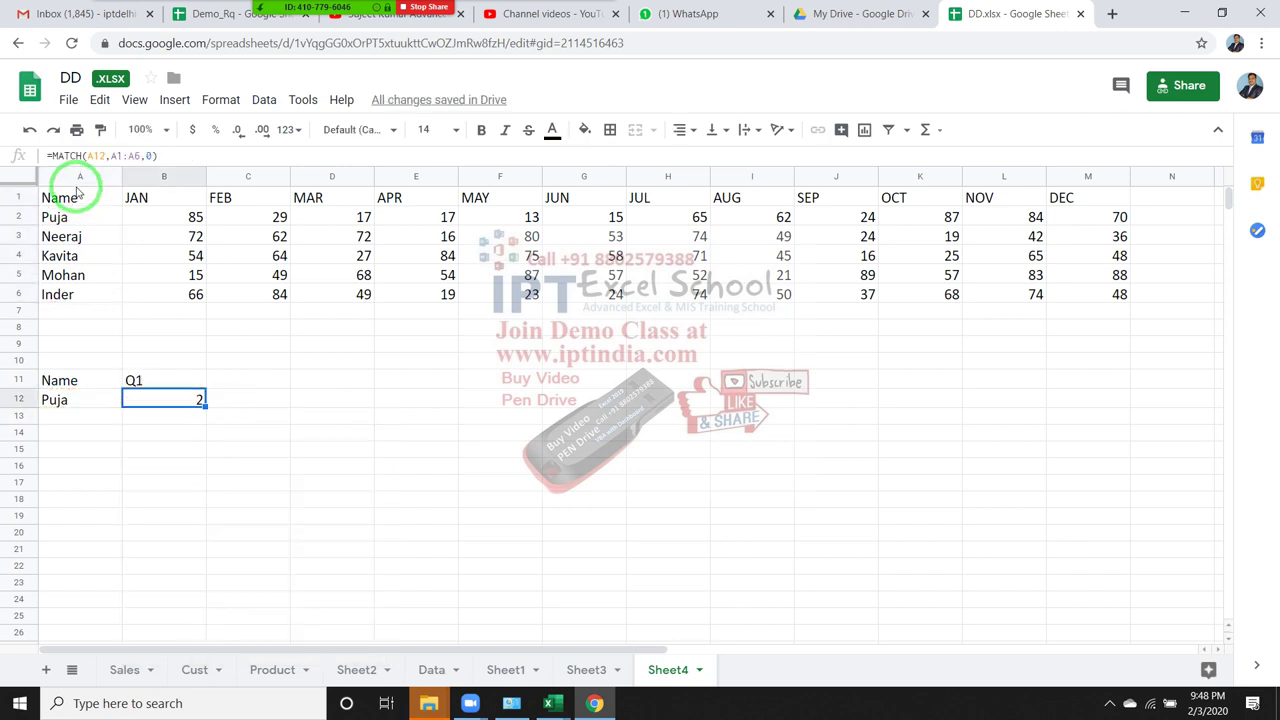
{"action": "key", "text": "Up"}
{"action": "key", "text": "Up"}
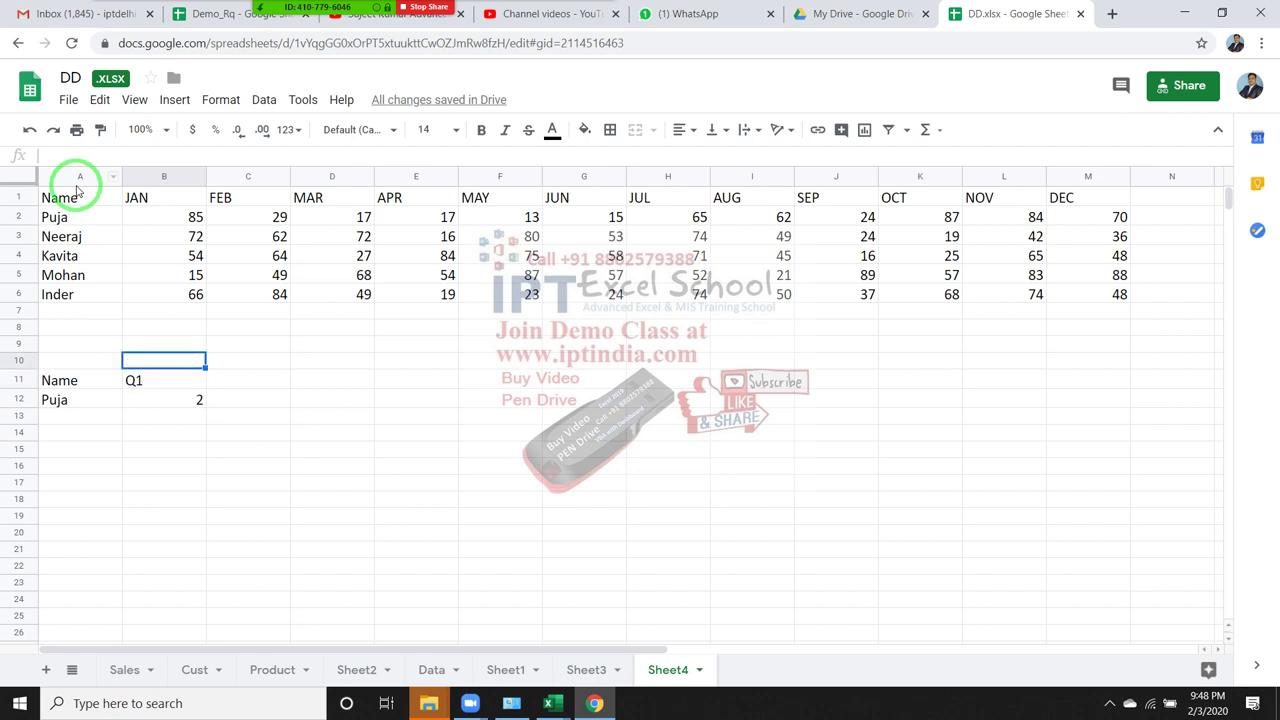
- Enter =RIGHT(B11,1) in B10 to pull the quarter number 1 from the Q1 heading
{"action": "type", "text": "=le"}
{"action": "key", "text": "BackSpace"}
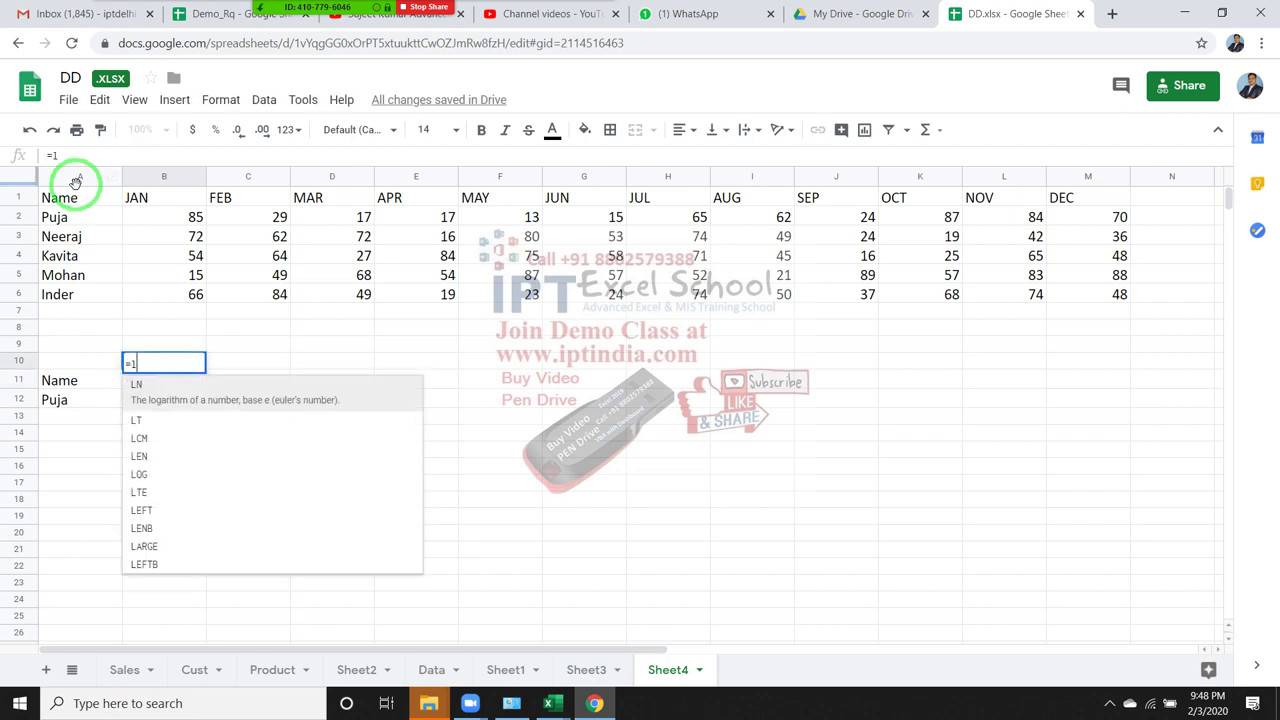
{"action": "key", "text": "BackSpace"}
{"action": "type", "text": "ri"}
{"action": "key", "text": "Tab"}
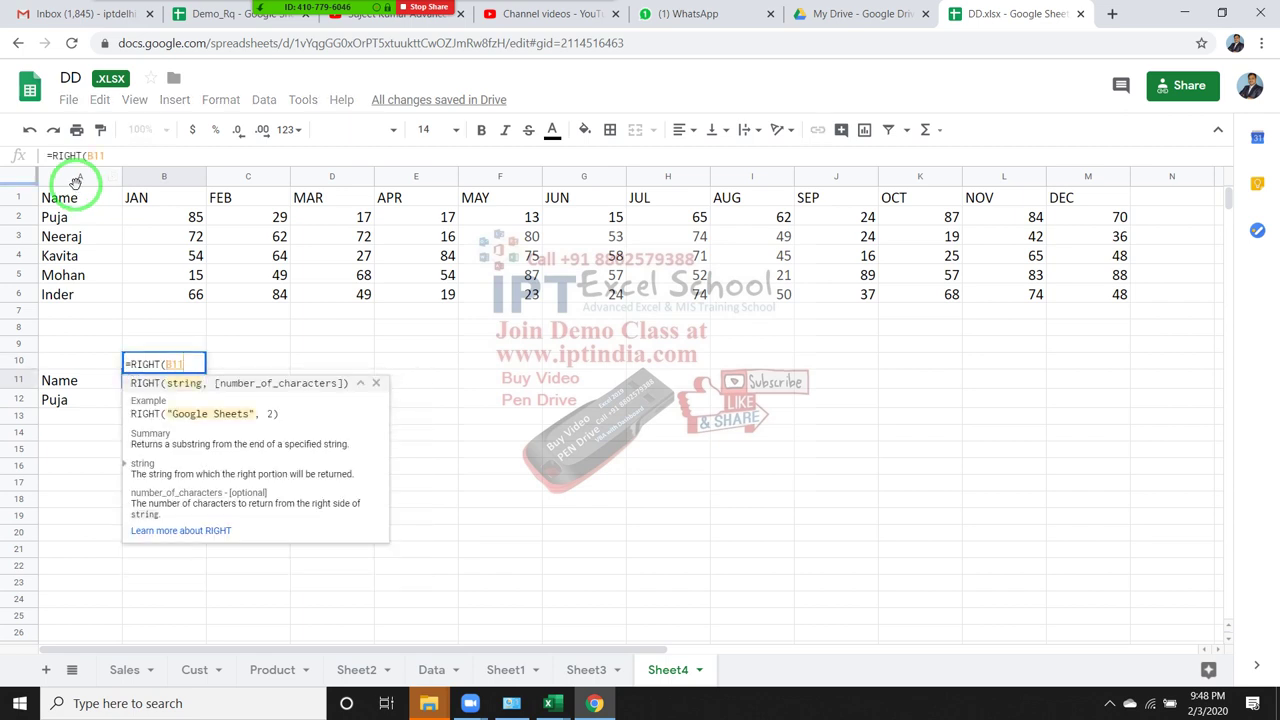
{"action": "key", "text": "Down"}
{"action": "type", "text": ",1"}
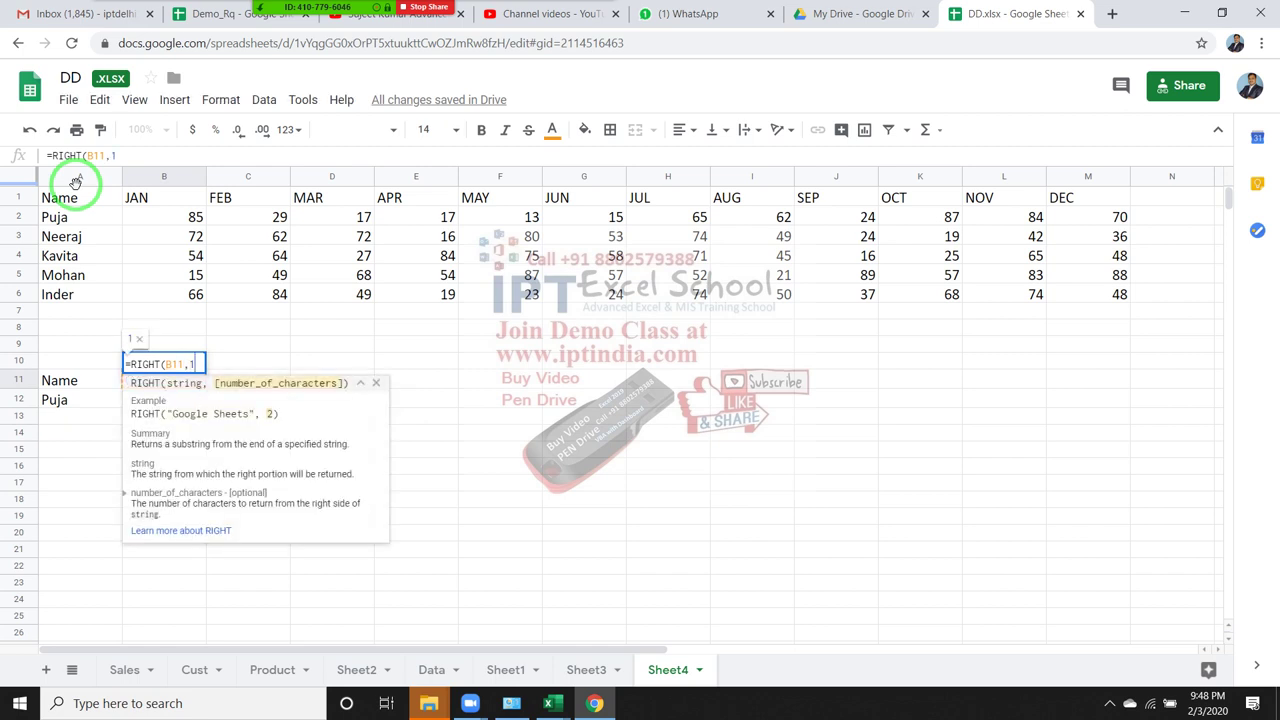
{"action": "key", "text": "Return"}
- In C10 type =CHOOSE(B10,"jan","Apr","Jul","Oct") to pick the quarter's first month
{"action": "key", "text": "Up"}
{"action": "key", "text": "Right"}
{"action": "type", "text": "="}
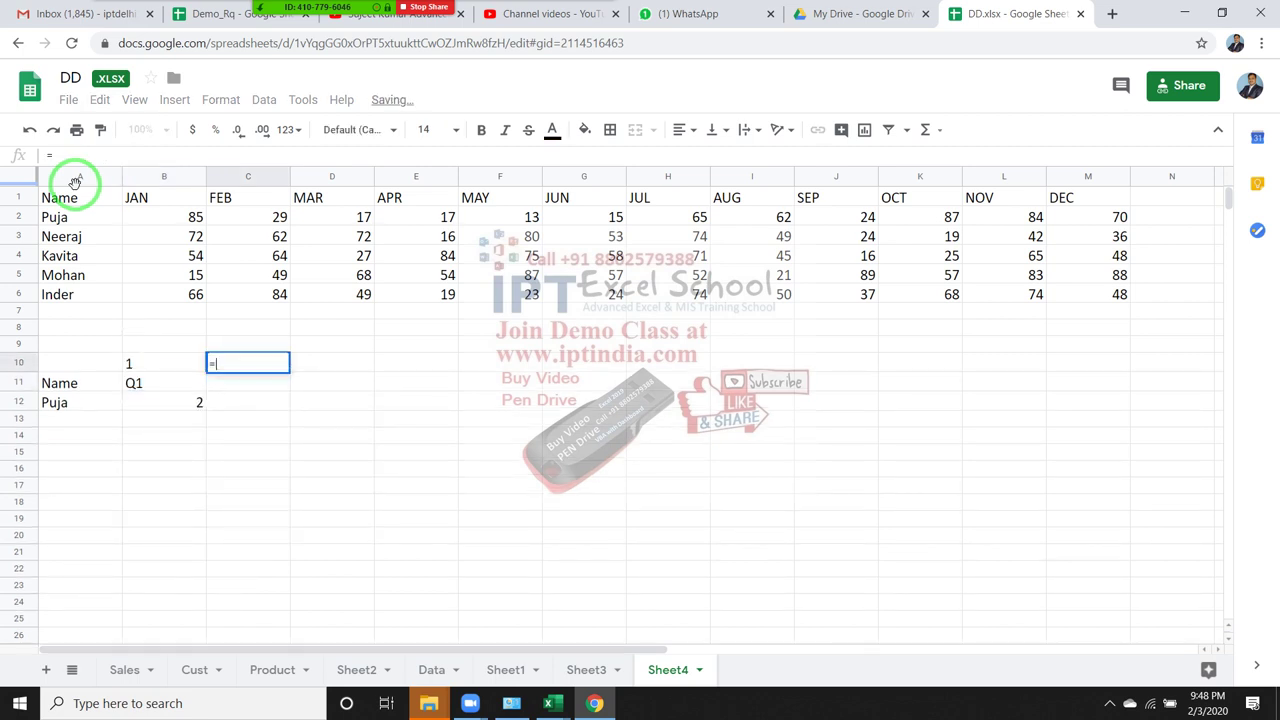
{"action": "type", "text": "ch"}
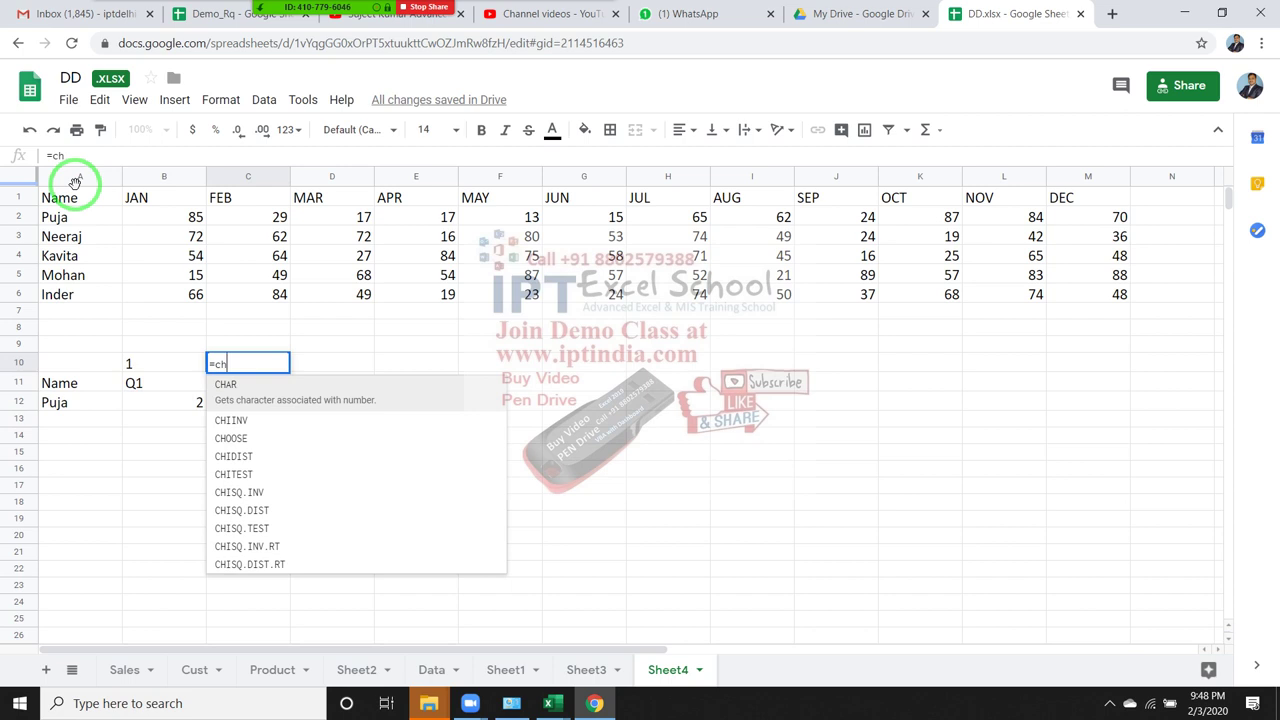
{"action": "type", "text": "oo"}
{"action": "key", "text": "Tab"}
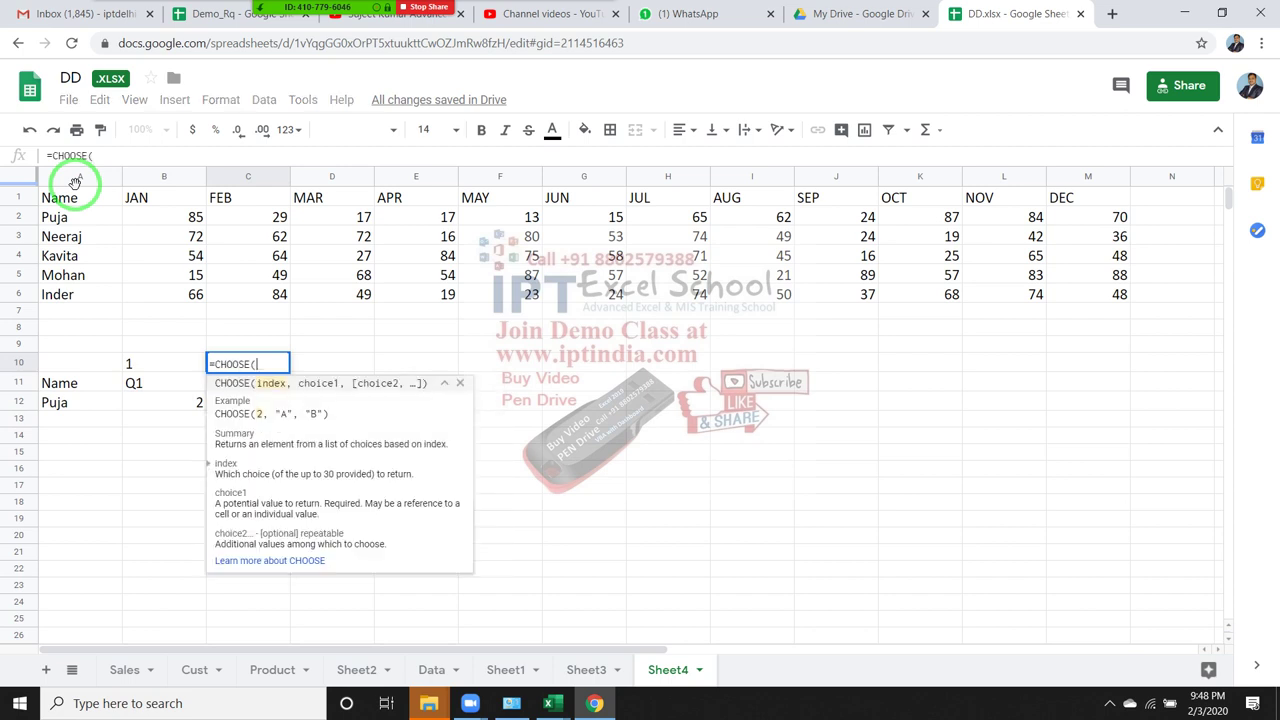
{"action": "left_click", "coordinate": [148, 366]}
{"action": "type", "text": ","}
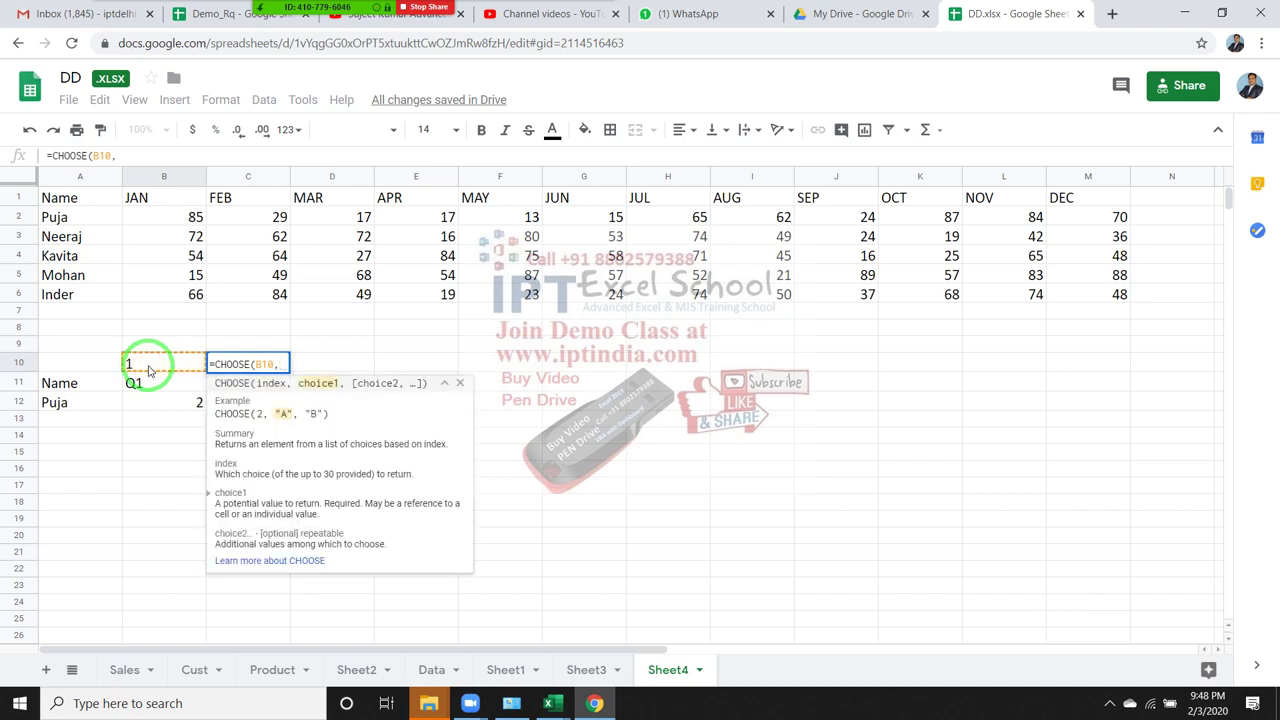
{"action": "type", "text": "\"ja"}
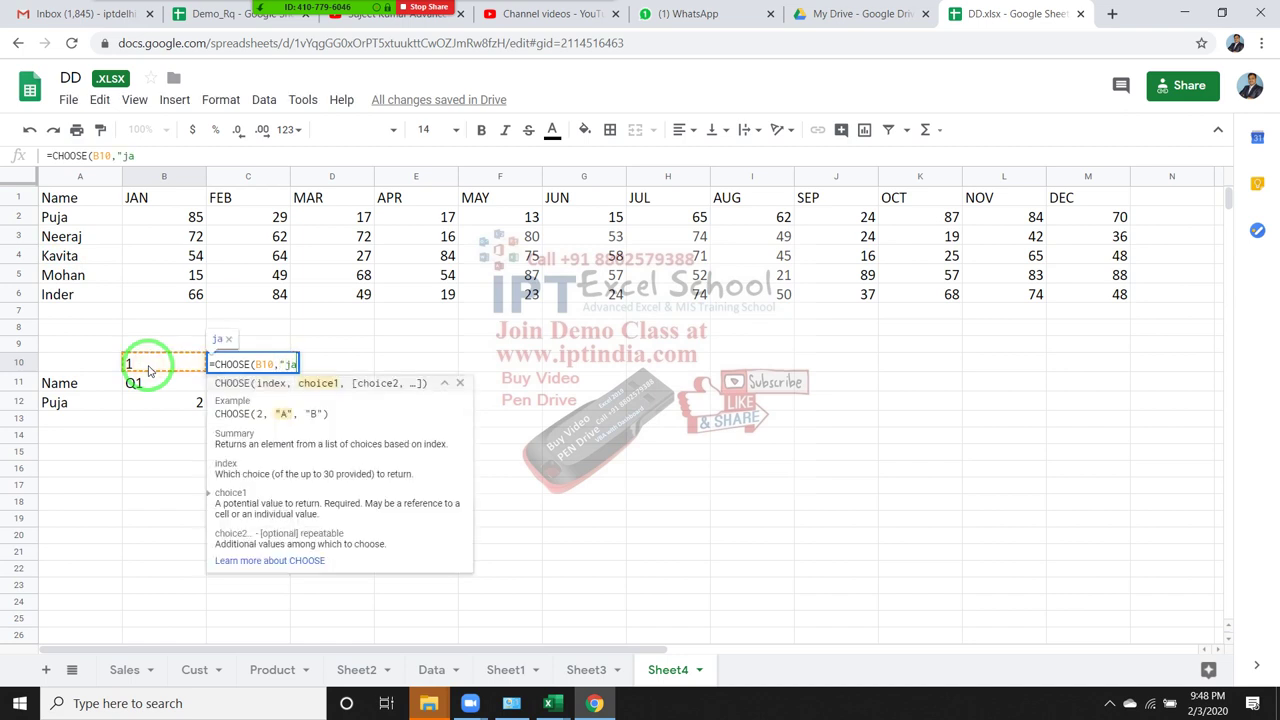
{"action": "type", "text": "n\""}
{"action": "type", "text": ",\"fEB"}
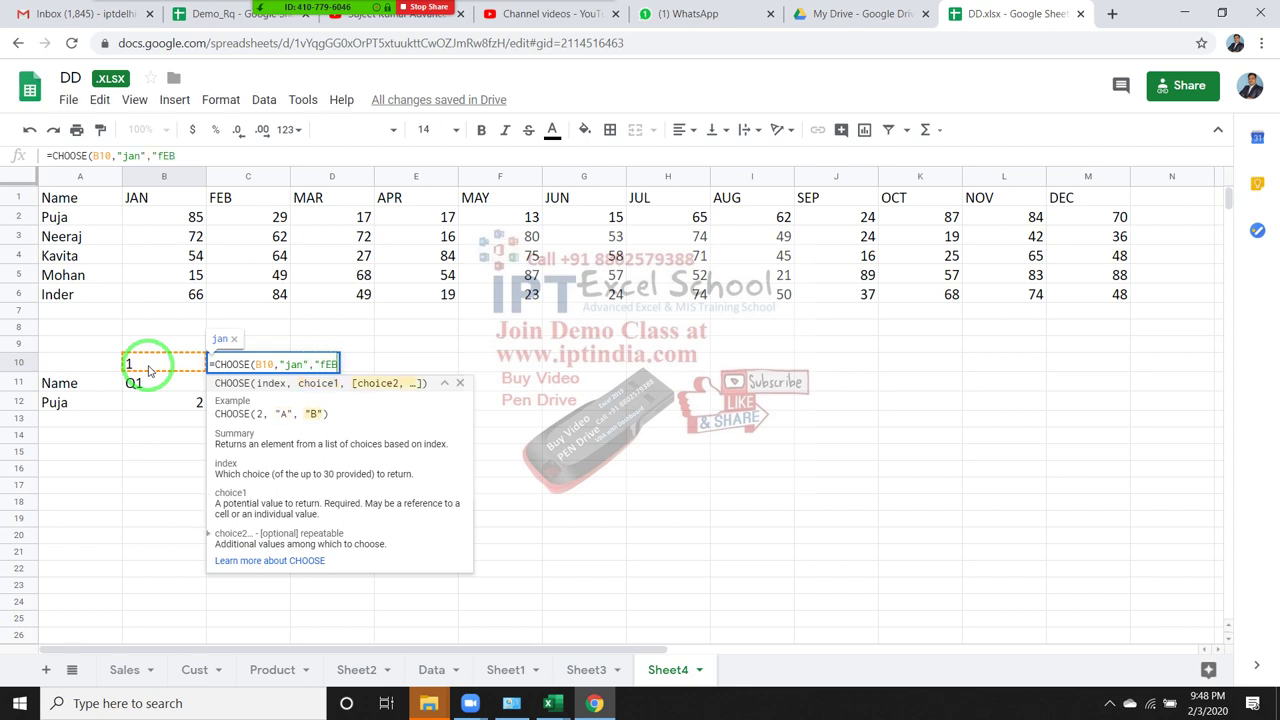
{"action": "key", "text": "BackSpace"}
{"action": "key", "text": "BackSpace"}
{"action": "key", "text": "BackSpace"}
{"action": "type", "text": "F"}
{"action": "type", "text": "e"}
{"action": "key", "text": "BackSpace"}
{"action": "key", "text": "BackSpace"}
{"action": "type", "text": "Ap"}
{"action": "type", "text": "r\""}
{"action": "type", "text": ","}
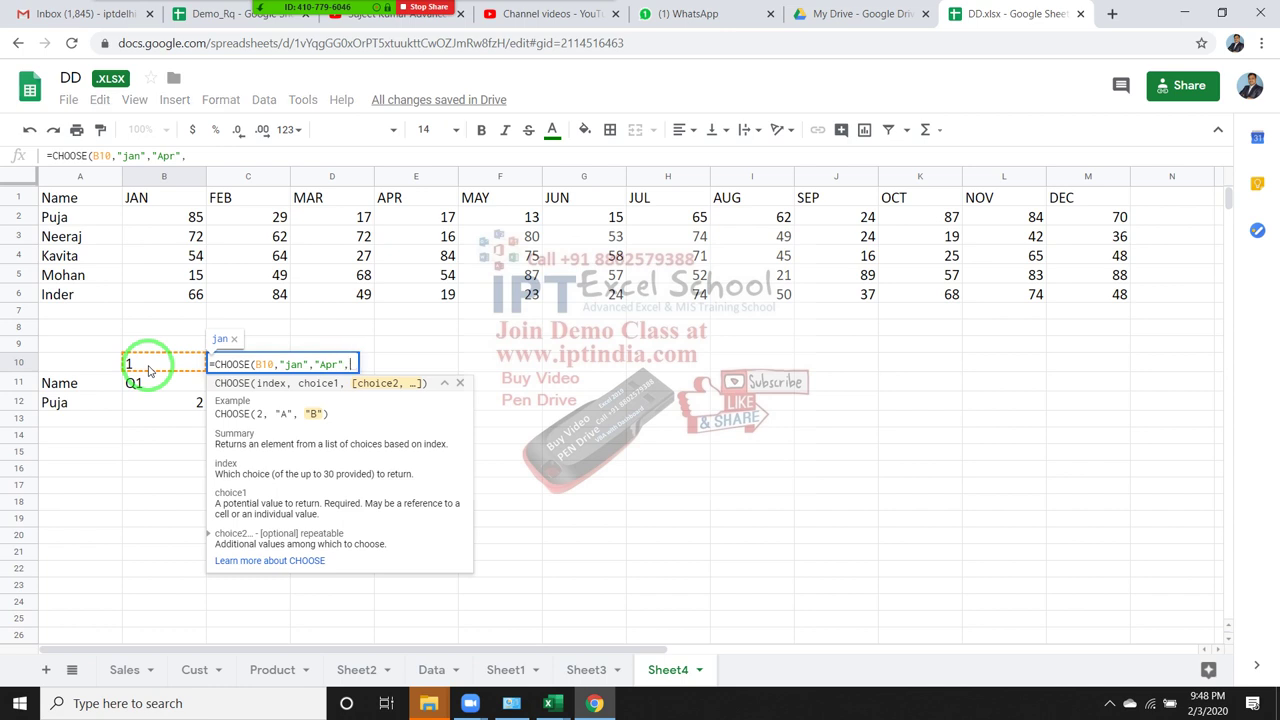
{"action": "type", "text": "\"J"}
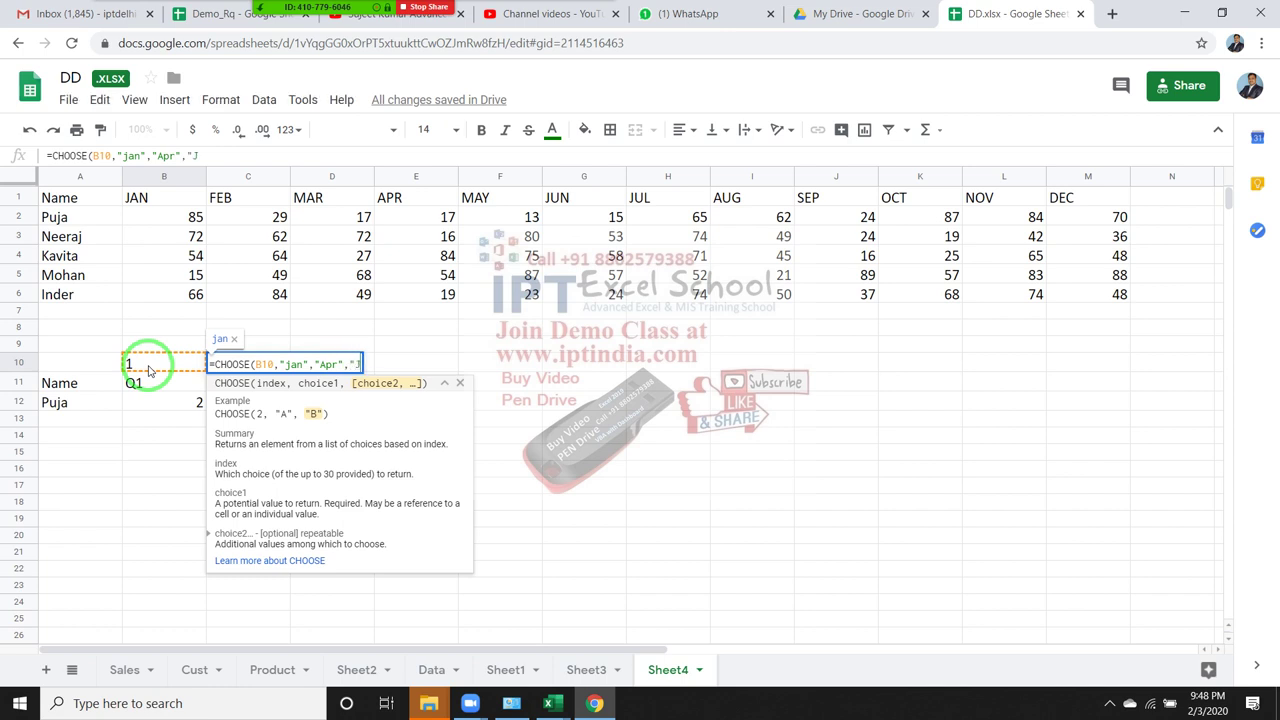
{"action": "type", "text": "ul\""}
{"action": "type", "text": ","}
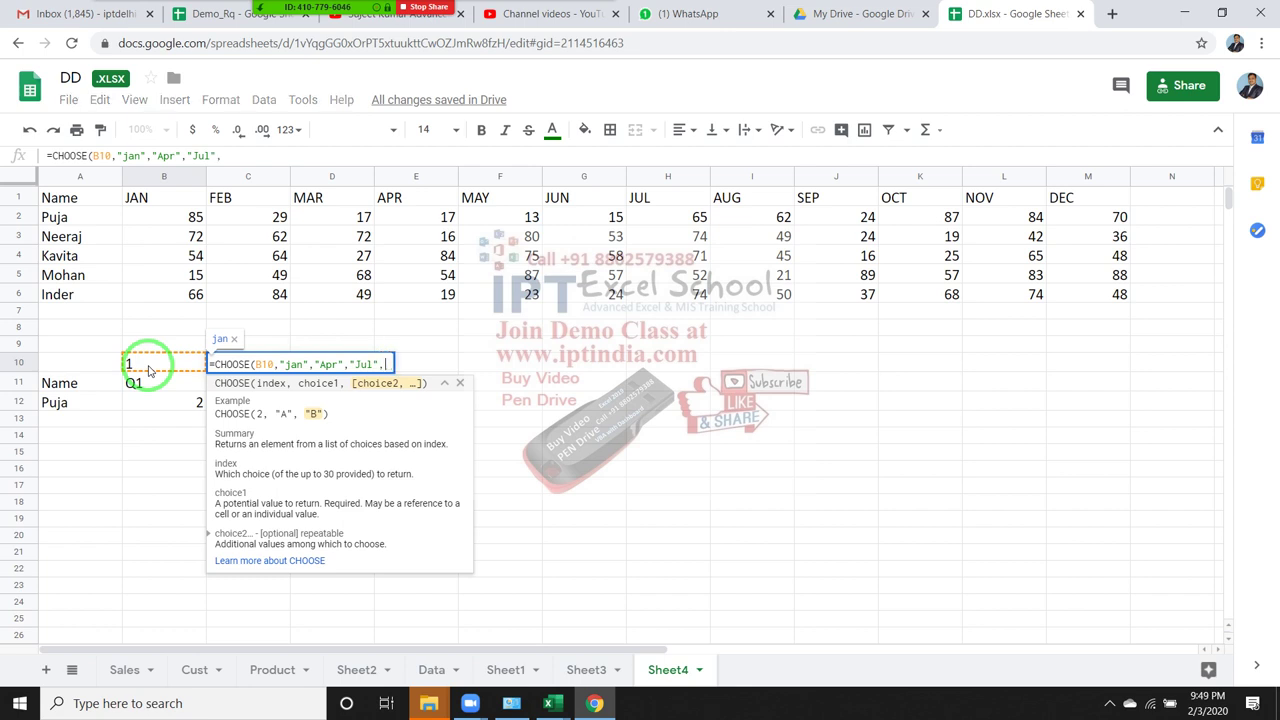
{"action": "type", "text": "\""}
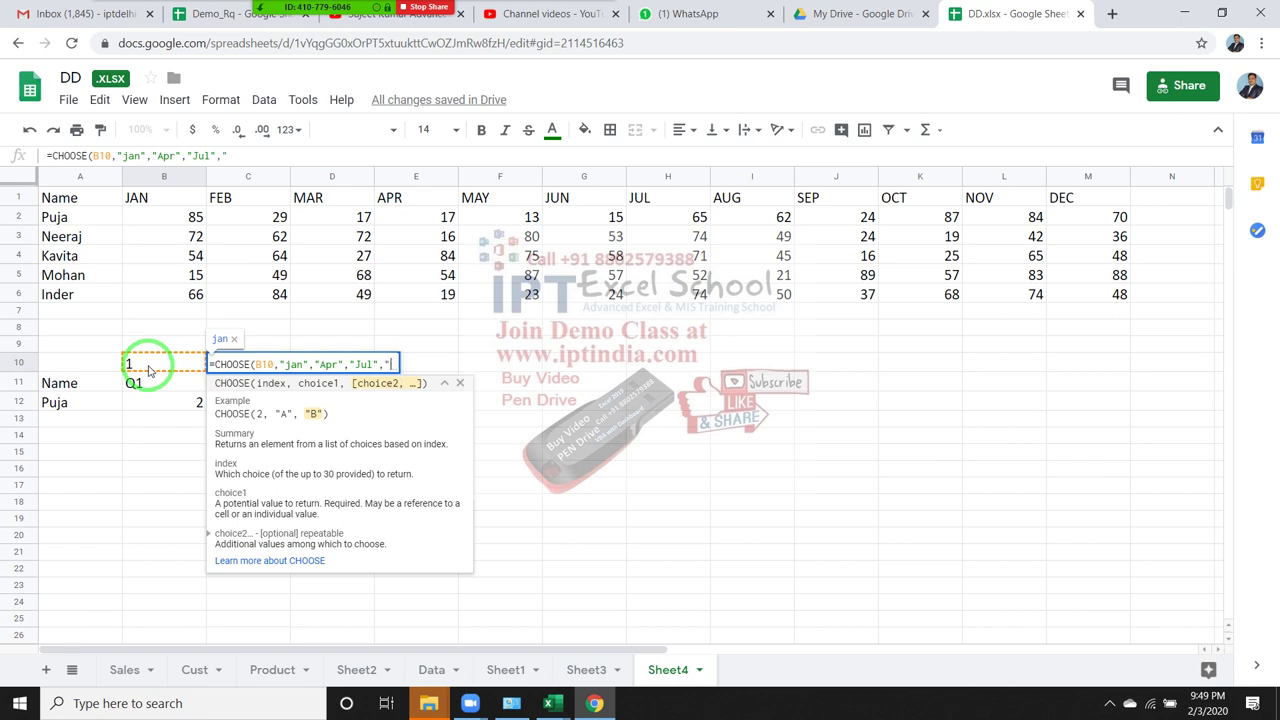
{"action": "type", "text": "Oct"}
{"action": "type", "text": "\")"}
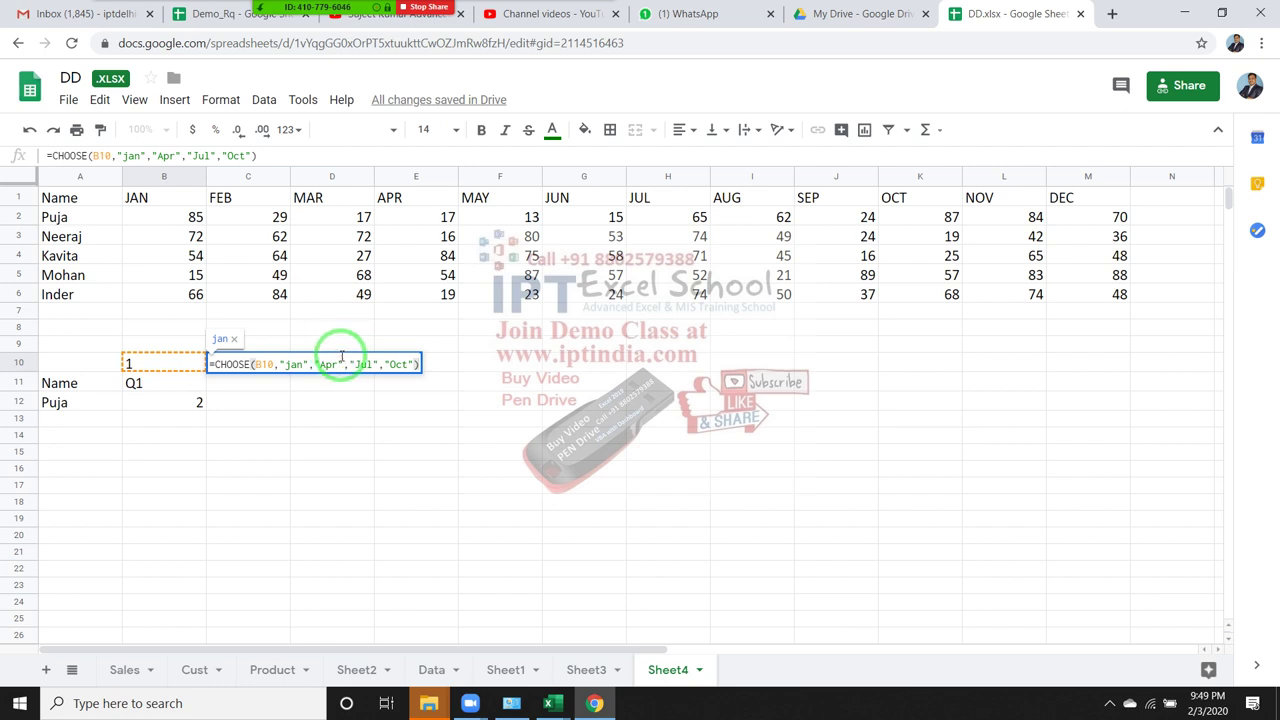
- Commit C10's CHOOSE formula and test quarter numbers 2, then 1, in B10
{"action": "key", "text": "Escape"}
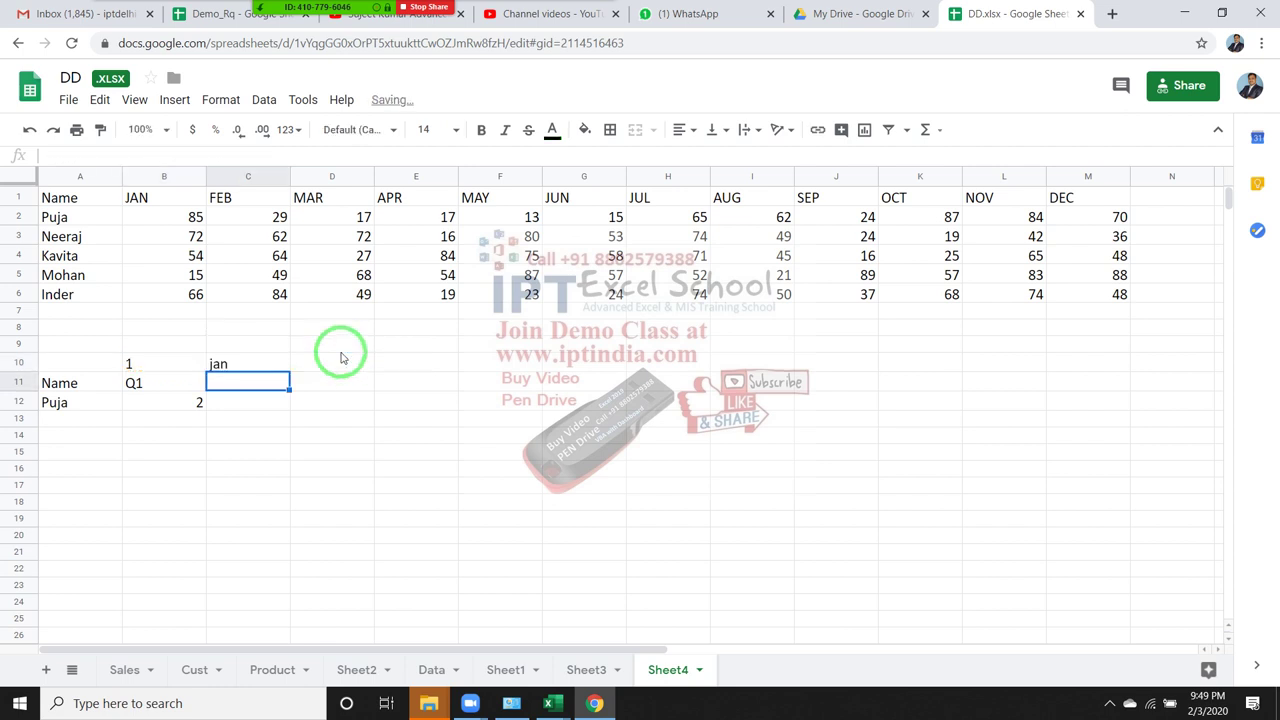
{"action": "key", "text": "Left"}
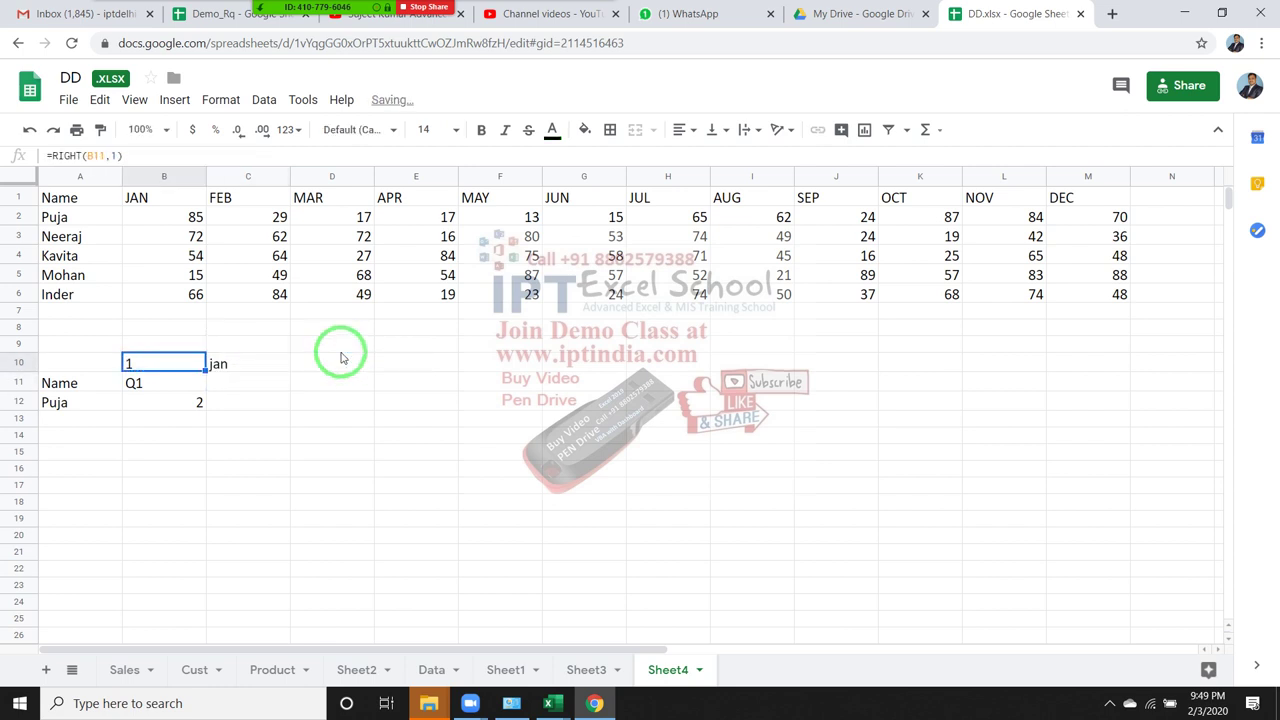
{"action": "type", "text": "2"}
{"action": "key", "text": "Return"}
{"action": "key", "text": "Up"}
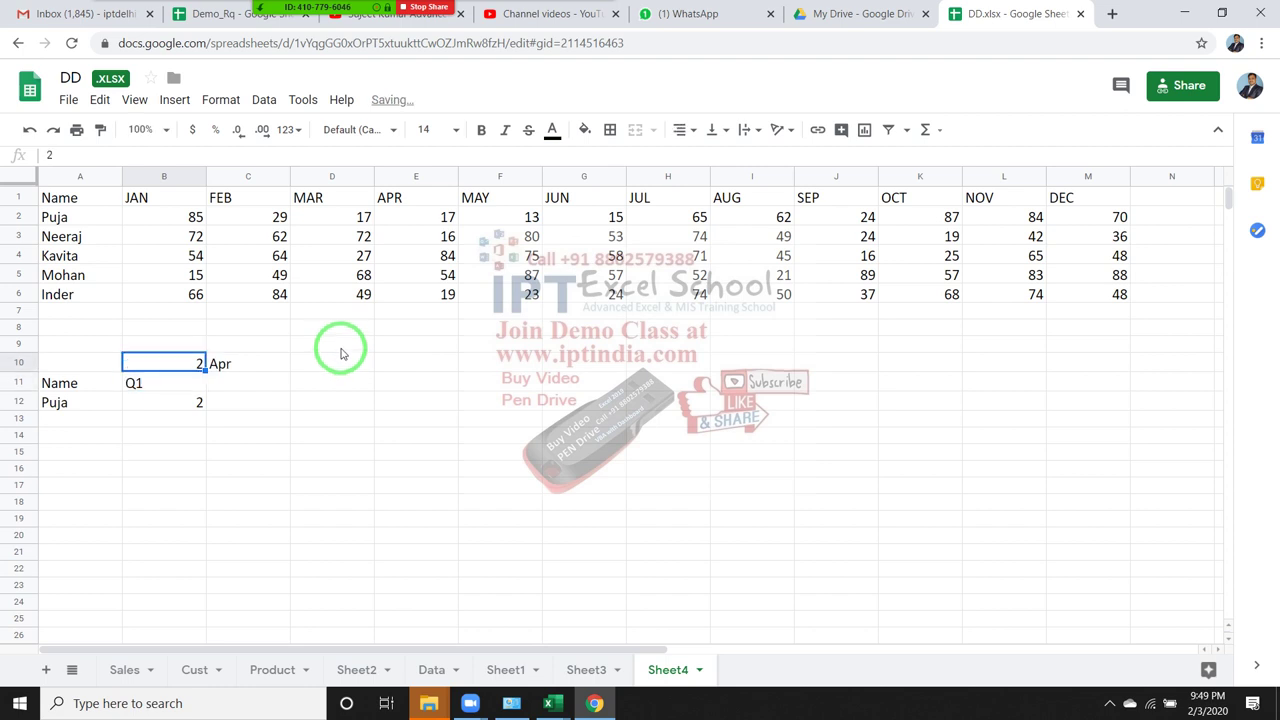
{"action": "type", "text": "1"}
{"action": "key", "text": "Return"}
{"action": "key", "text": "Up"}
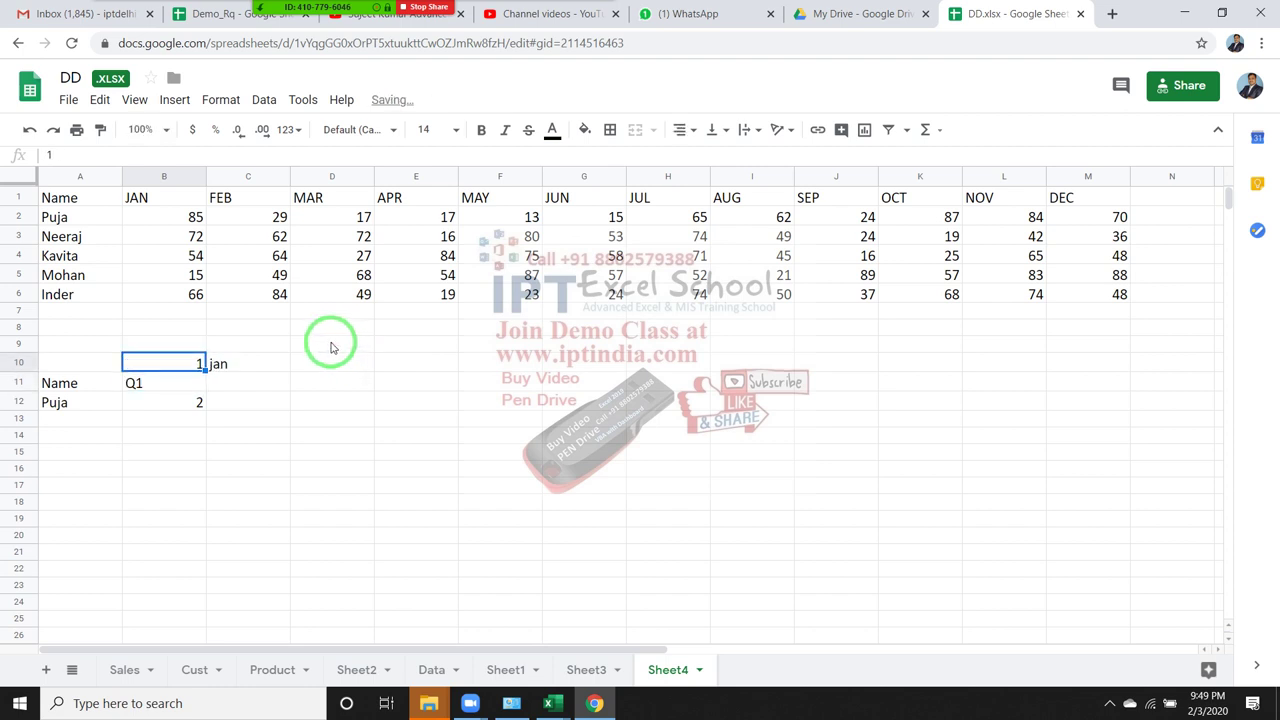
- Enter =MATCH(C10,A1:M1,0) in C11 to locate the month in the header row, giving 2
{"action": "key", "text": "Right"}
{"action": "key", "text": "Down"}
{"action": "type", "text": "m"}
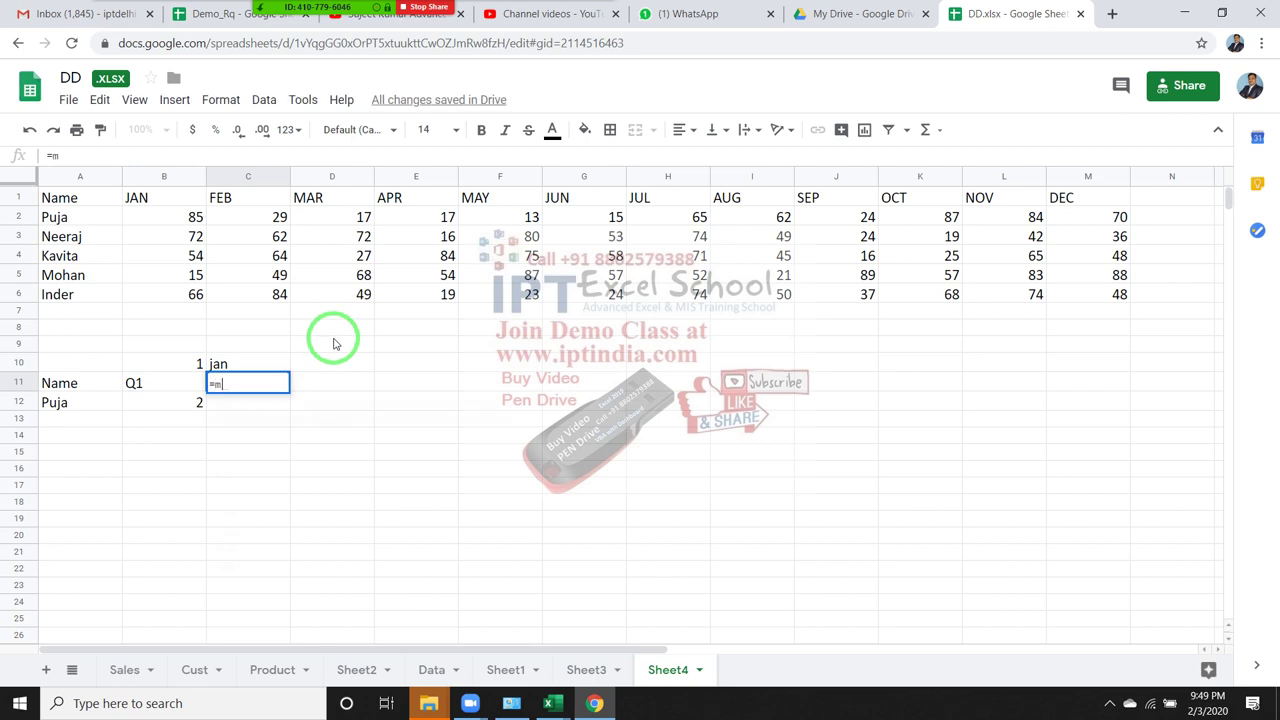
{"action": "type", "text": "at"}
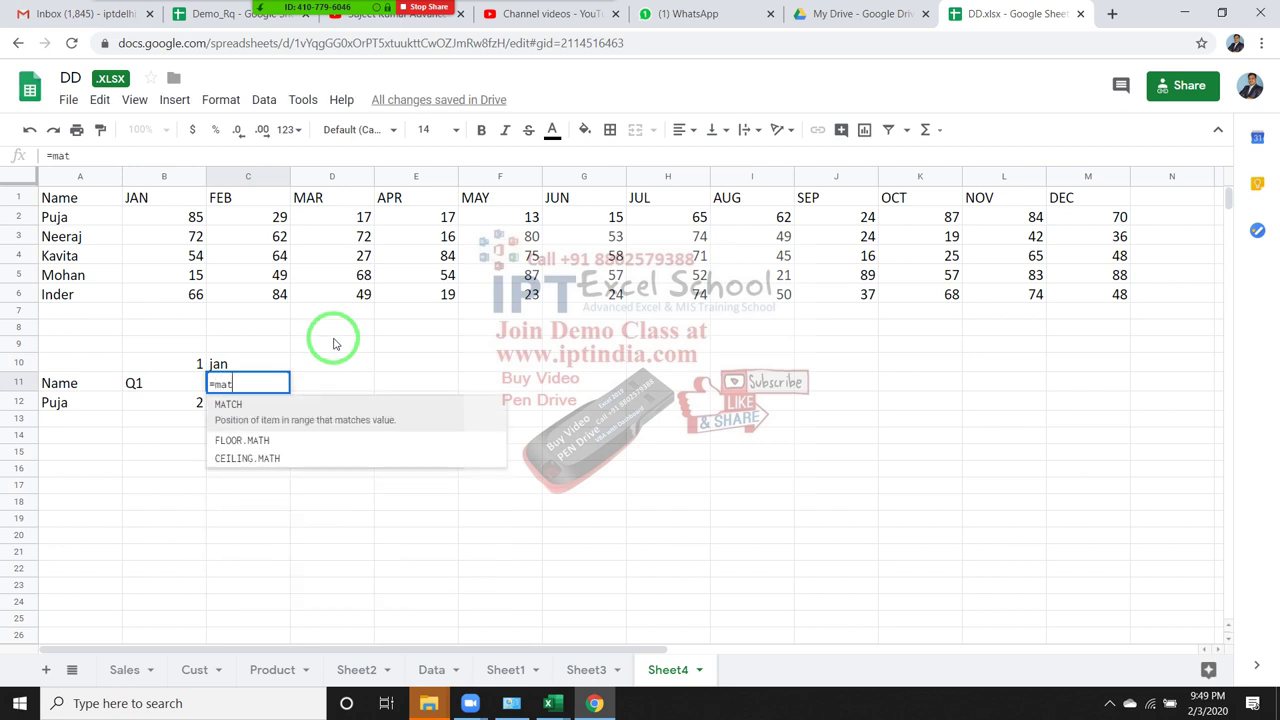
{"action": "key", "text": "Tab"}
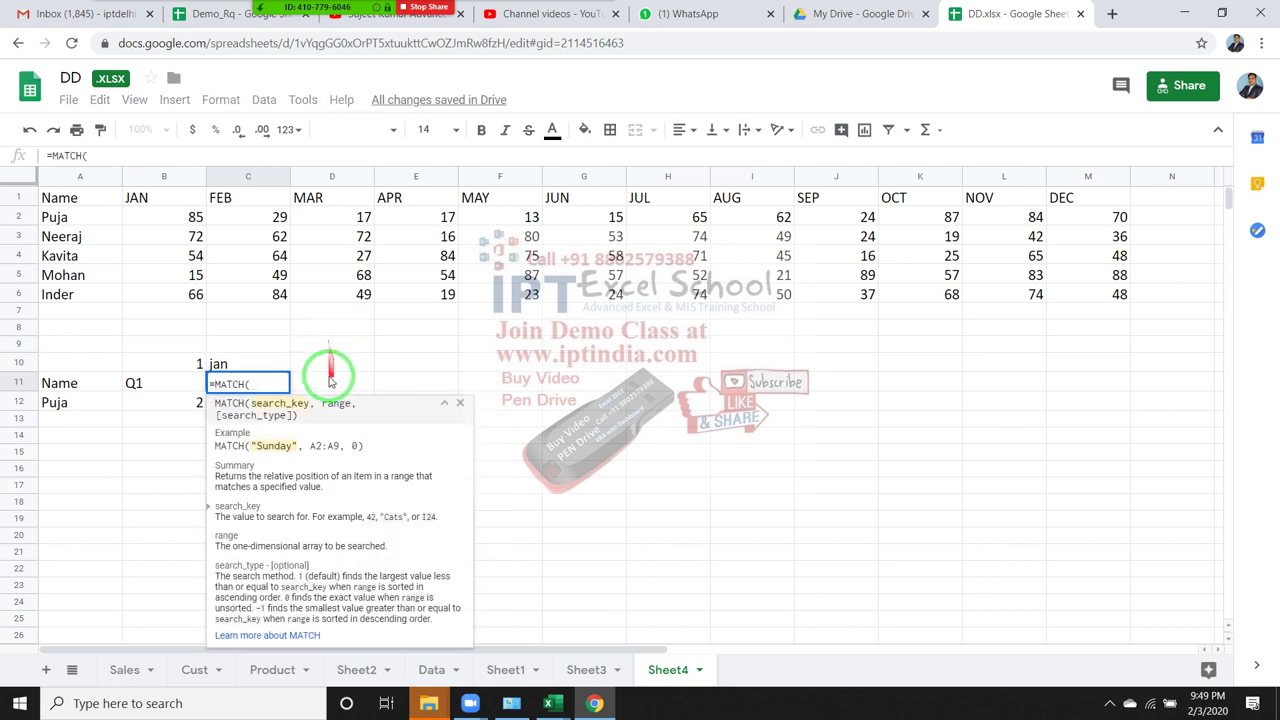
{"action": "left_click", "coordinate": [250, 366]}
{"action": "type", "text": ","}
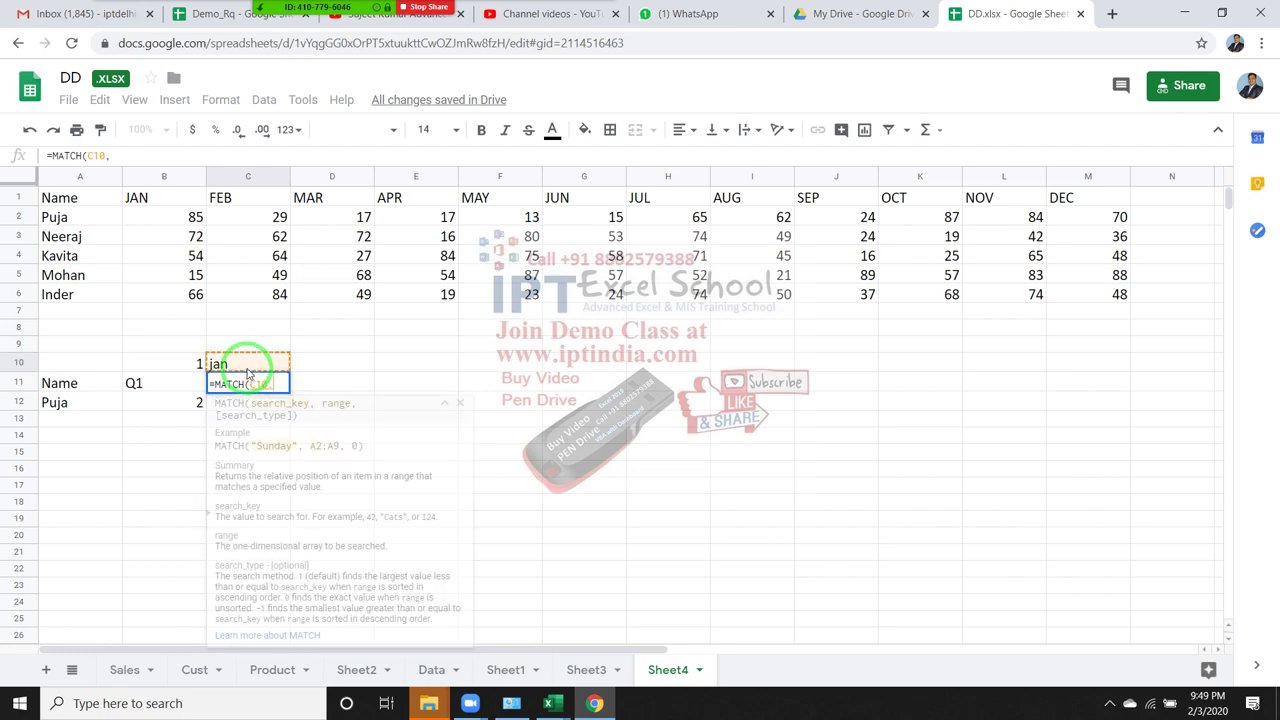
{"action": "left_click", "coordinate": [64, 198]}
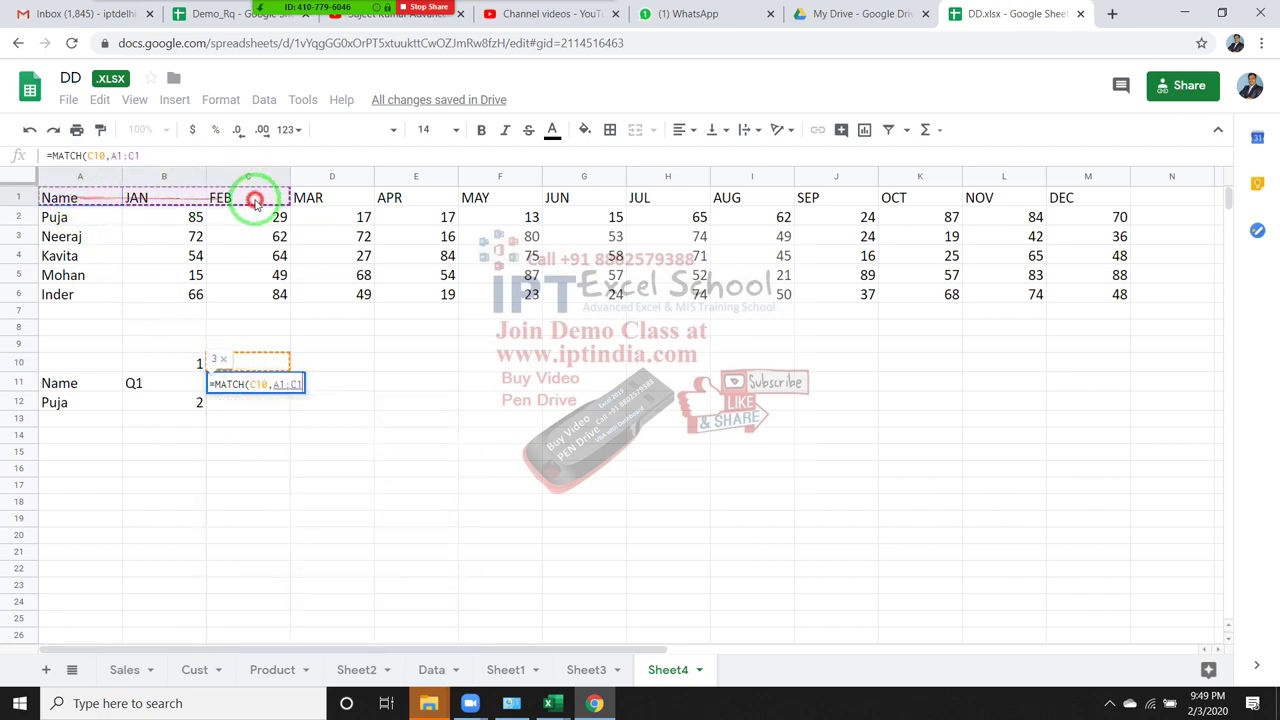
{"action": "left_click_drag", "start_coordinate": [64, 198], "coordinate": [1068, 200]}
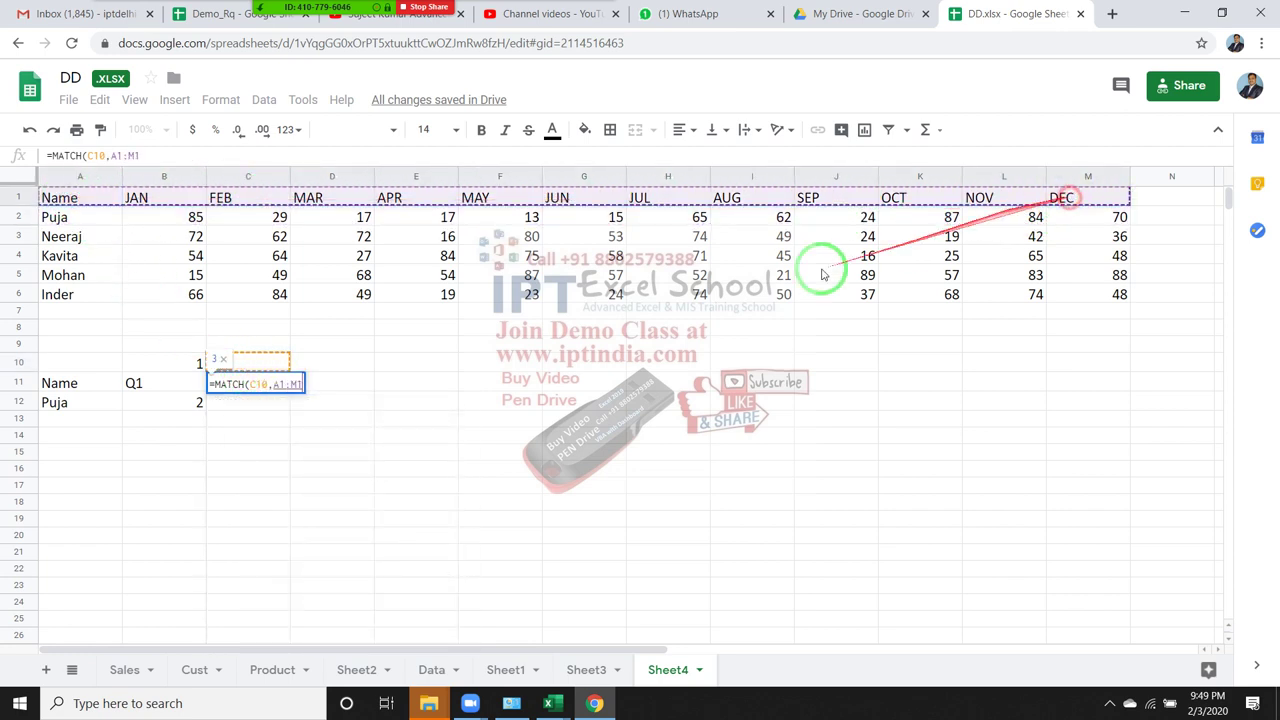
{"action": "type", "text": ","}
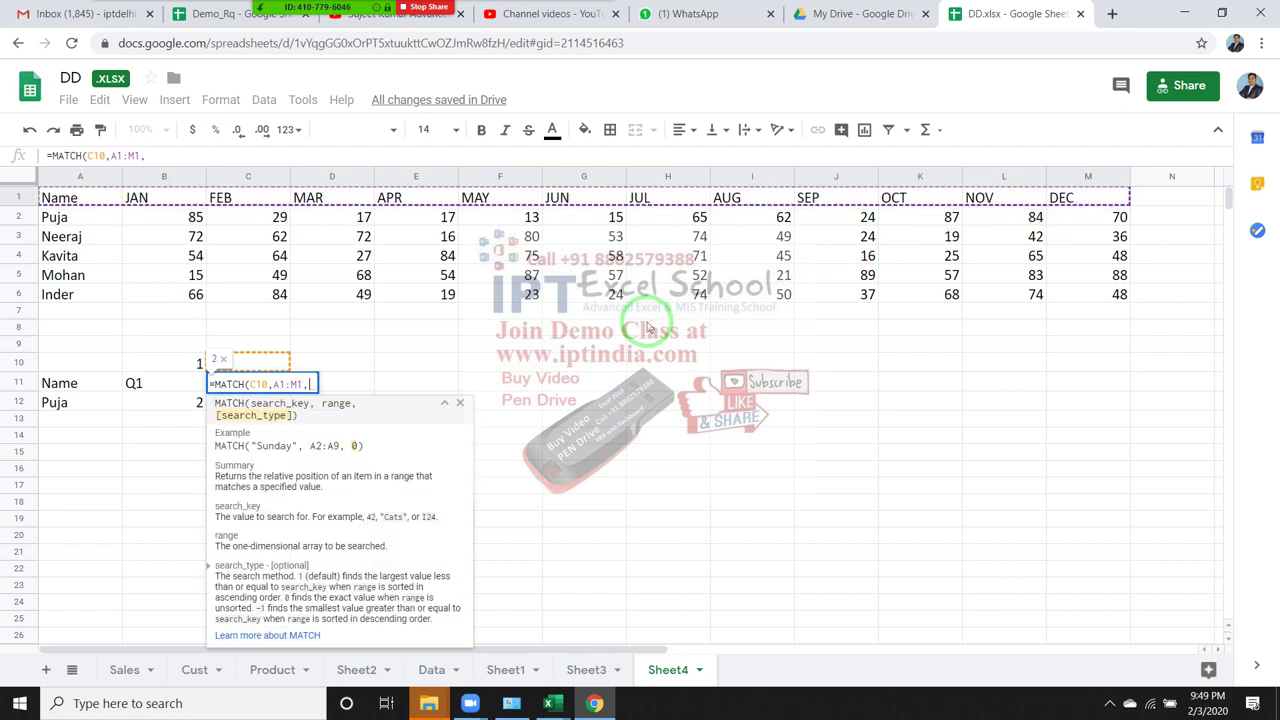
{"action": "type", "text": "0"}
{"action": "key", "text": "Return"}
- Review the formulas in C10, C11 and B12, then begin a MATCH entry in C12
{"action": "key", "text": "Up"}
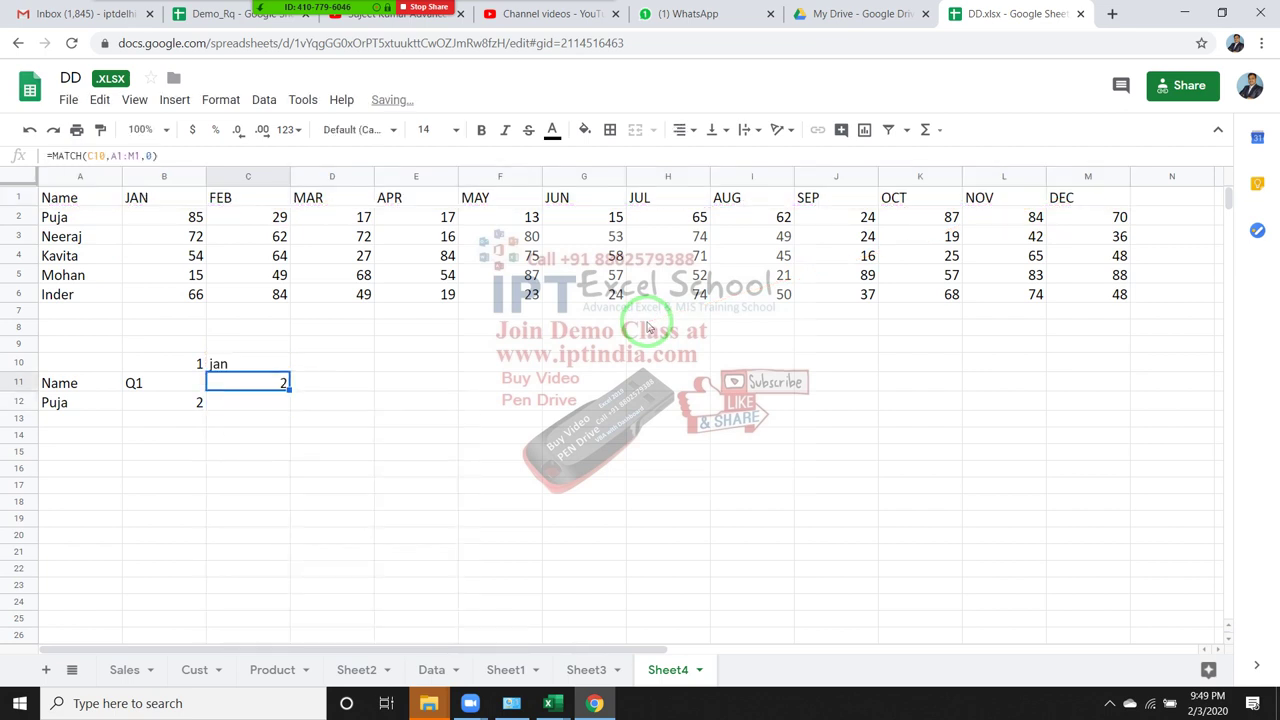
{"action": "key", "text": "Up"}
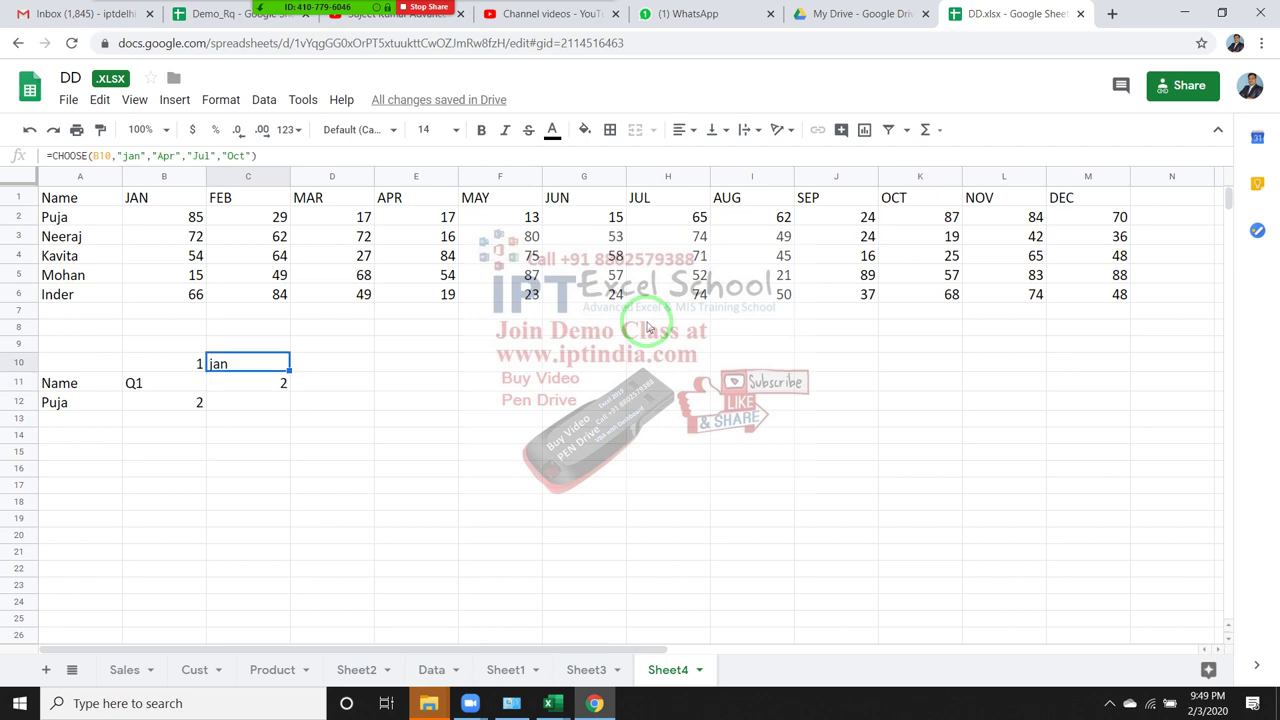
{"action": "key", "text": "Down"}
{"action": "key", "text": "Left"}
{"action": "key", "text": "Down"}
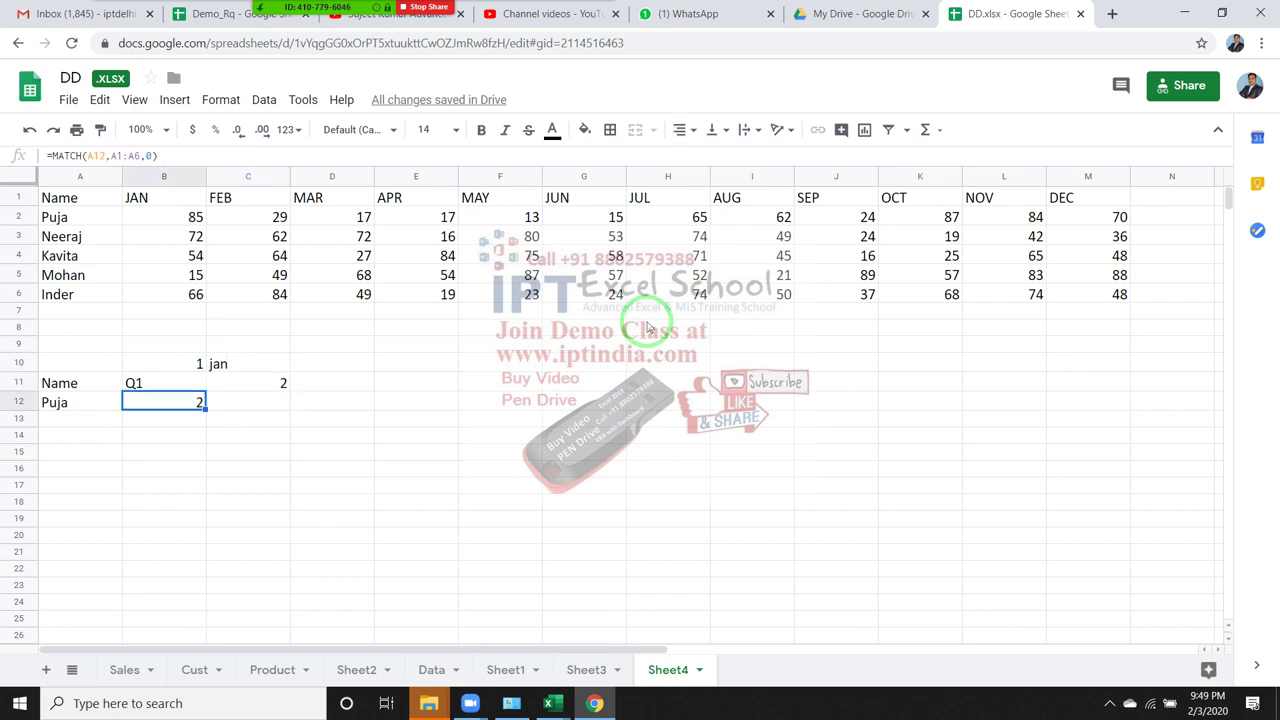
{"action": "key", "text": "Right"}
{"action": "key", "text": "Up"}
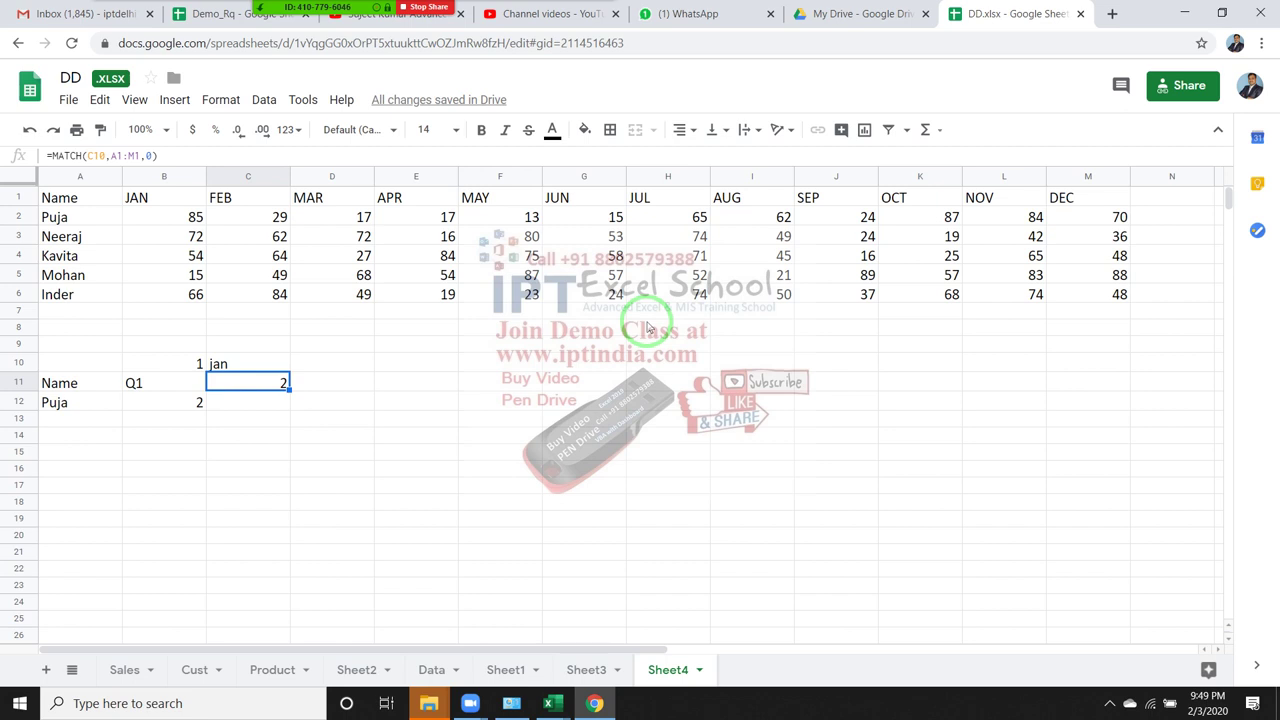
{"action": "key", "text": "Down"}
{"action": "type", "text": "=mat"}
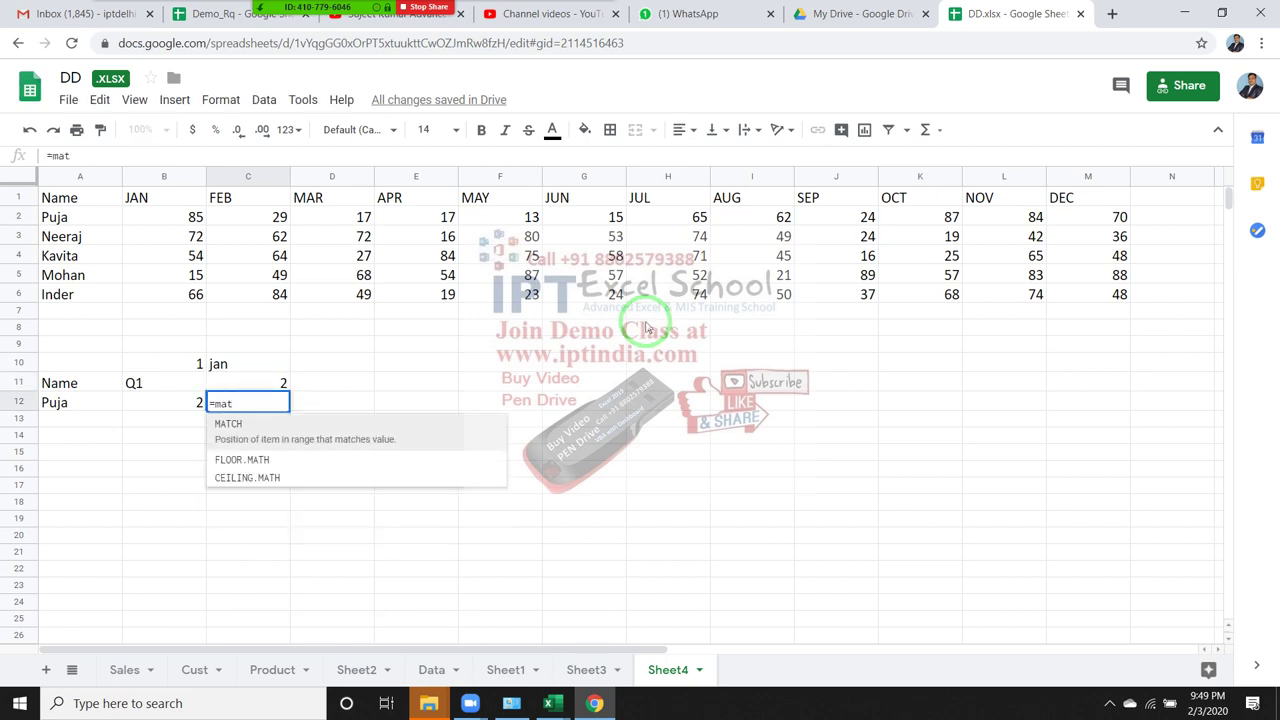
- Replace the entry in C12 with =ADDRESS(B12,C11), returning the start address $B$2
{"action": "key", "text": "BackSpace"}
{"action": "key", "text": "BackSpace"}
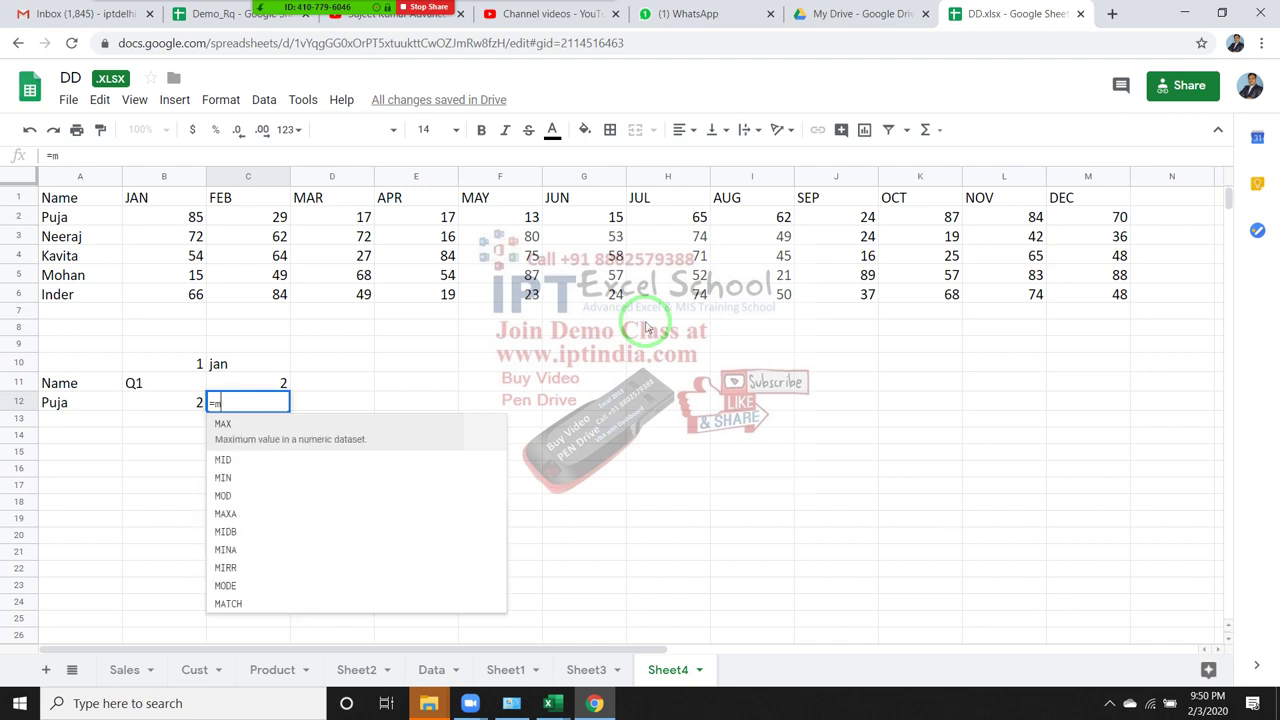
{"action": "key", "text": "BackSpace"}
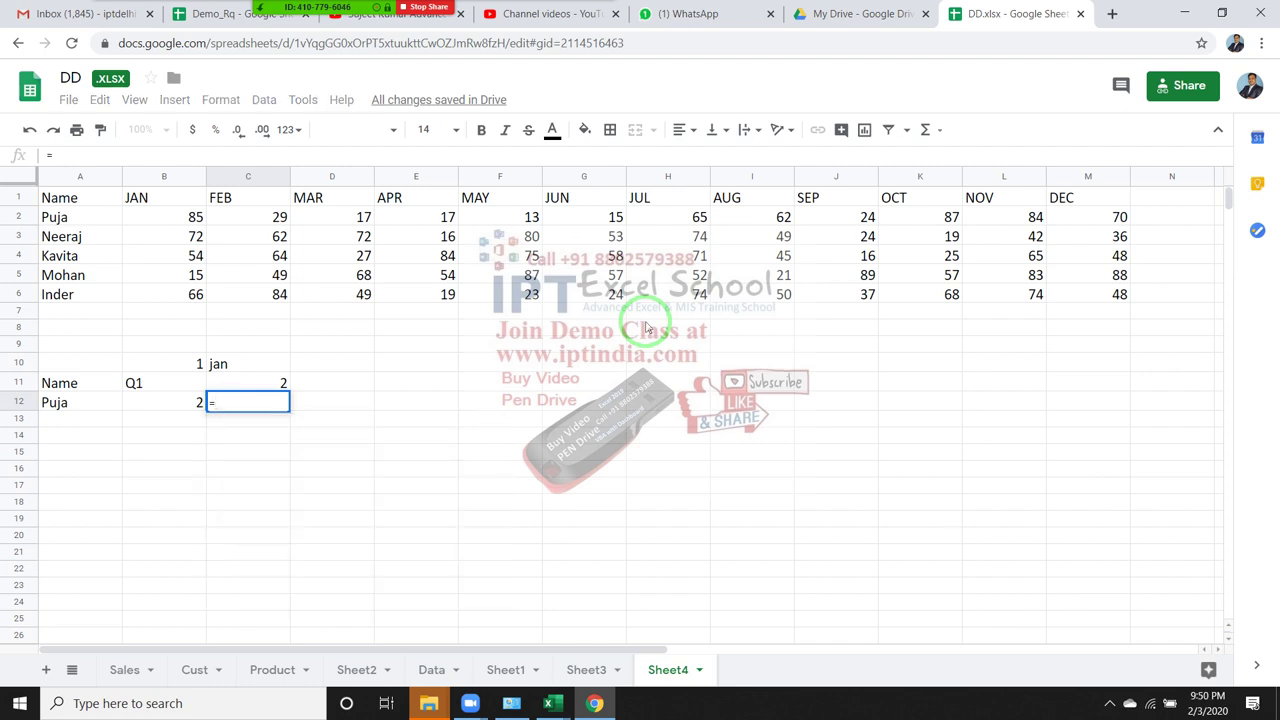
{"action": "type", "text": "add"}
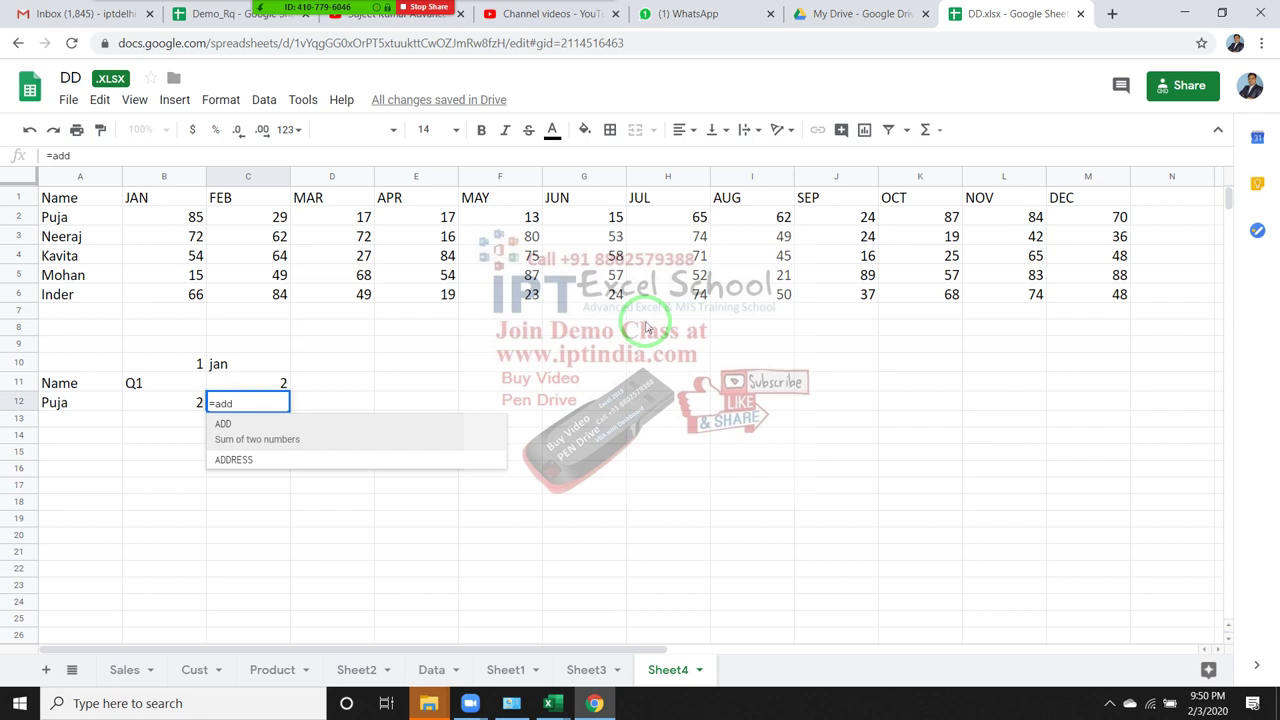
{"action": "key", "text": "Down"}
{"action": "key", "text": "Tab"}
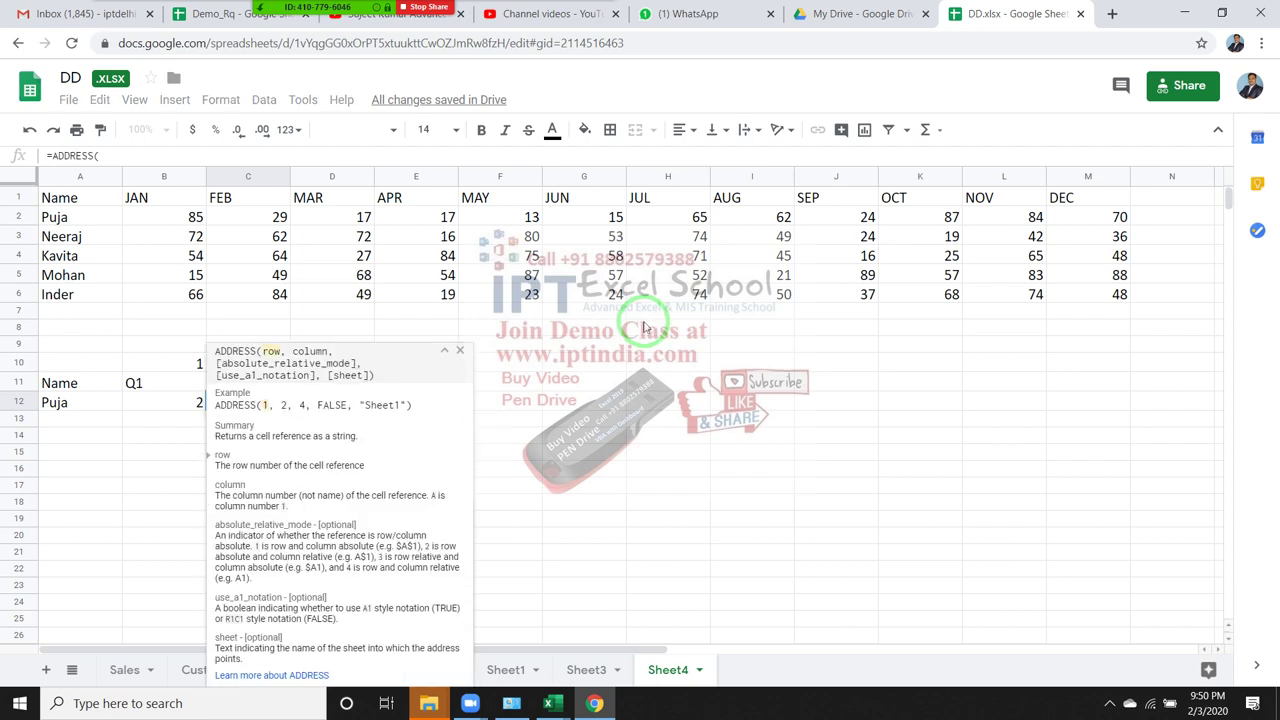
{"action": "left_click", "coordinate": [172, 405]}
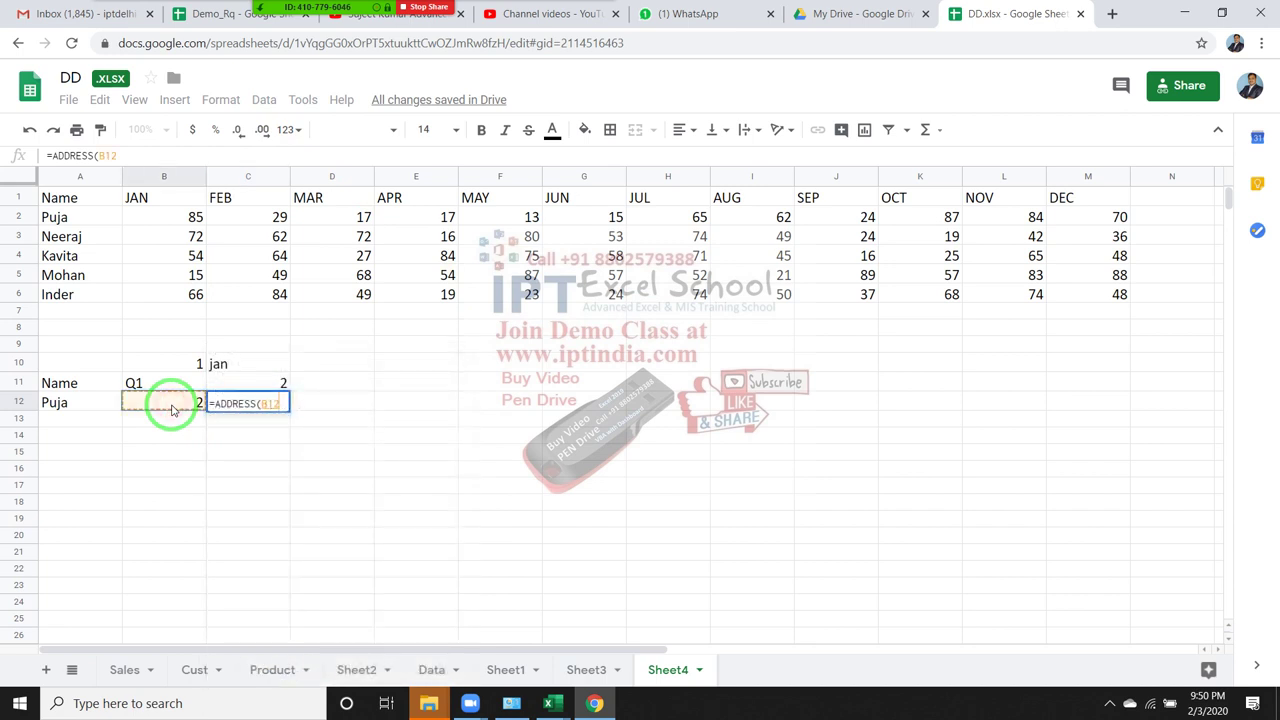
{"action": "type", "text": ","}
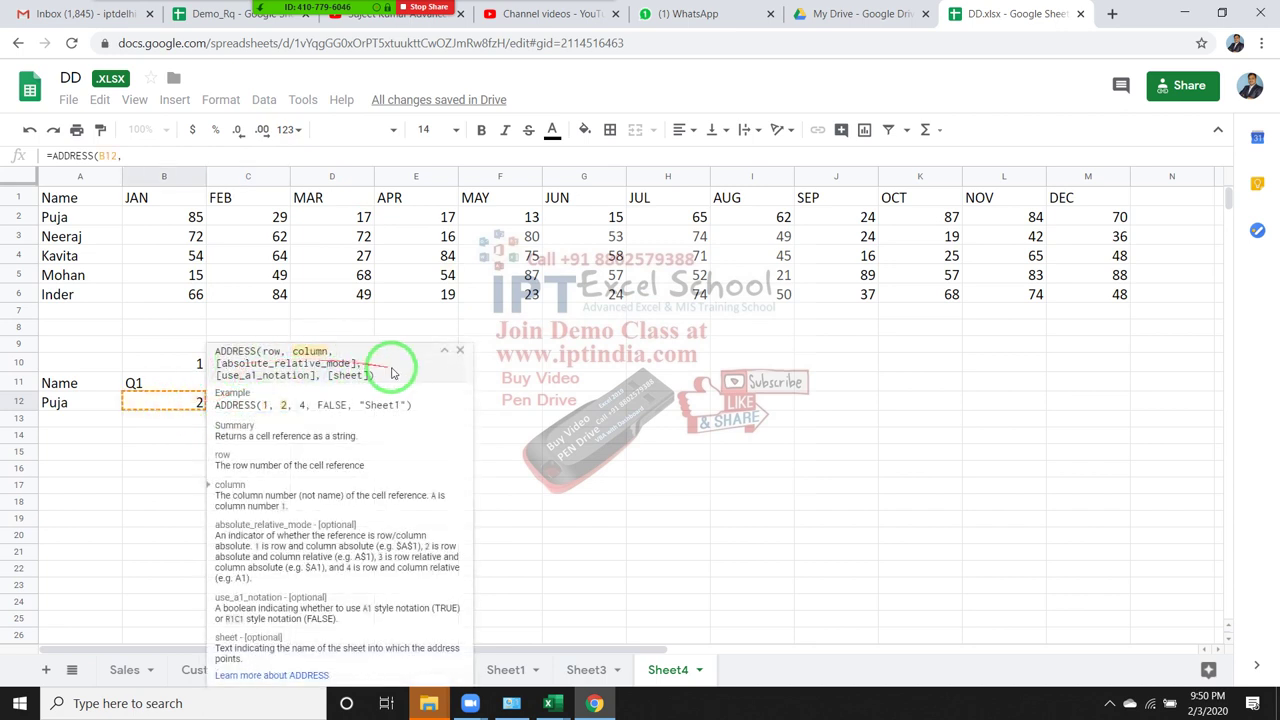
{"action": "left_click", "coordinate": [447, 352]}
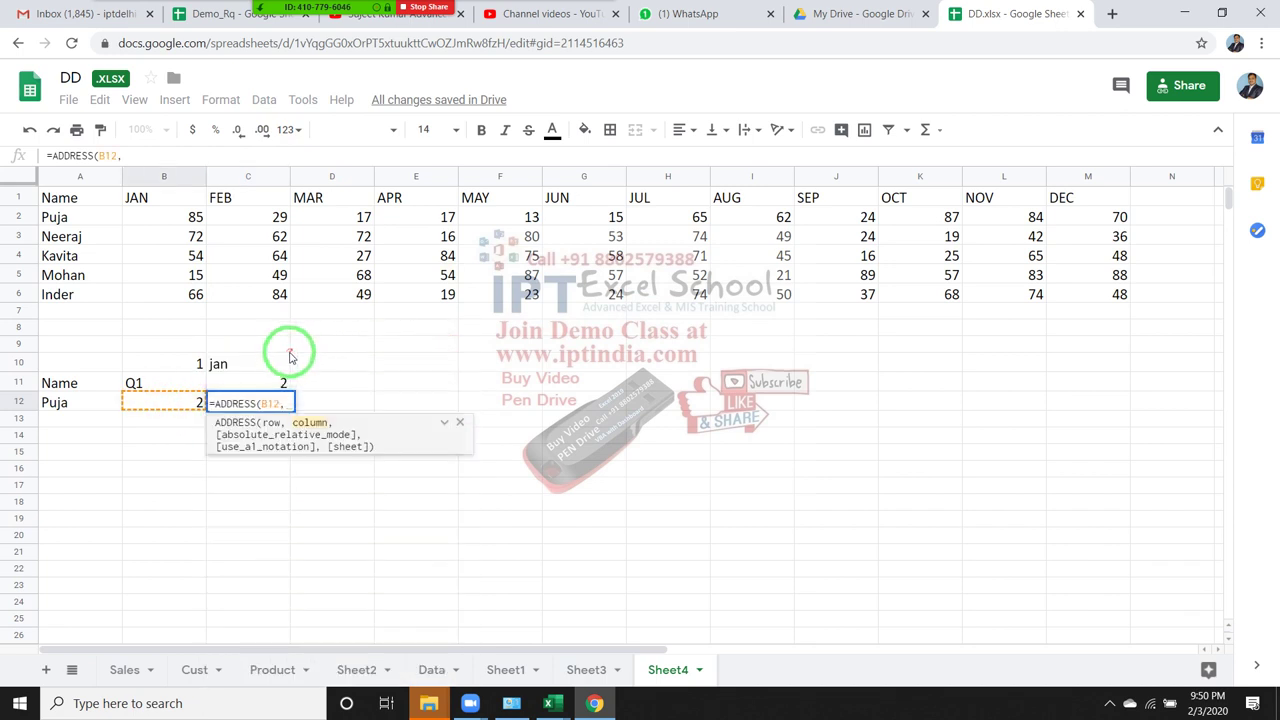
{"action": "left_click", "coordinate": [275, 383]}
{"action": "key", "text": "Return"}
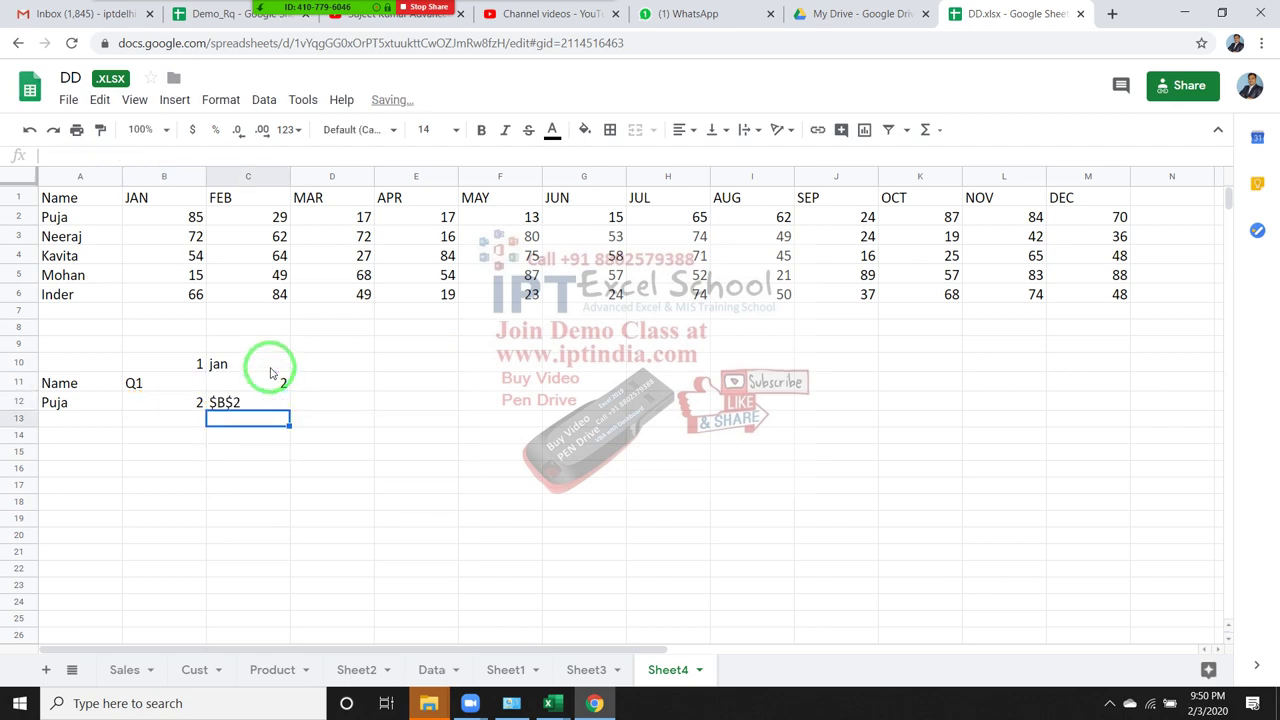
{"action": "left_click", "coordinate": [256, 403]}
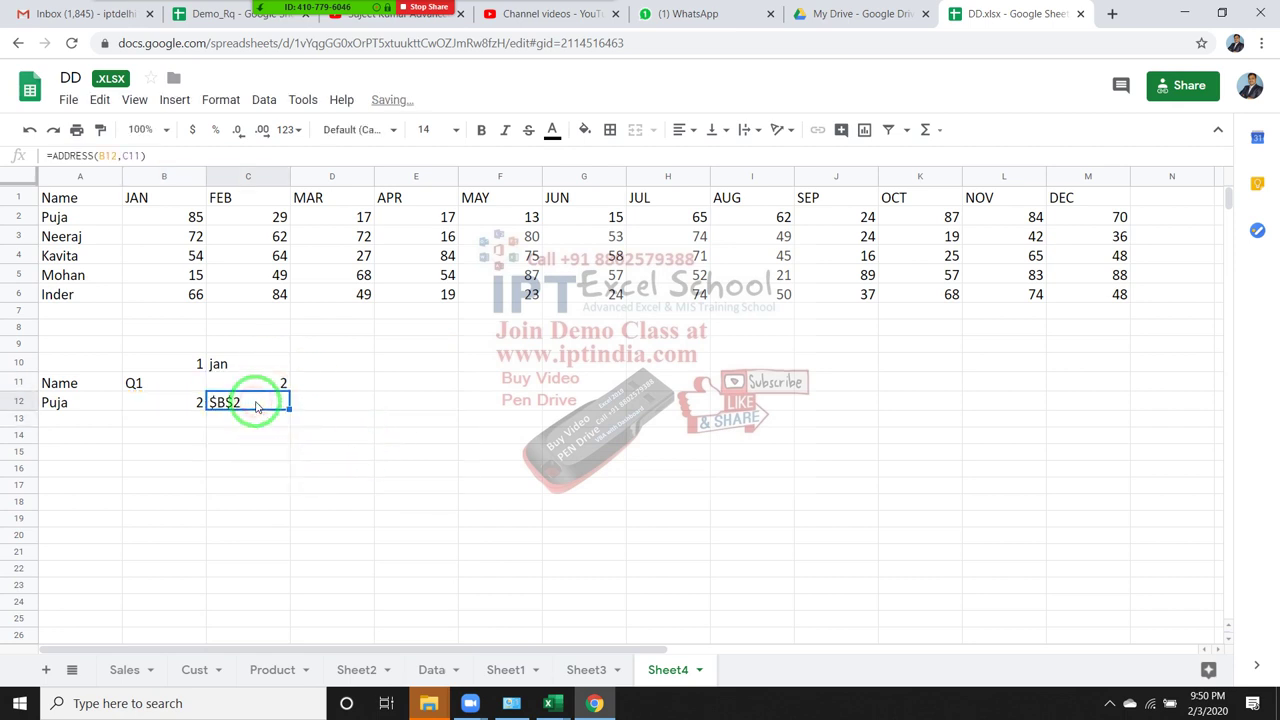
- Enter =ADDRESS(B12,C11+2) in D12, returning the quarter-end address $D$2
{"action": "left_click", "coordinate": [312, 402]}
{"action": "type", "text": "=ad"}
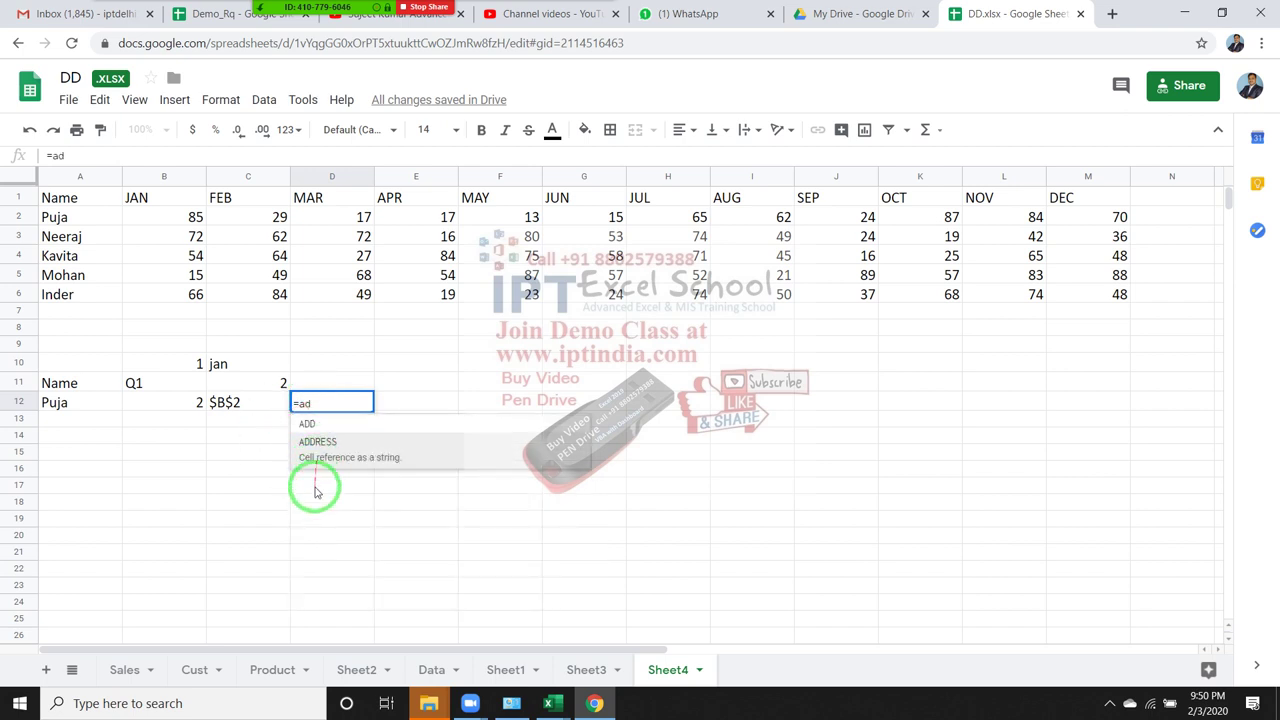
{"action": "key", "text": "Up"}
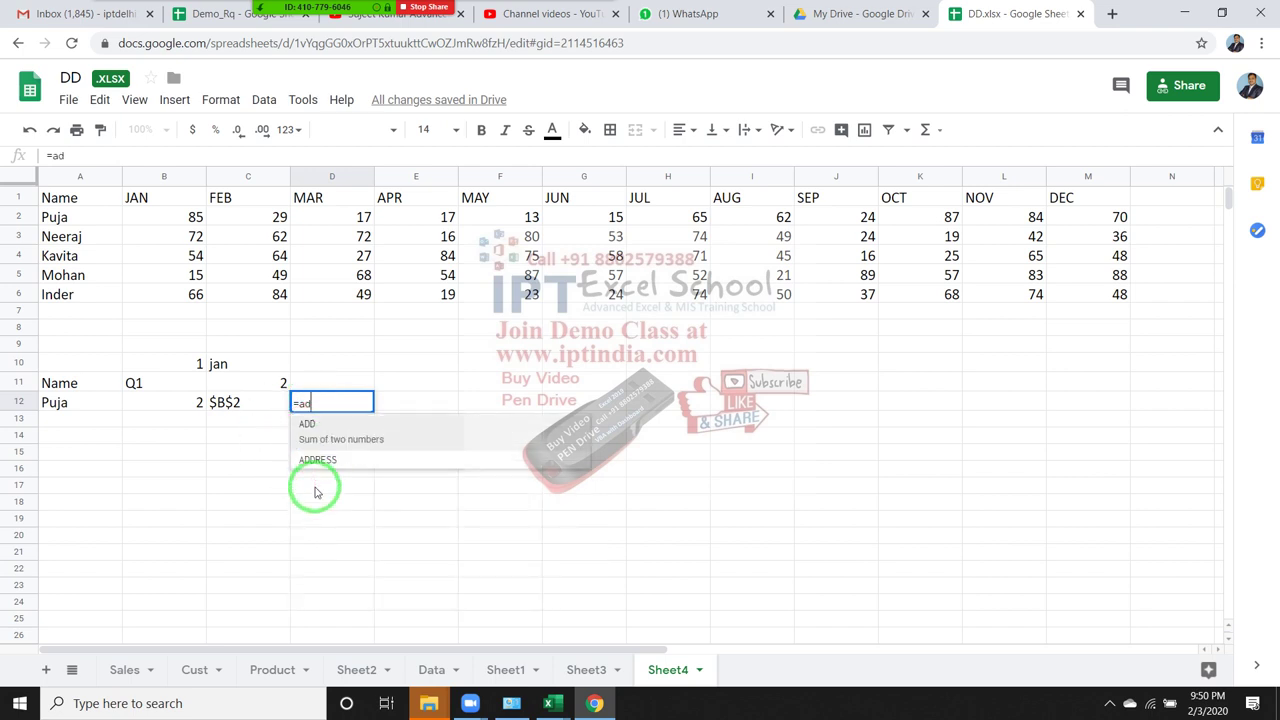
{"action": "key", "text": "Down"}
{"action": "key", "text": "Tab"}
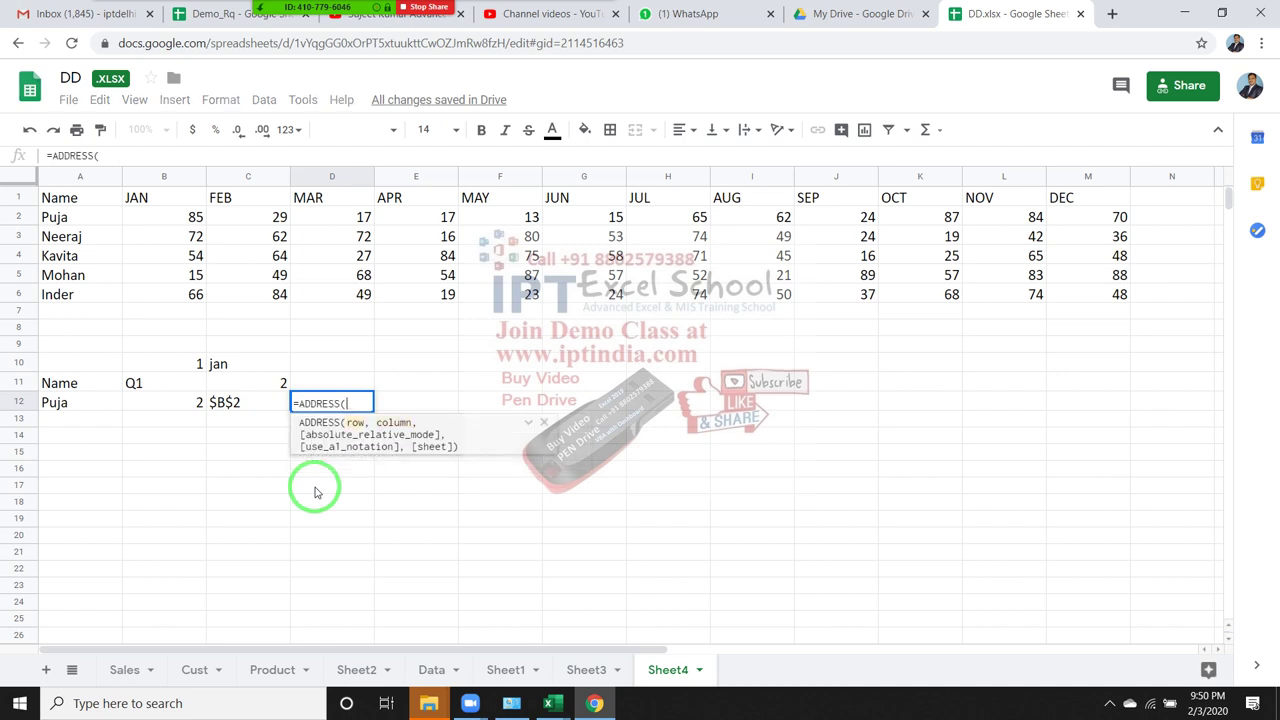
{"action": "left_click", "coordinate": [197, 402]}
{"action": "type", "text": ","}
{"action": "left_click", "coordinate": [258, 386]}
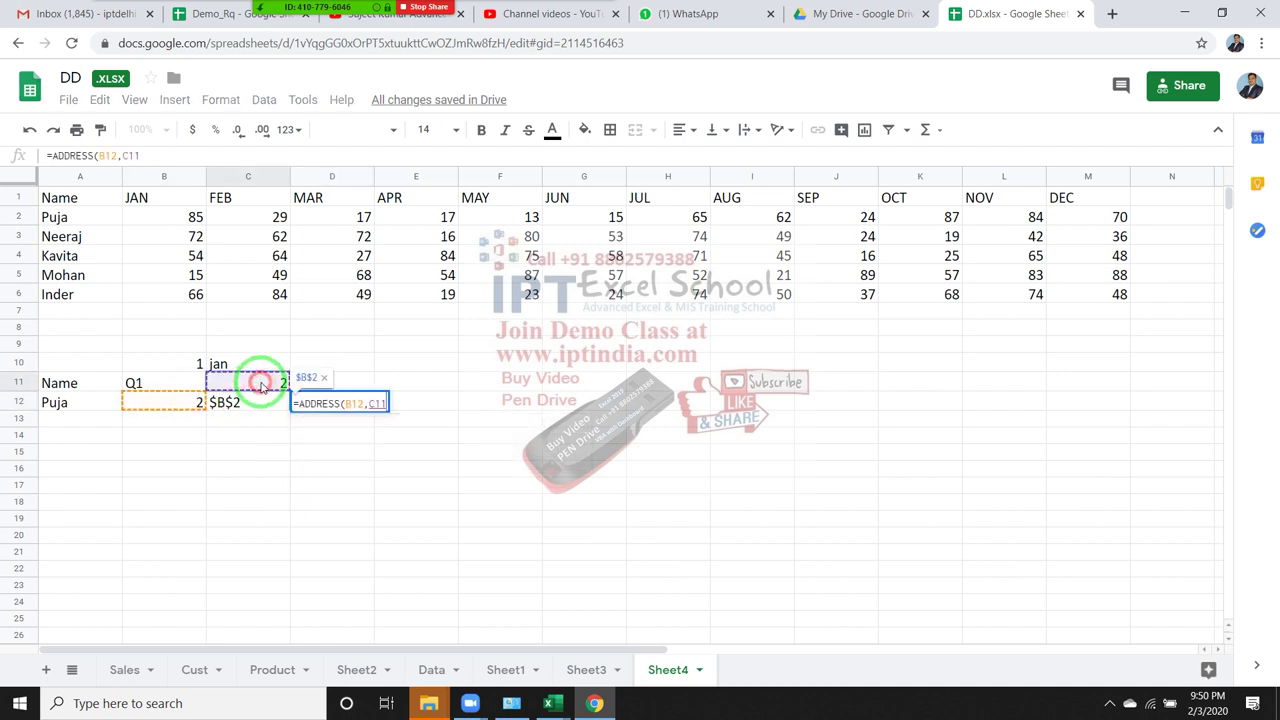
{"action": "type", "text": "+2"}
{"action": "key", "text": "Return"}
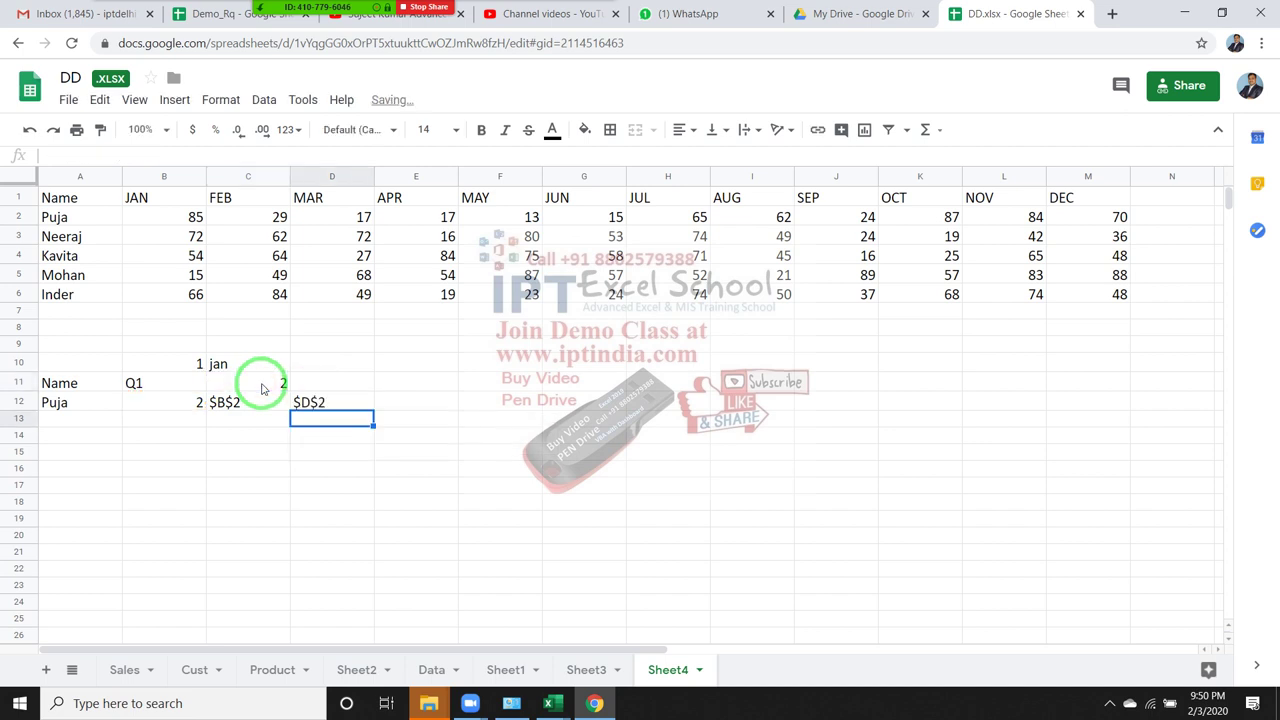
- Select B2:D3 to check its sum, then return to D12
{"action": "key", "text": "Up"}
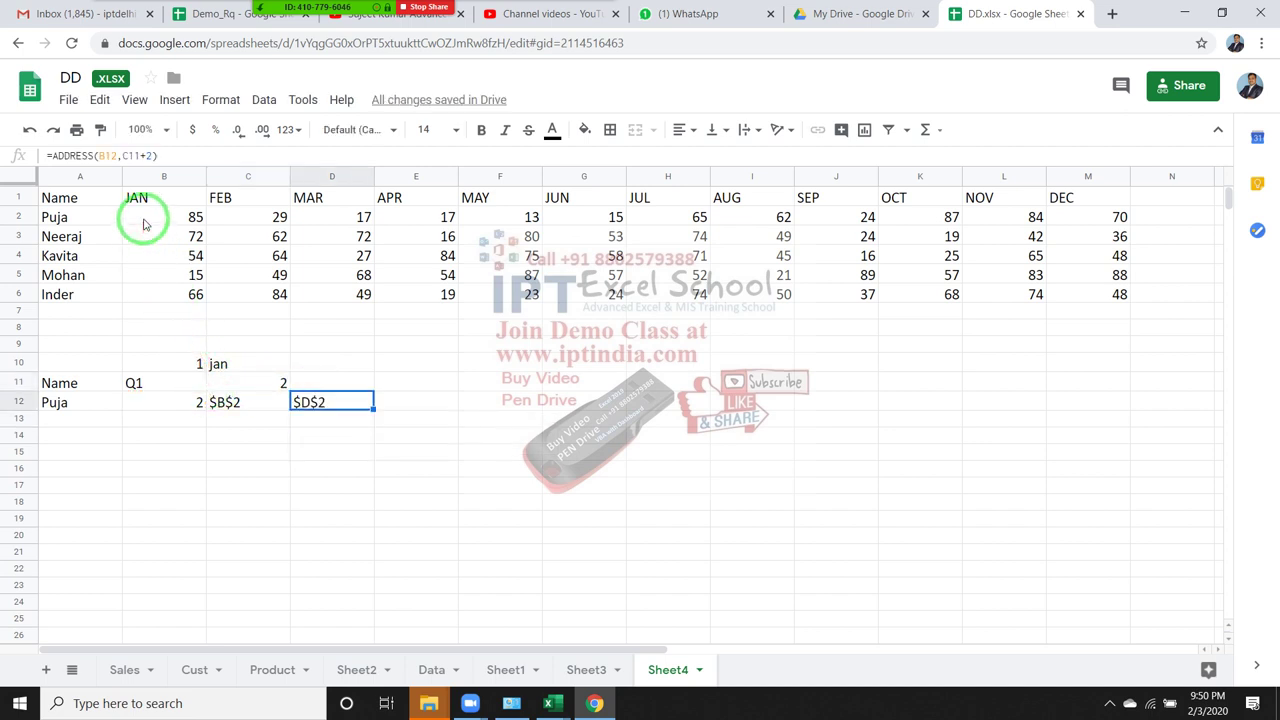
{"action": "left_click", "coordinate": [146, 217]}
{"action": "left_click_drag", "start_coordinate": [146, 217], "coordinate": [332, 226]}
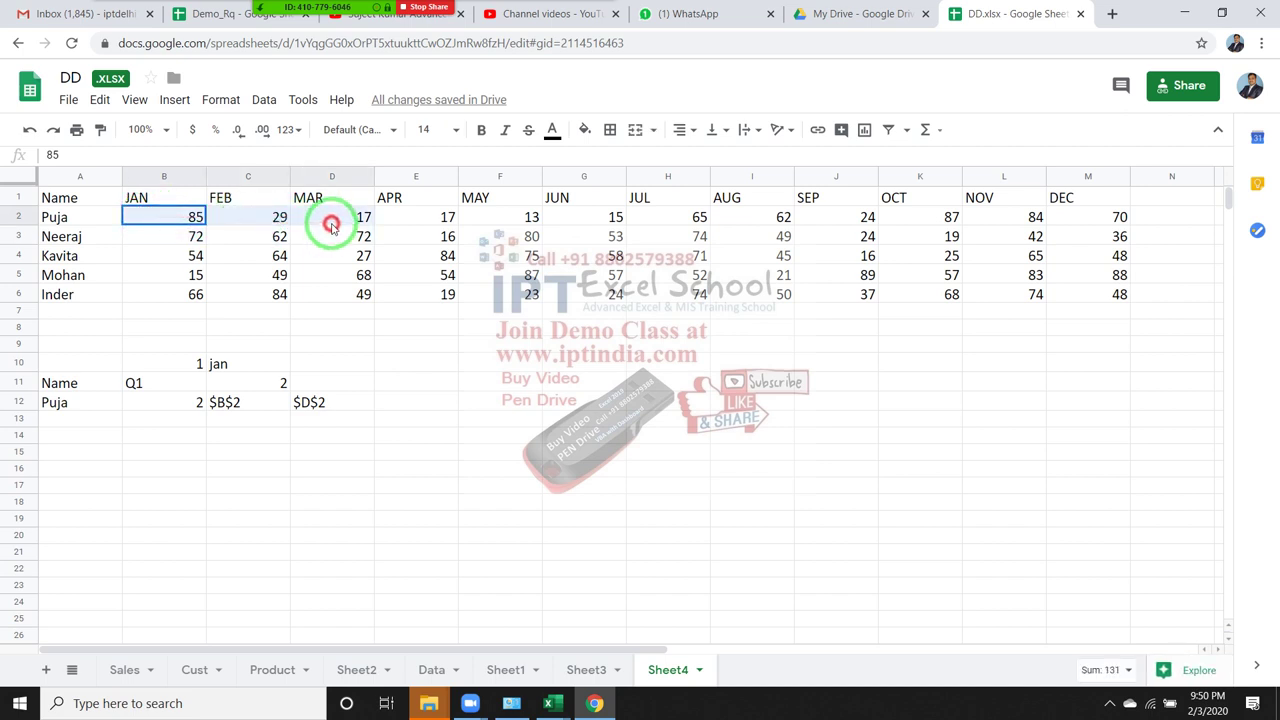
{"action": "left_click", "coordinate": [330, 402]}
- Start a SUM over the JAN–MAR cells in E12, then cancel it
{"action": "left_click", "coordinate": [419, 409]}
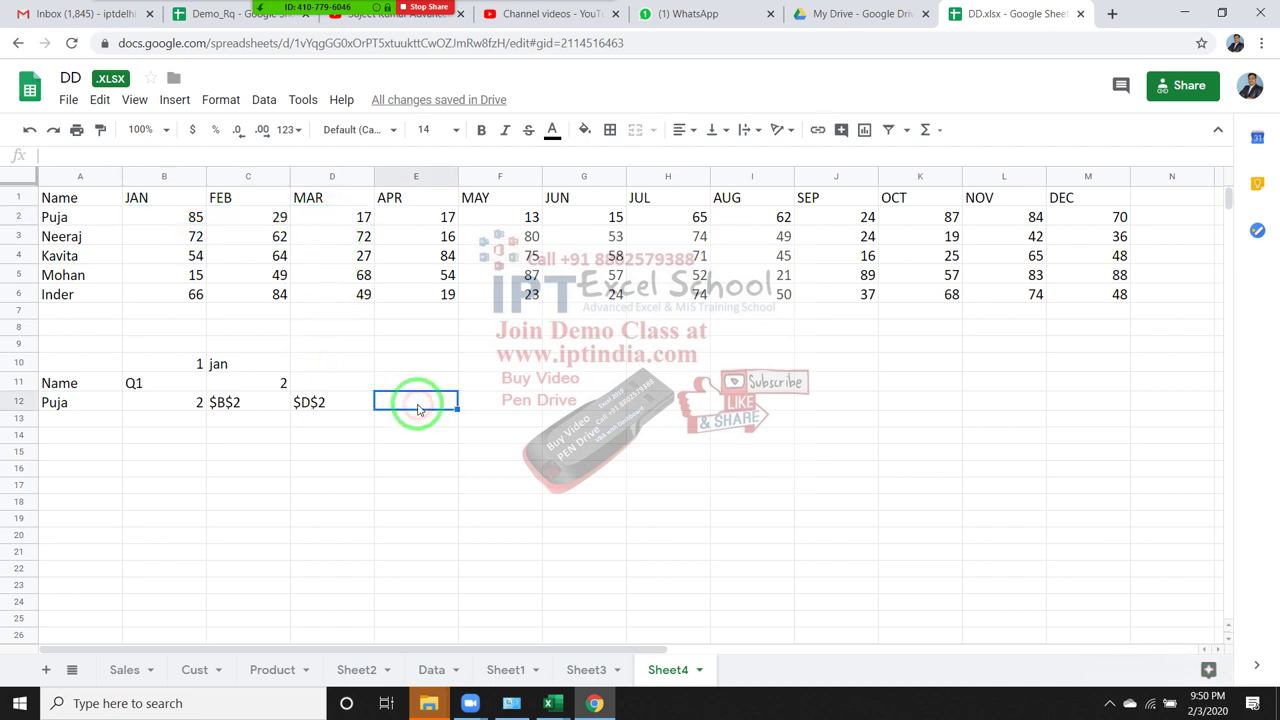
{"action": "type", "text": "="}
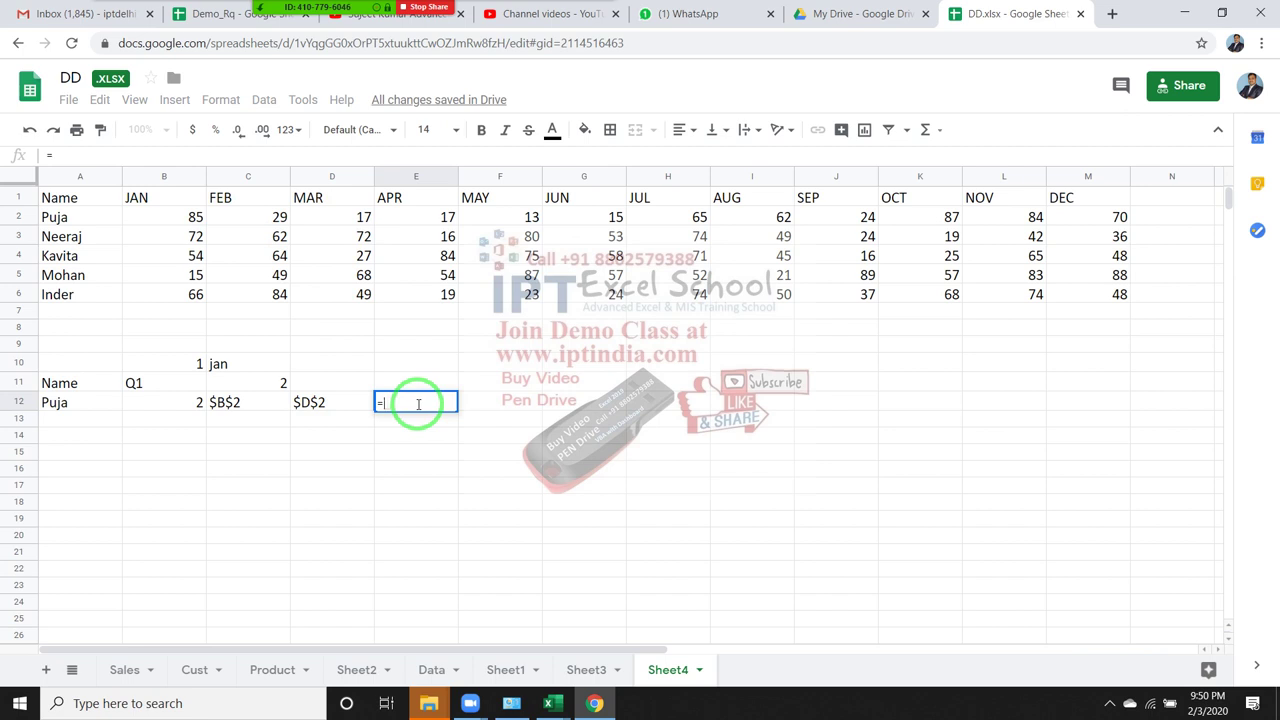
{"action": "type", "text": "SUM("}
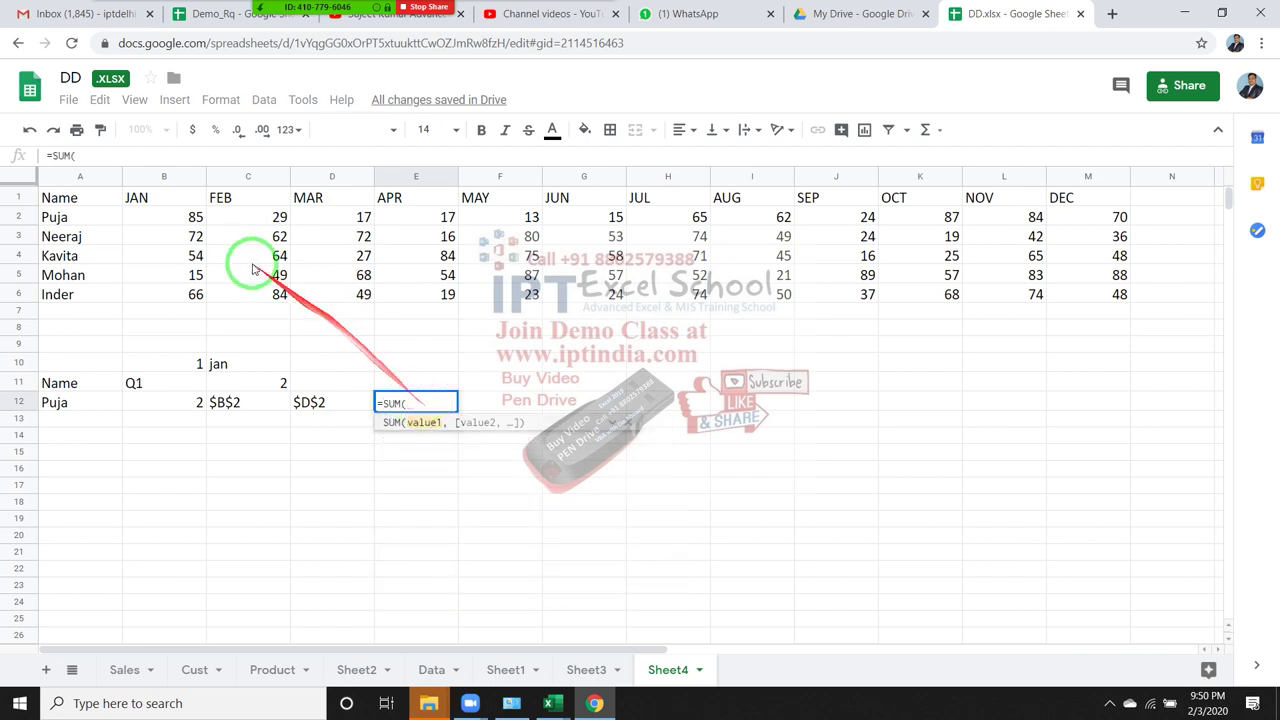
{"action": "left_click_drag", "start_coordinate": [172, 217], "coordinate": [345, 217]}
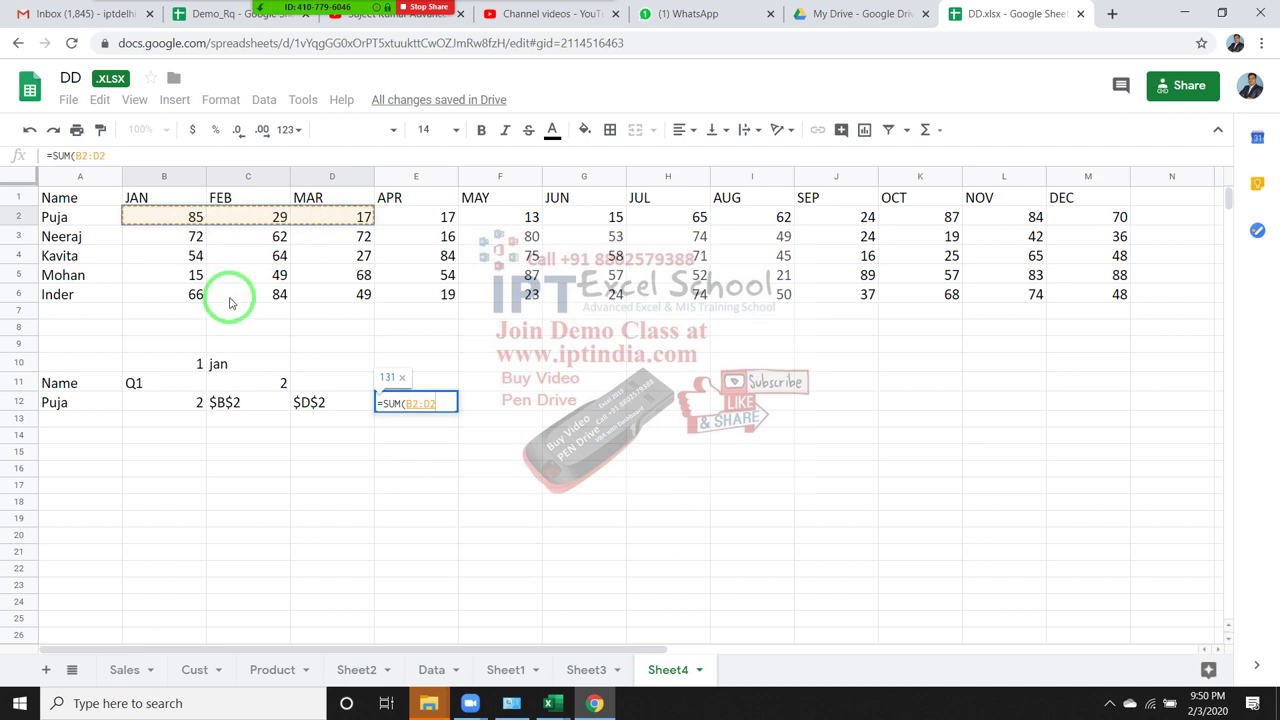
{"action": "key", "text": "Escape"}
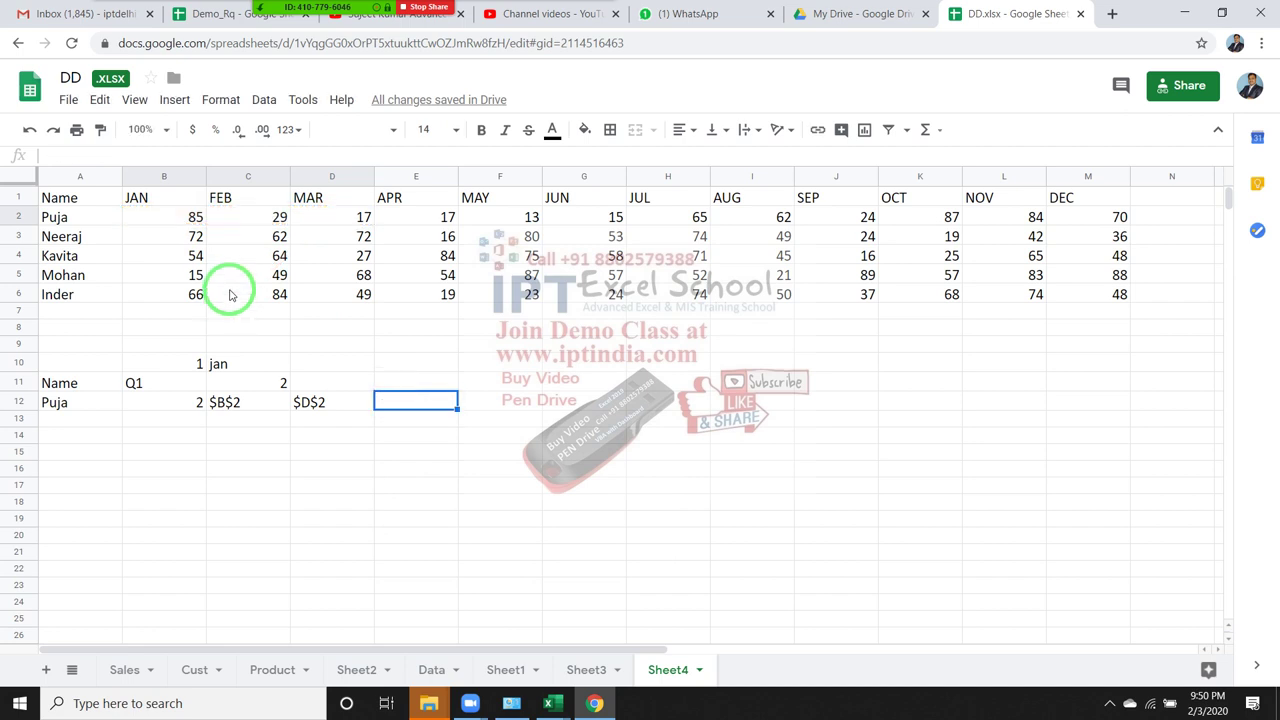
- Enter =C12&":"&D12 in E12, producing the range text $B$2:$D$2
{"action": "type", "text": "="}
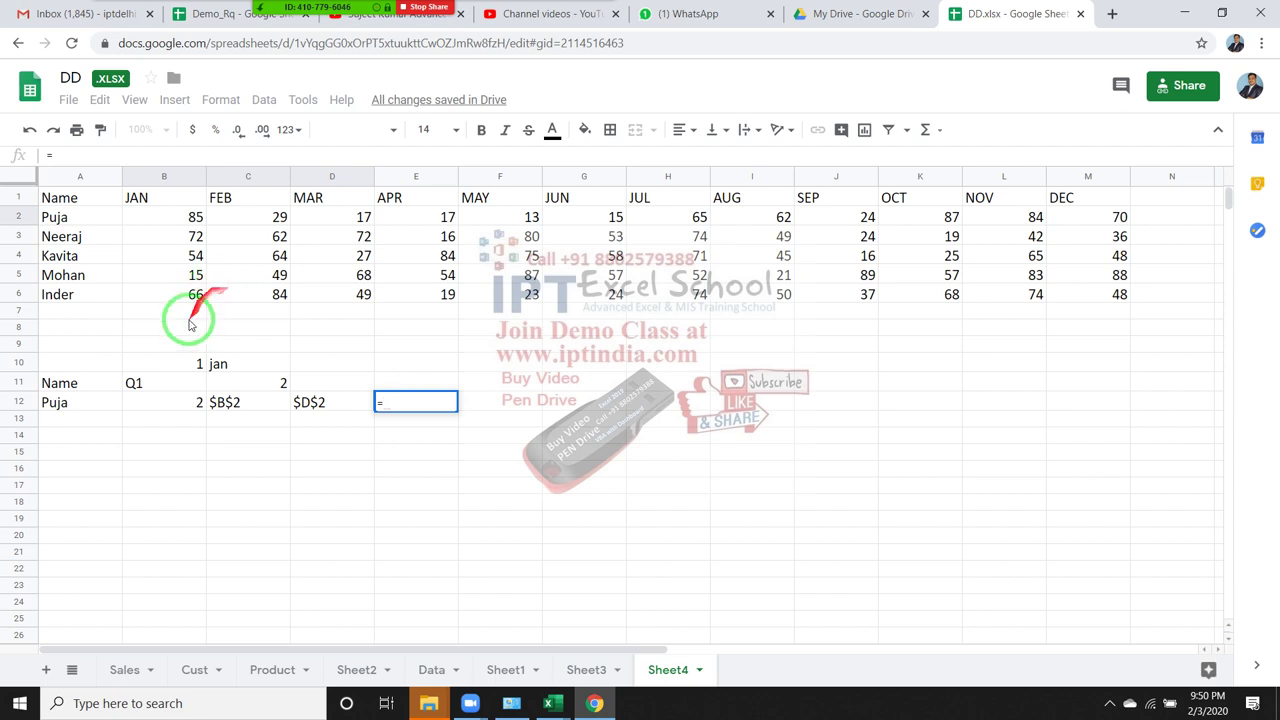
{"action": "left_click", "coordinate": [228, 412]}
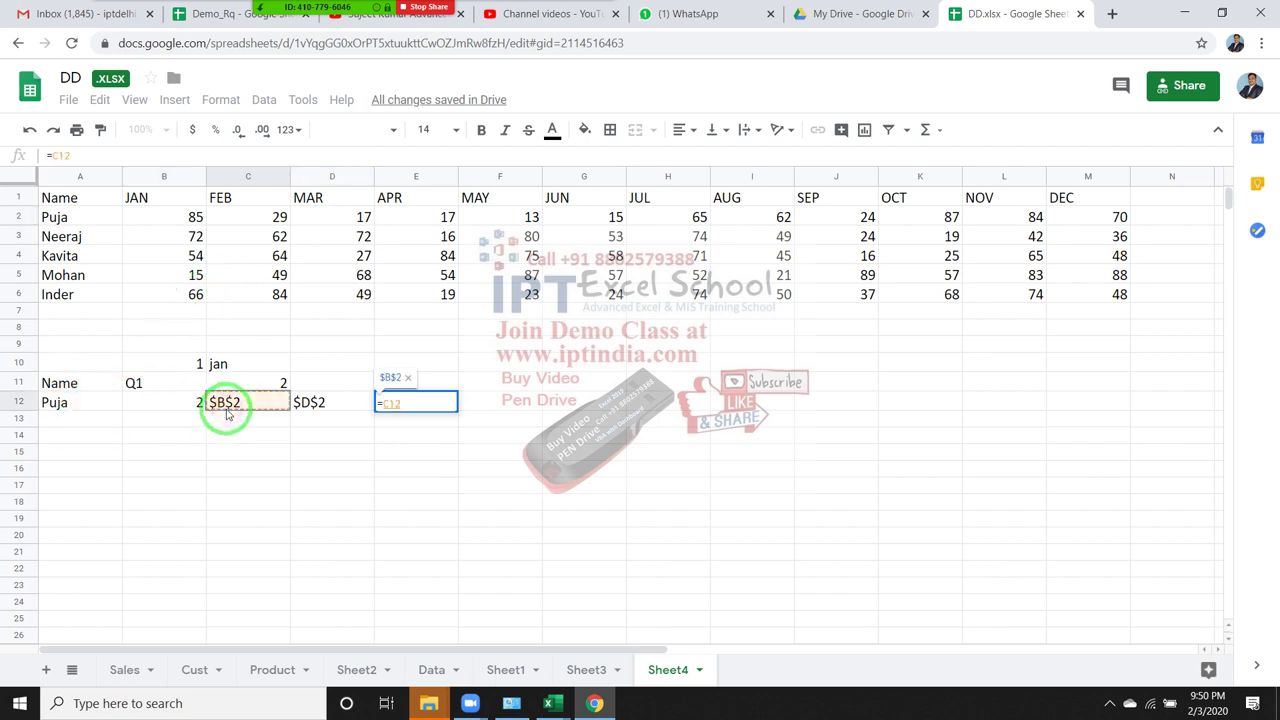
{"action": "type", "text": "&\":\""}
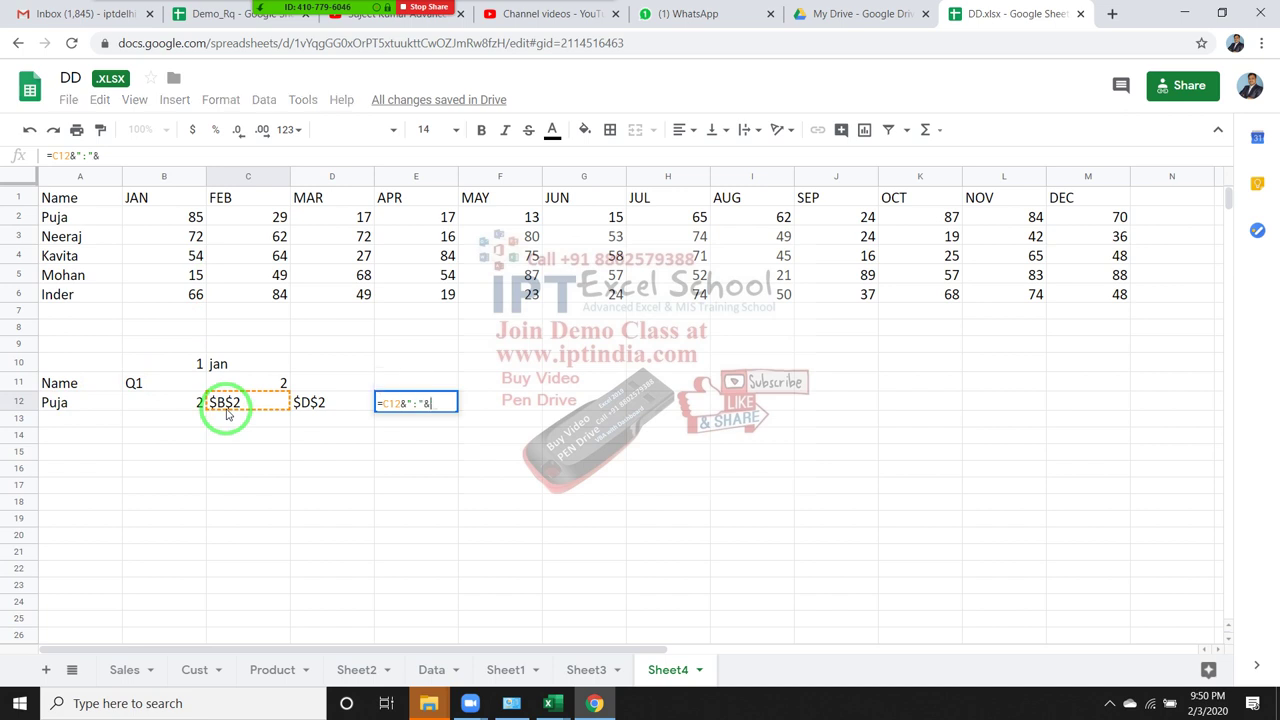
{"action": "type", "text": "&"}
{"action": "left_click", "coordinate": [321, 403]}
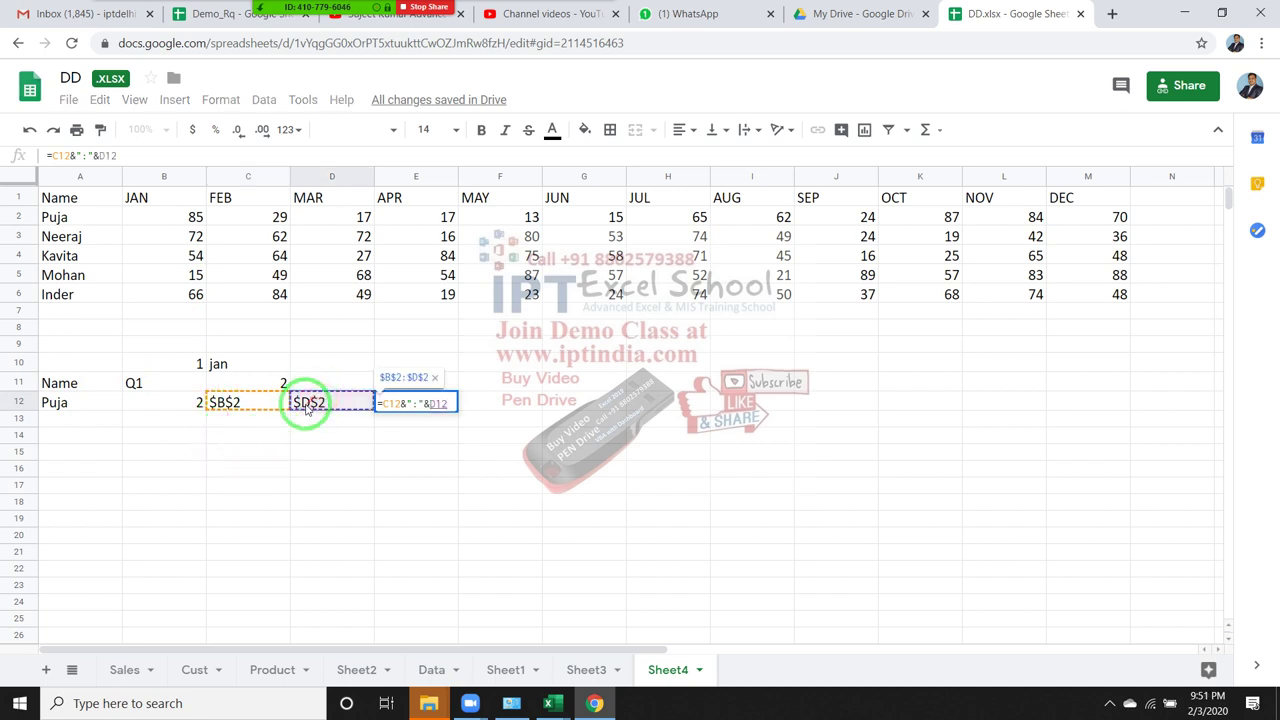
{"action": "key", "text": "Return"}
{"action": "key", "text": "Up"}
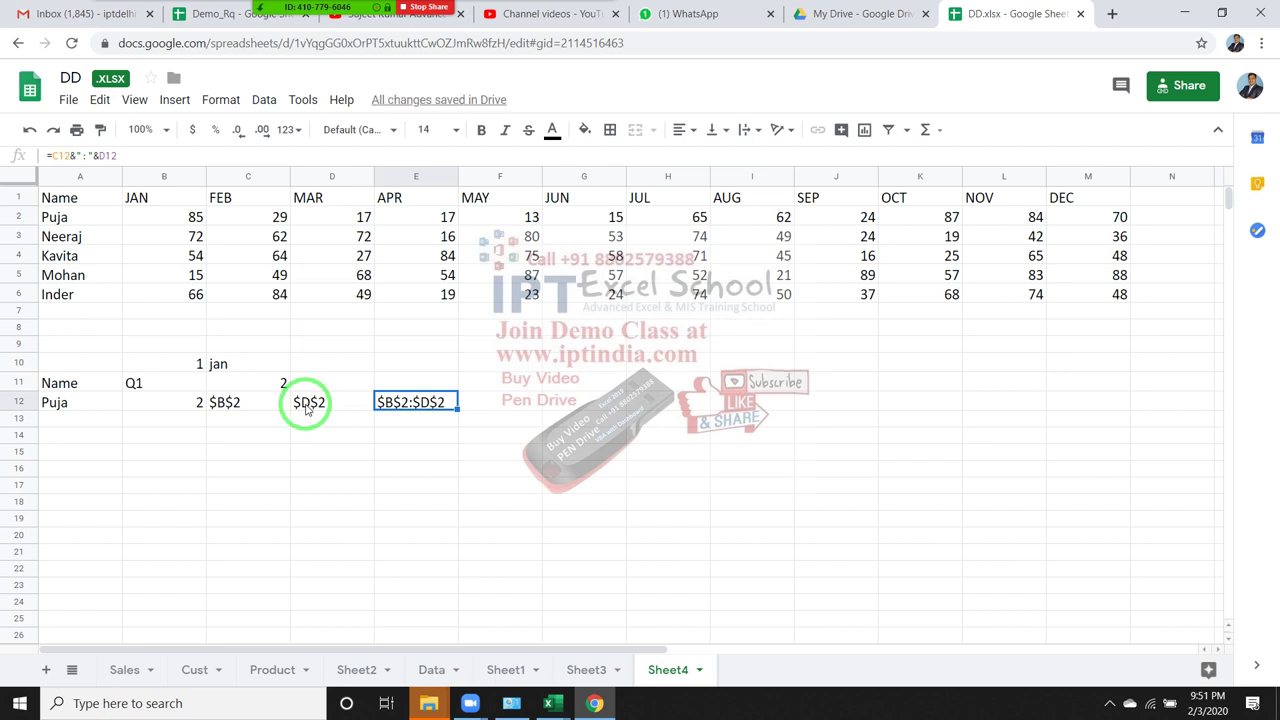
{"action": "key", "text": "Right"}
{"action": "key", "text": "Left"}
{"action": "key", "text": "Right"}
- Try a plain SUM formula in F12, then clear the wrong result
{"action": "type", "text": "="}
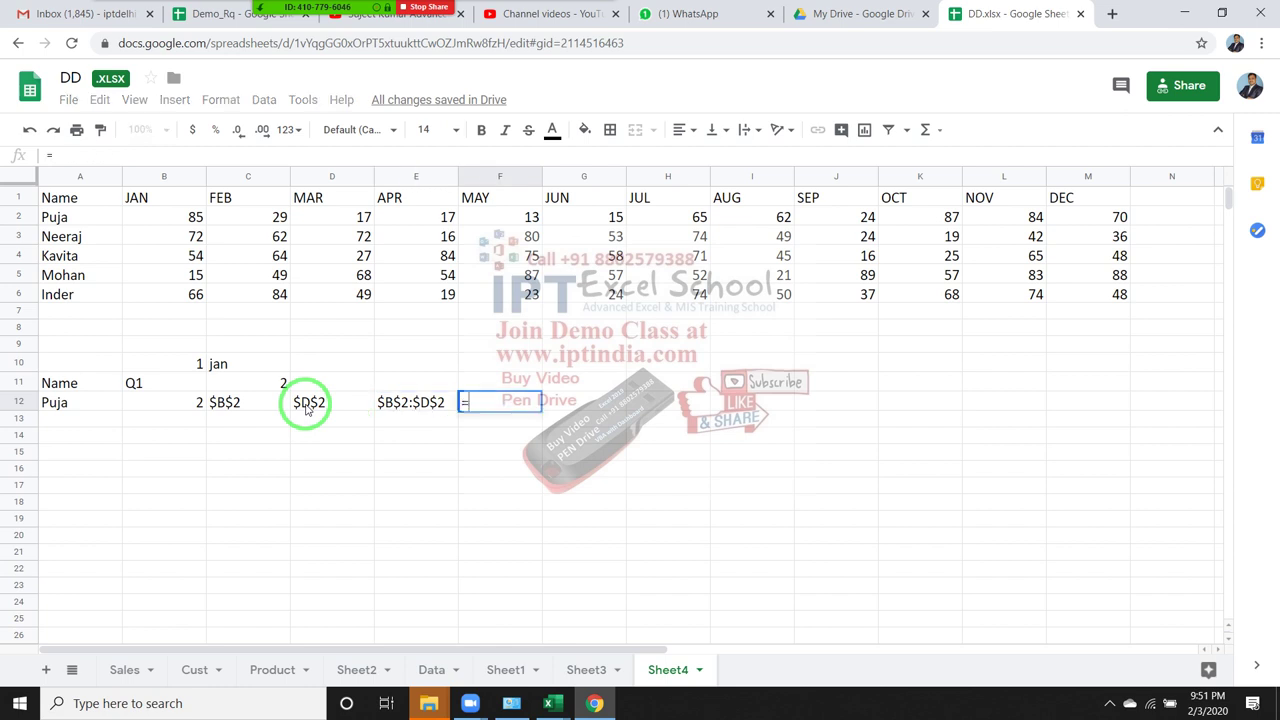
{"action": "type", "text": "sum("}
{"action": "key", "text": "Left"}
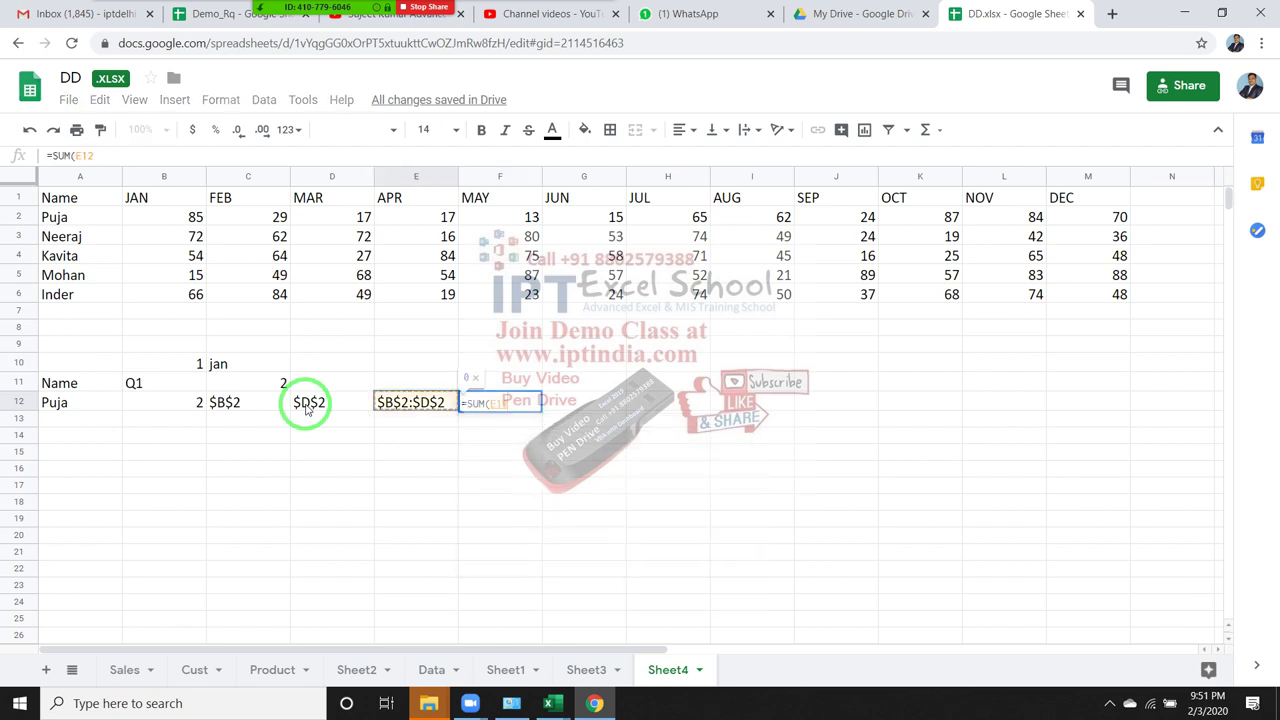
{"action": "key", "text": "Return"}
{"action": "key", "text": "Up"}
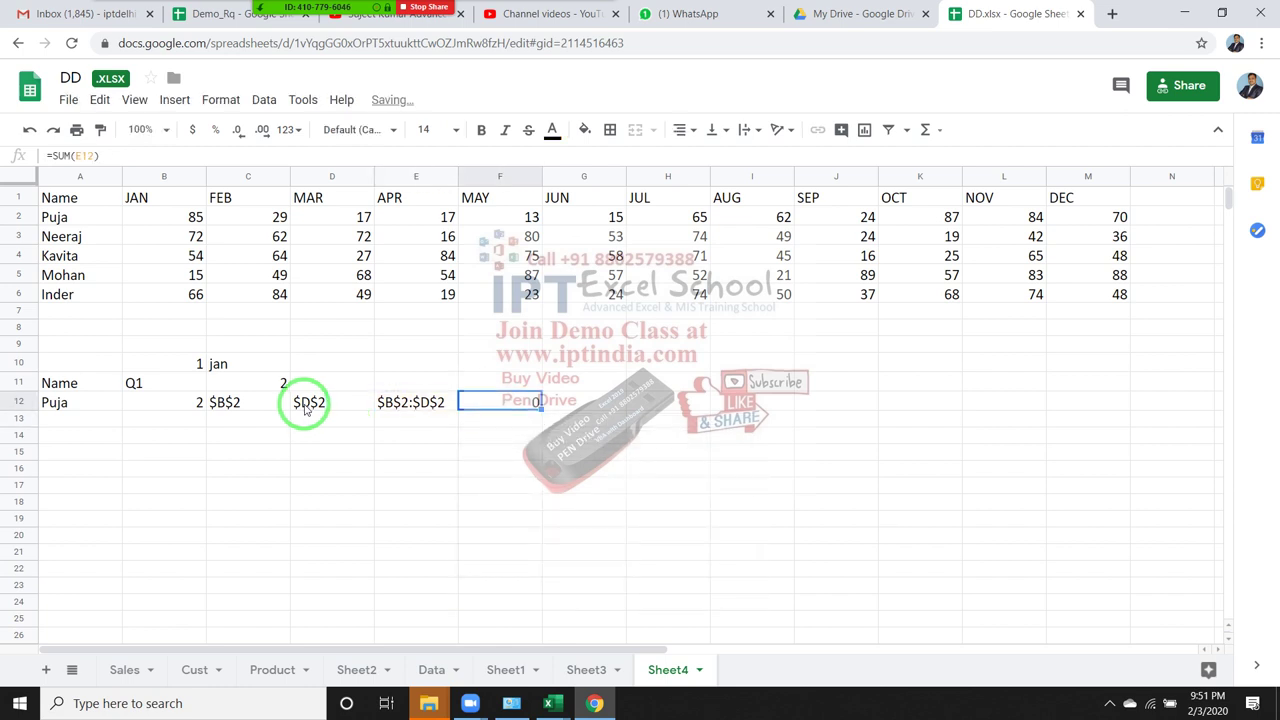
{"action": "key", "text": "Delete"}
- Enter =SUM(INDIRECT(E12)) in F12, totalling the quarter range as 131
{"action": "type", "text": "sume"}
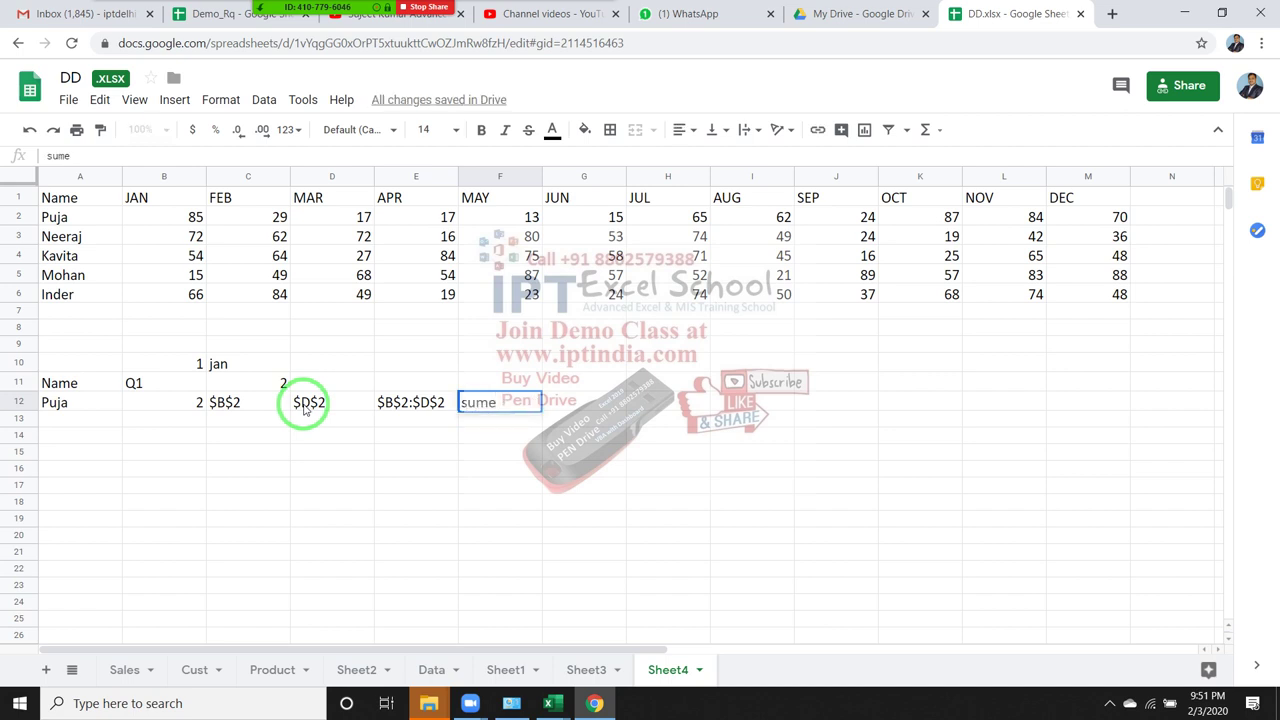
{"action": "type", "text": "="}
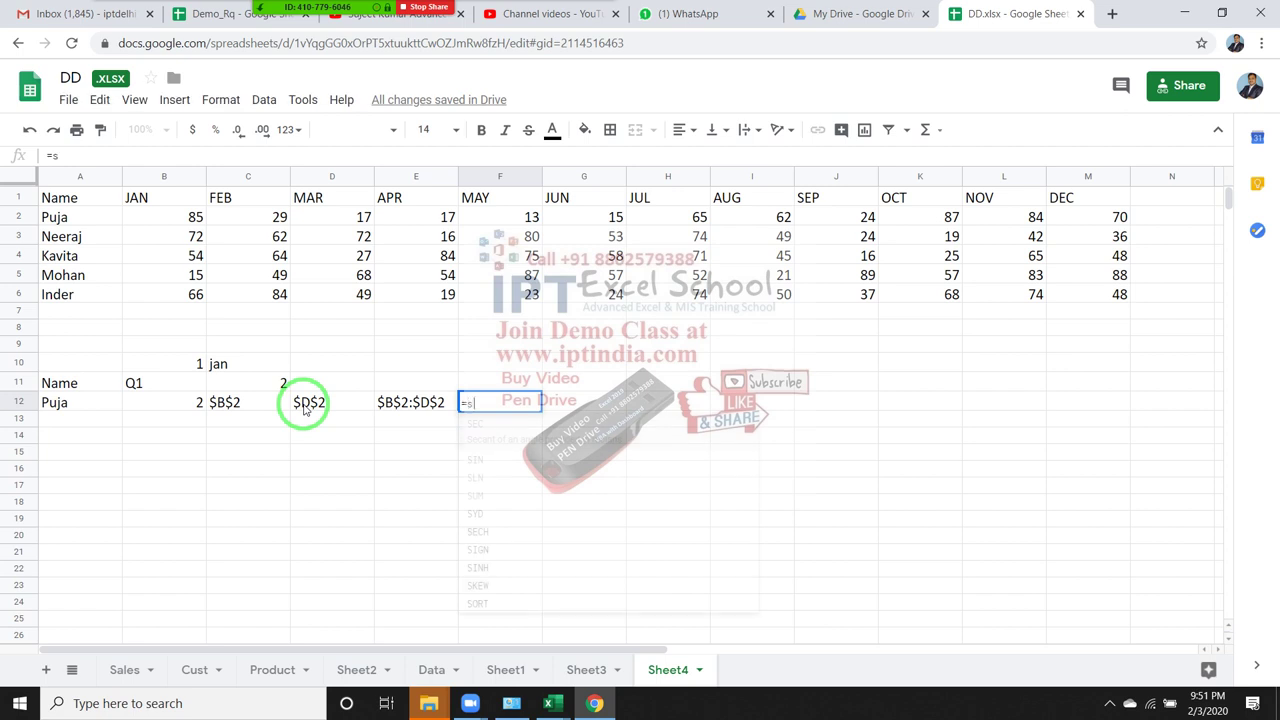
{"action": "type", "text": "sum(in"}
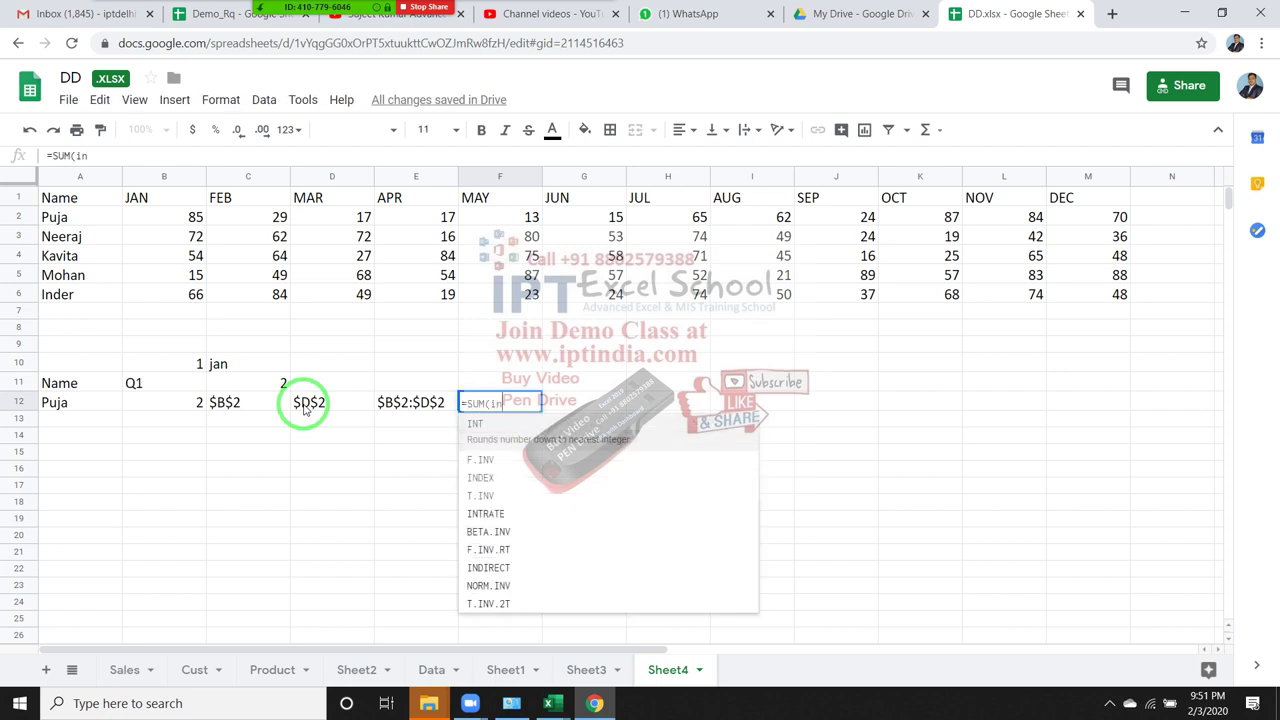
{"action": "type", "text": "d"}
{"action": "key", "text": "Down"}
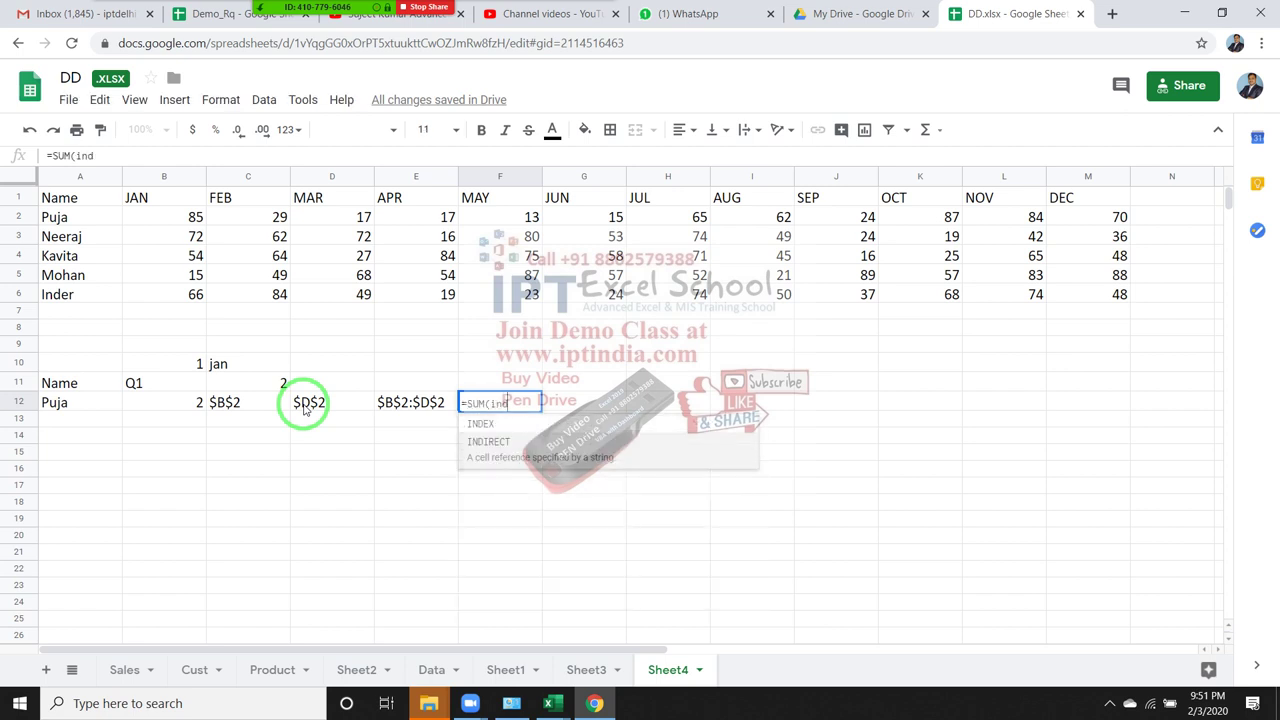
{"action": "key", "text": "Tab"}
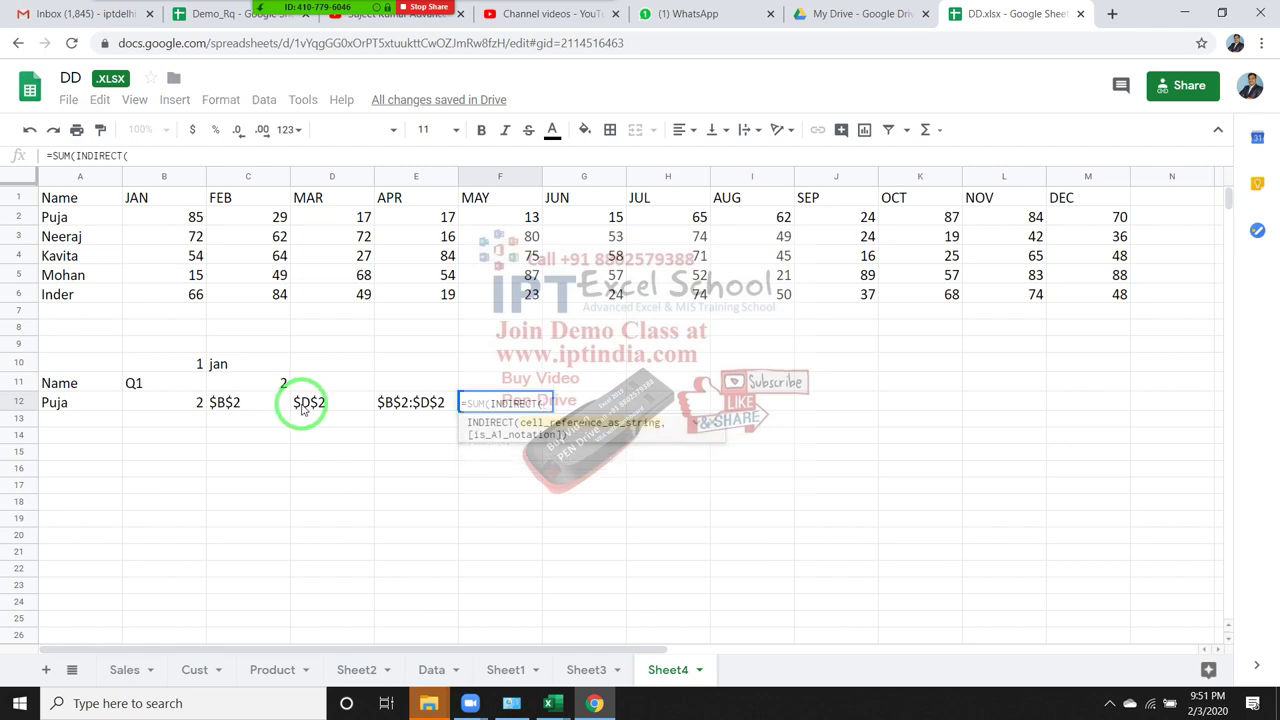
{"action": "left_click", "coordinate": [394, 404]}
{"action": "type", "text": "))"}
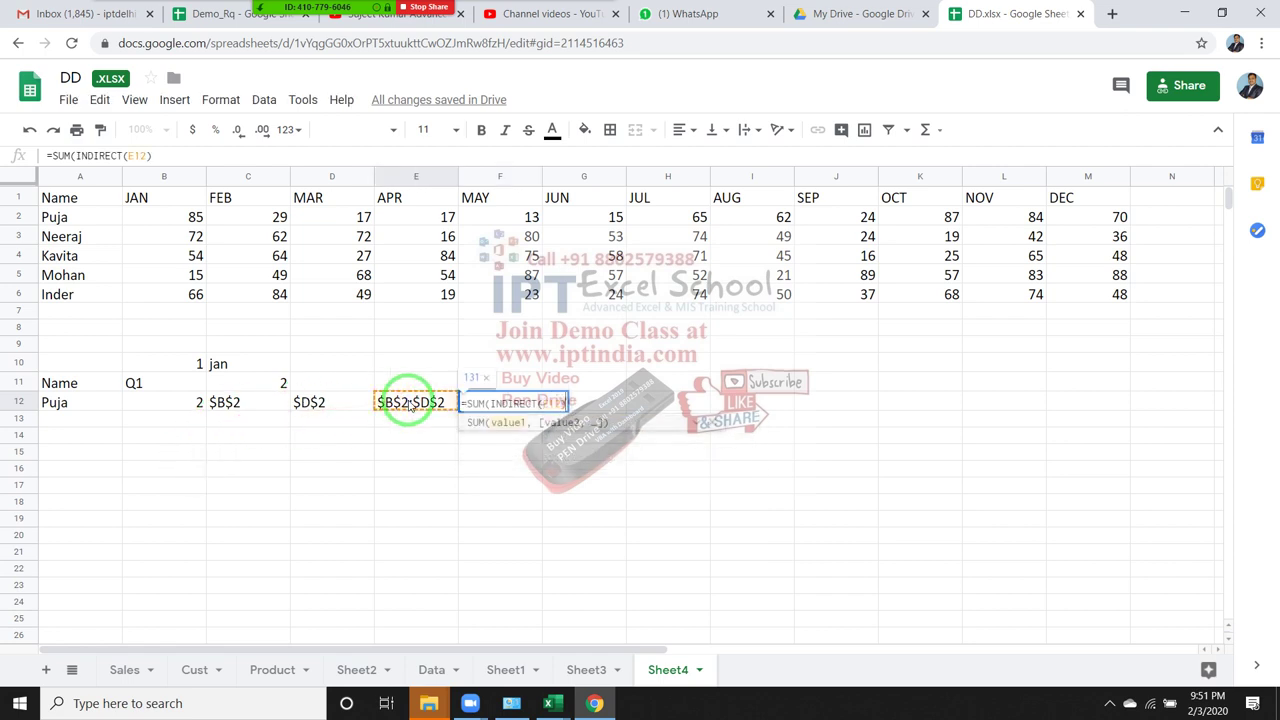
{"action": "key", "text": "Return"}
{"action": "key", "text": "Up"}
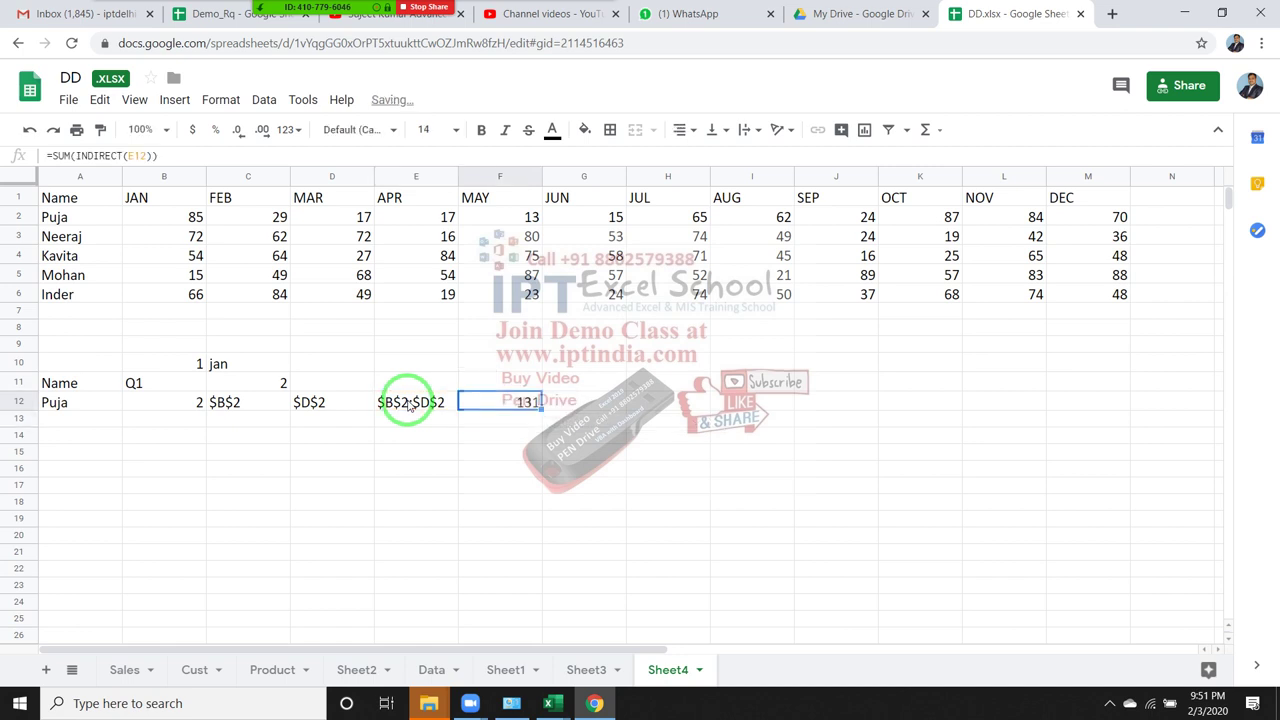
{"action": "key", "text": "Left"}
{"action": "key", "text": "Left"}
{"action": "key", "text": "Left"}
{"action": "key", "text": "Left"}
{"action": "key", "text": "Left"}
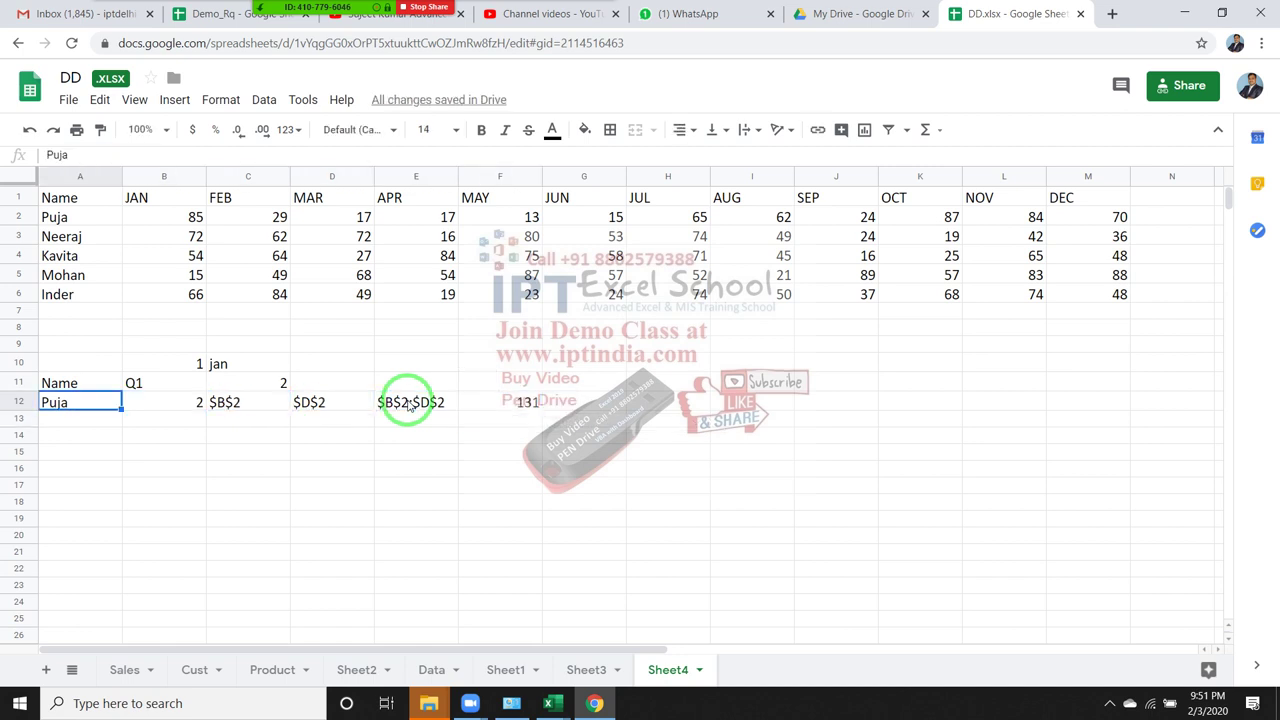
{"action": "type", "text": "Neeraj"}
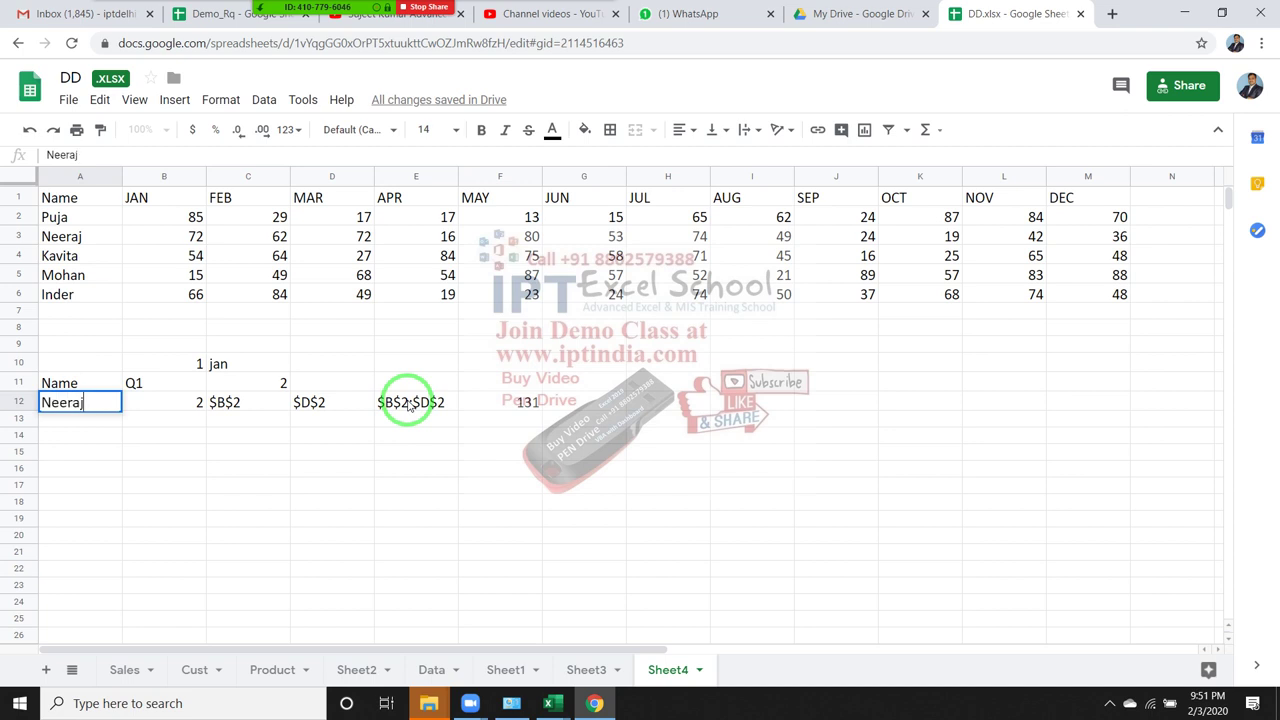
{"action": "key", "text": "Return"}
{"action": "key", "text": "Up"}
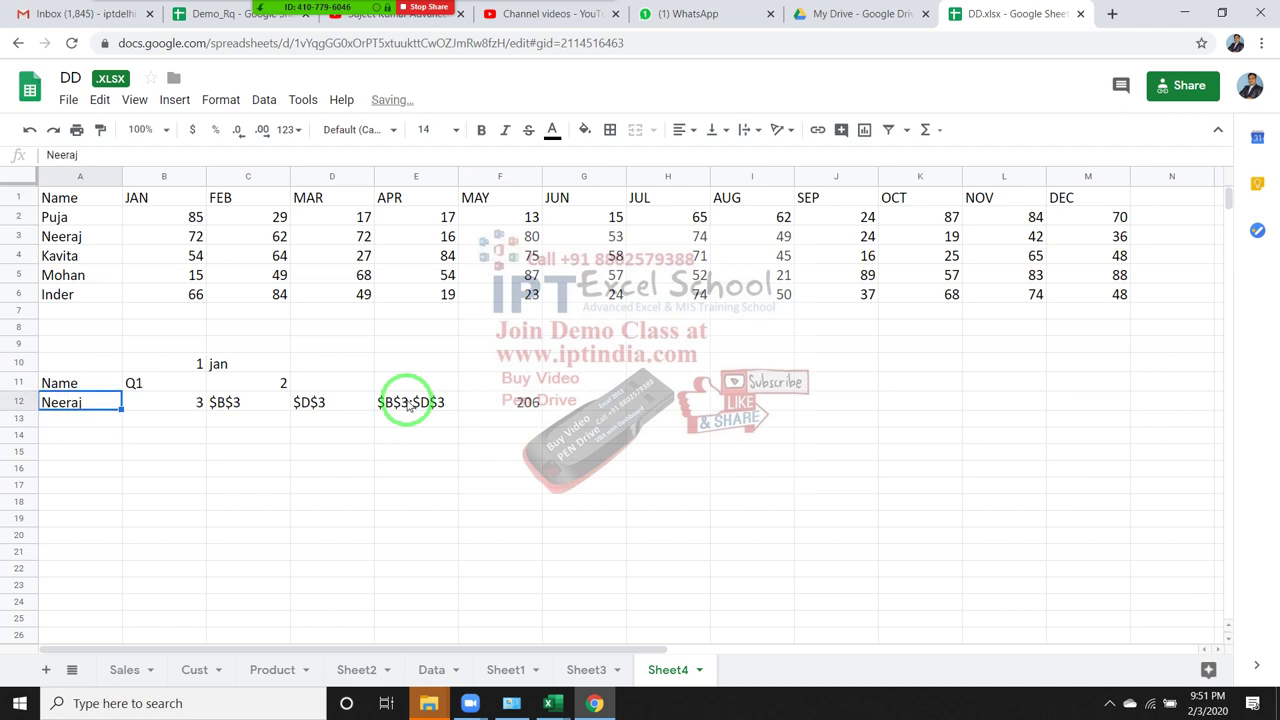
{"action": "key", "text": "Up"}
{"action": "key", "text": "Right"}
{"action": "key", "text": "Right"}
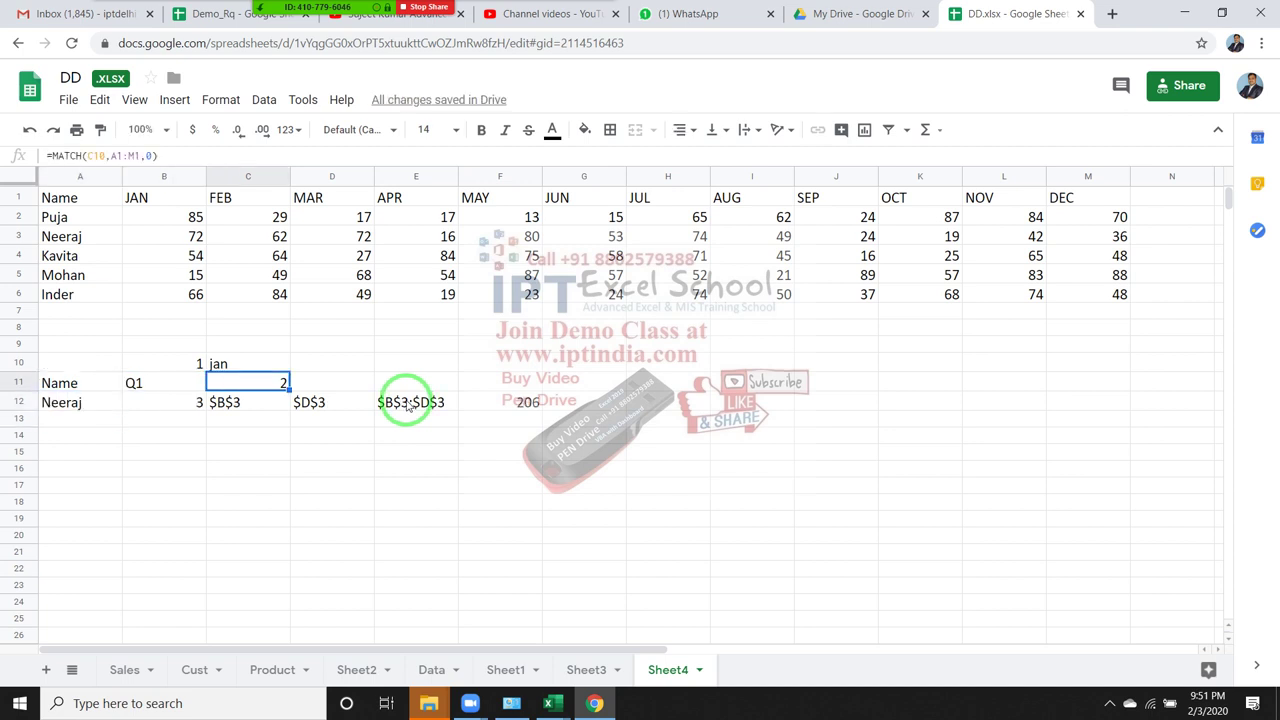
{"action": "key", "text": "Up"}
{"action": "key", "text": "Left"}
{"action": "key", "text": "Down"}
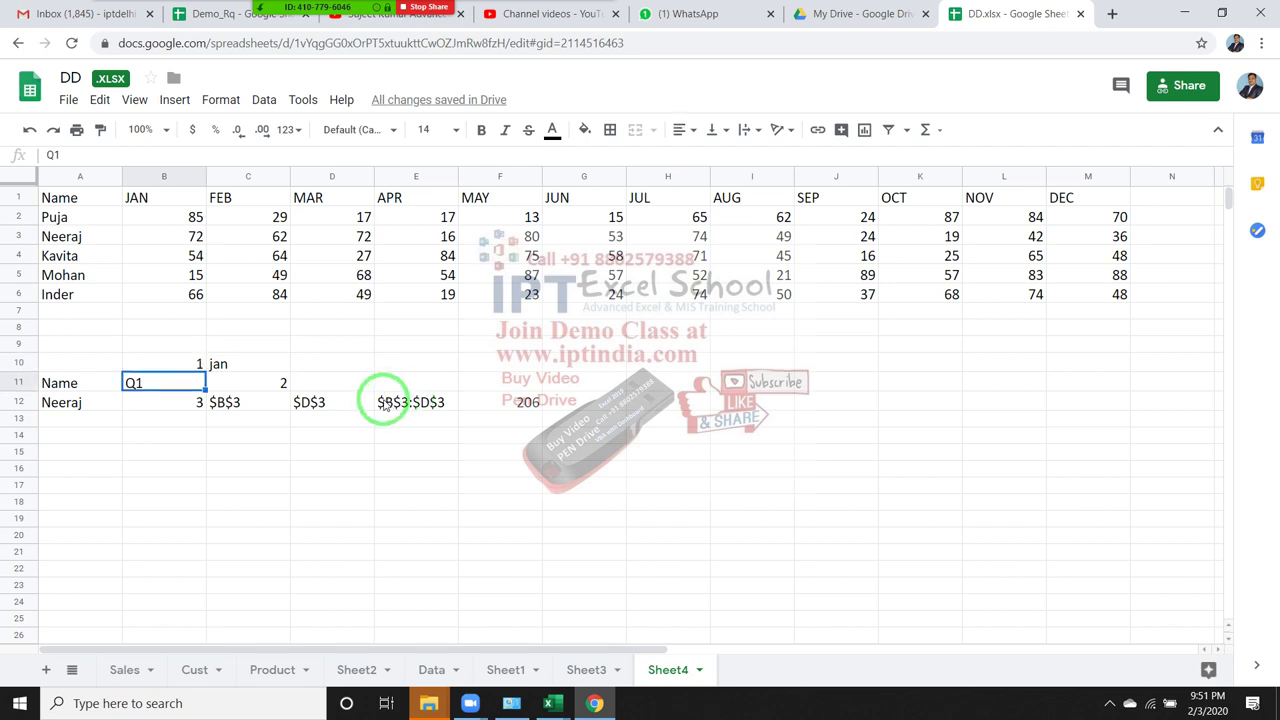
{"action": "type", "text": "Q"}
{"action": "key", "text": "Return"}
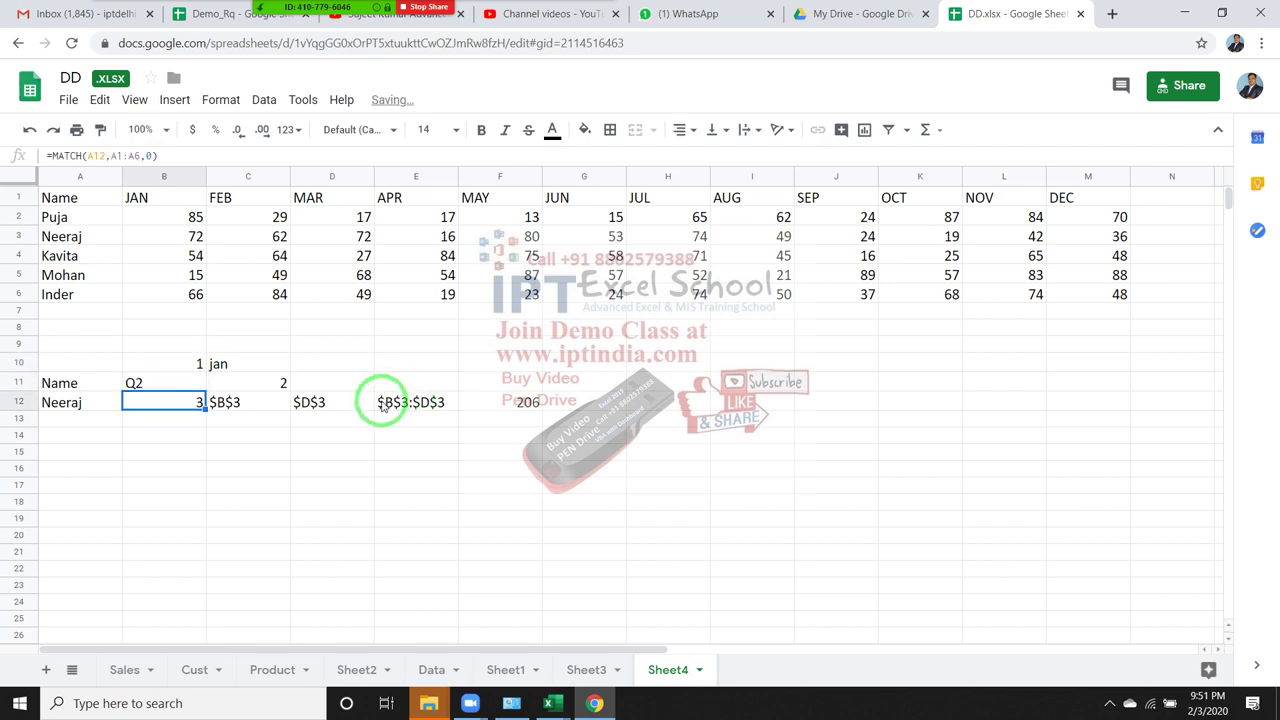
{"action": "key", "text": "Up"}
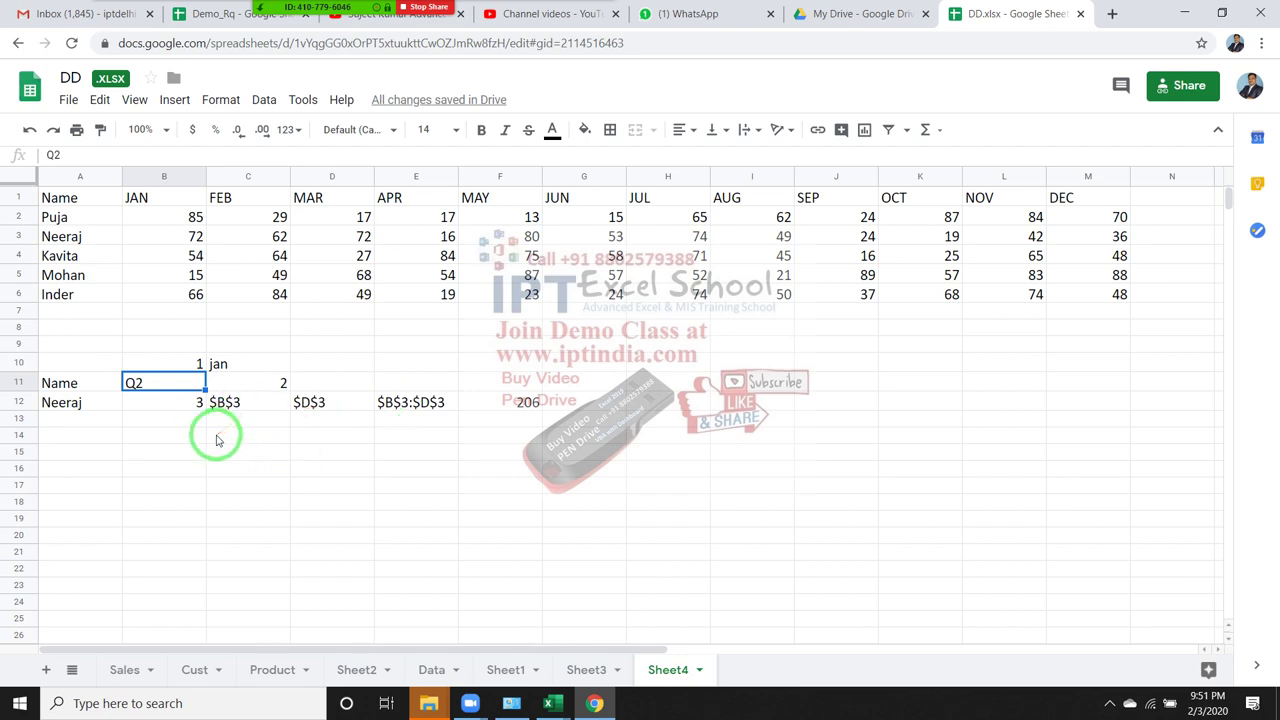
{"action": "left_click", "coordinate": [280, 369]}
{"action": "left_click", "coordinate": [280, 384]}
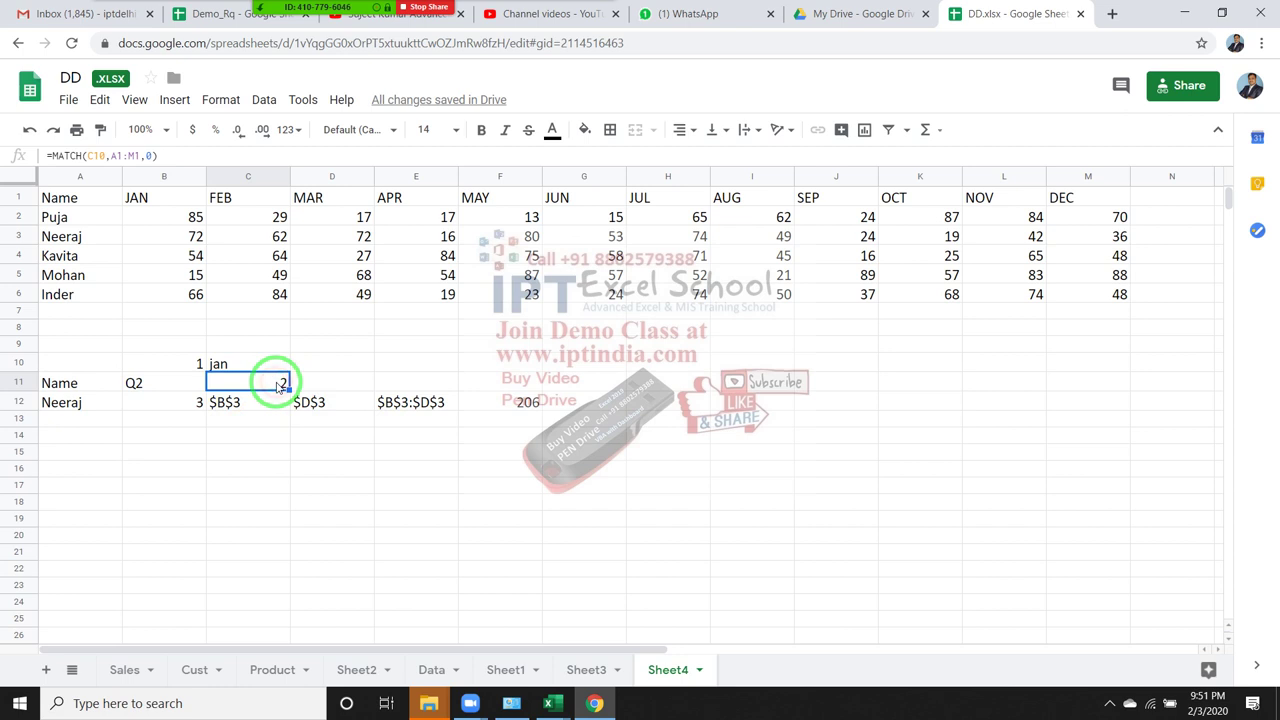
- Replace B10's value with =RIGHT(B11,1) to extract 2 from Q2, undoing an accidental label move
{"action": "left_click", "coordinate": [186, 363]}
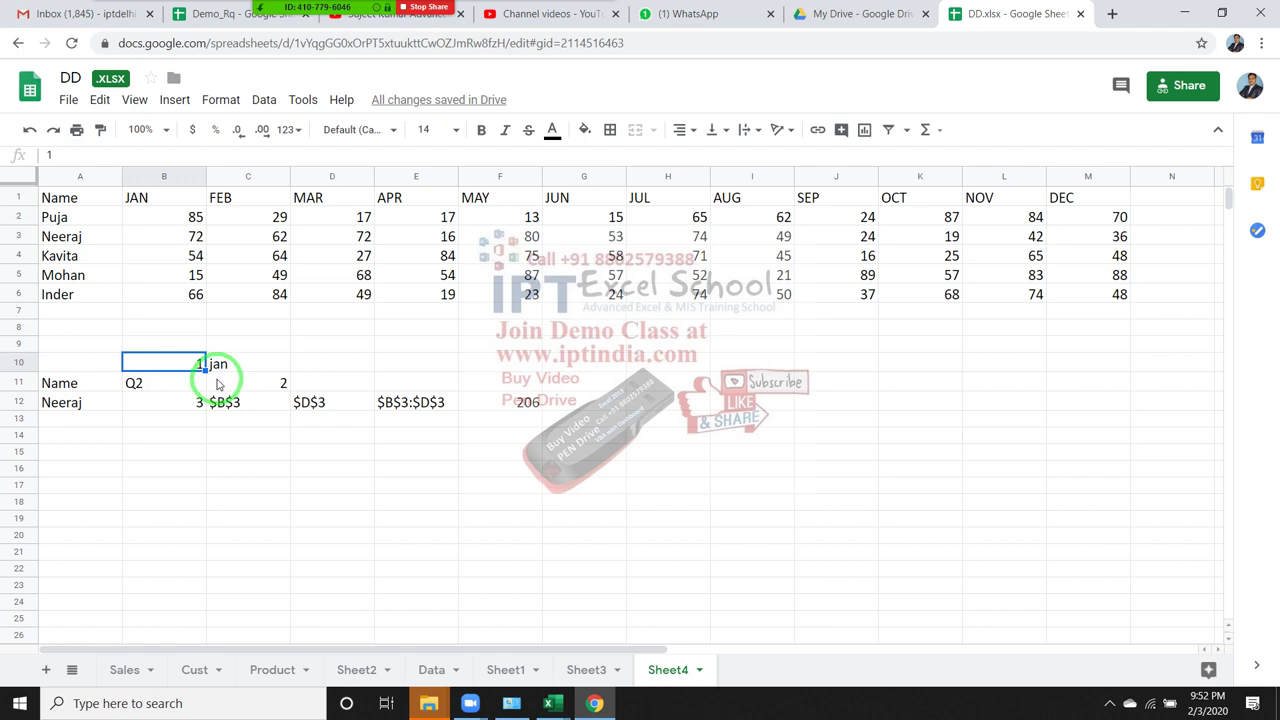
{"action": "type", "text": "=le"}
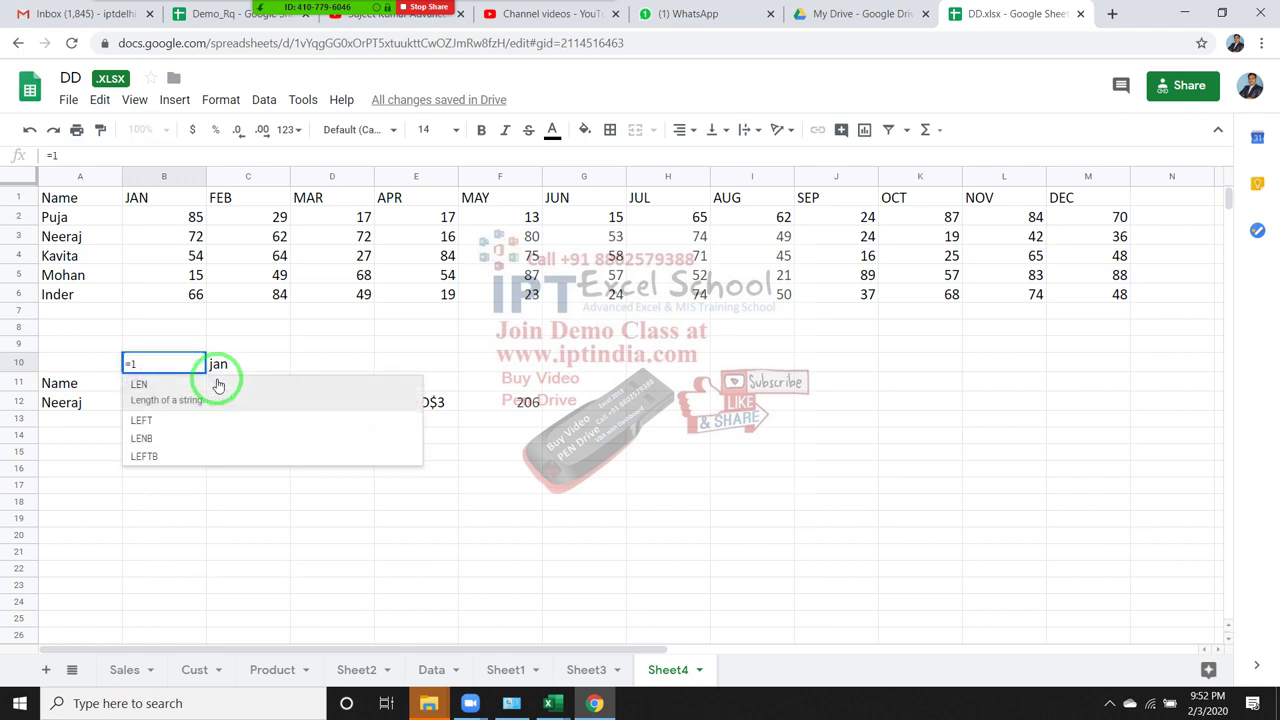
{"action": "key", "text": "BackSpace"}
{"action": "type", "text": "ri"}
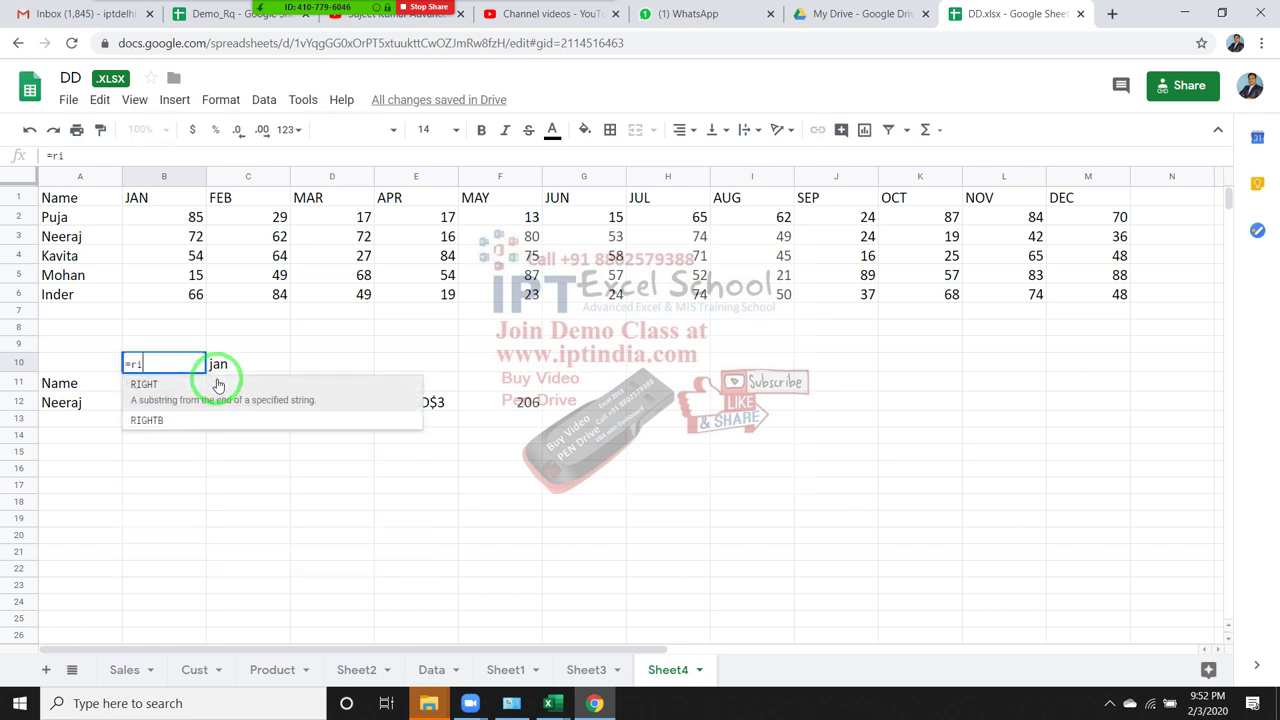
{"action": "left_click", "coordinate": [218, 385]}
{"action": "key", "text": "Down"}
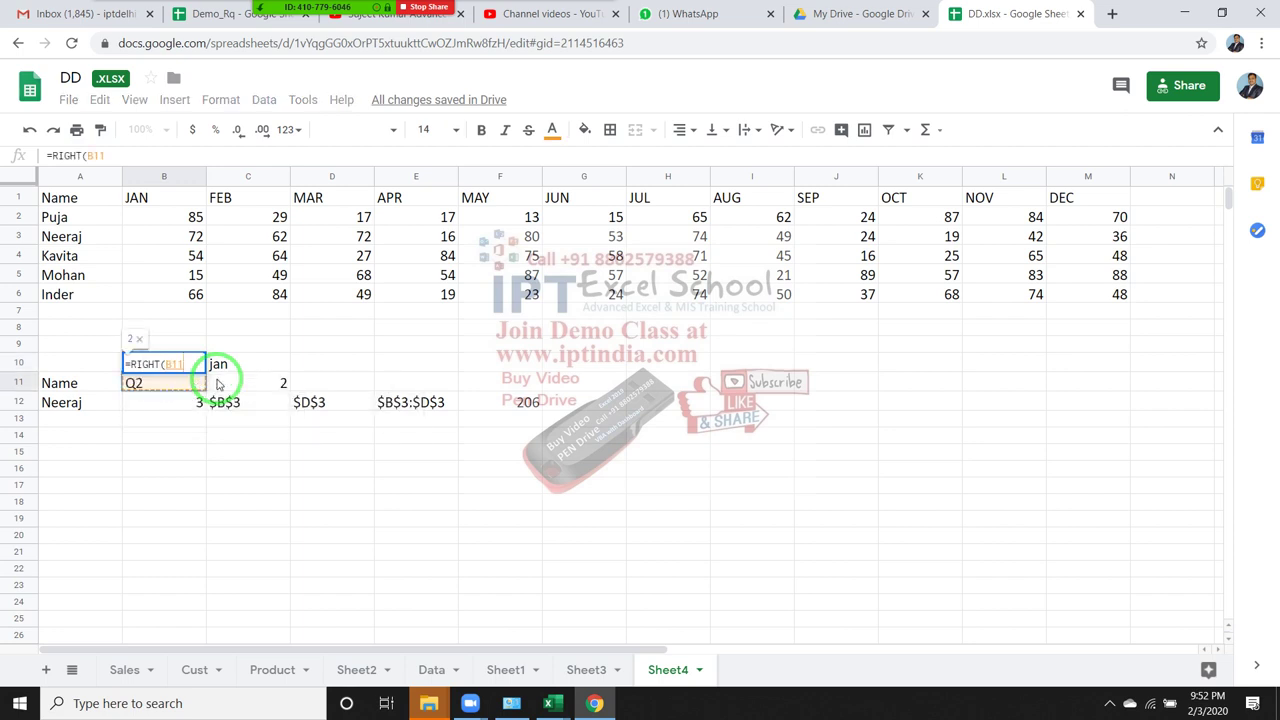
{"action": "key", "text": "Return"}
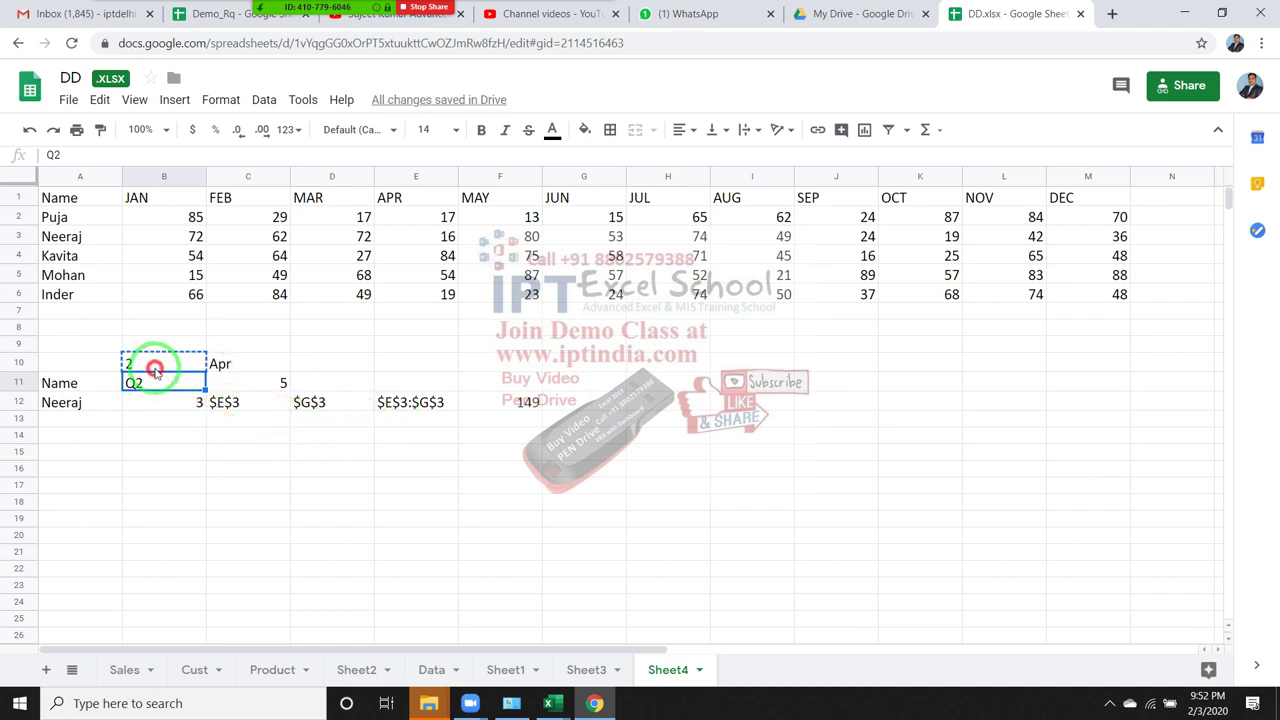
{"action": "left_click_drag", "start_coordinate": [155, 369], "coordinate": [150, 364]}
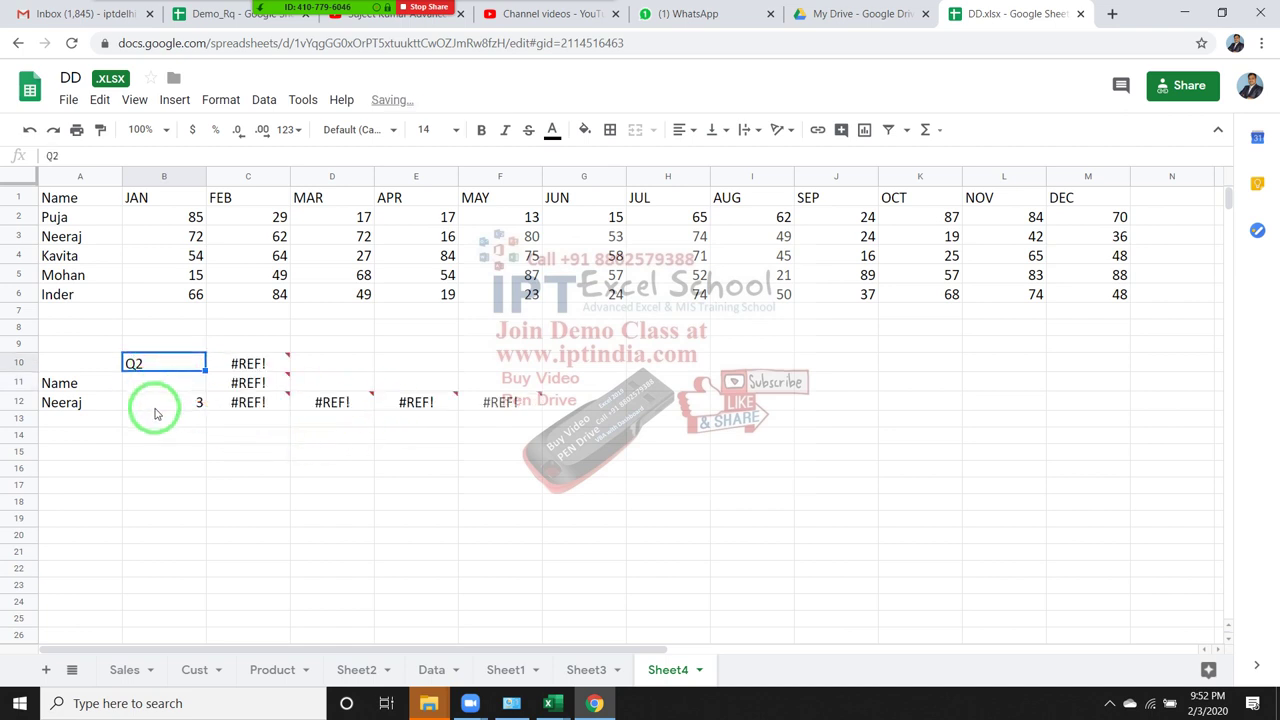
{"action": "key", "text": "ctrl+z"}
{"action": "left_click", "coordinate": [233, 428]}
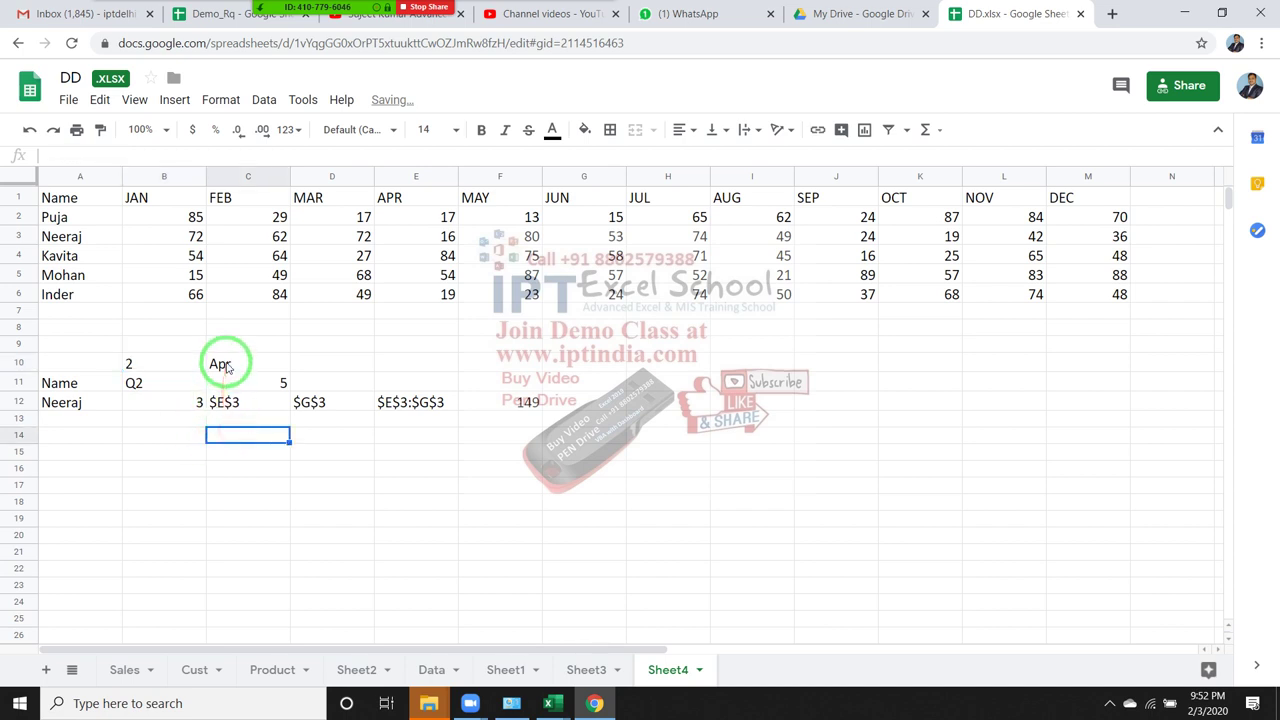
{"action": "left_click", "coordinate": [478, 410]}
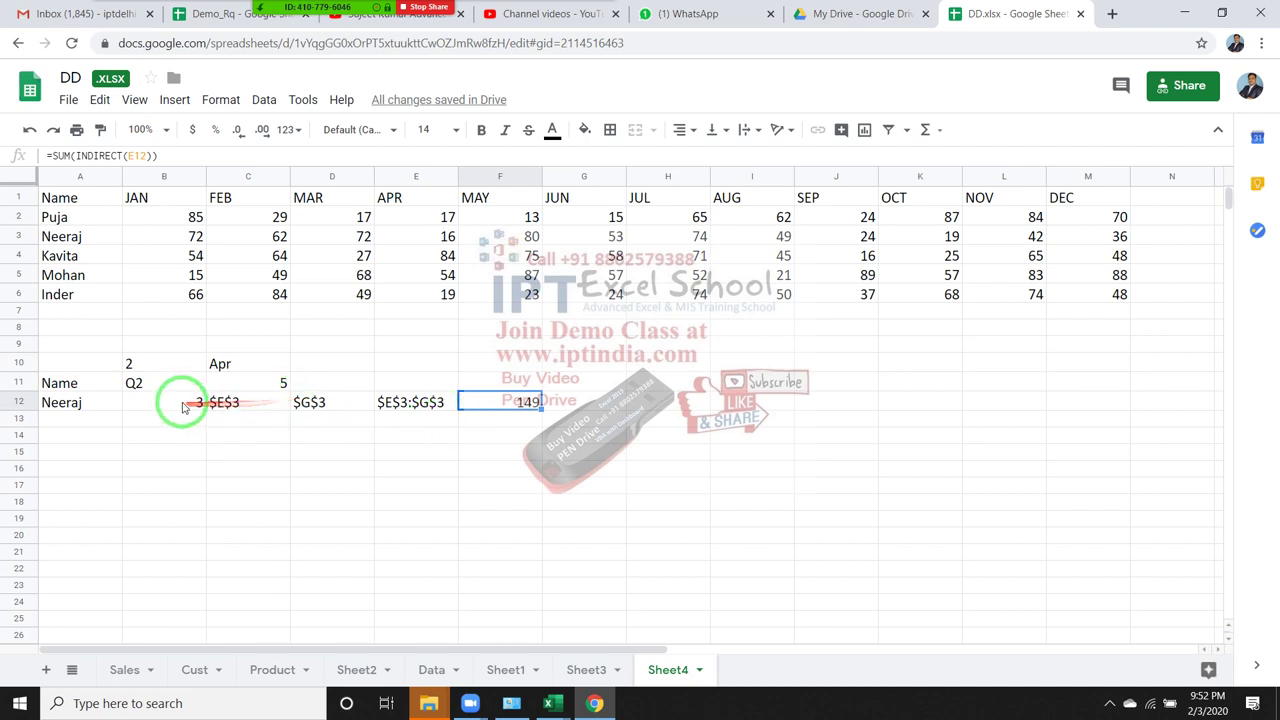
{"action": "left_click", "coordinate": [315, 410]}
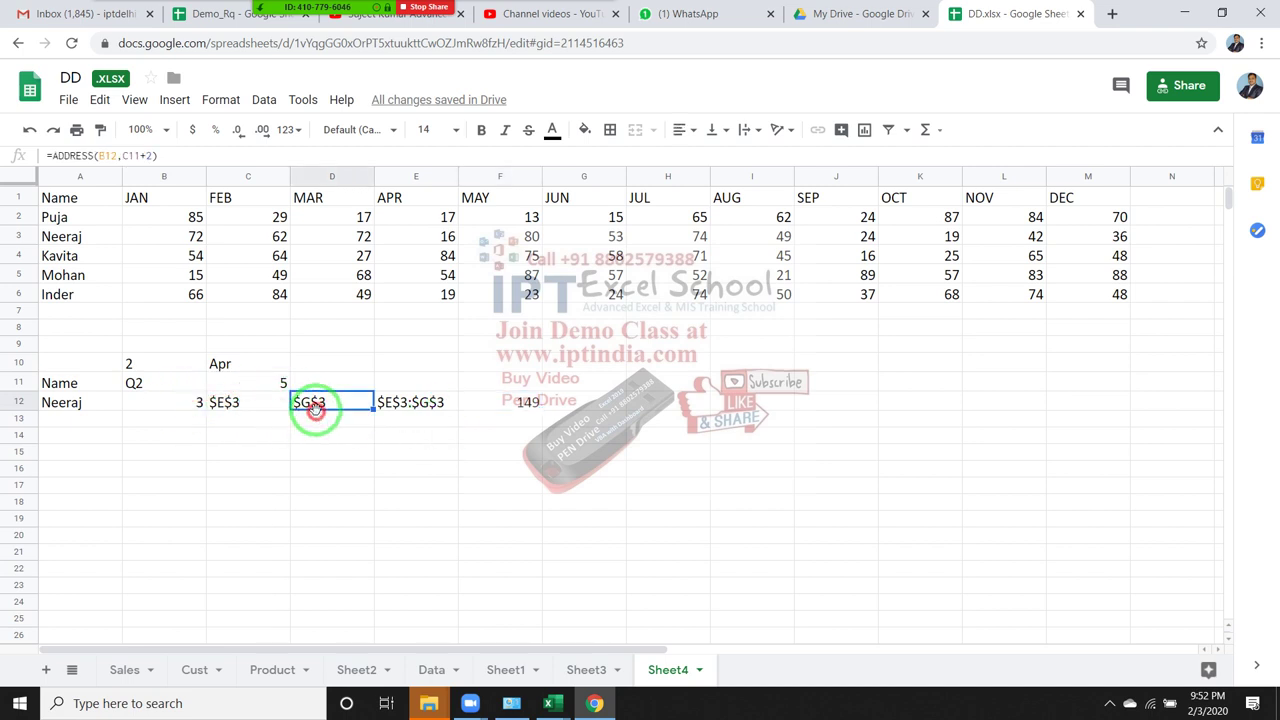
{"action": "left_click", "coordinate": [180, 449]}
{"action": "left_click", "coordinate": [175, 402]}
{"action": "left_click_drag", "start_coordinate": [175, 402], "coordinate": [405, 405]}
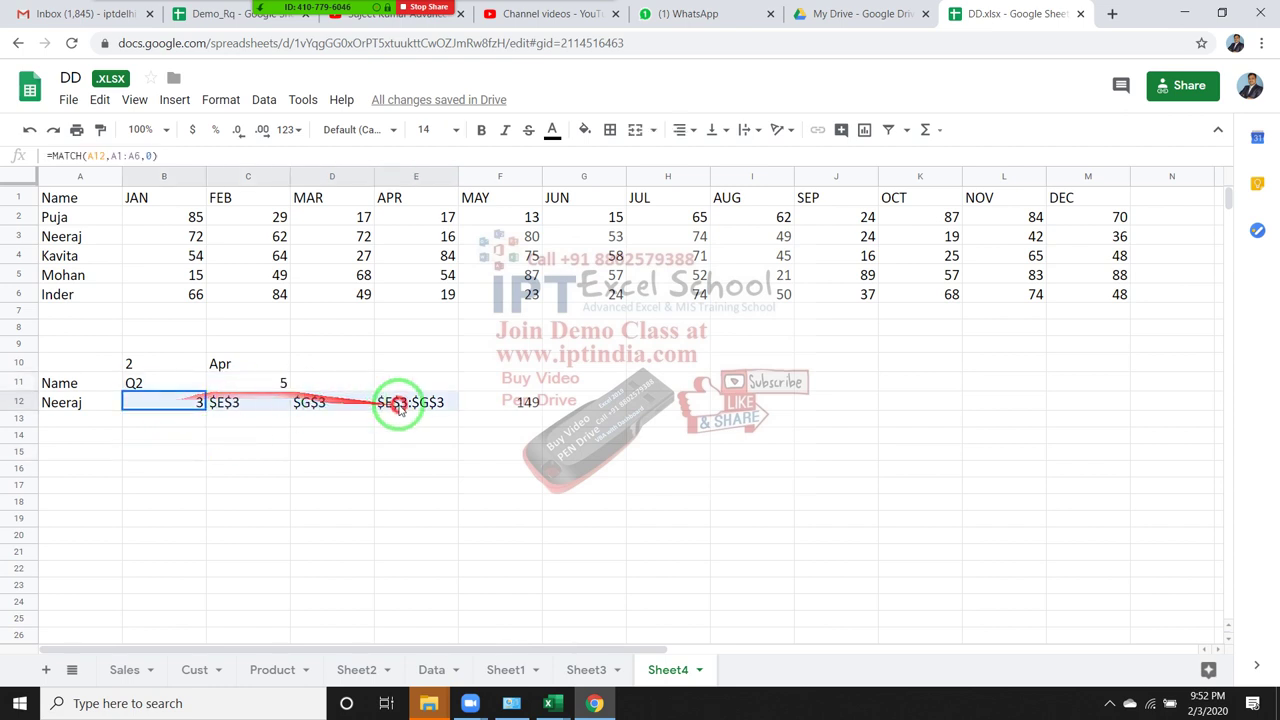
{"action": "left_click", "coordinate": [511, 405]}
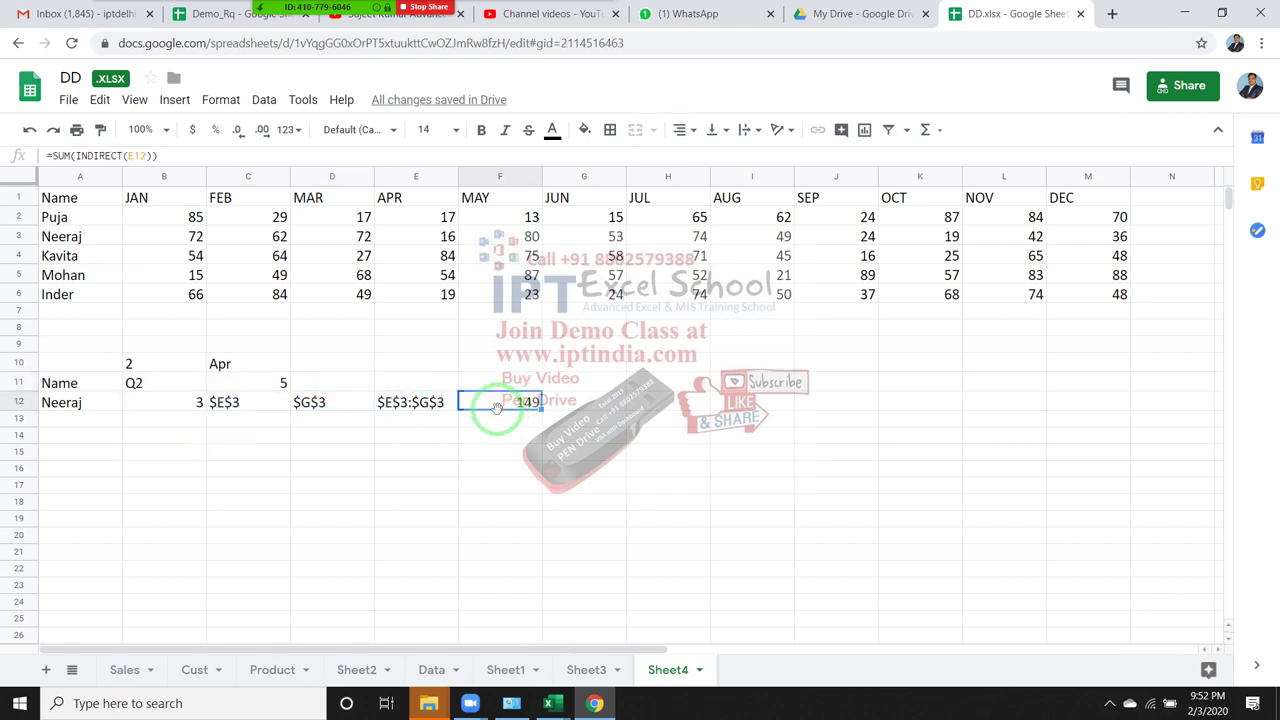
{"action": "left_click", "coordinate": [190, 401]}
{"action": "left_click", "coordinate": [238, 367]}
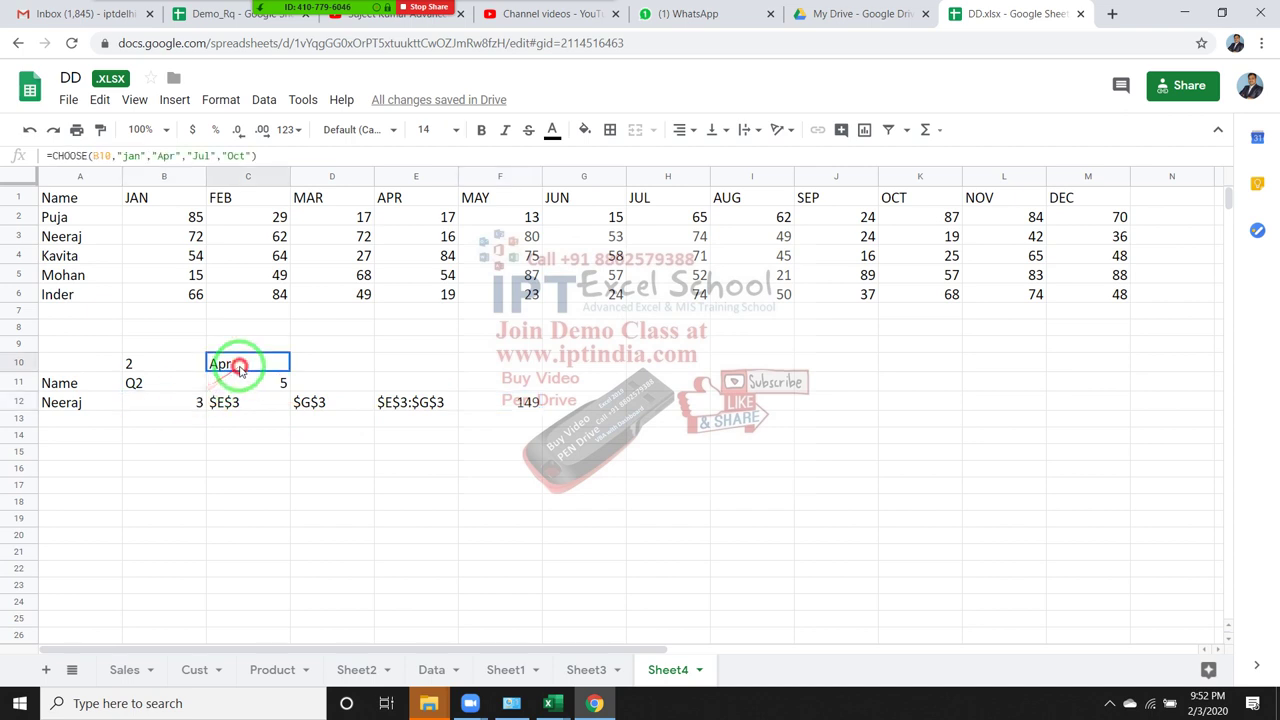
- Copy the RIGHT(B11,1) expression from B10's formula
{"action": "double_click", "coordinate": [240, 367]}
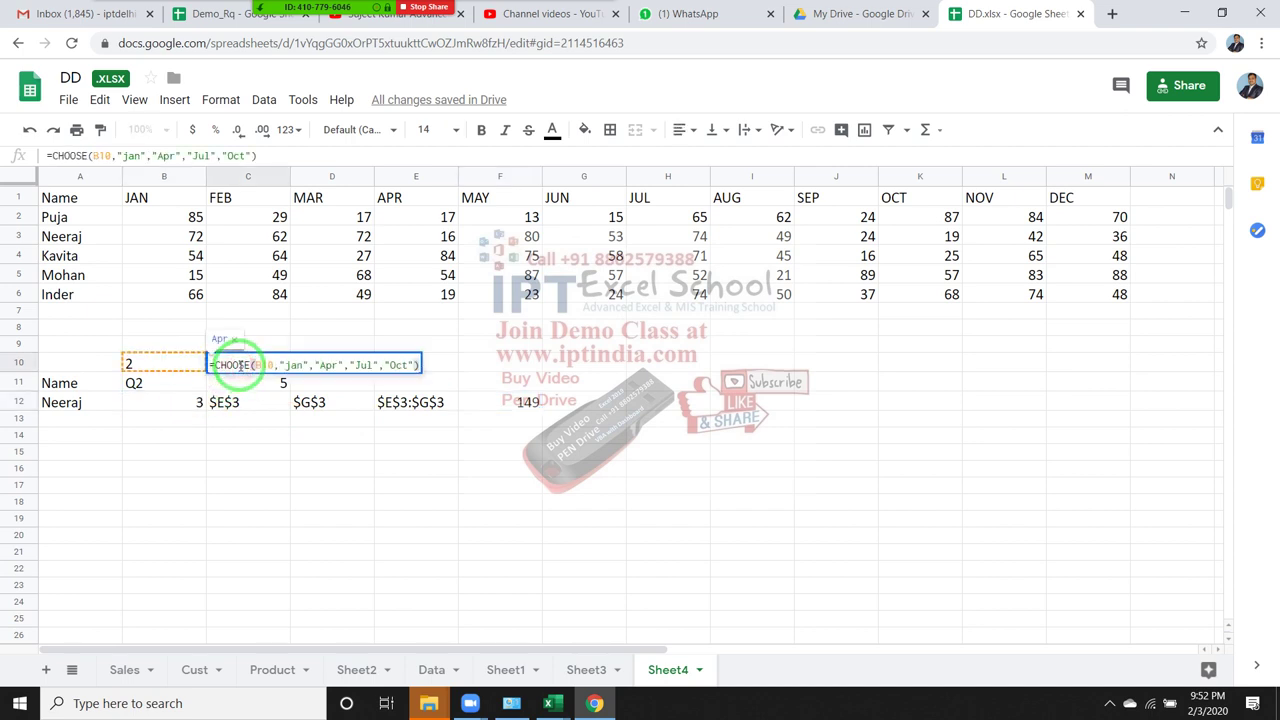
{"action": "key", "text": "Escape"}
{"action": "left_click", "coordinate": [175, 364]}
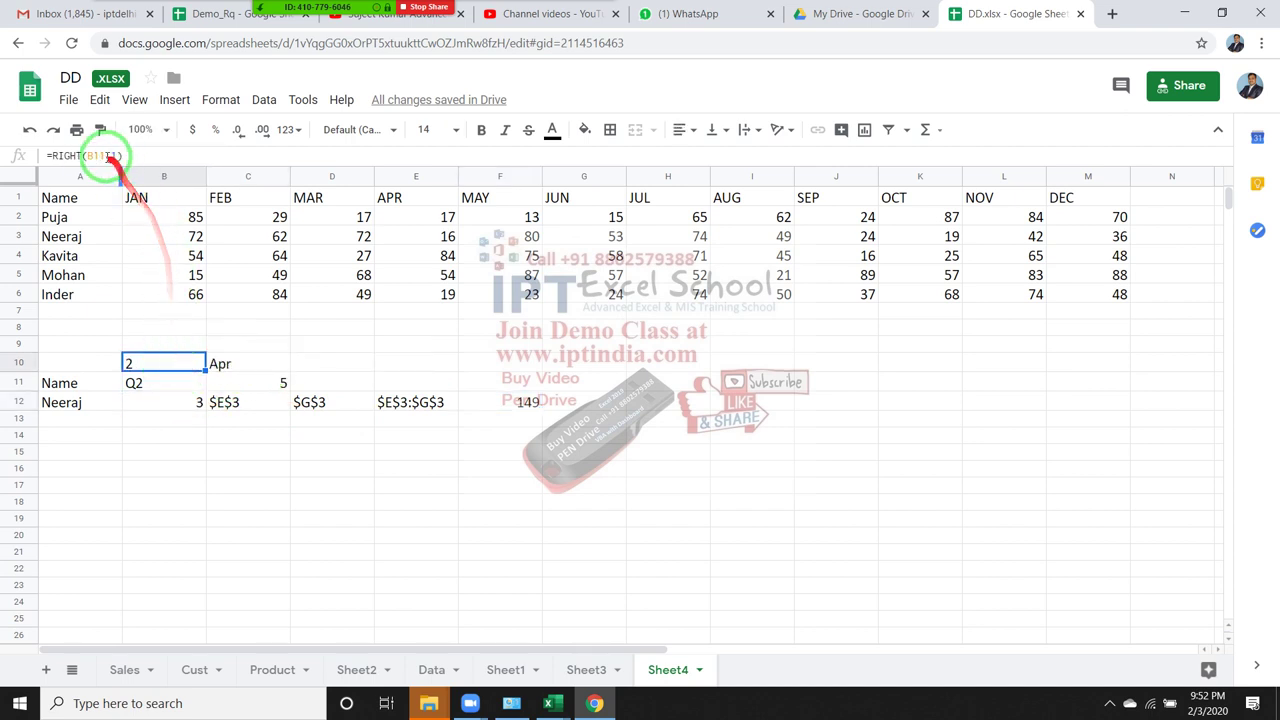
{"action": "left_click_drag", "start_coordinate": [52, 156], "coordinate": [155, 156]}
{"action": "key", "text": "ctrl+c"}
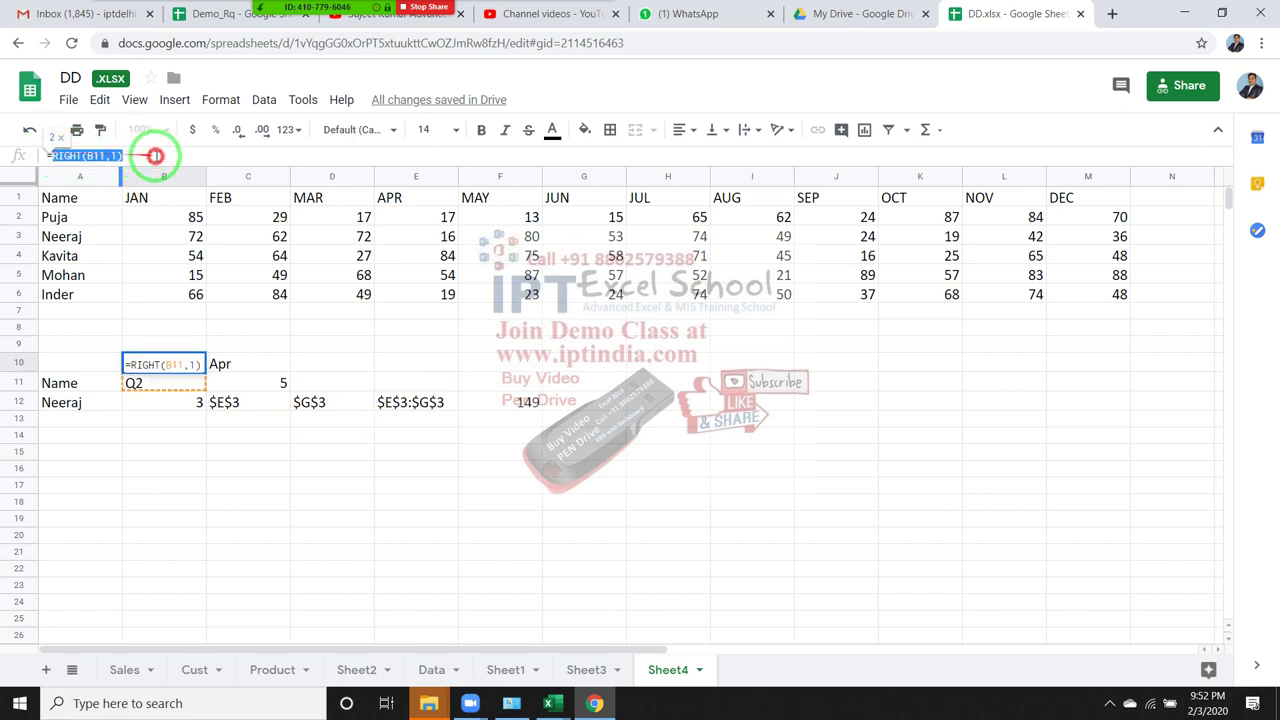
{"action": "key", "text": "Escape"}
- Paste RIGHT(B11,1) over the B10 reference in C10's CHOOSE formula, still showing Apr
{"action": "left_click", "coordinate": [243, 355]}
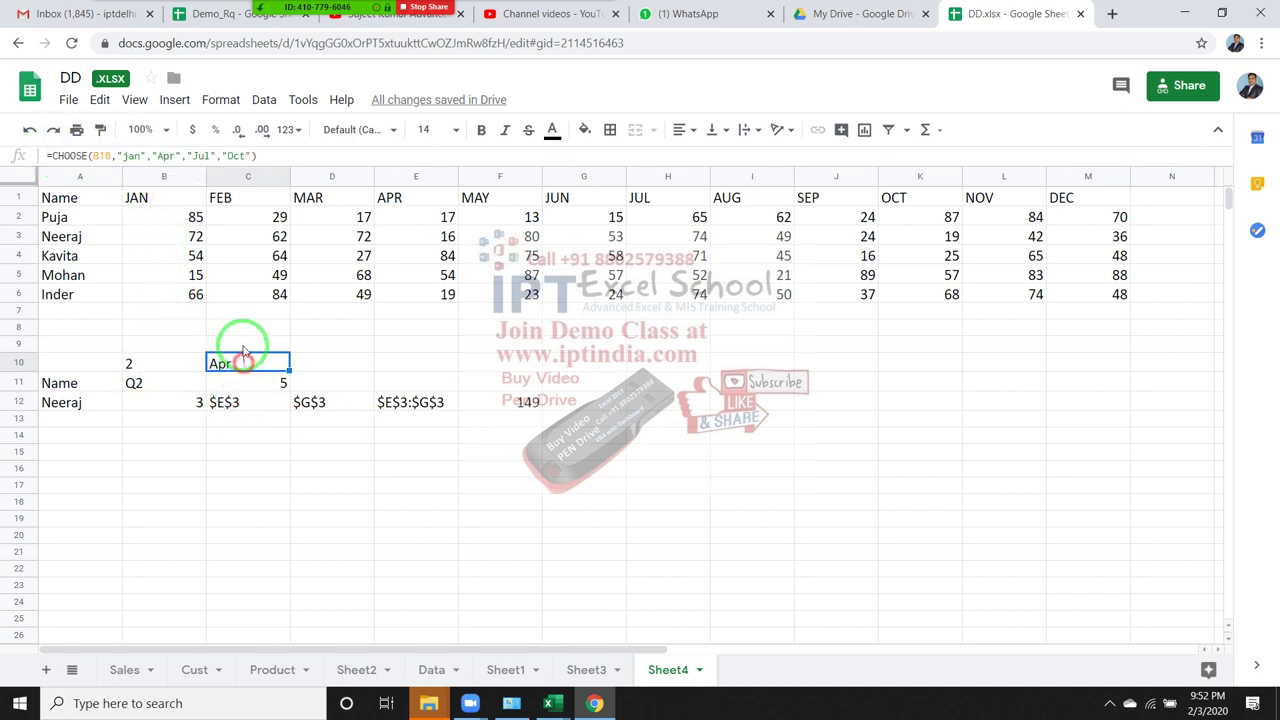
{"action": "double_click", "coordinate": [103, 156]}
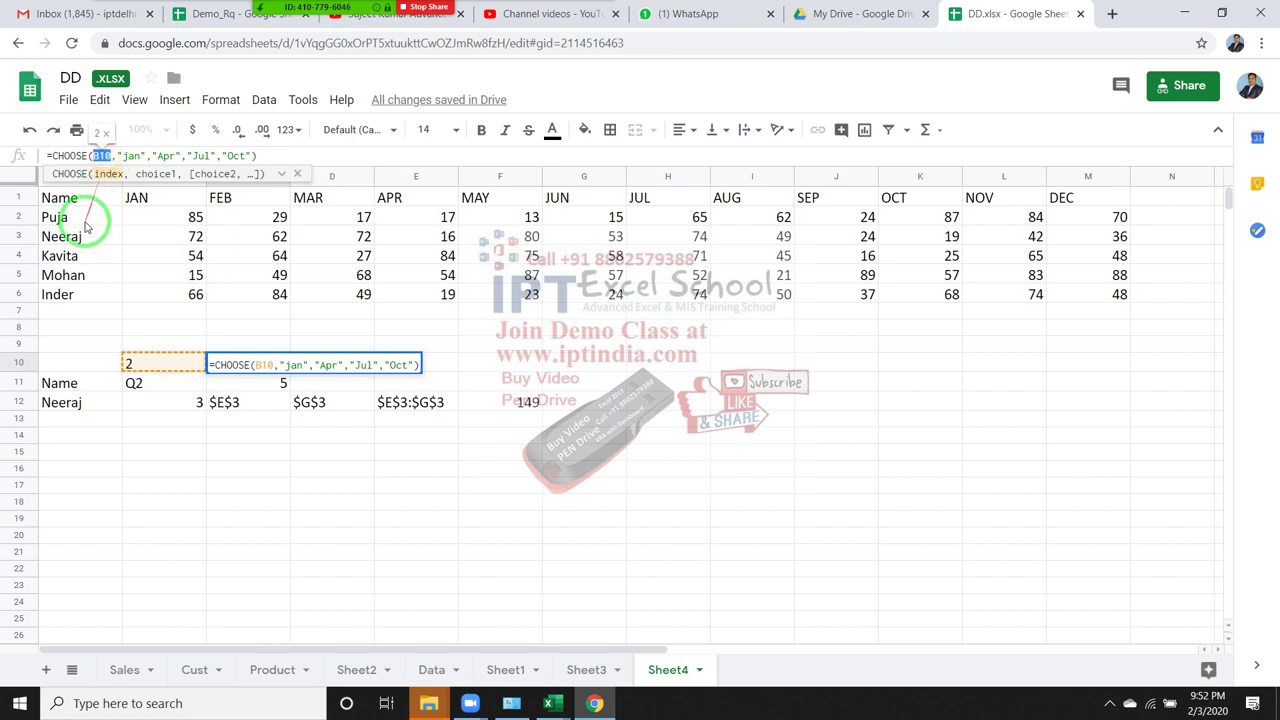
{"action": "key", "text": "ctrl+v"}
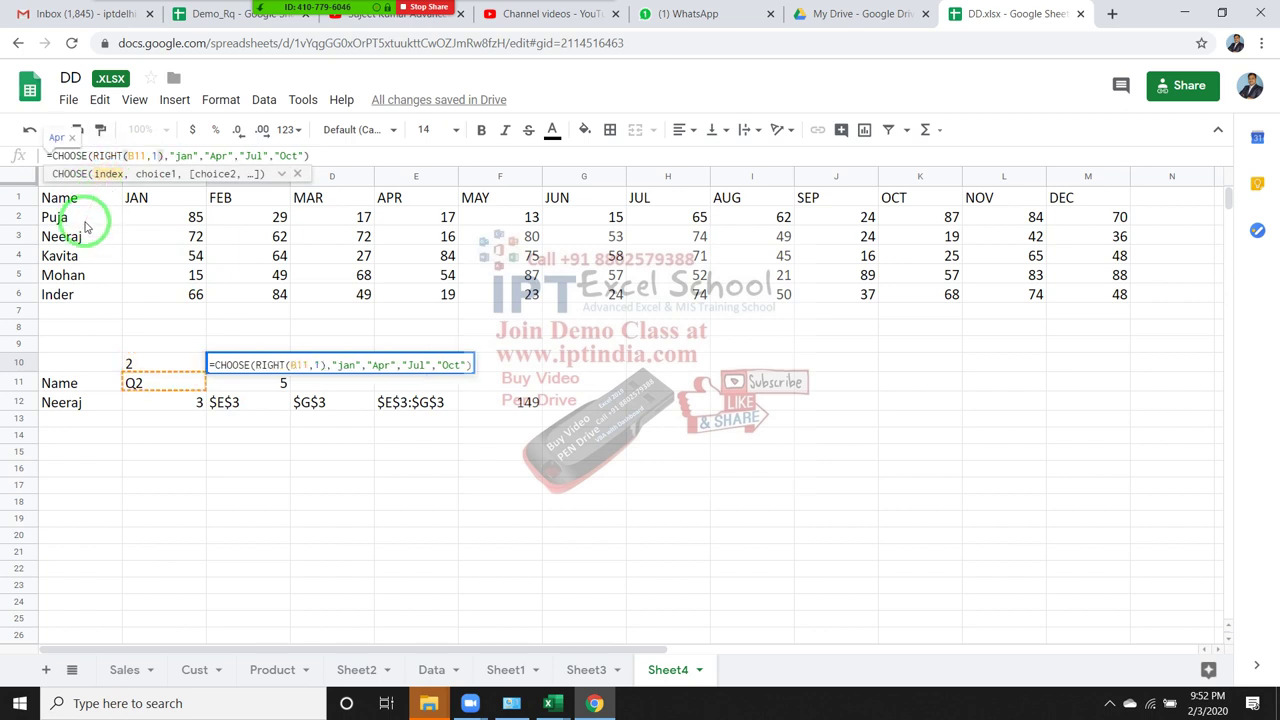
{"action": "key", "text": "Return"}
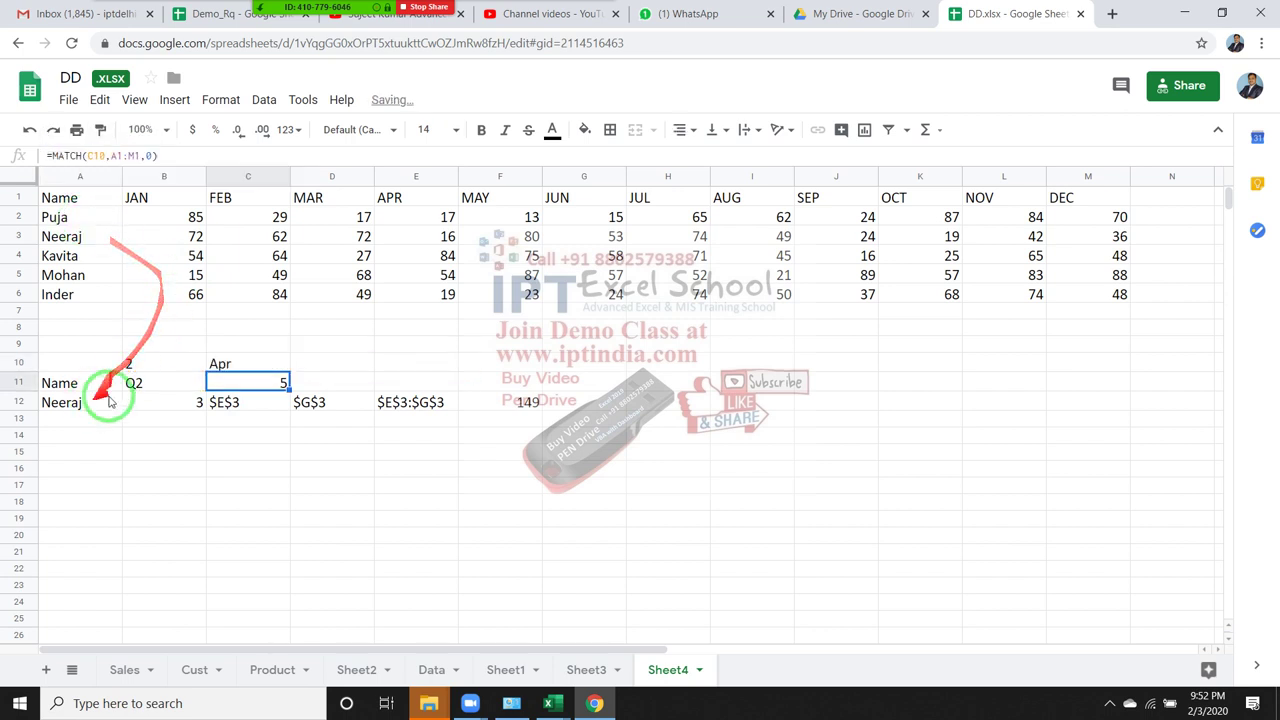
{"action": "left_click", "coordinate": [240, 366]}
- Clear the helper value from B10 and copy C10's full CHOOSE formula
{"action": "left_click", "coordinate": [134, 358]}
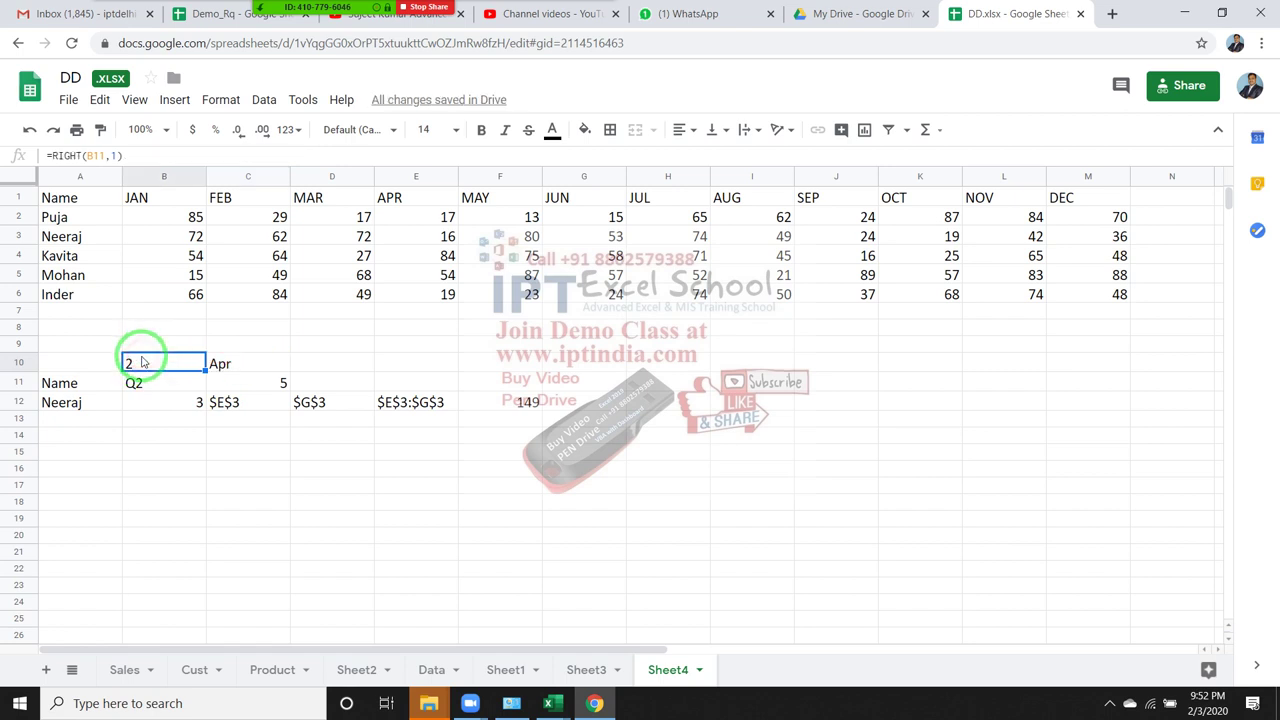
{"action": "key", "text": "Delete"}
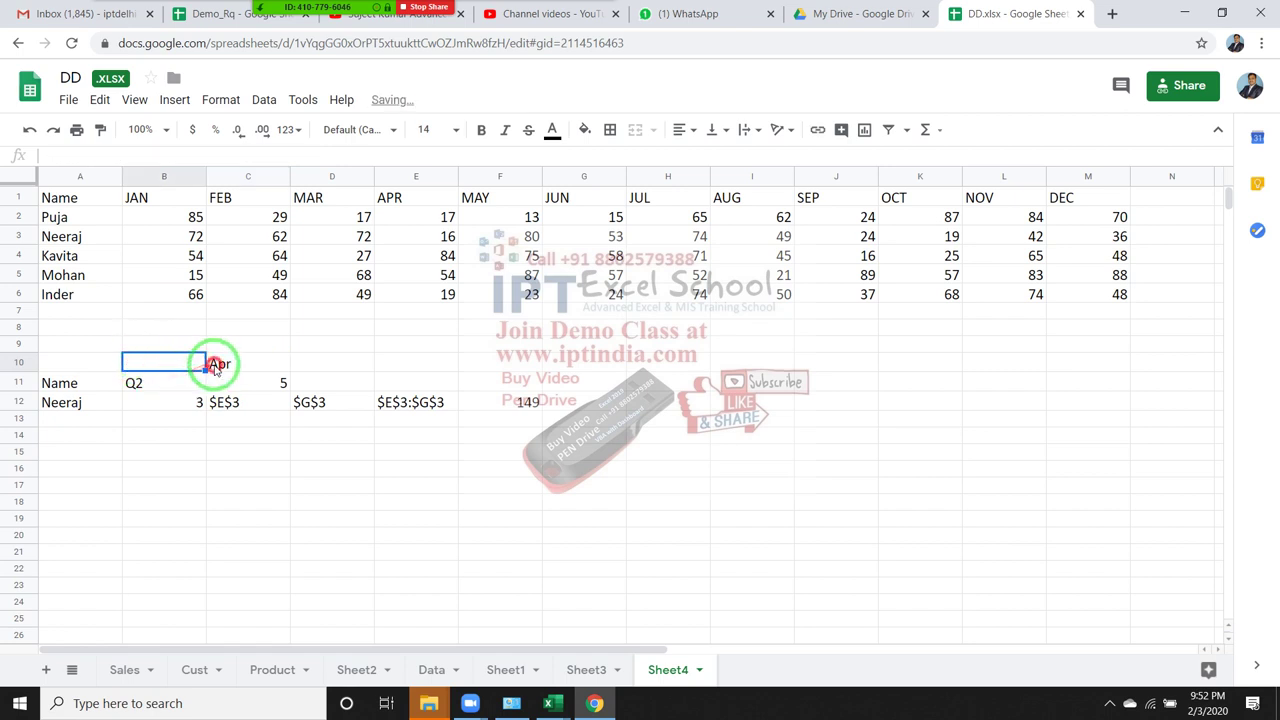
{"action": "left_click", "coordinate": [212, 364]}
{"action": "left_click_drag", "start_coordinate": [47, 155], "coordinate": [354, 180]}
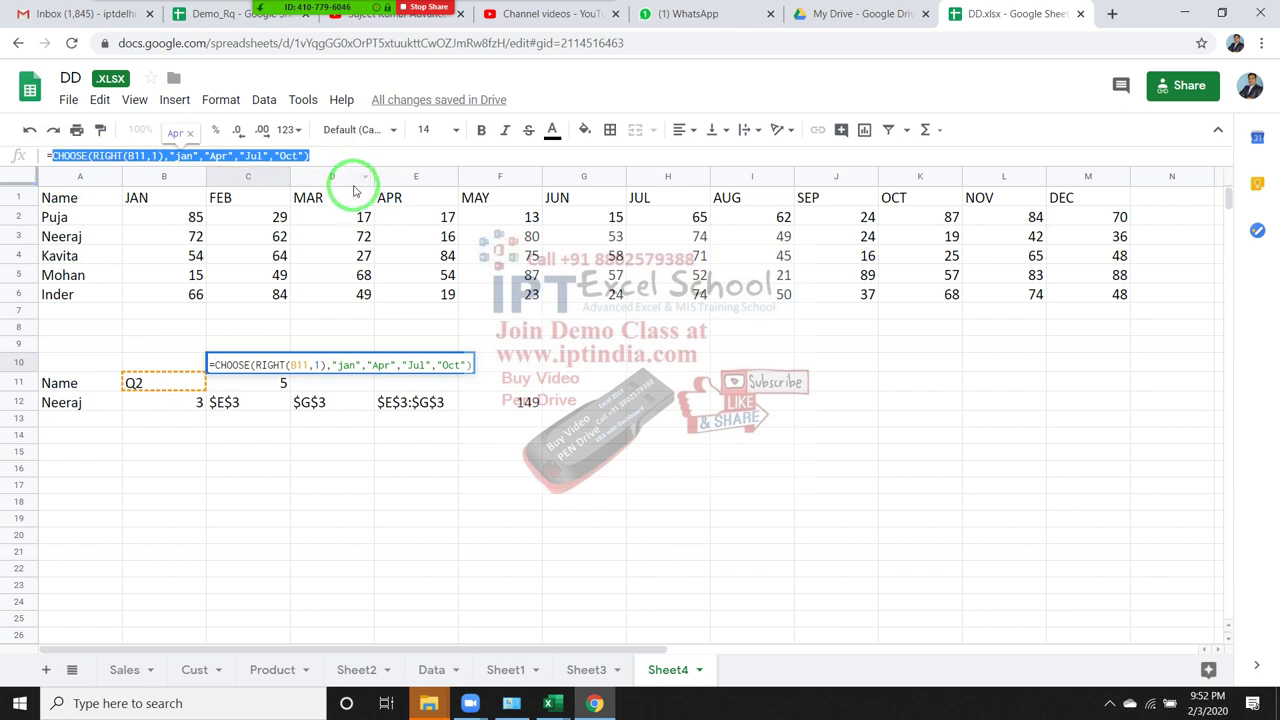
{"action": "key", "text": "Escape"}
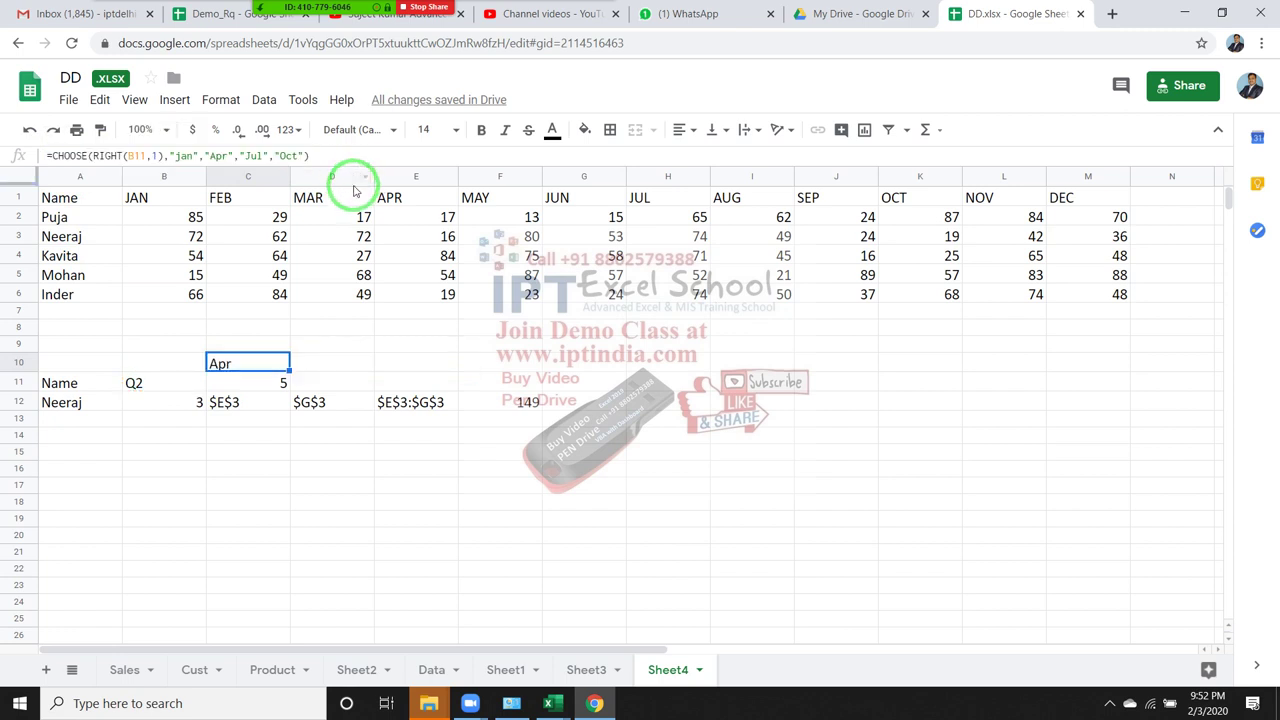
{"action": "left_click", "coordinate": [228, 384]}
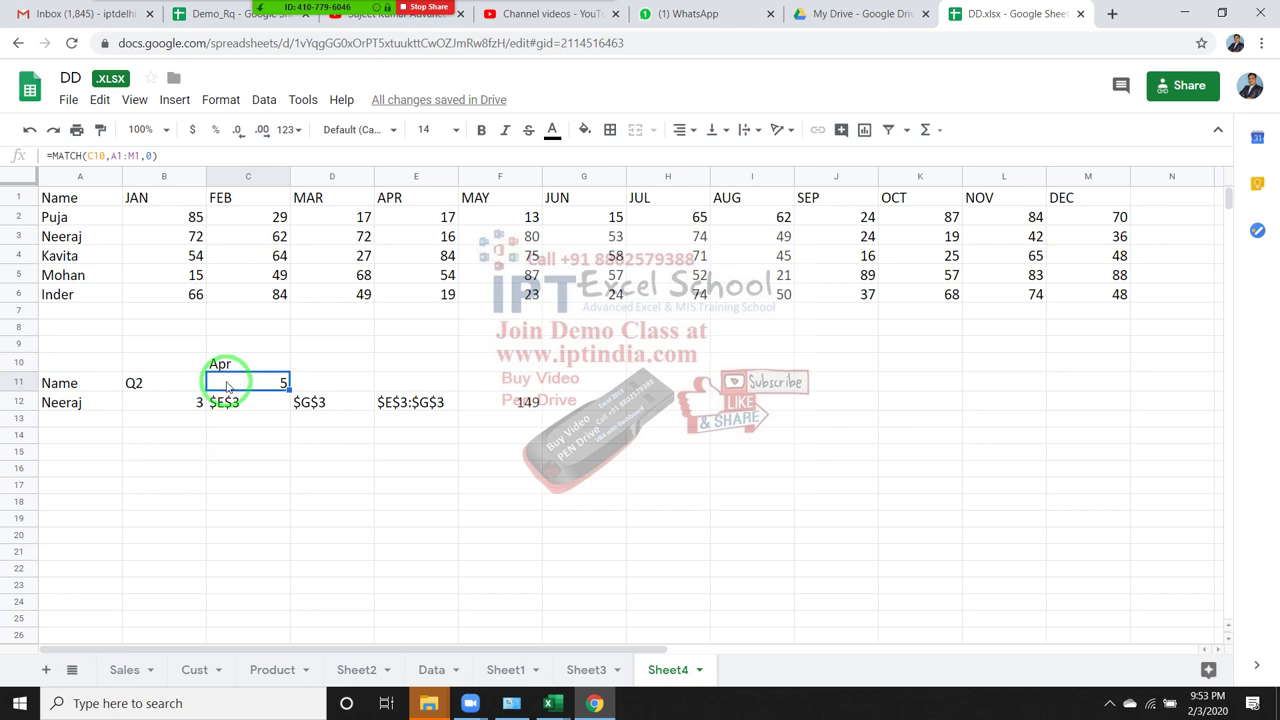
- Replace the C10 reference in C11's MATCH with the pasted CHOOSE month formula
{"action": "double_click", "coordinate": [97, 155]}
{"action": "type", "text": "CHOOSE(RIGHT(B11,1),\"jan\",\"Apr\",\"Jul\",\"Oct\")"}
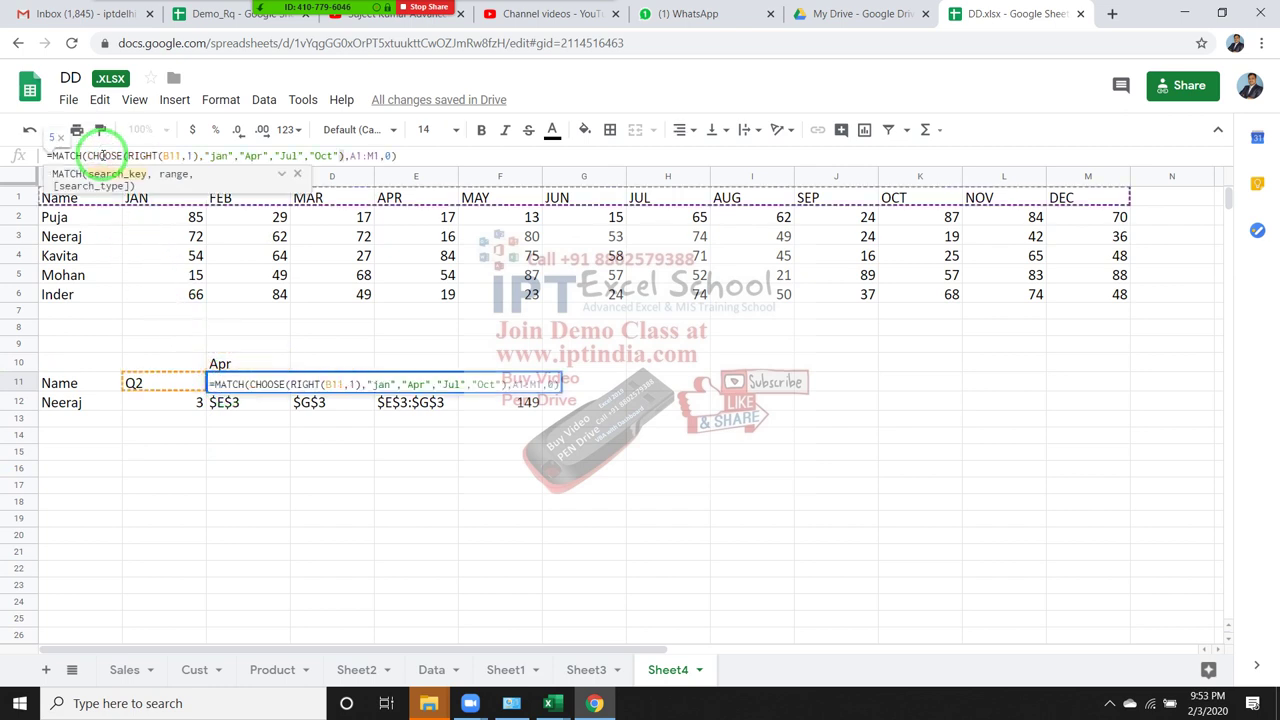
{"action": "key", "text": "Return"}
{"action": "key", "text": "Up"}
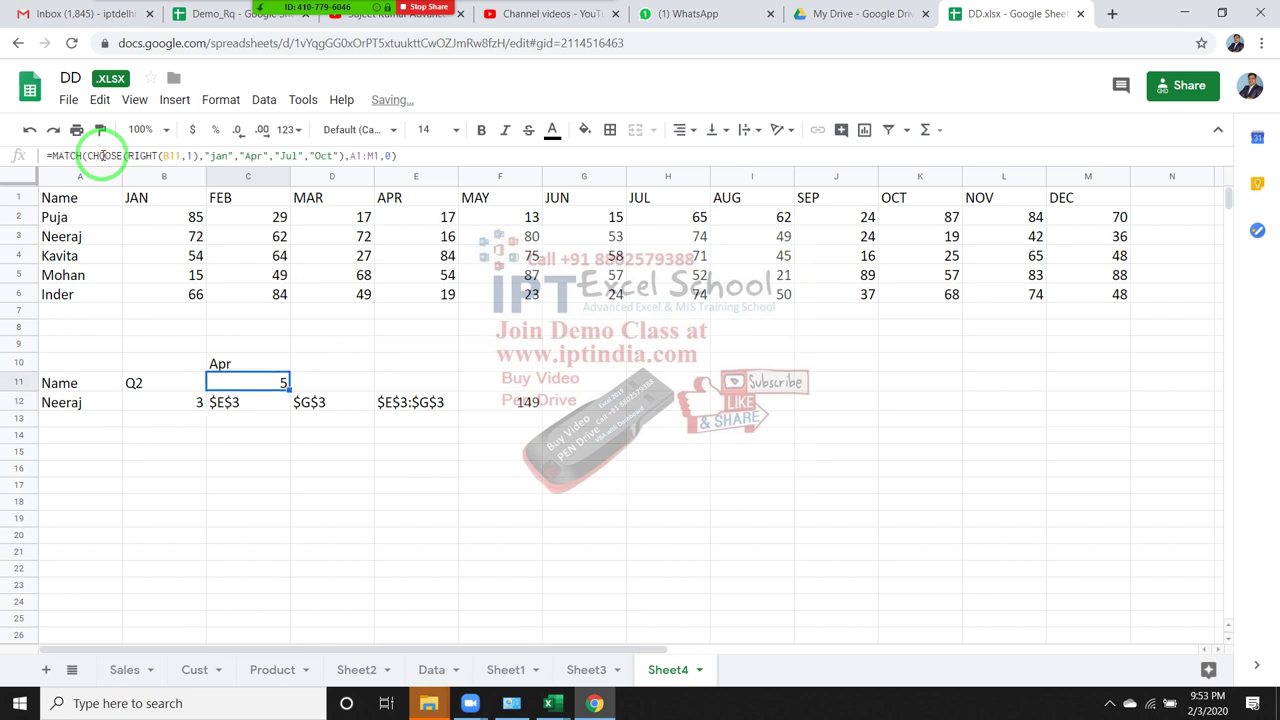
- Clear helper cell C10 and copy C11's nested MATCH formula, which still returns 5
{"action": "key", "text": "Up"}
{"action": "key", "text": "Delete"}
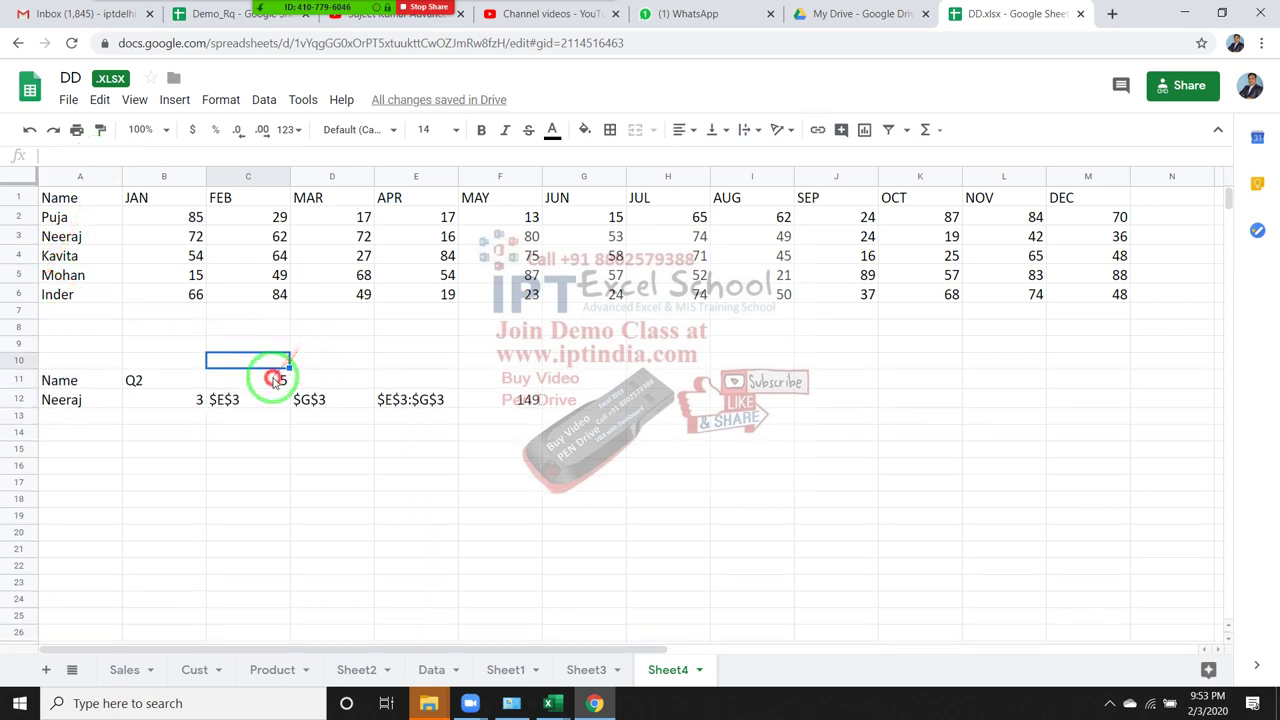
{"action": "left_click", "coordinate": [266, 378]}
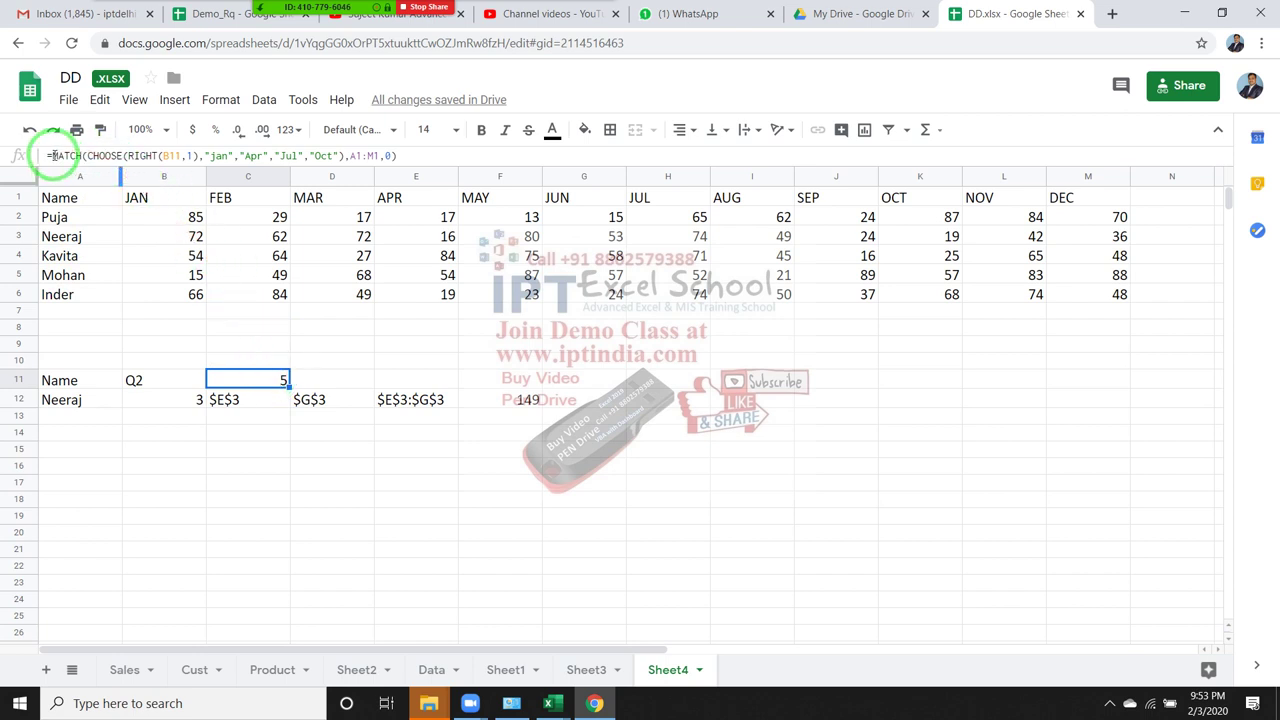
{"action": "left_click_drag", "start_coordinate": [53, 155], "coordinate": [480, 153]}
{"action": "key", "text": "ctrl+c"}
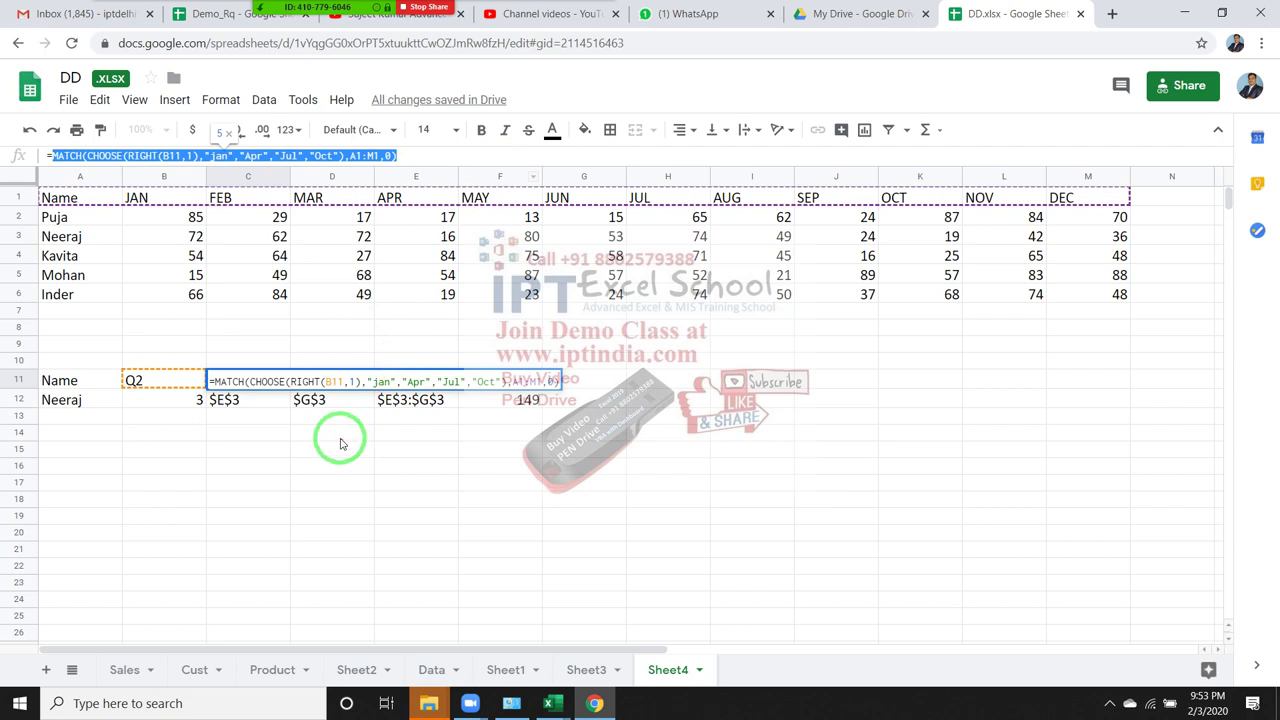
{"action": "key", "text": "Escape"}
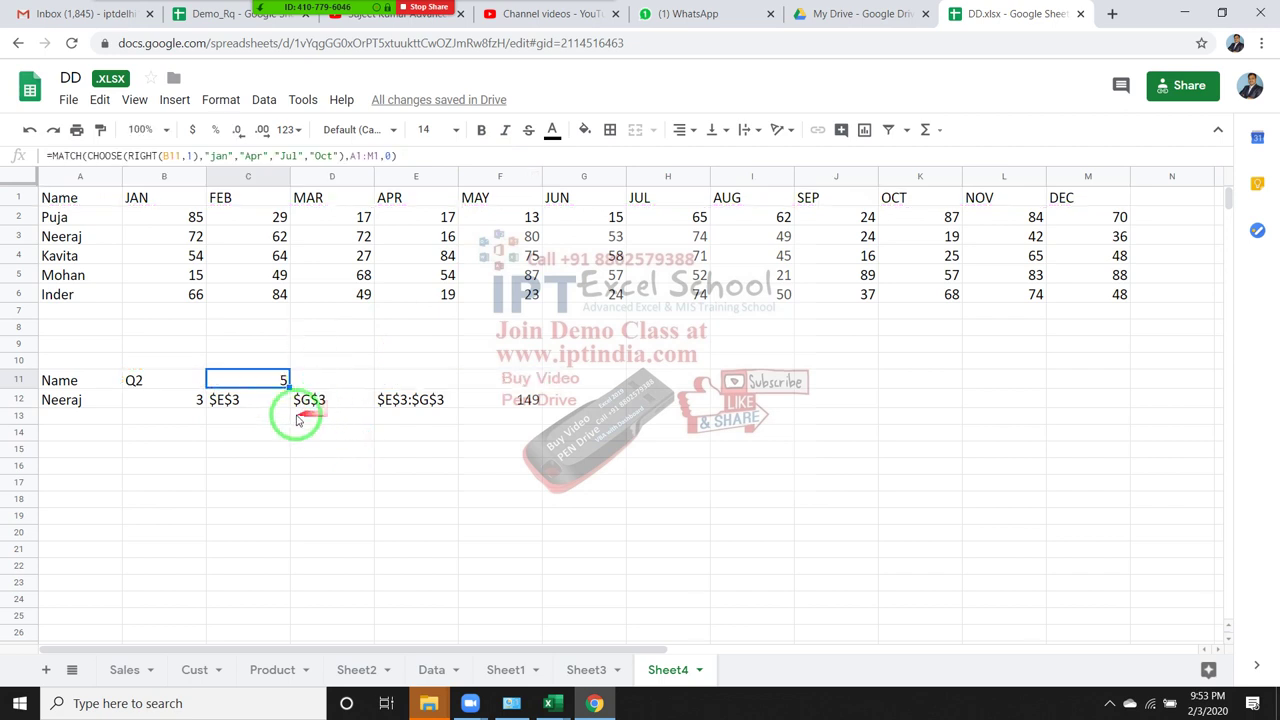
{"action": "left_click", "coordinate": [261, 406]}
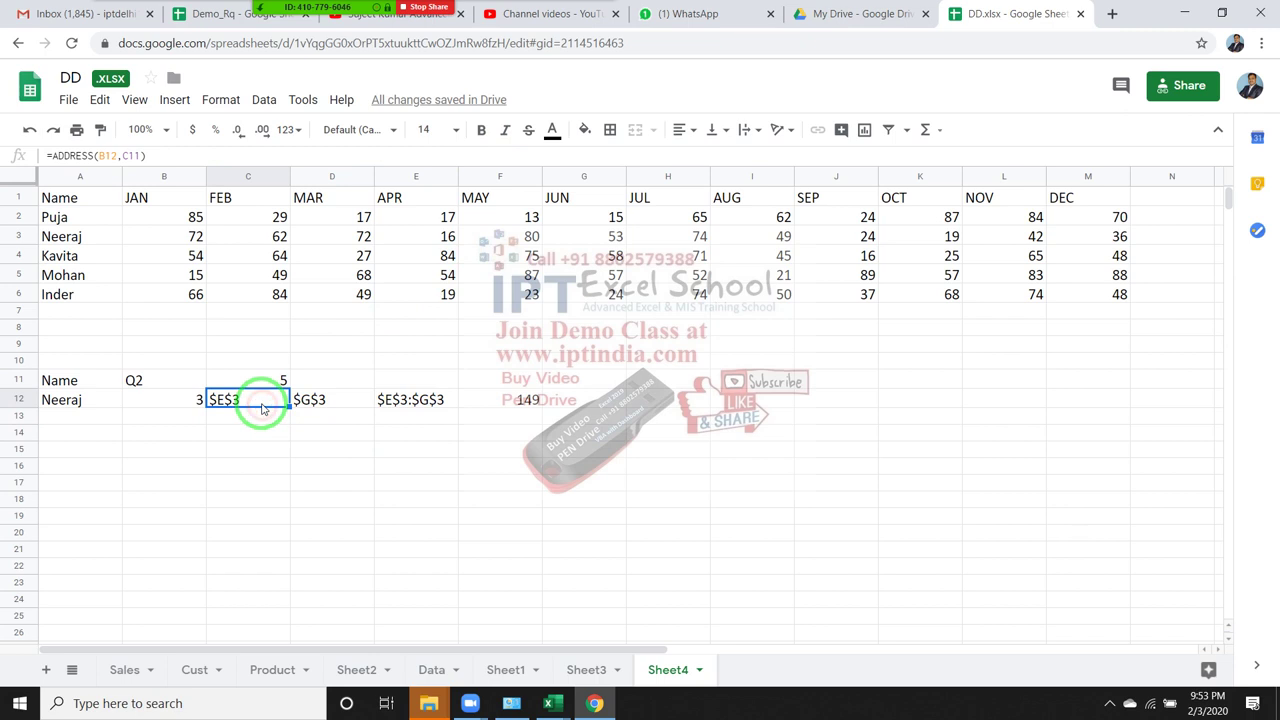
- Replace C11 in both the C12 and D12 ADDRESS formulas with the month MATCH(CHOOSE…) expression
{"action": "double_click", "coordinate": [130, 155]}
{"action": "key", "text": "ctrl+v"}
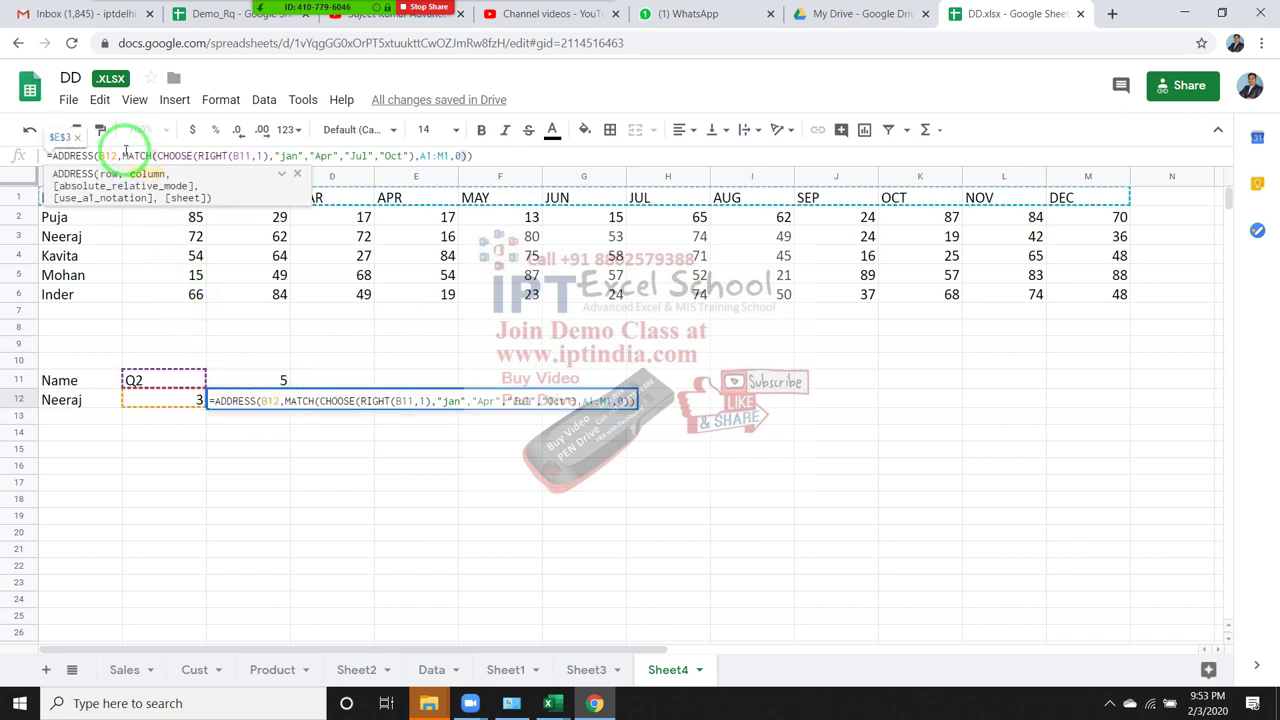
{"action": "key", "text": "Return"}
{"action": "key", "text": "Up"}
{"action": "key", "text": "Right"}
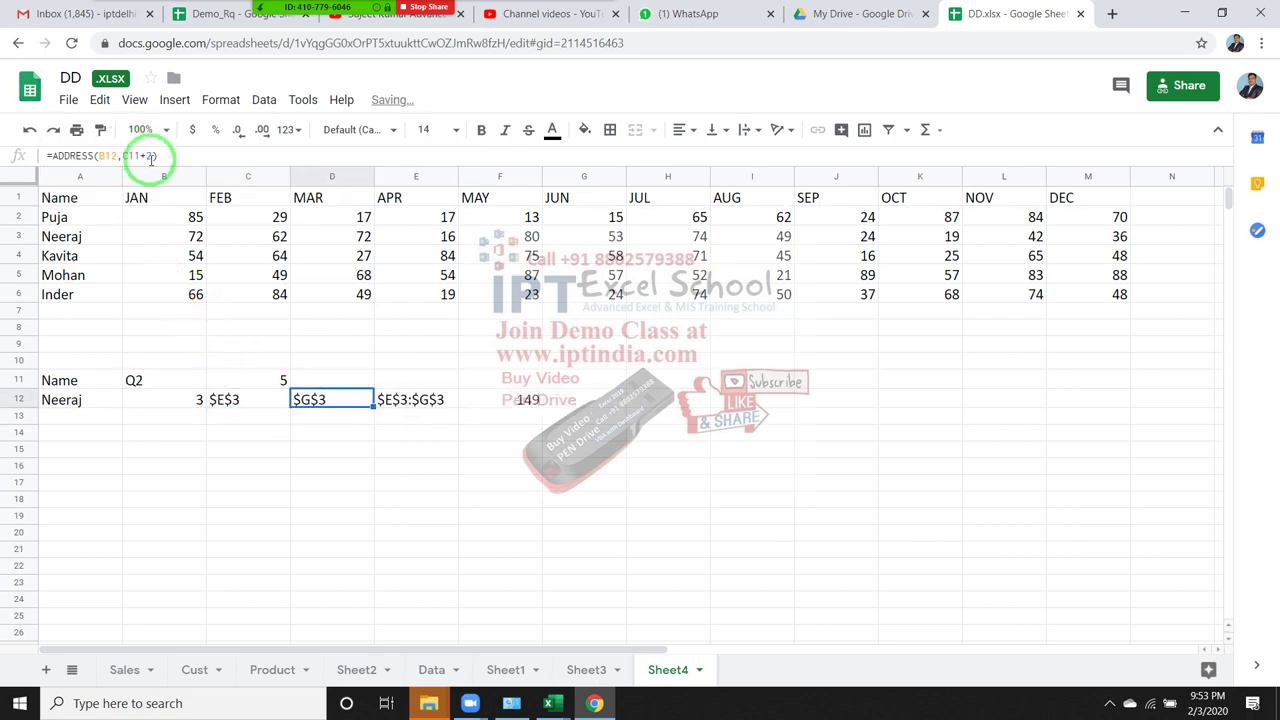
{"action": "double_click", "coordinate": [133, 155]}
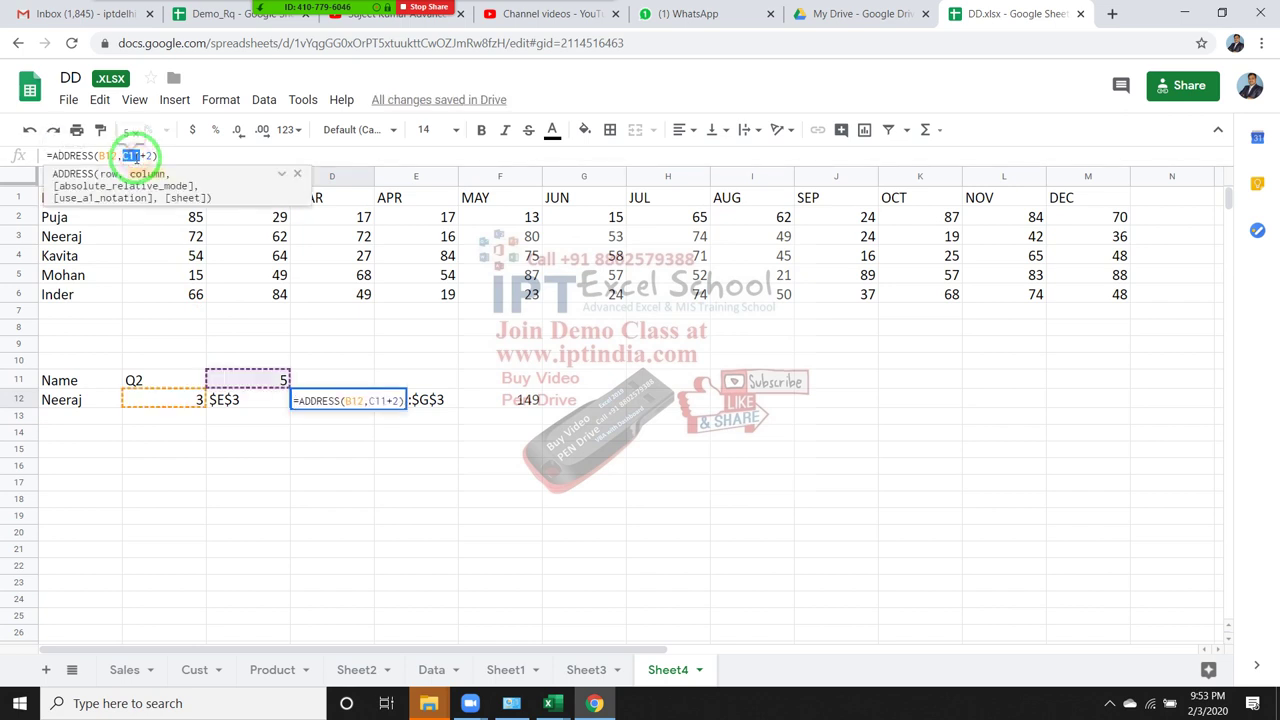
{"action": "key", "text": "ctrl+v"}
{"action": "key", "text": "Return"}
{"action": "key", "text": "Up"}
{"action": "key", "text": "Left"}
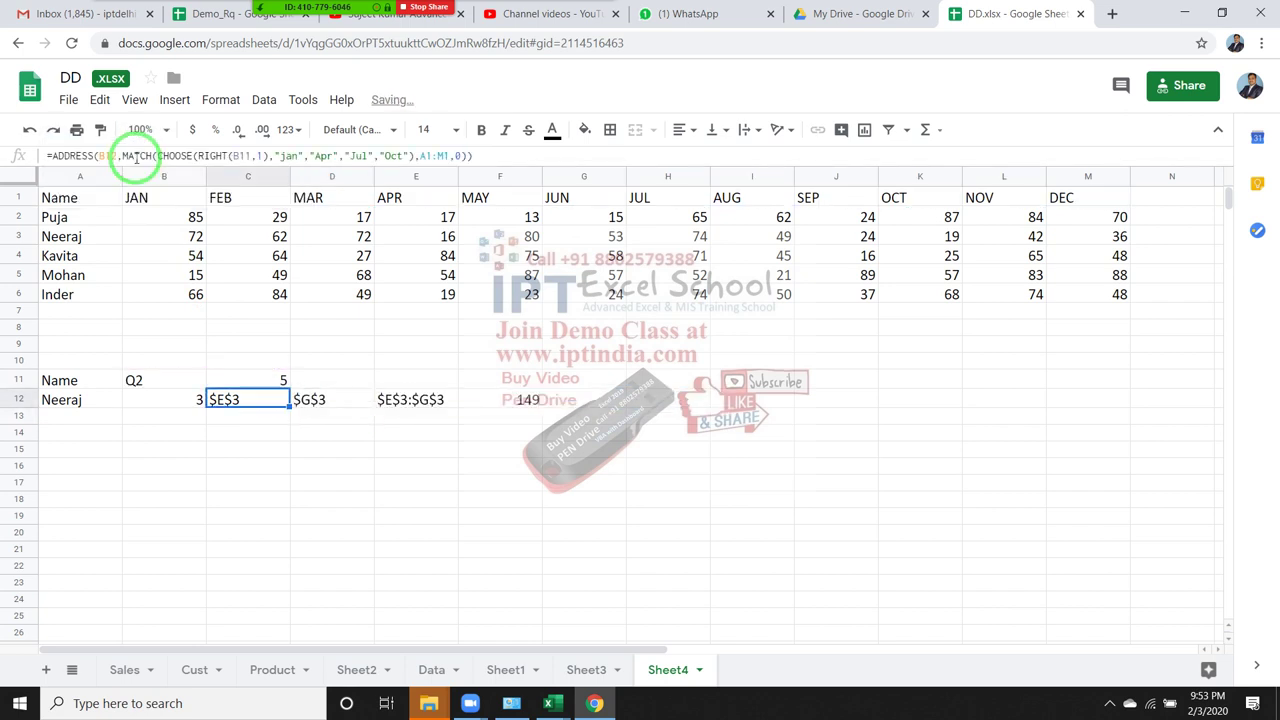
{"action": "key", "text": "Left"}
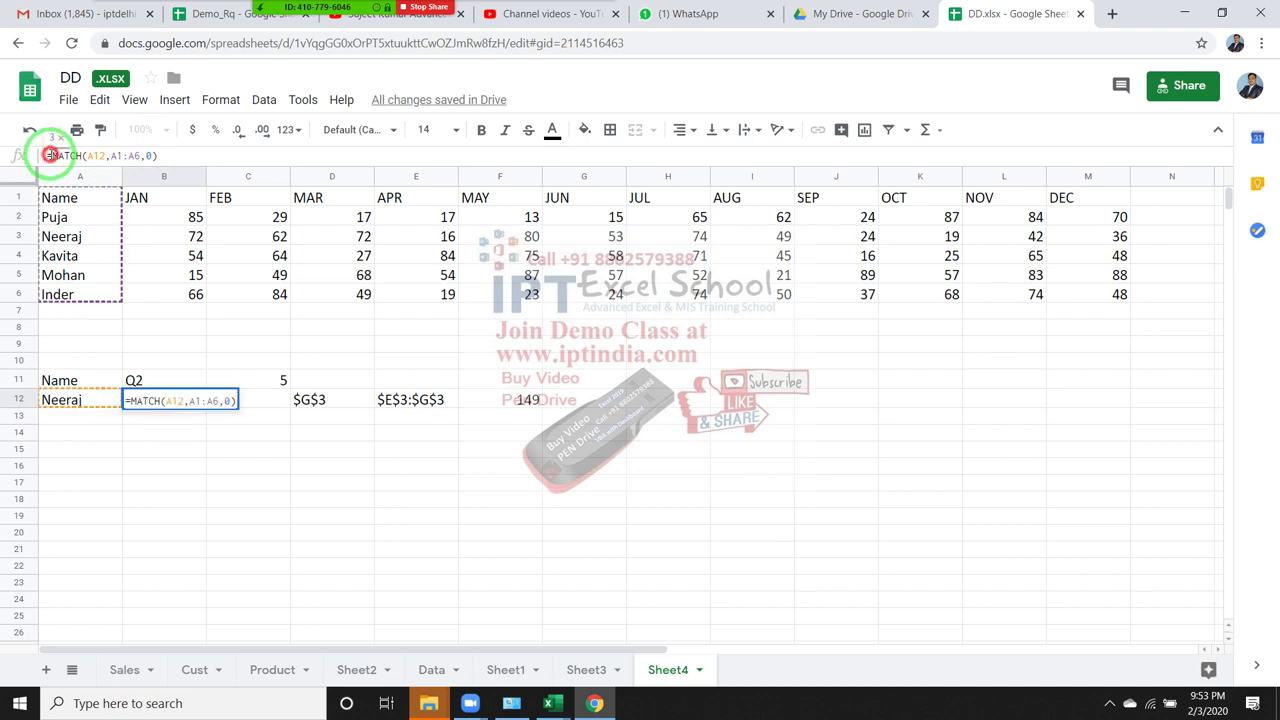
- Copy B12's MATCH(A12,A1:A6,0) and substitute it for B12 in C12 and D12
{"action": "left_click_drag", "start_coordinate": [52, 157], "coordinate": [210, 178]}
{"action": "key", "text": "ctrl+c"}
{"action": "key", "text": "Tab"}
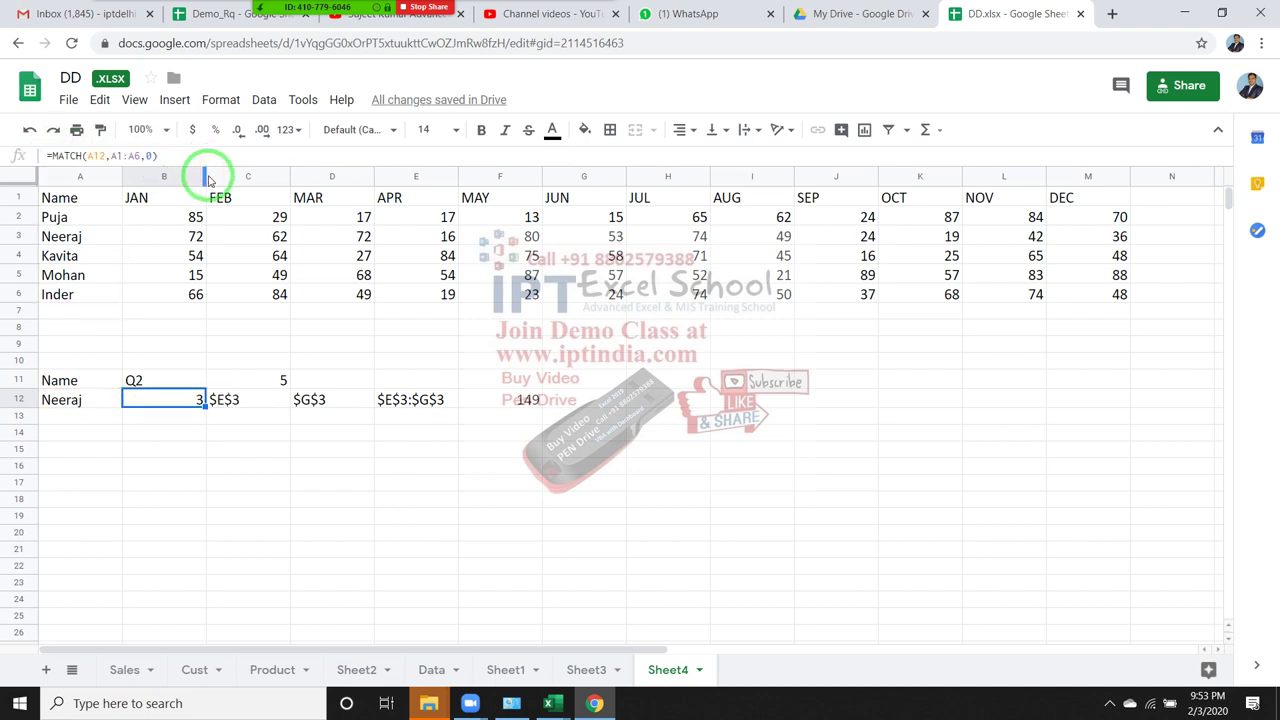
{"action": "left_click", "coordinate": [115, 156]}
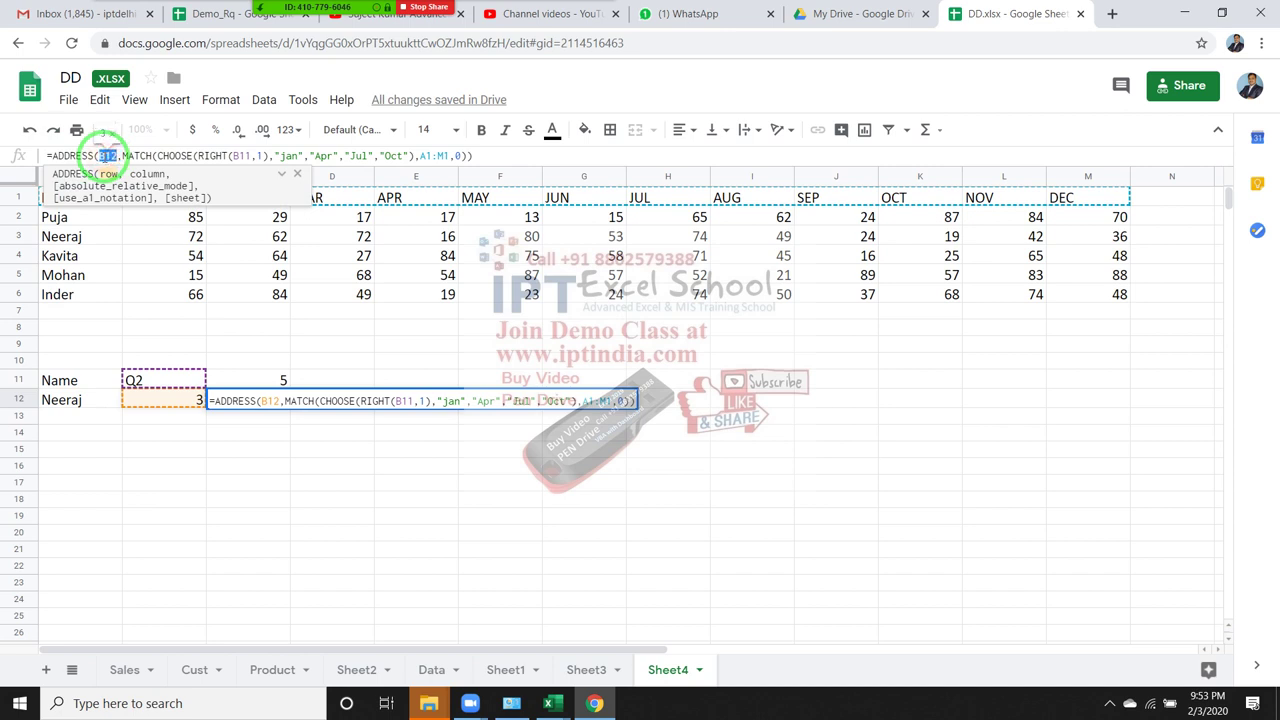
{"action": "type", "text": "MATCH(A12,A1:A6,0"}
{"action": "key", "text": "Return"}
{"action": "key", "text": "Up"}
{"action": "key", "text": "Right"}
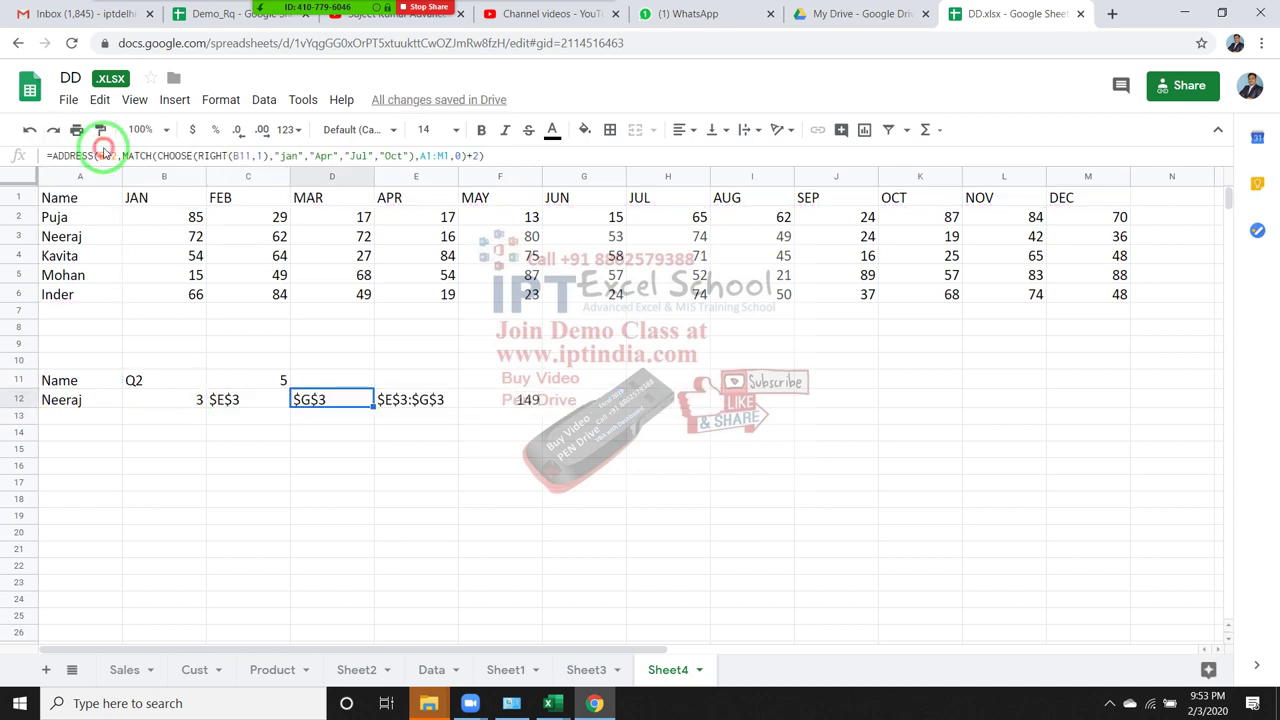
{"action": "left_click", "coordinate": [104, 155]}
{"action": "key", "text": "ctrl+v"}
{"action": "key", "text": "Return"}
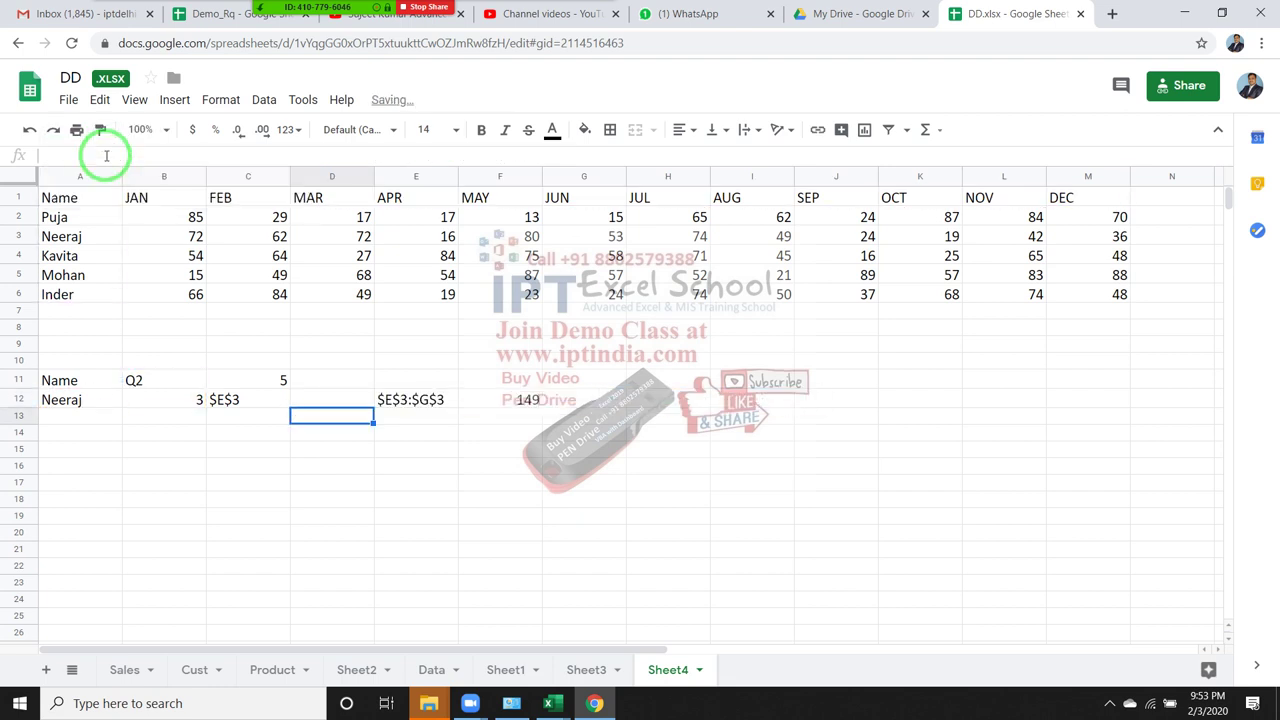
{"action": "key", "text": "Up"}
{"action": "key", "text": "Up"}
- Clear helper cells C11 and B12, leaving C12 still returning $E$3
{"action": "key", "text": "Left"}
{"action": "key", "text": "Delete"}
{"action": "key", "text": "Down"}
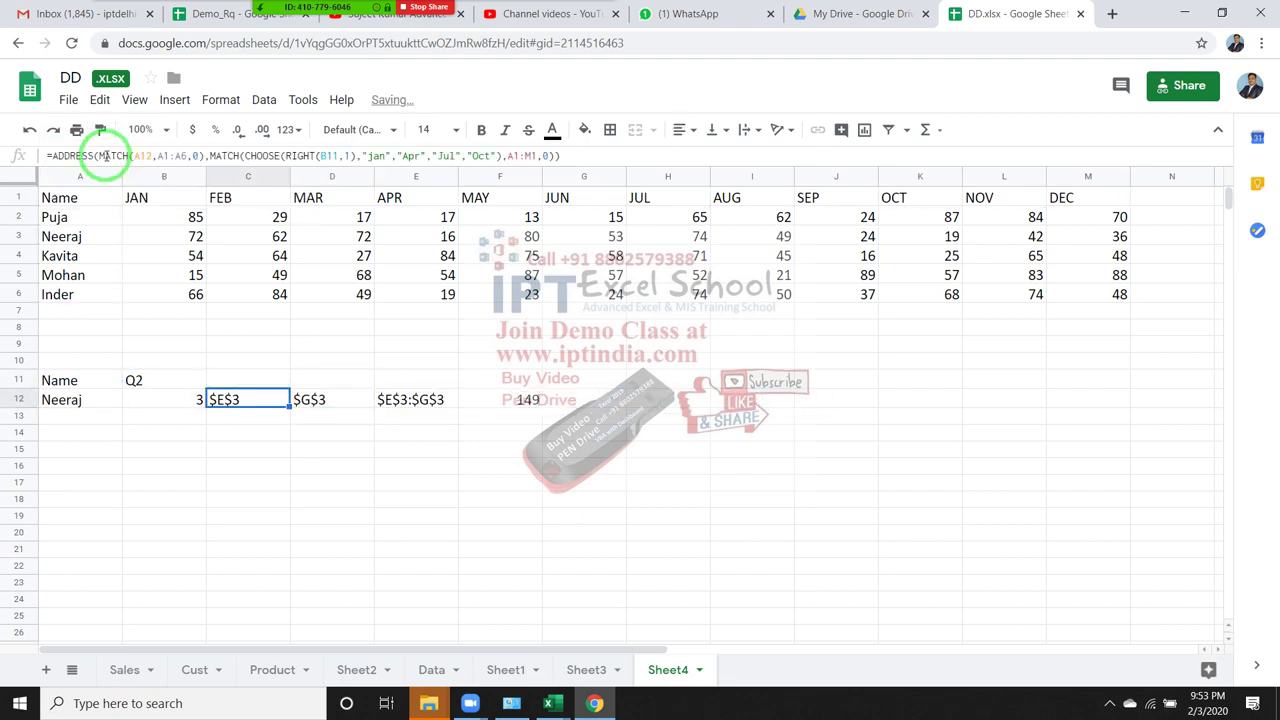
{"action": "key", "text": "Left"}
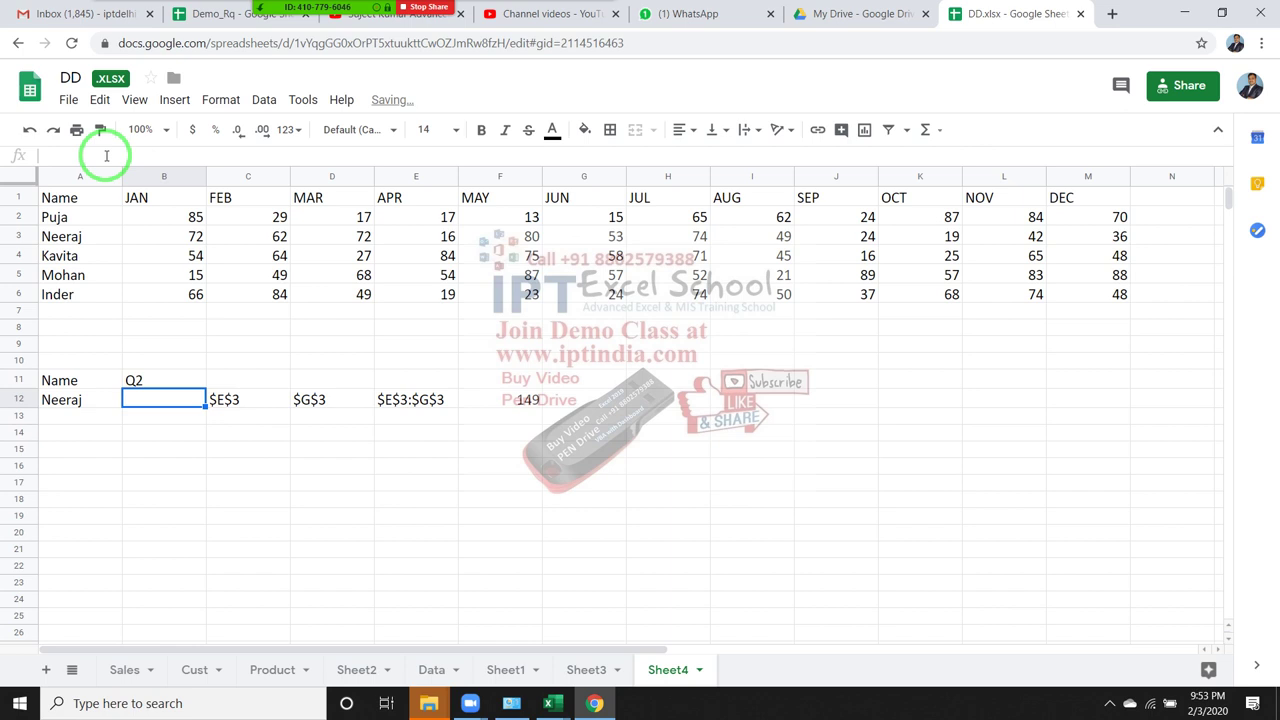
{"action": "key", "text": "Right"}
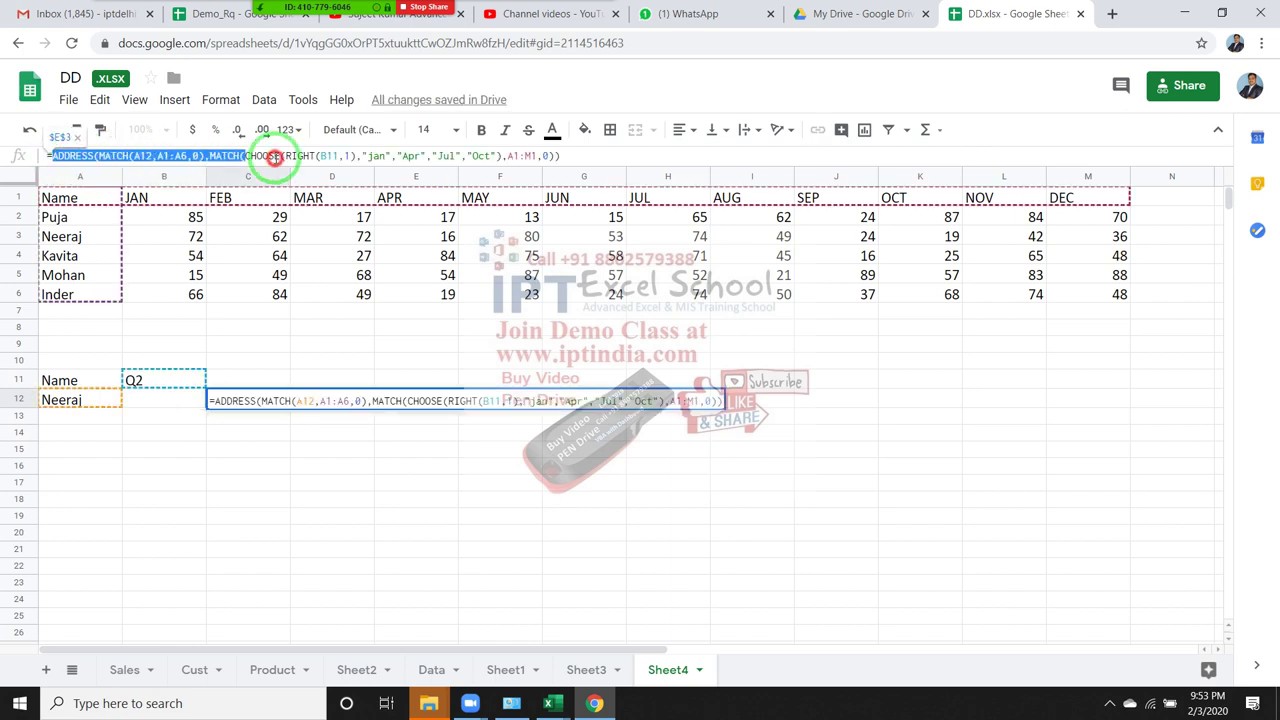
- Replace the C12 reference in E12's formula with C12's full ADDRESS formula
{"action": "left_click_drag", "start_coordinate": [55, 157], "coordinate": [674, 157]}
{"action": "key", "text": "ctrl+c"}
{"action": "key", "text": "Escape"}
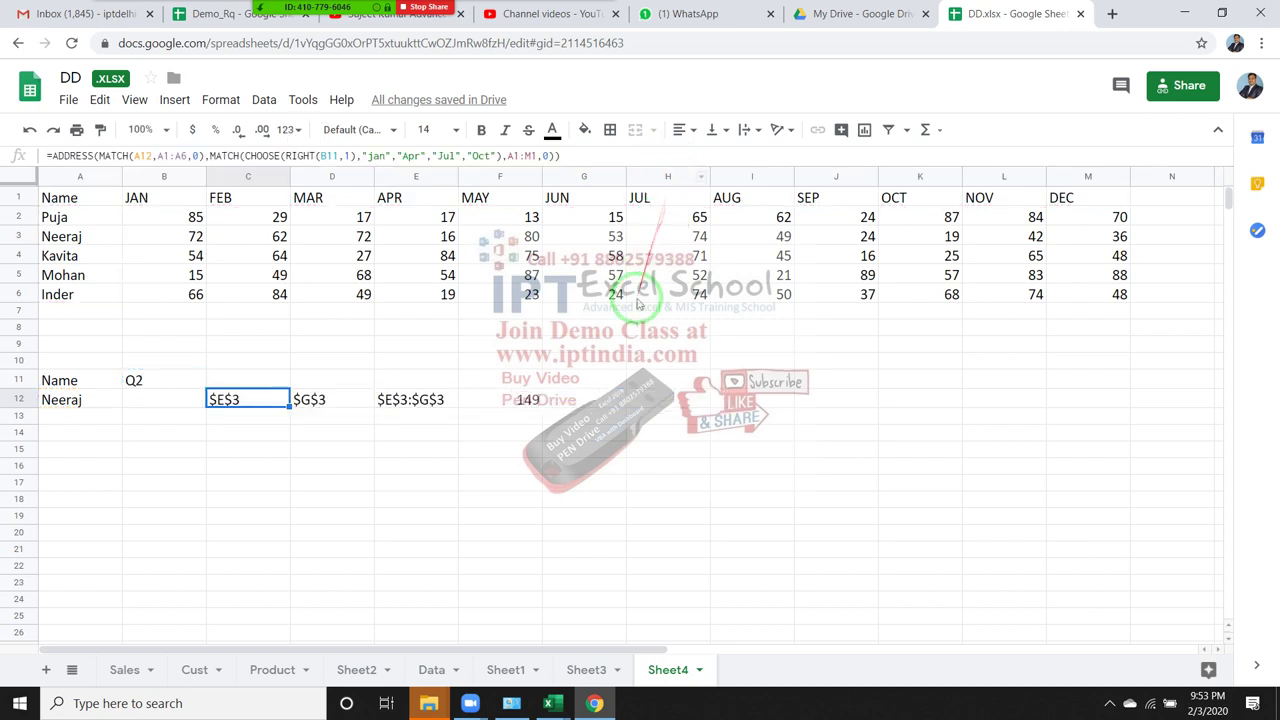
{"action": "left_click", "coordinate": [410, 405]}
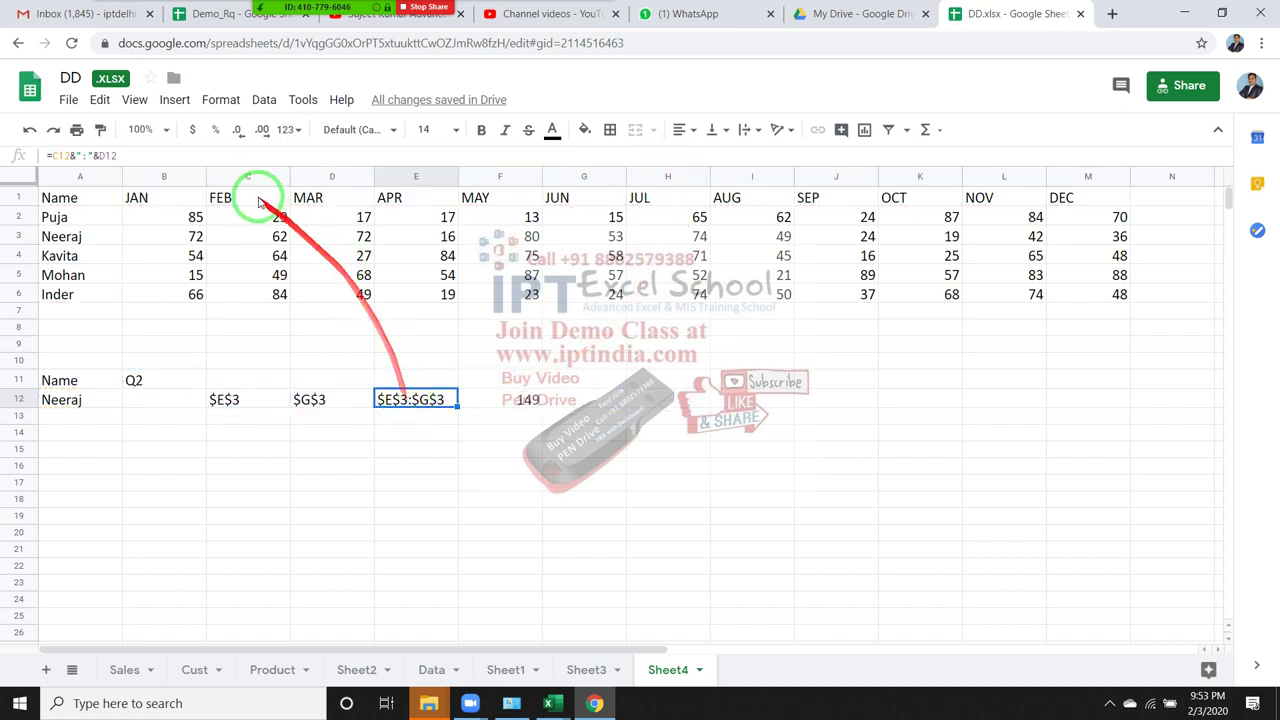
{"action": "double_click", "coordinate": [60, 155]}
{"action": "key", "text": "ctrl+v"}
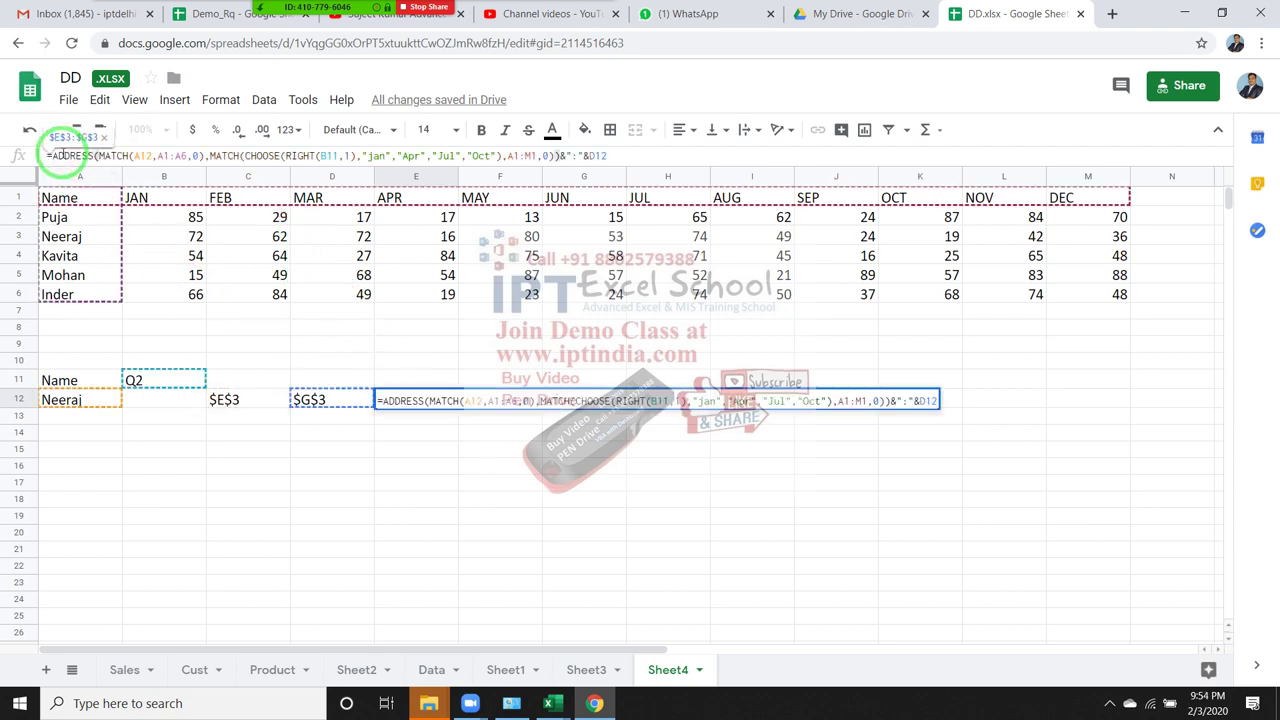
{"action": "key", "text": "ctrl+Return"}
{"action": "key", "text": "Left"}
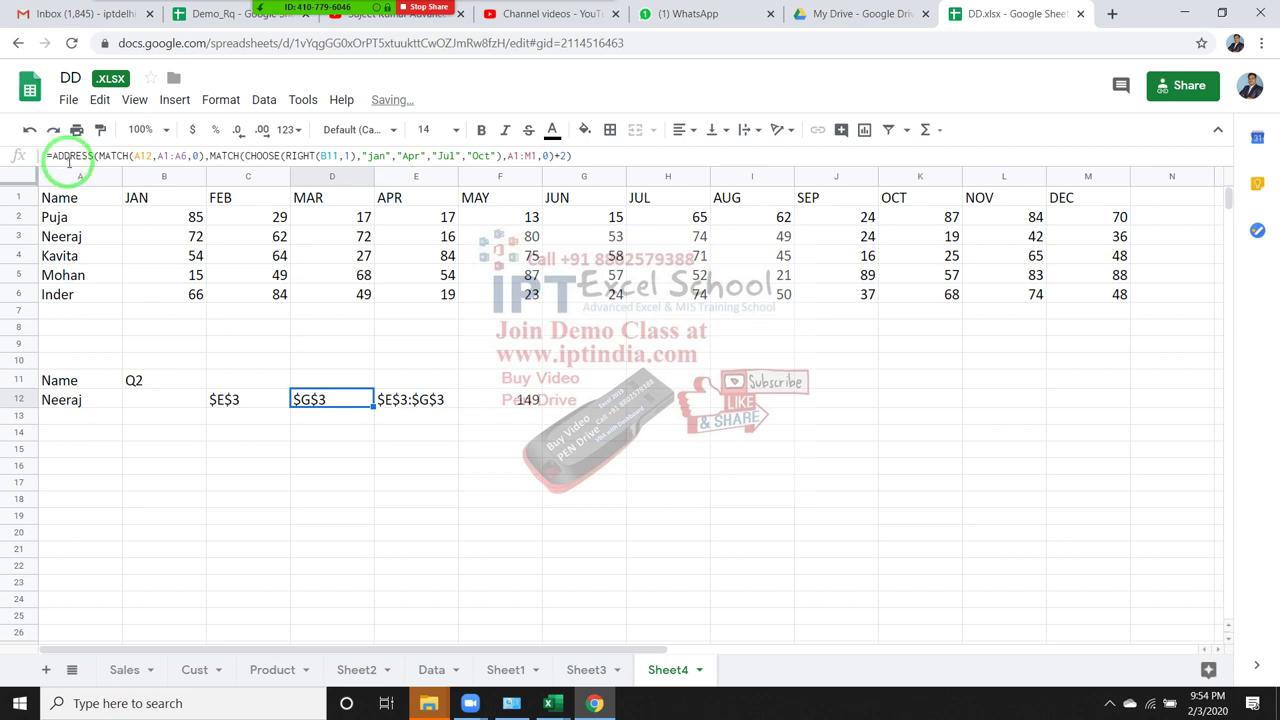
- Replace E12's D12 reference with D12's ADDRESS formula, then copy E12's combined formula
{"action": "left_click_drag", "start_coordinate": [50, 155], "coordinate": [580, 160]}
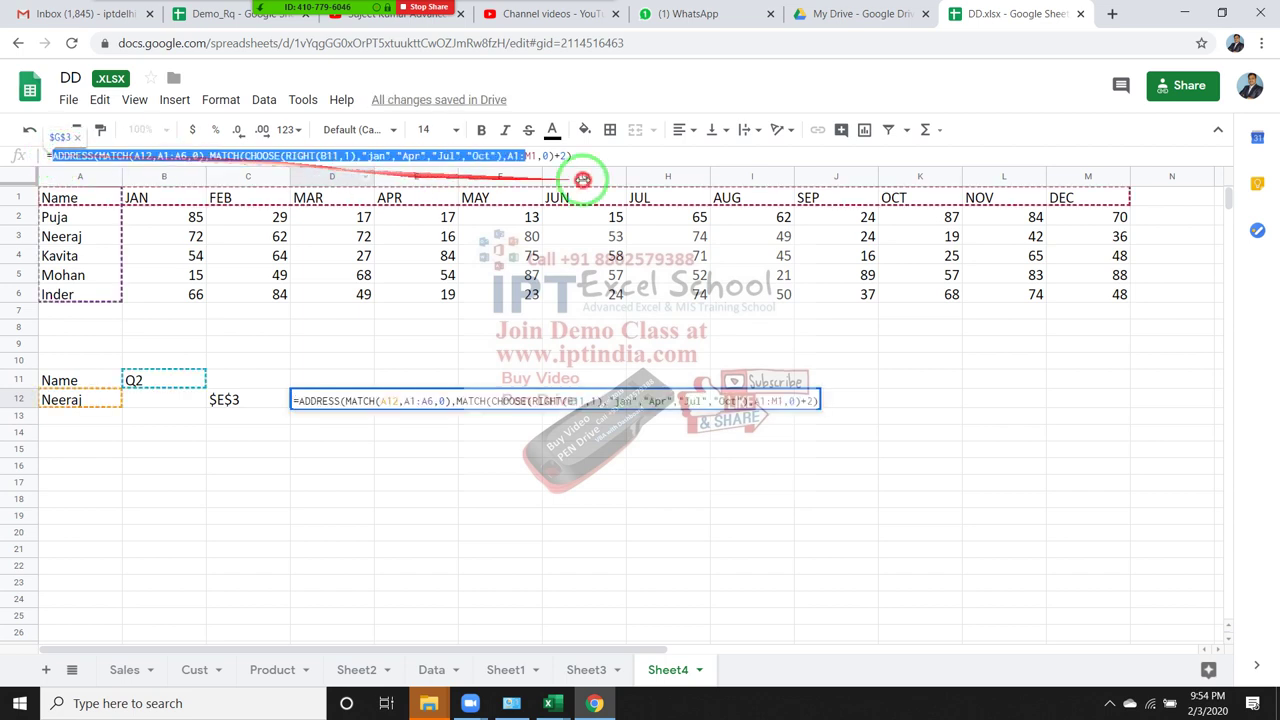
{"action": "key", "text": "Escape"}
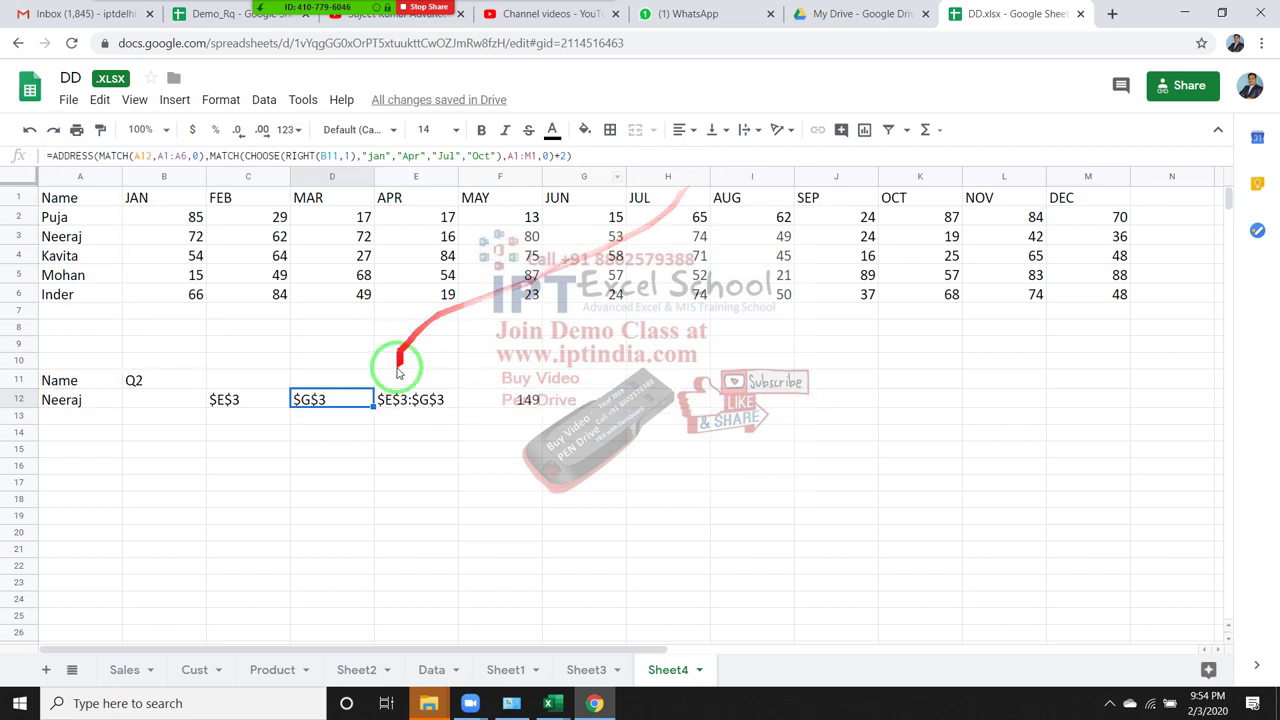
{"action": "left_click", "coordinate": [420, 398]}
{"action": "double_click", "coordinate": [597, 155]}
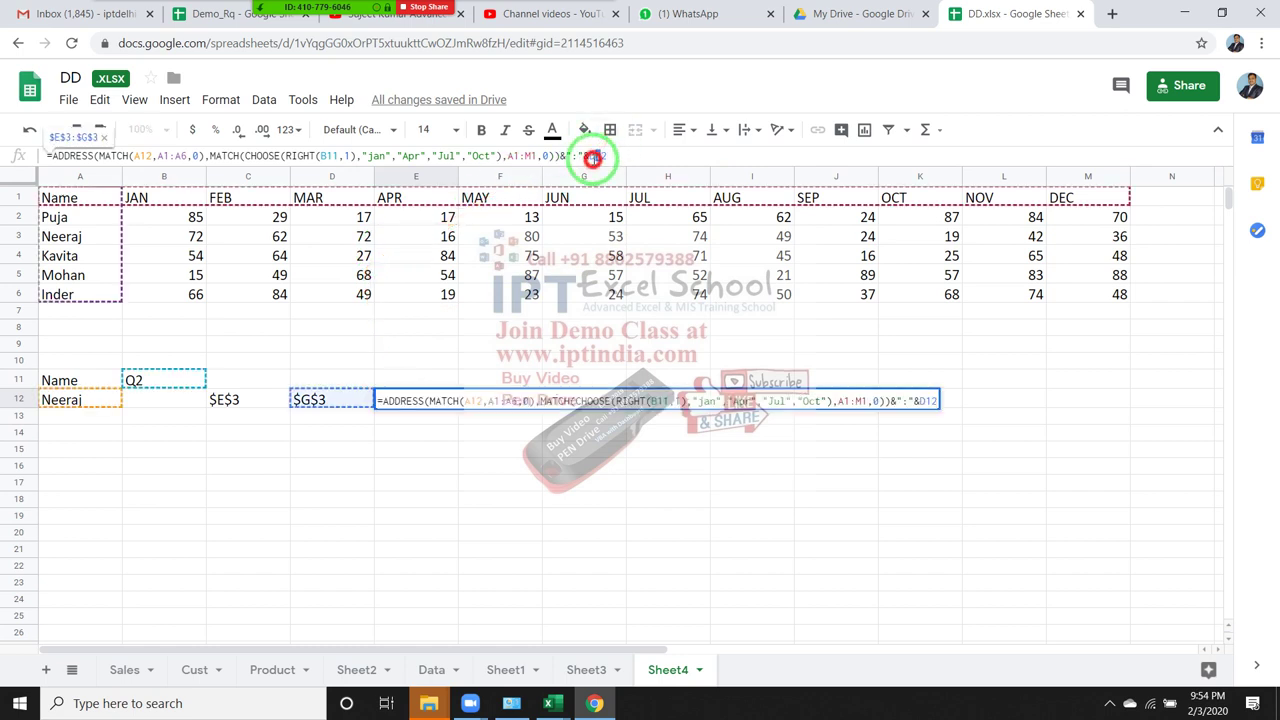
{"action": "type", "text": "ADDRESS(MATCH(A12,A1:A6,0),MATCH(CHOOSE(RIGHT(B11,1),\"jan\",\"Apr\",\"Jul\",\"Oct\"),A1:M1,0)+2)"}
{"action": "key", "text": "Return"}
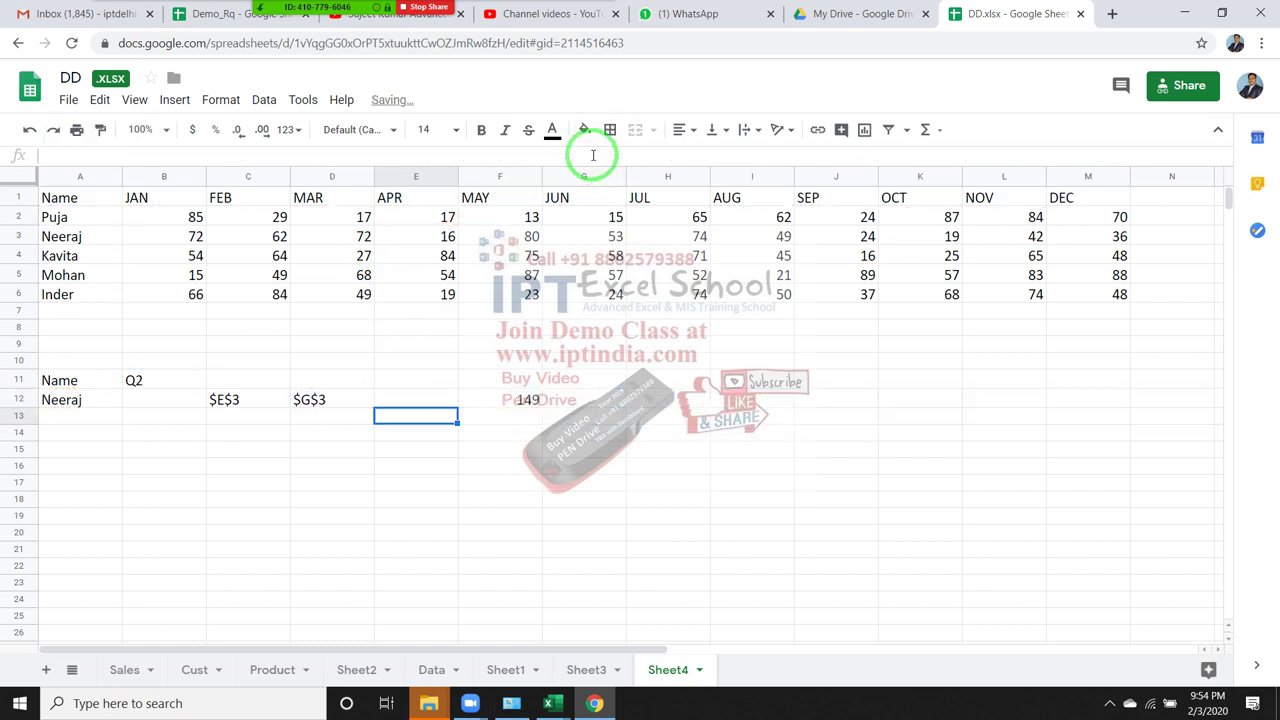
{"action": "key", "text": "Up"}
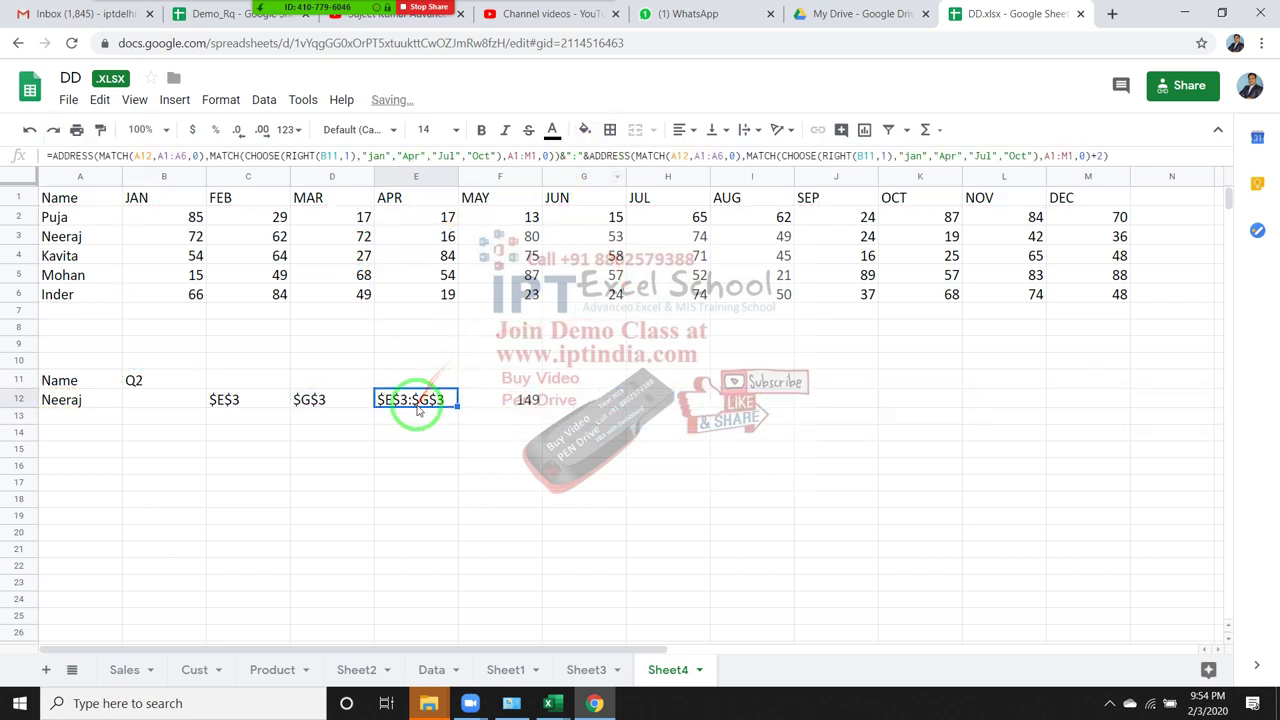
{"action": "double_click", "coordinate": [420, 398]}
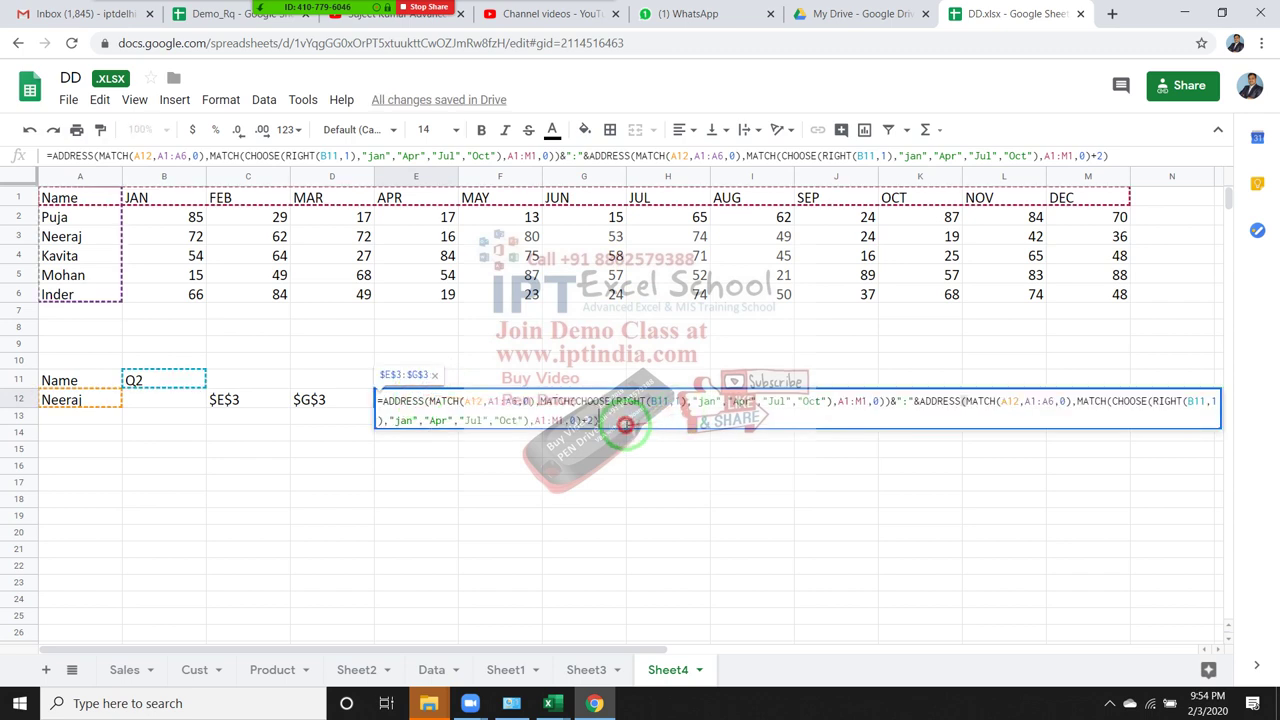
{"action": "left_click_drag", "start_coordinate": [610, 418], "coordinate": [376, 402]}
{"action": "key", "text": "ctrl+c"}
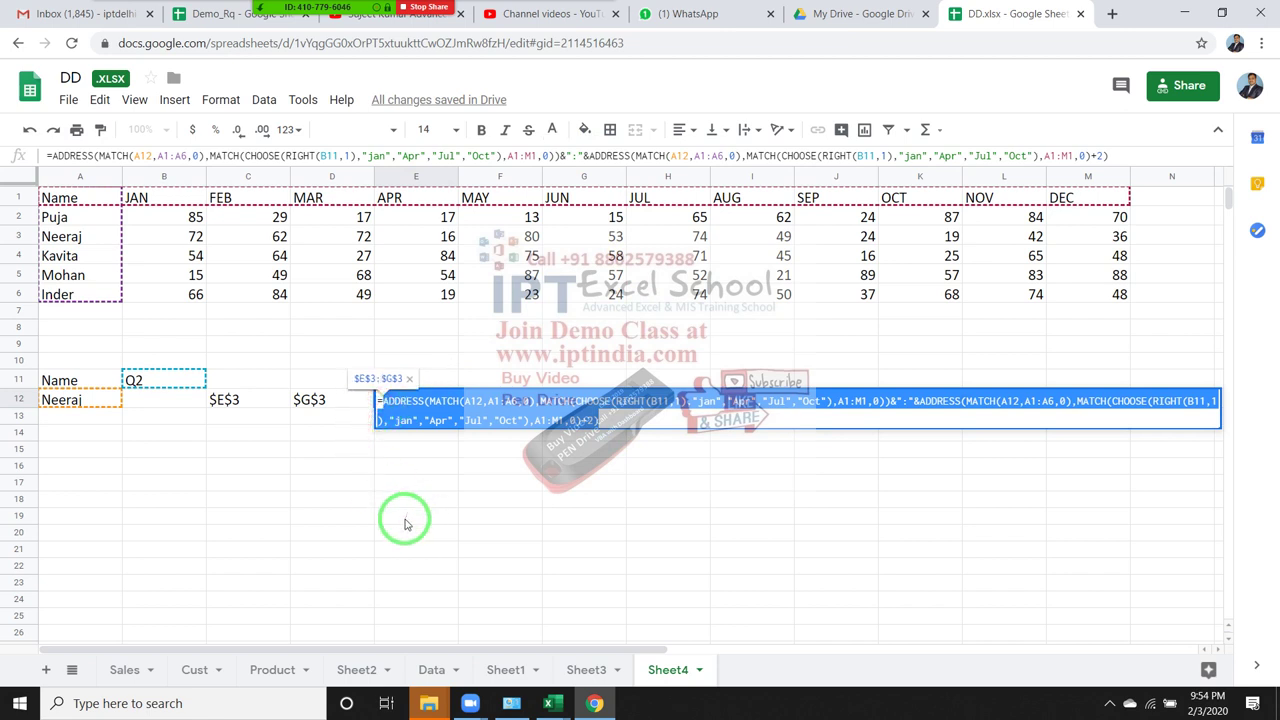
{"action": "key", "text": "Escape"}
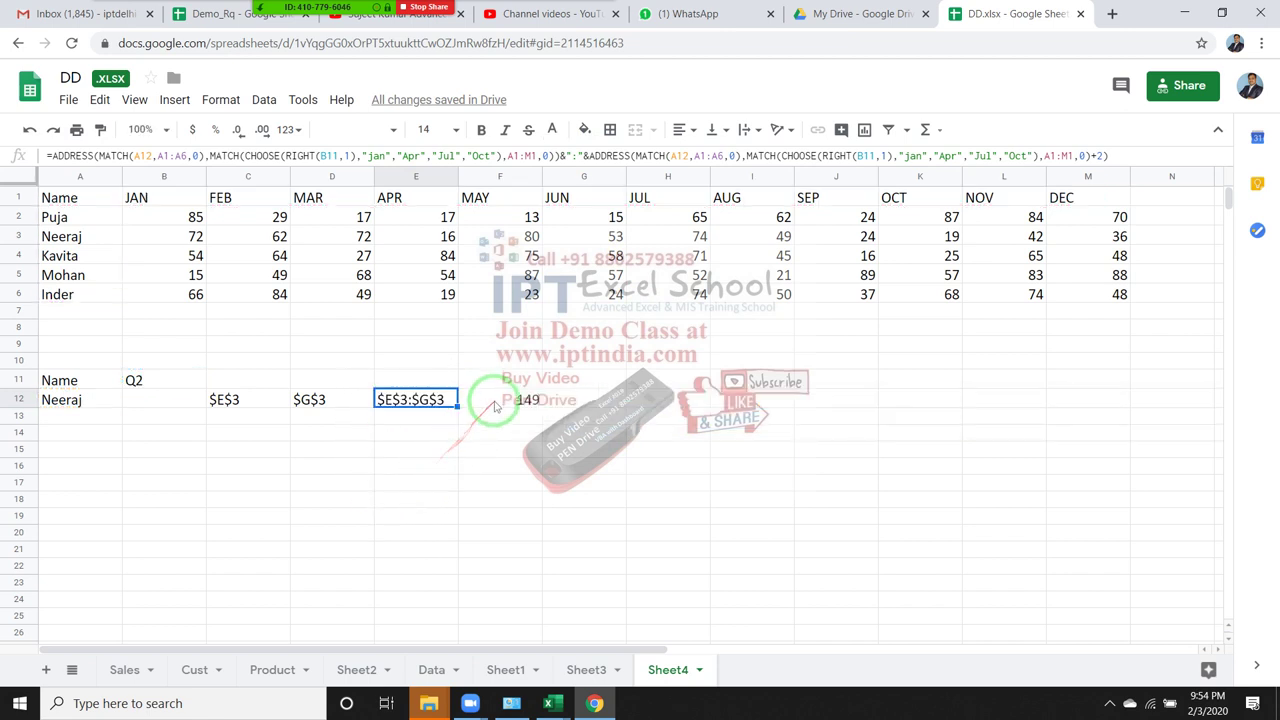
- Replace E12 in F12's SUM(INDIRECT()) with the combined ADDRESS formula, still totalling 149
{"action": "left_click", "coordinate": [486, 400]}
{"action": "double_click", "coordinate": [138, 155]}
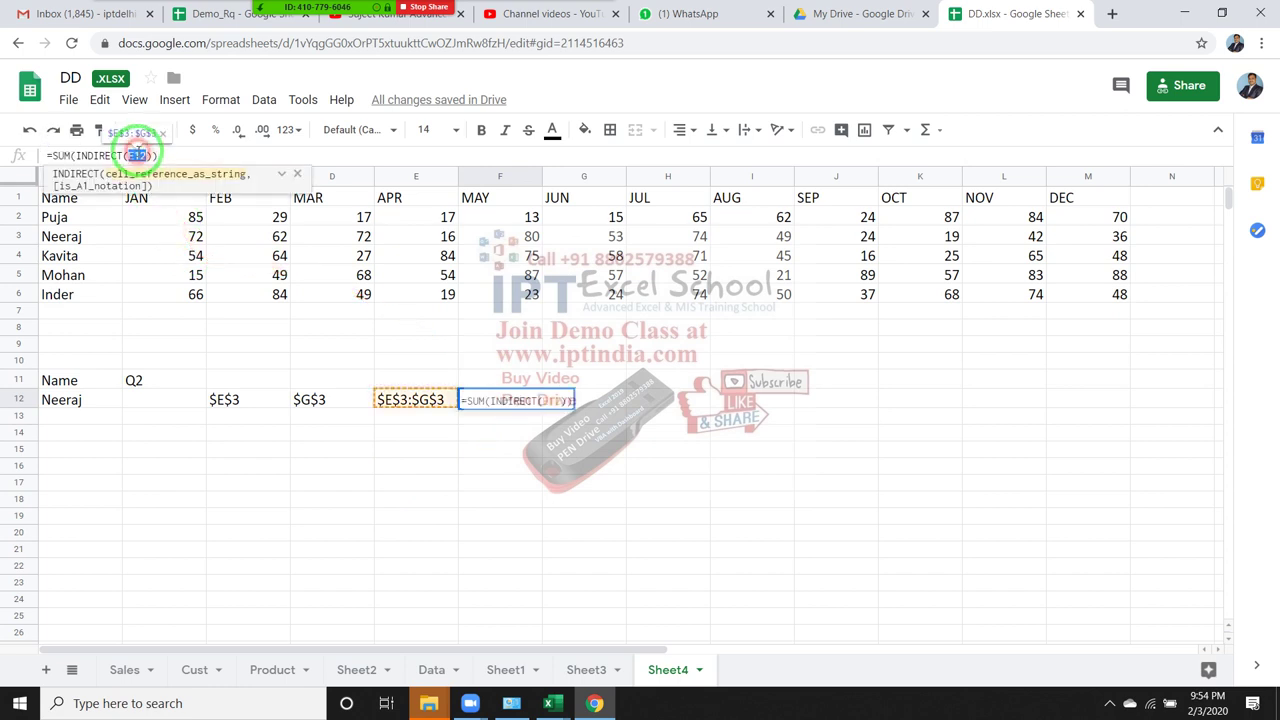
{"action": "key", "text": "ctrl+v"}
{"action": "key", "text": "Return"}
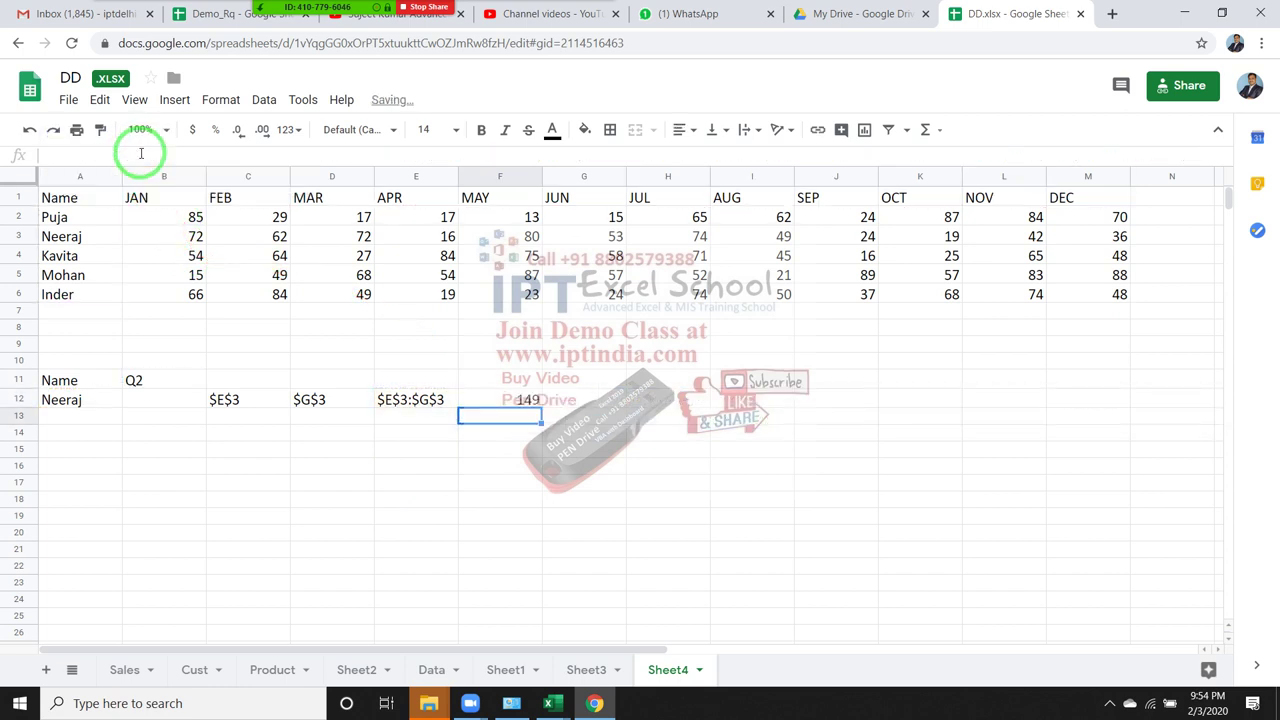
{"action": "key", "text": "Up"}
- Clear helper cells C12:E12, copy F12's formula, and leave B12 empty
{"action": "key", "text": "Left"}
{"action": "key", "text": "shift+Left"}
{"action": "key", "text": "shift+Left"}
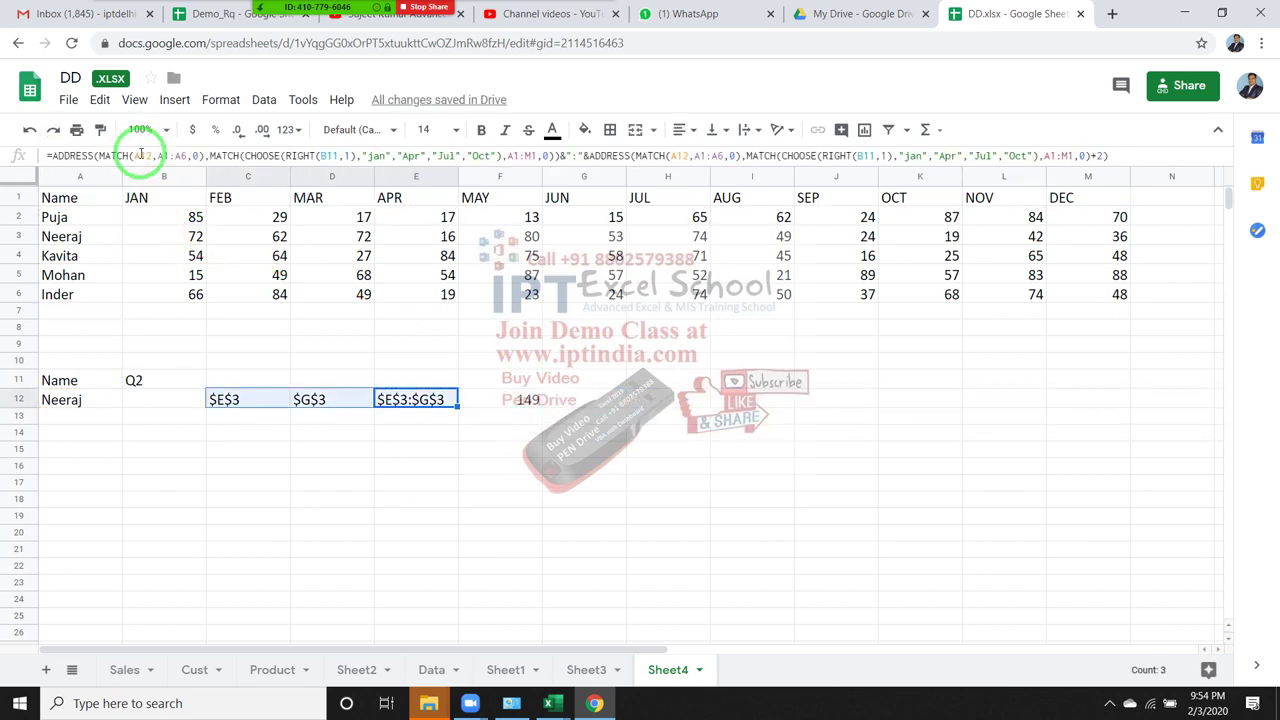
{"action": "key", "text": "Delete"}
{"action": "key", "text": "Right"}
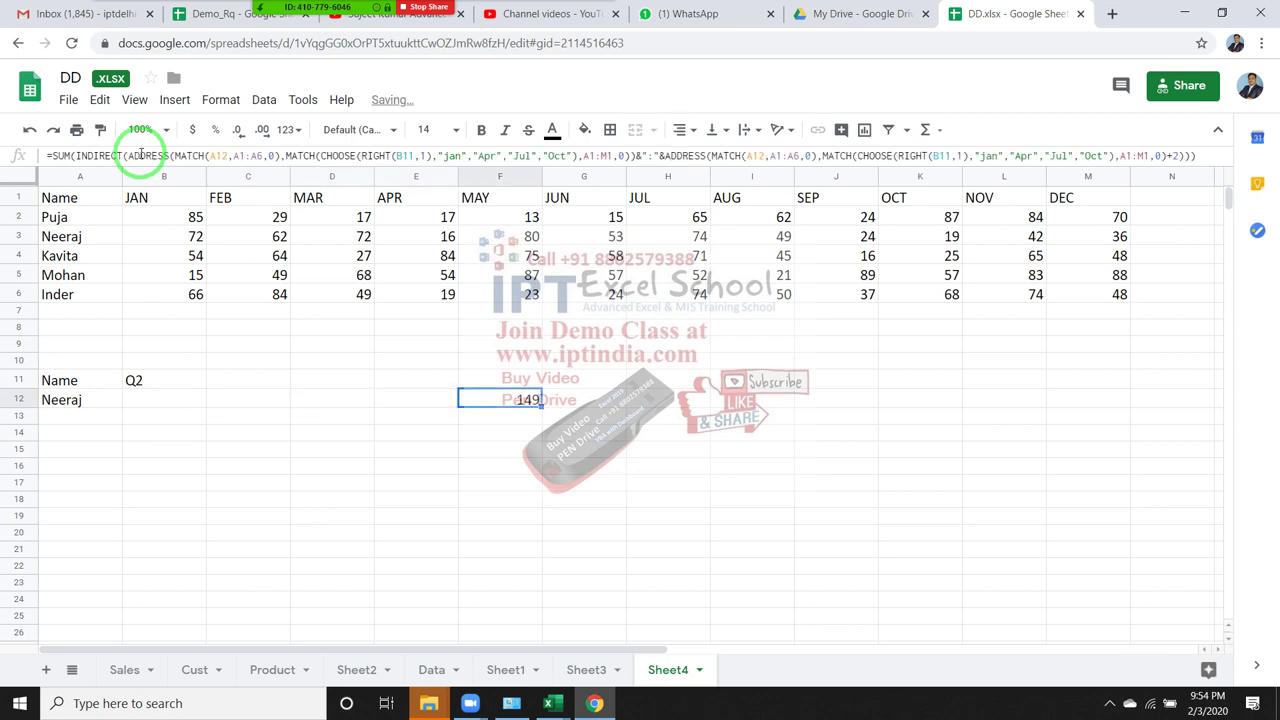
{"action": "key", "text": "ctrl+c"}
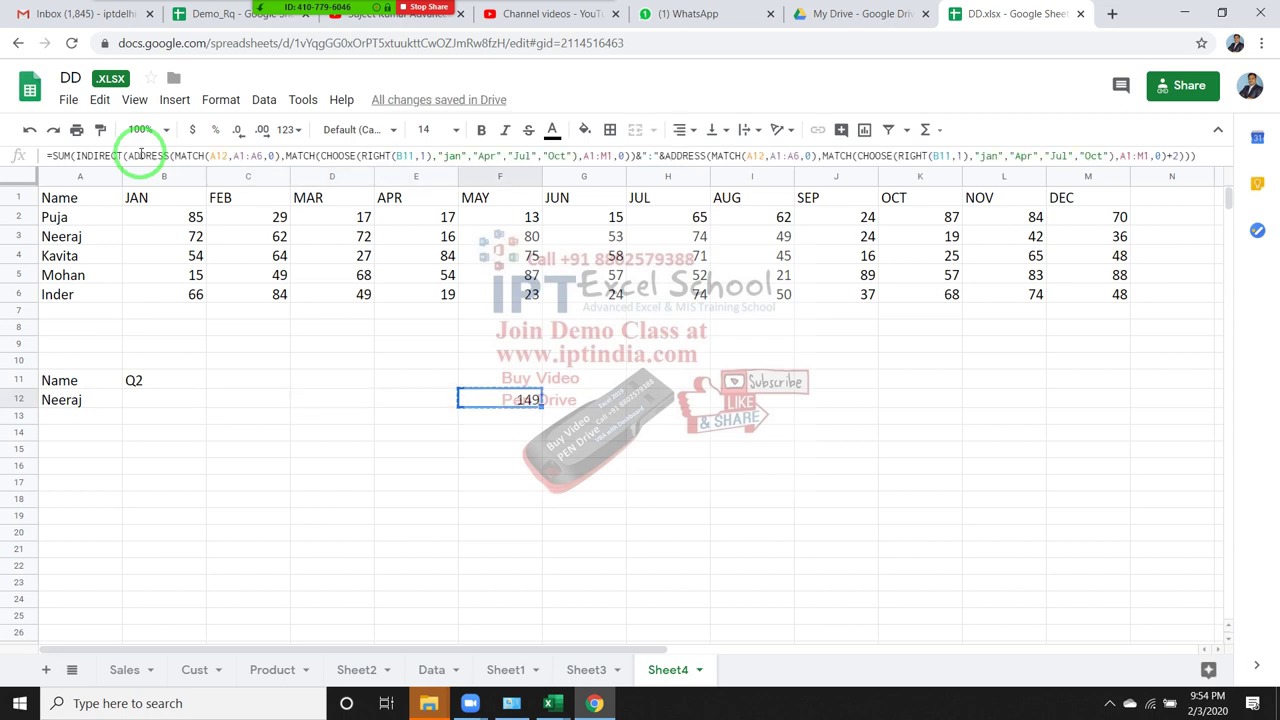
{"action": "key", "text": "Left"}
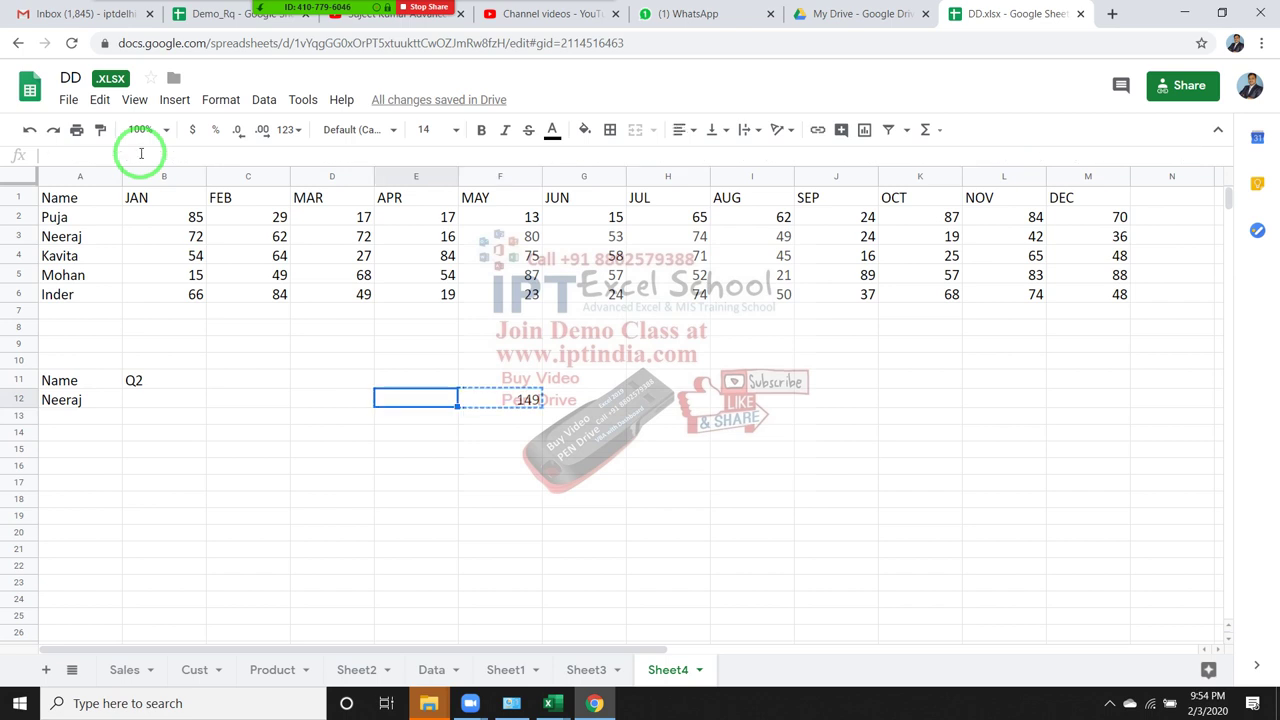
{"action": "key", "text": "Left"}
{"action": "key", "text": "Left"}
{"action": "key", "text": "Left"}
{"action": "key", "text": "F2"}
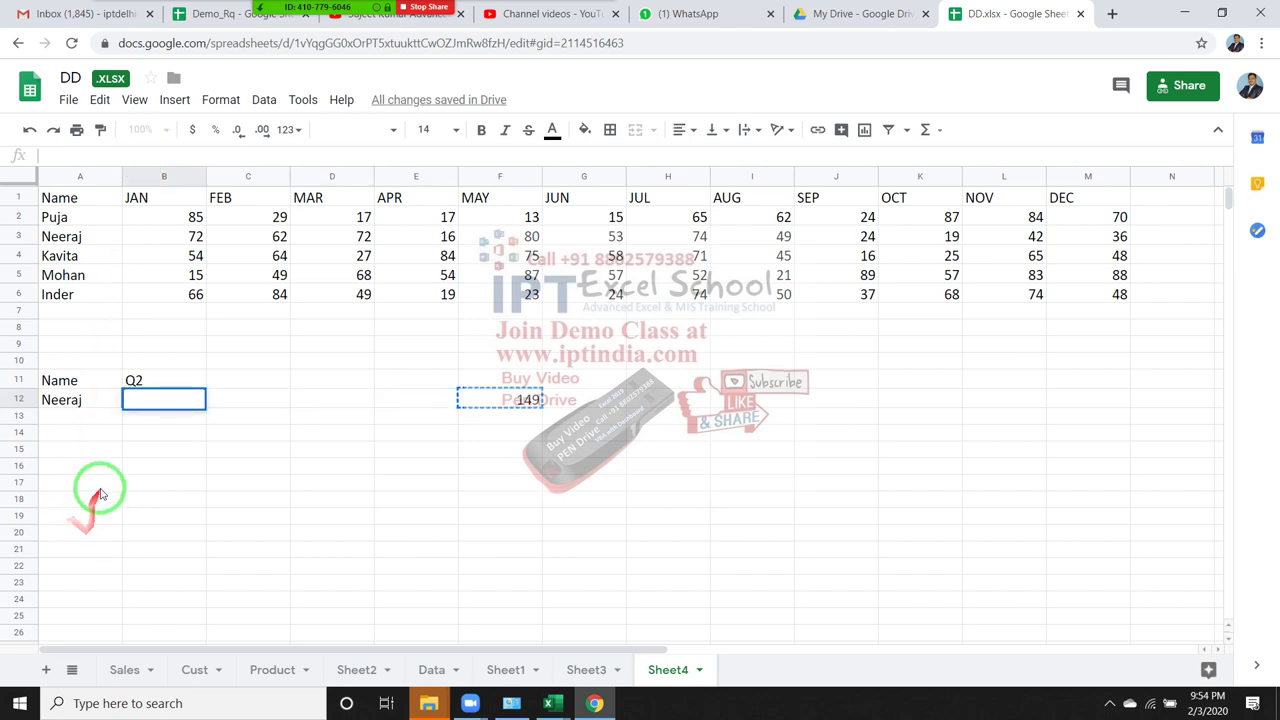
{"action": "key", "text": "Escape"}
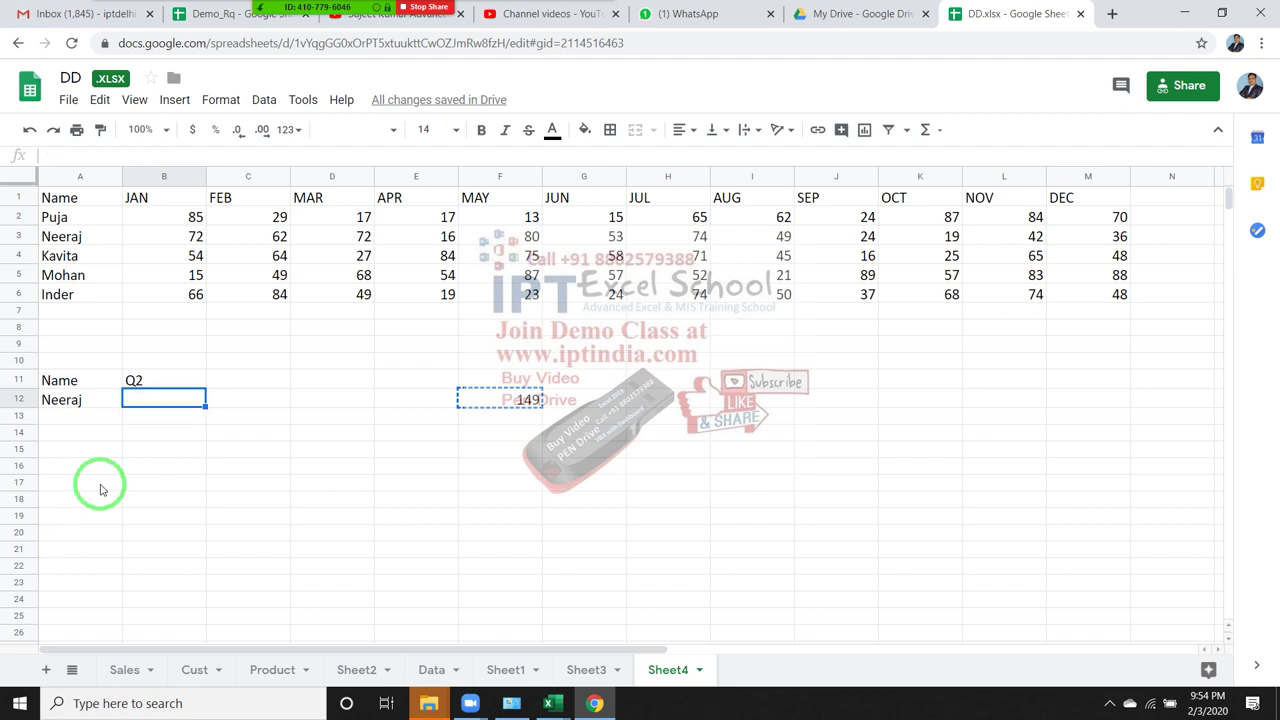
- Paste F12's cell into B12, then delete the resulting #REF! error
{"action": "left_click", "coordinate": [440, 464]}
{"action": "left_click", "coordinate": [500, 401]}
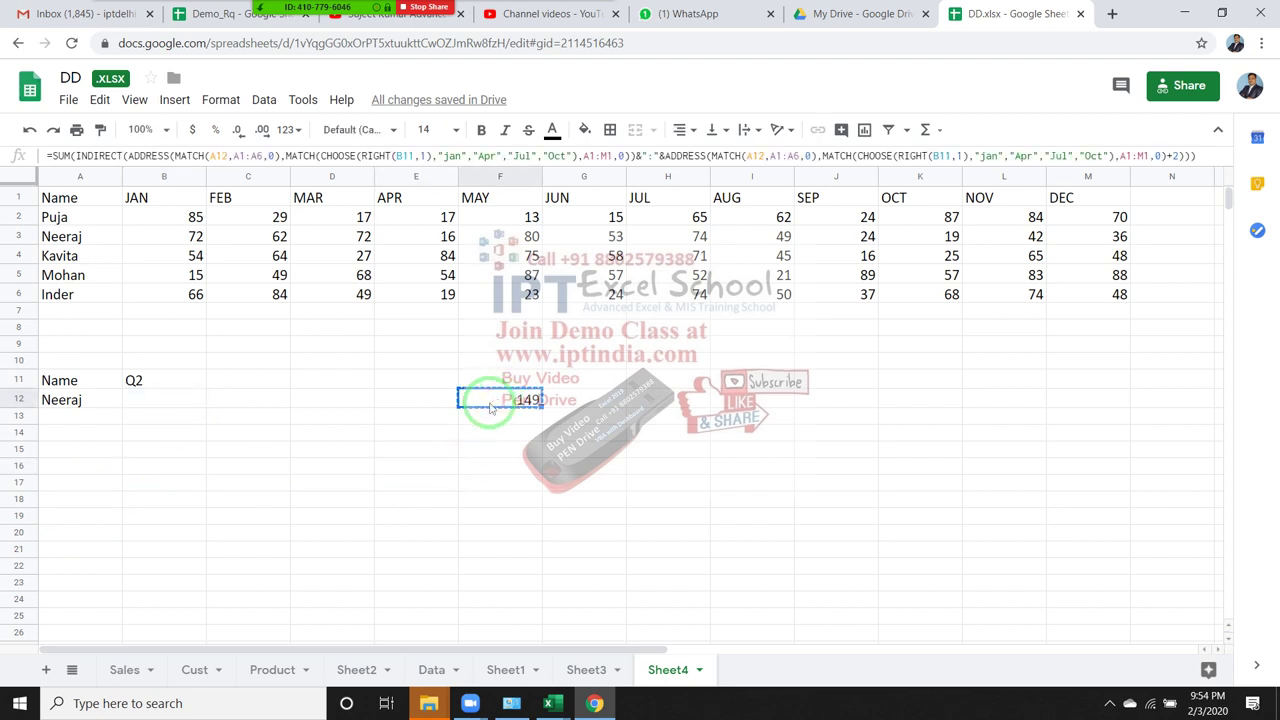
{"action": "left_click", "coordinate": [150, 385]}
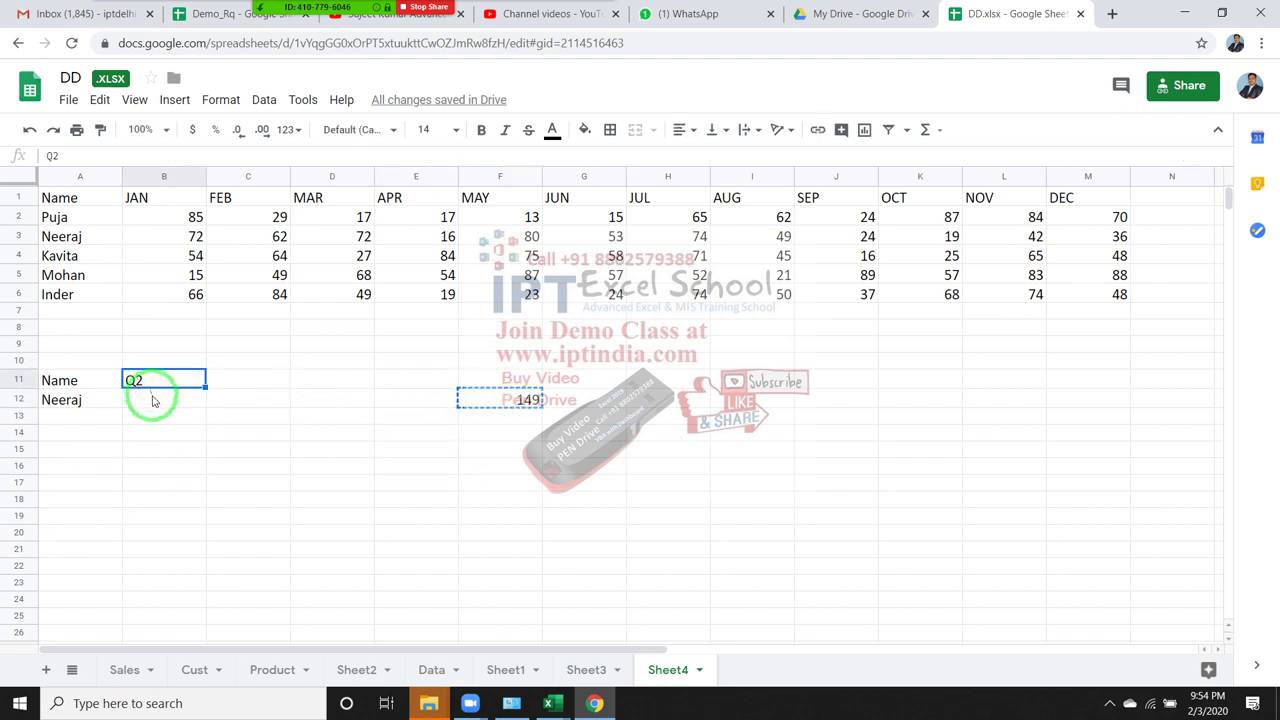
{"action": "left_click", "coordinate": [153, 400]}
{"action": "key", "text": "ctrl+v"}
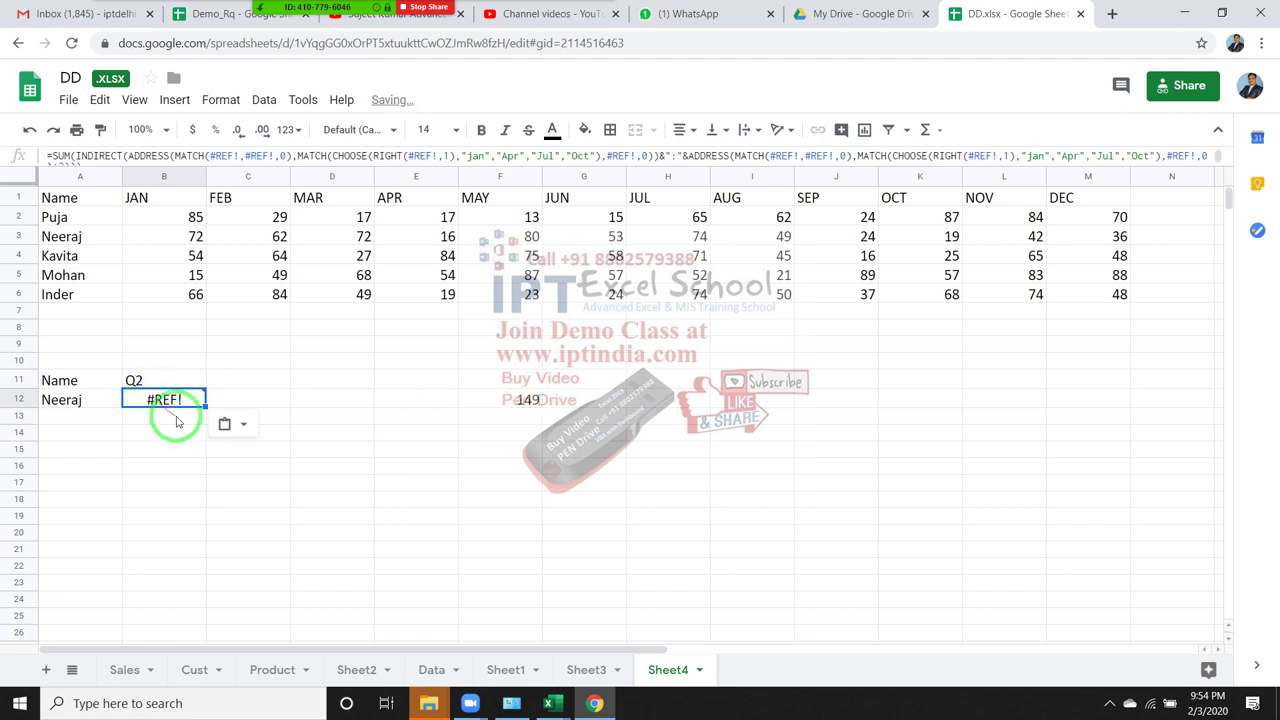
{"action": "key", "text": "Delete"}
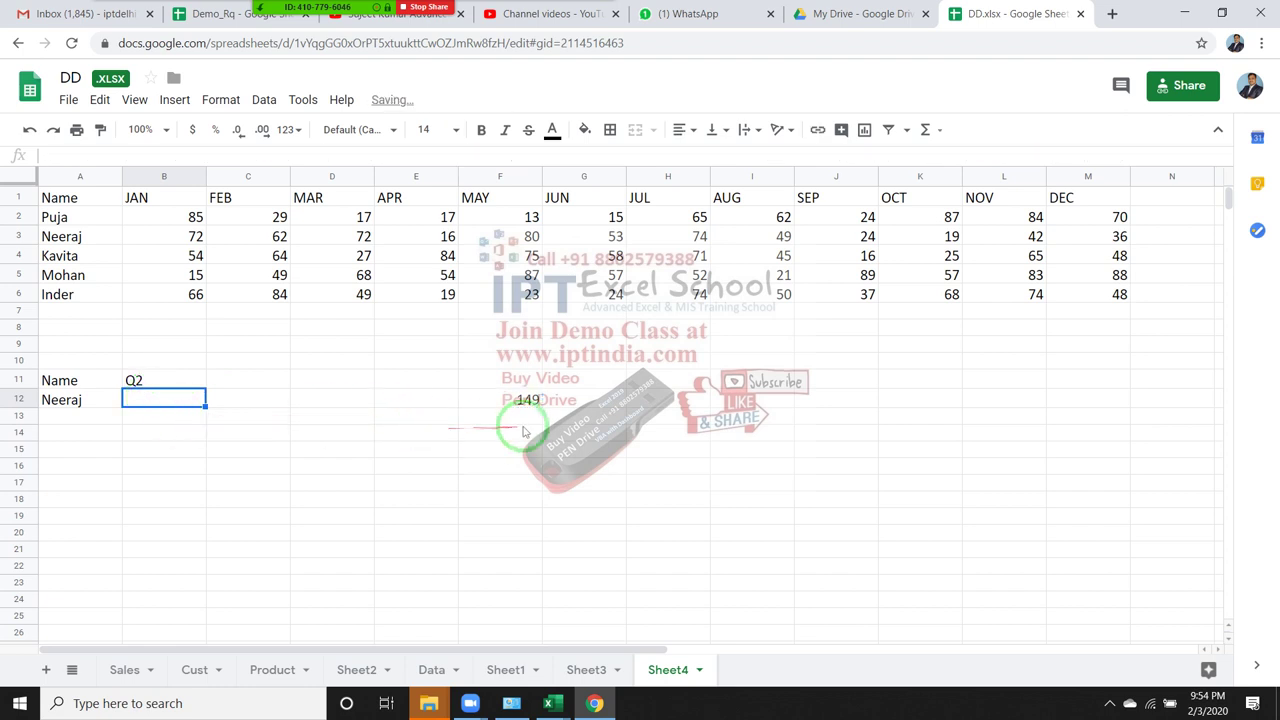
- Copy F12's formula text and paste it into B12
{"action": "double_click", "coordinate": [525, 402]}
{"action": "left_click_drag", "start_coordinate": [540, 402], "coordinate": [857, 423]}
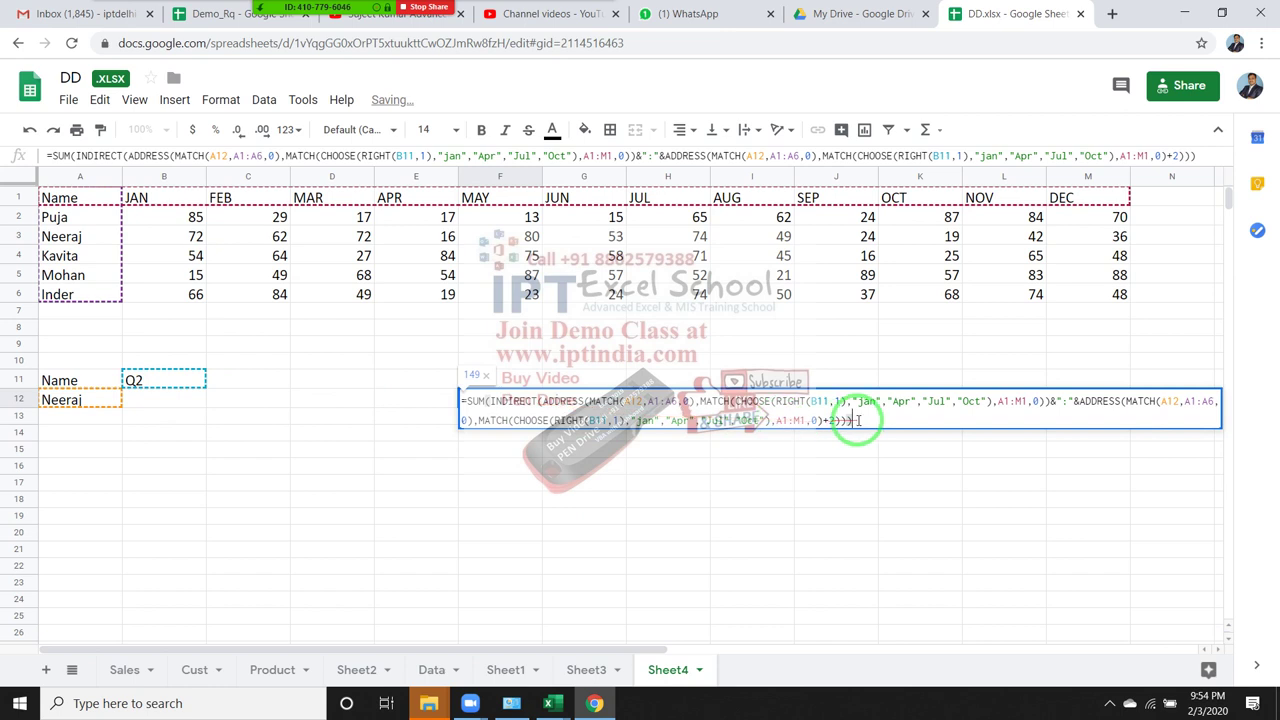
{"action": "triple_click", "coordinate": [652, 402]}
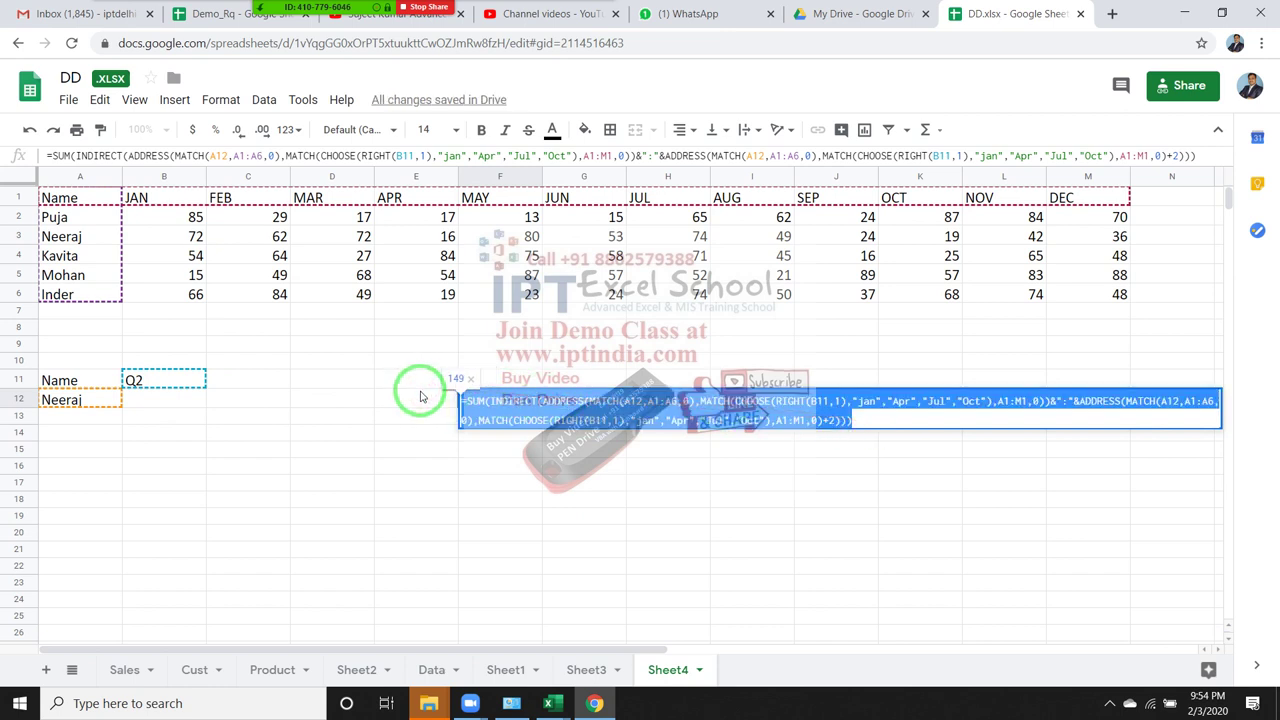
{"action": "key", "text": "Escape"}
{"action": "left_click", "coordinate": [161, 405]}
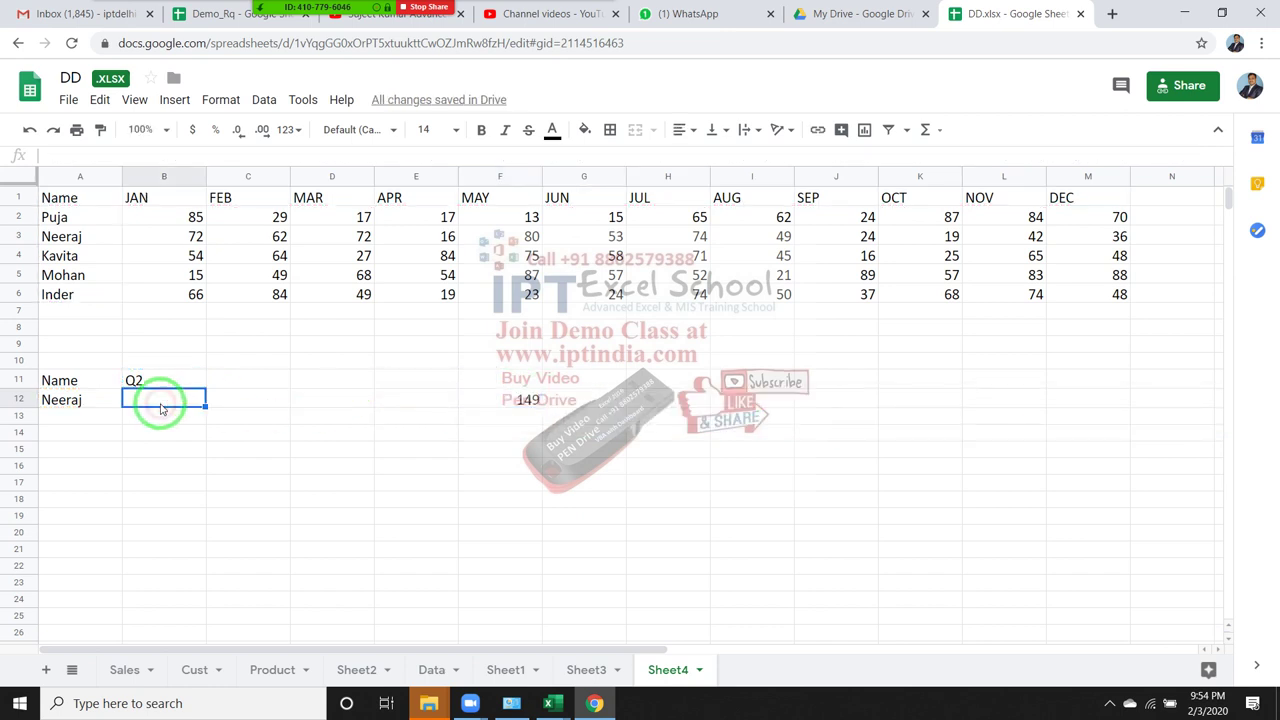
{"action": "type", "text": "="}
{"action": "key", "text": "ctrl+v"}
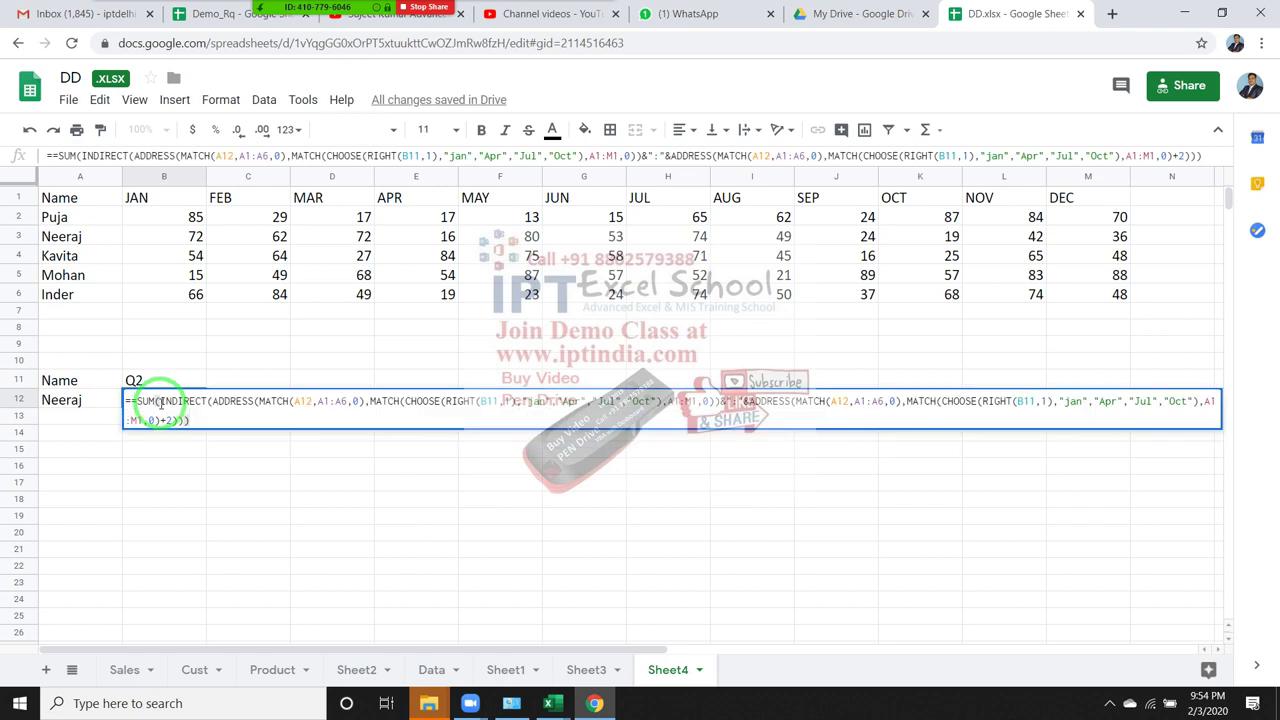
- Remove the duplicate equals sign from B12's formula and commit it, returning 149
{"action": "left_click", "coordinate": [130, 403]}
{"action": "key", "text": "BackSpace"}
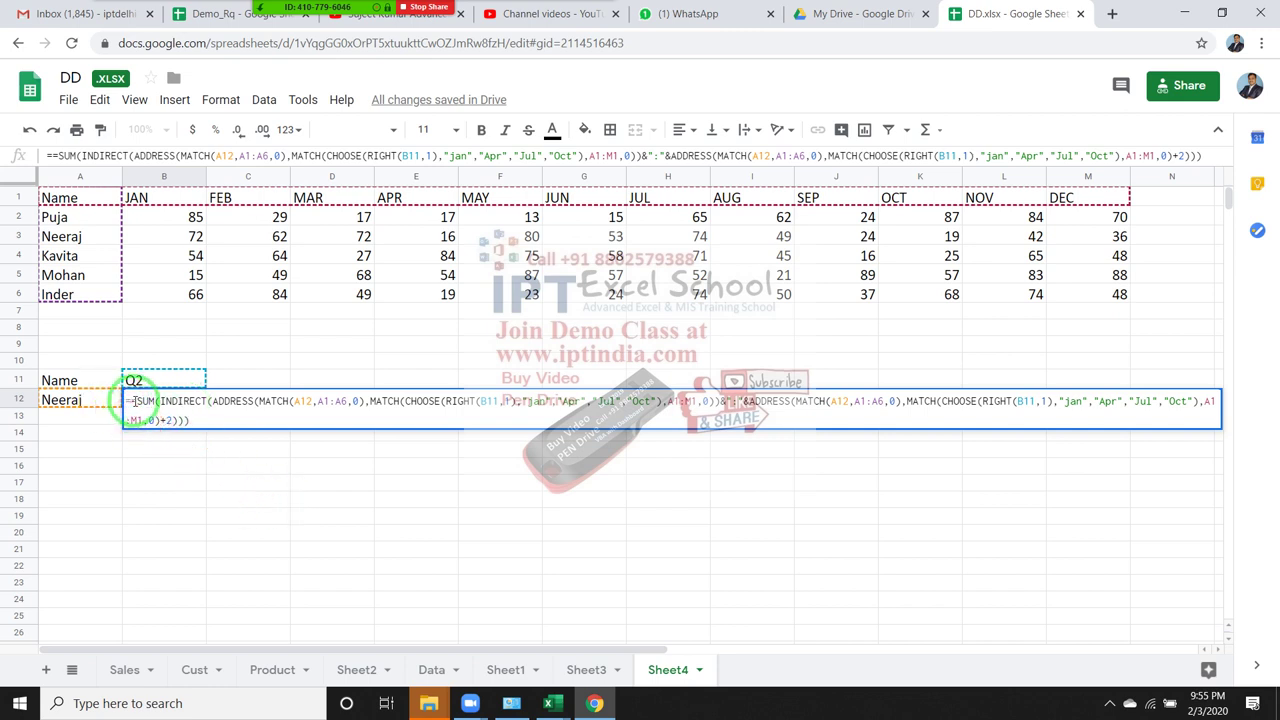
{"action": "left_click", "coordinate": [142, 401]}
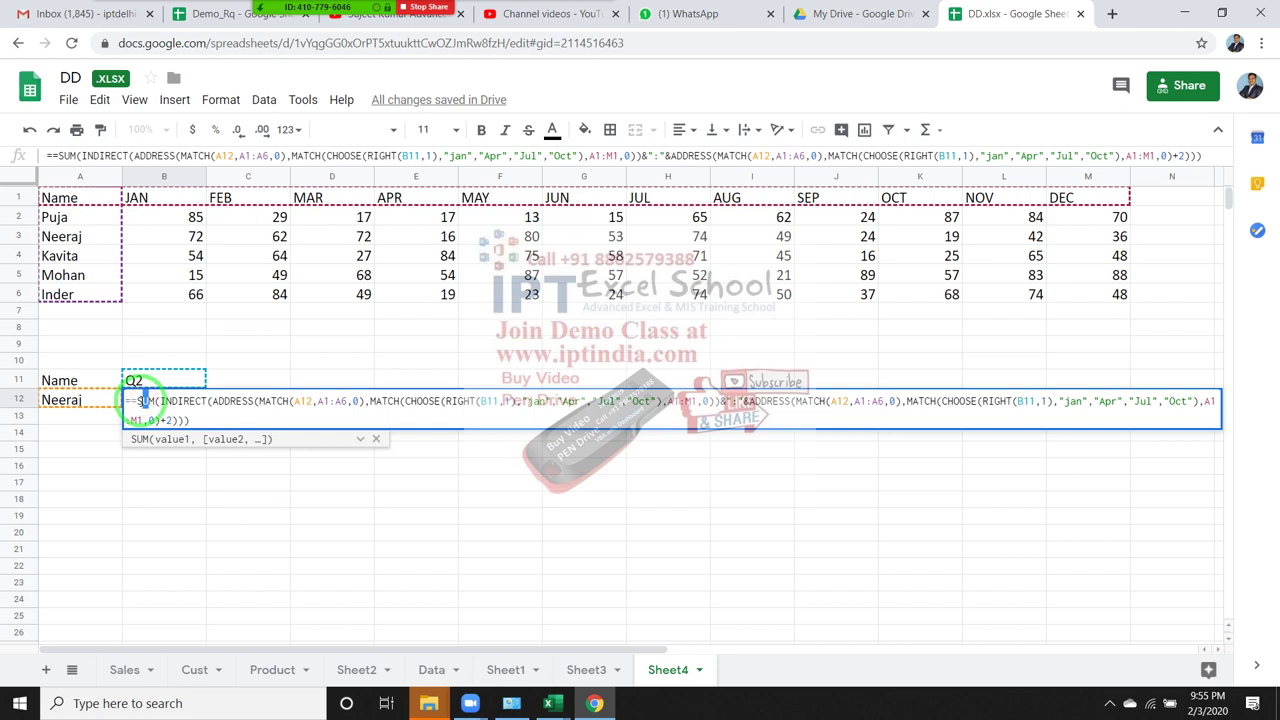
{"action": "left_click", "coordinate": [142, 401]}
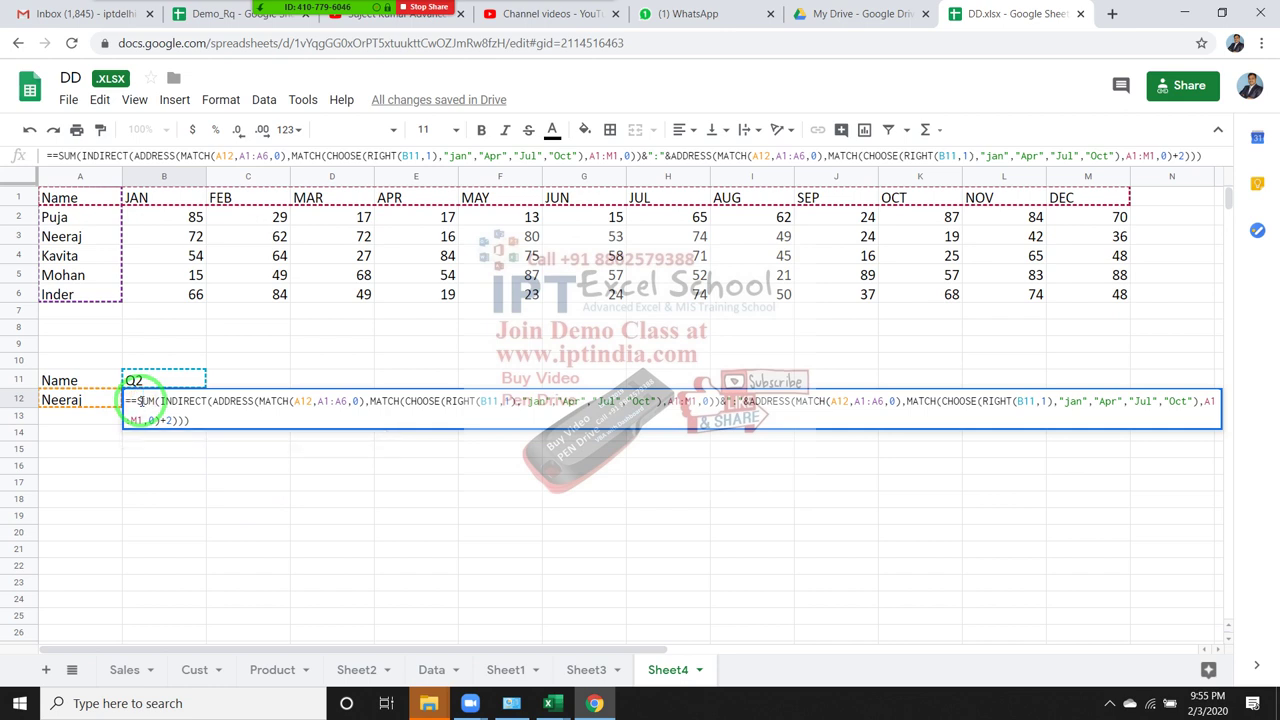
{"action": "key", "text": "BackSpace"}
{"action": "key", "text": "Return"}
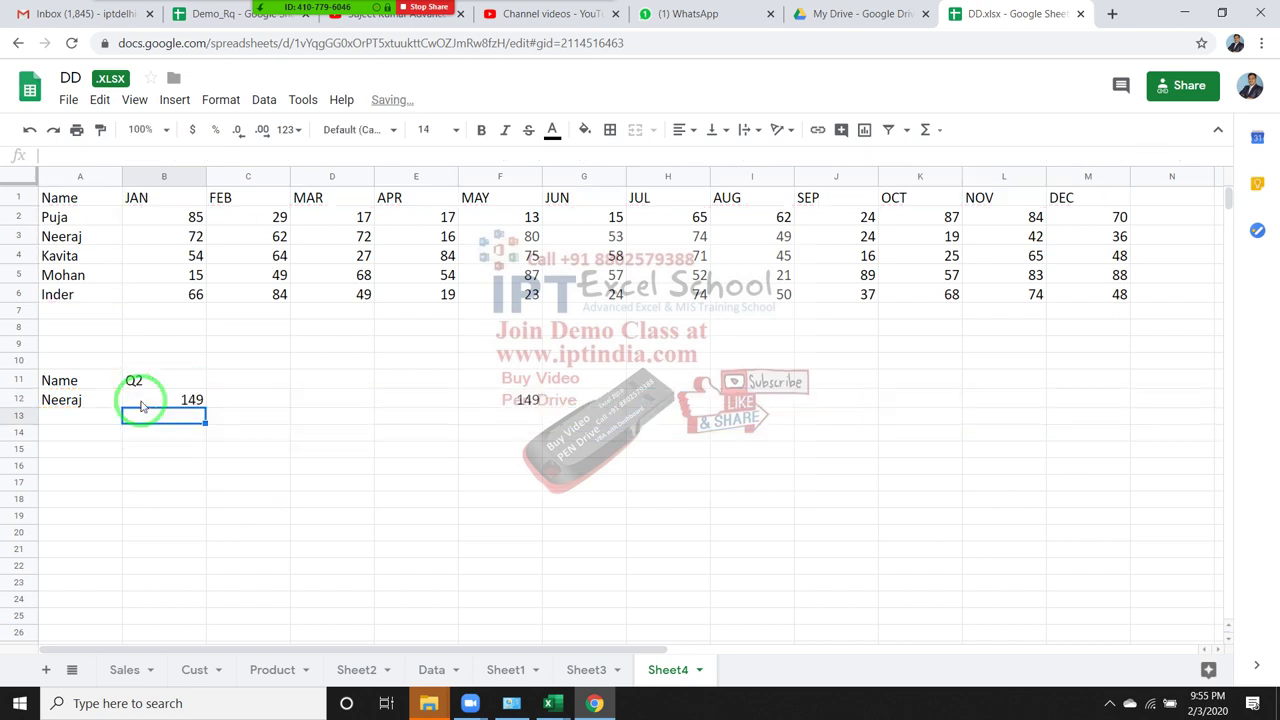
{"action": "left_click", "coordinate": [194, 400]}
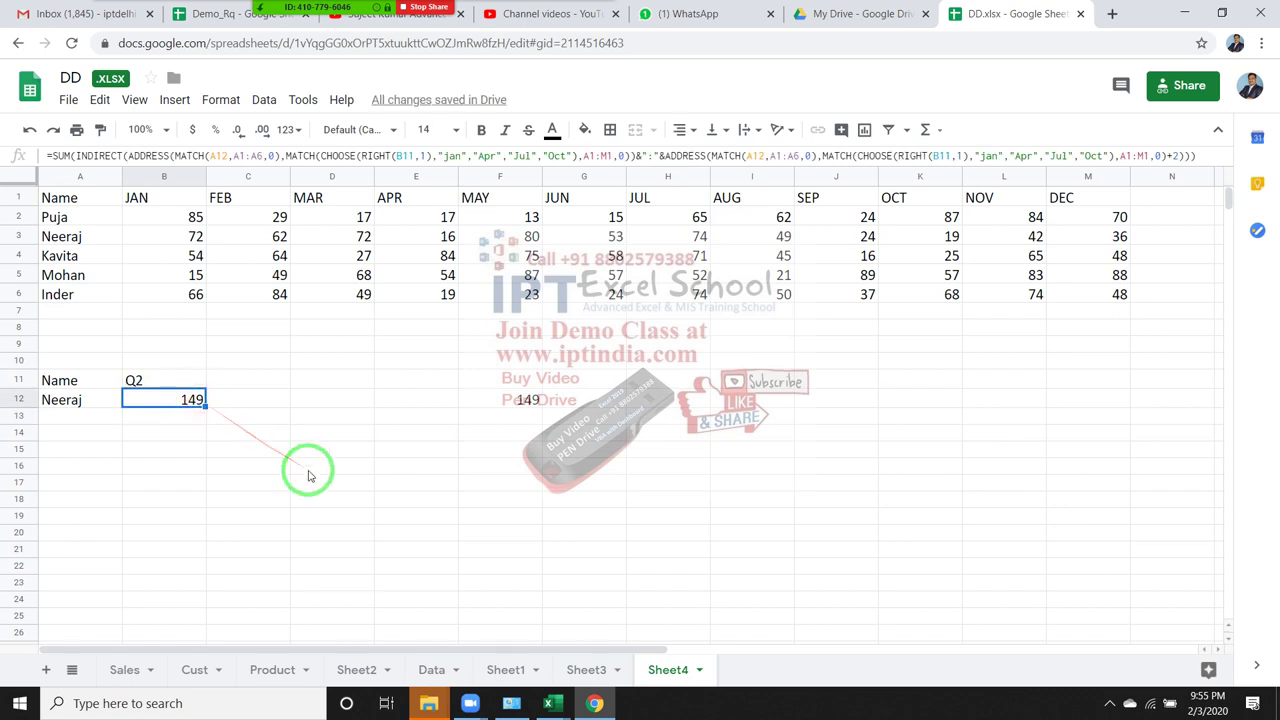
{"action": "left_click", "coordinate": [133, 398]}
{"action": "double_click", "coordinate": [133, 398]}
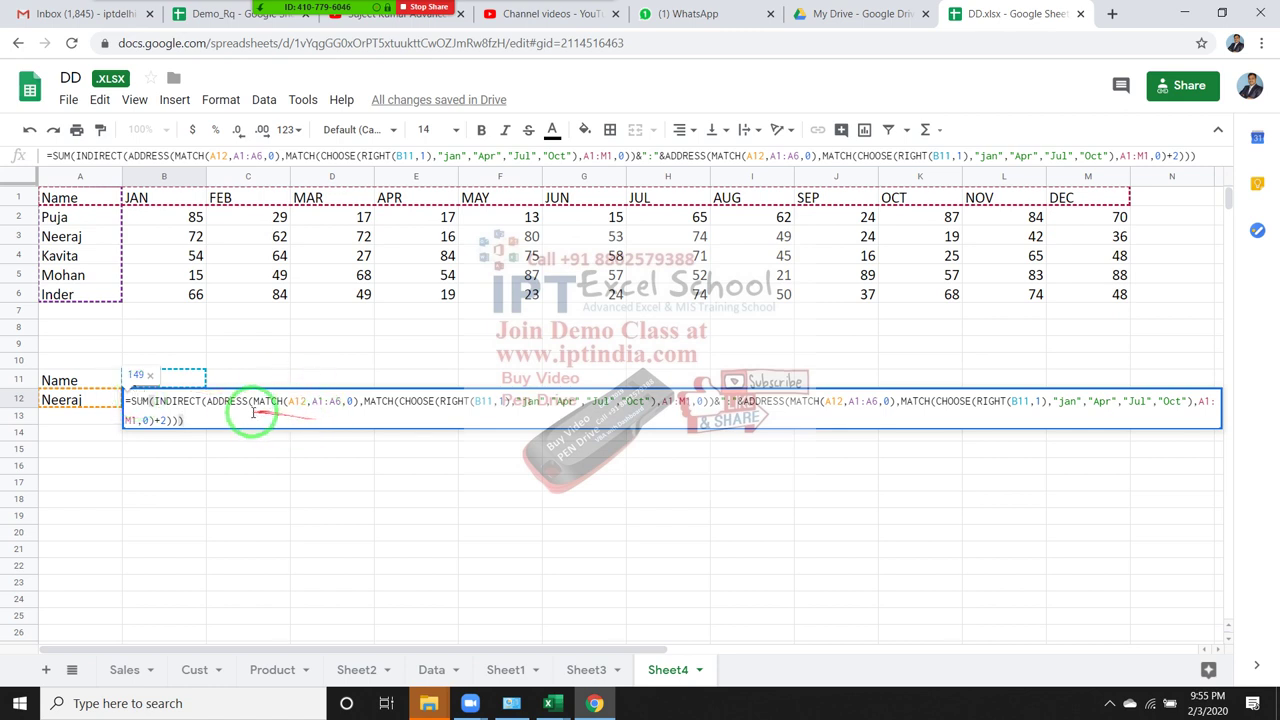
{"action": "double_click", "coordinate": [181, 402]}
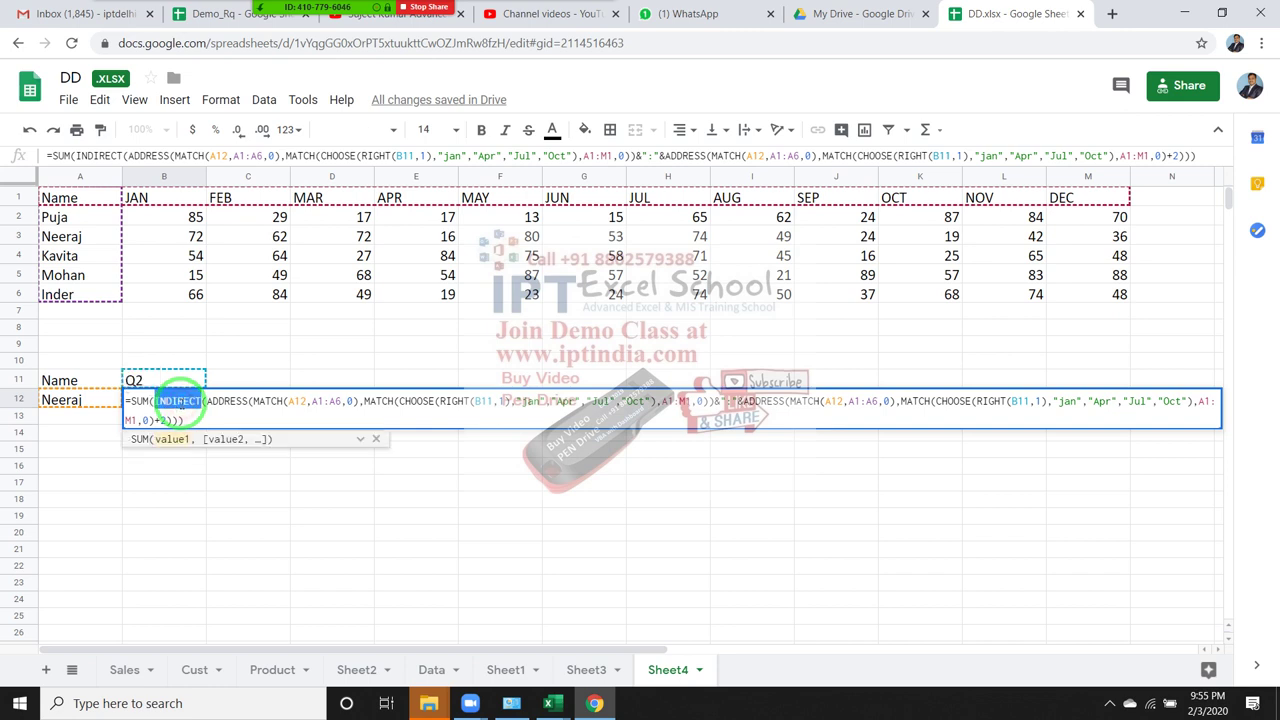
{"action": "double_click", "coordinate": [230, 401]}
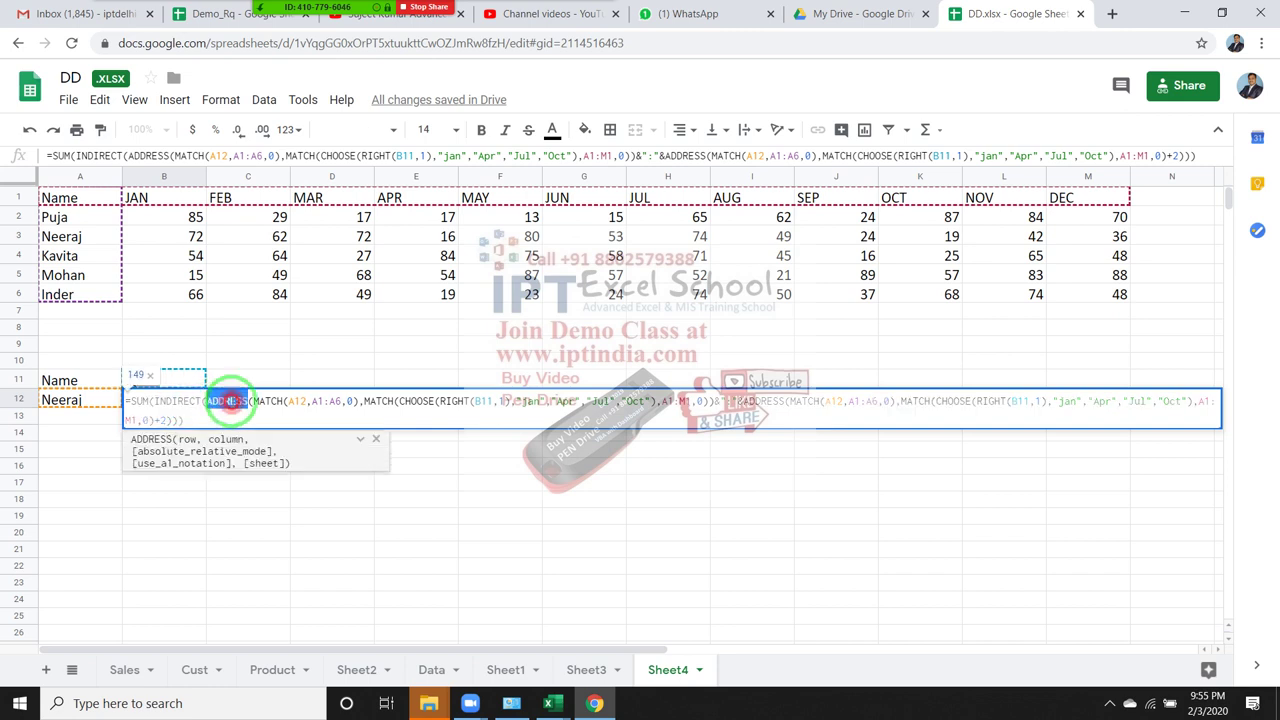
{"action": "double_click", "coordinate": [267, 401]}
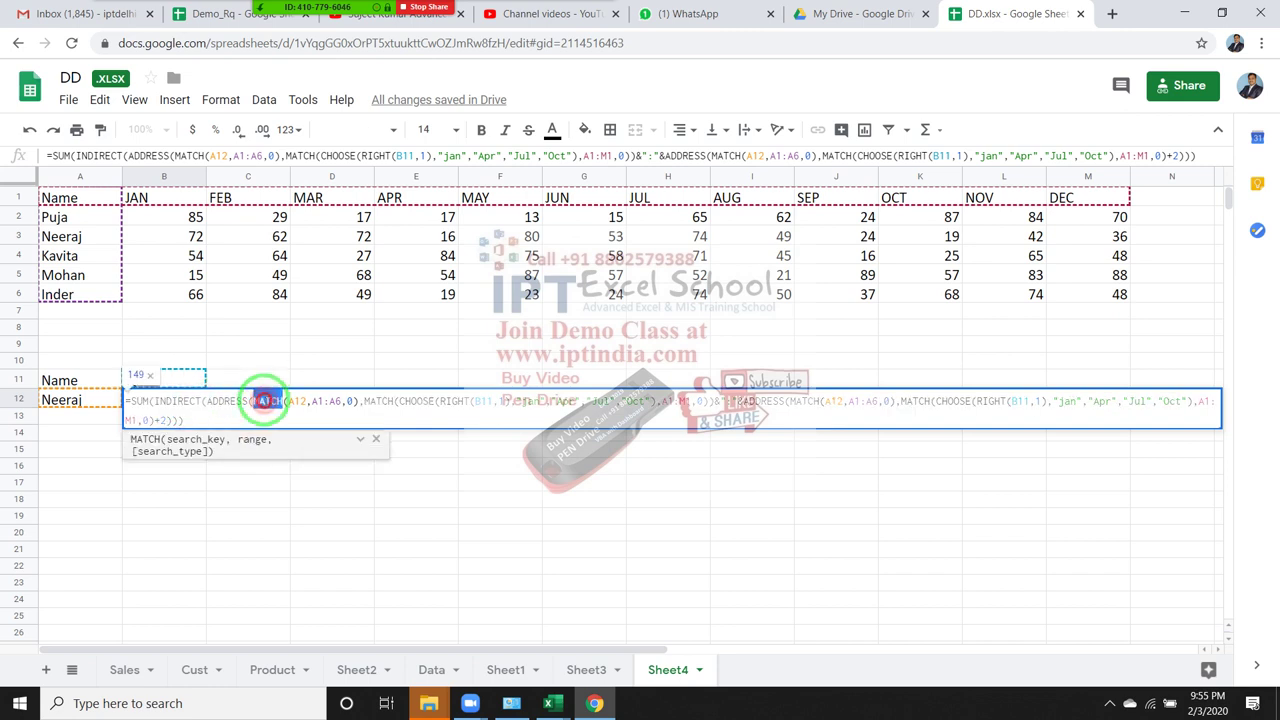
{"action": "double_click", "coordinate": [417, 401]}
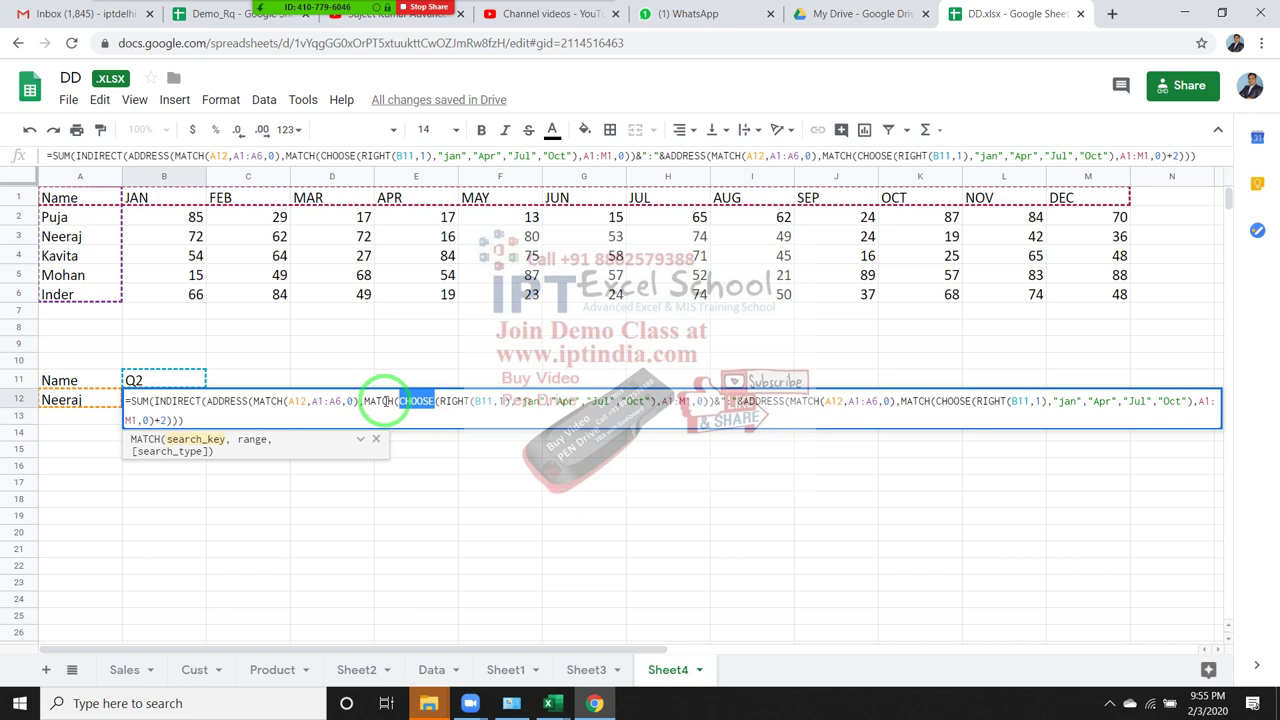
{"action": "key", "text": "Escape"}
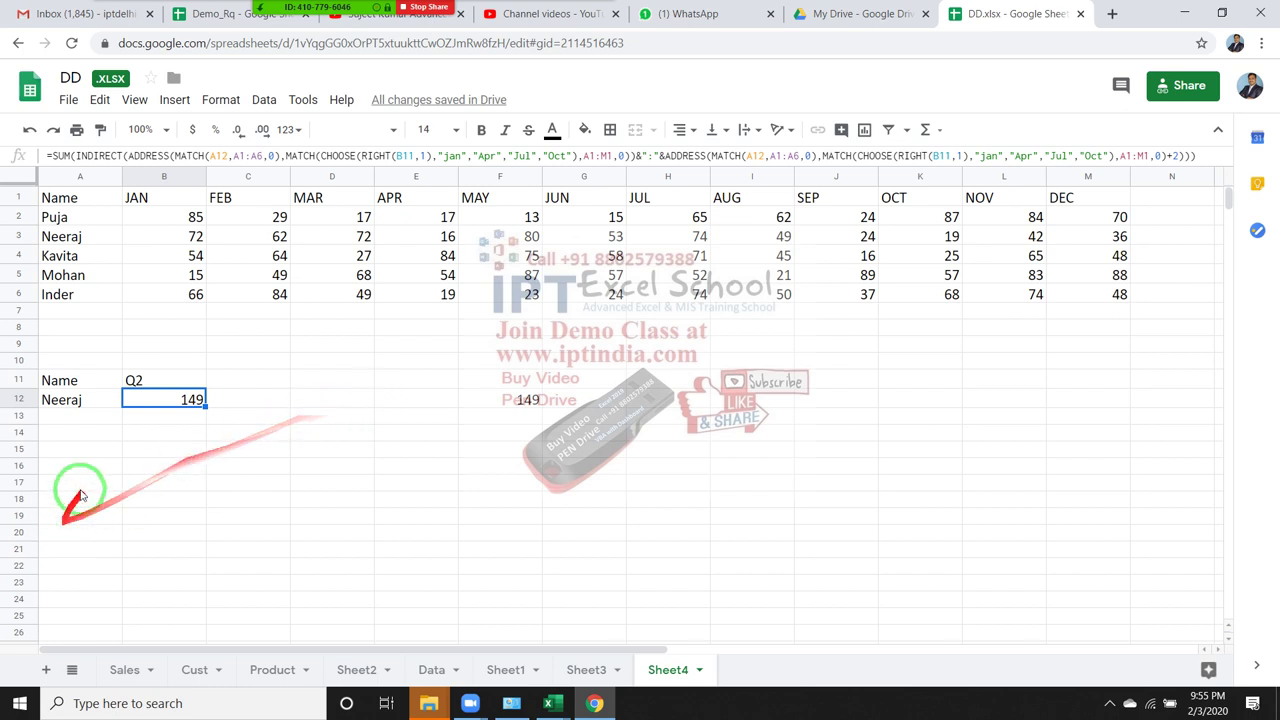
{"action": "left_click", "coordinate": [85, 436]}
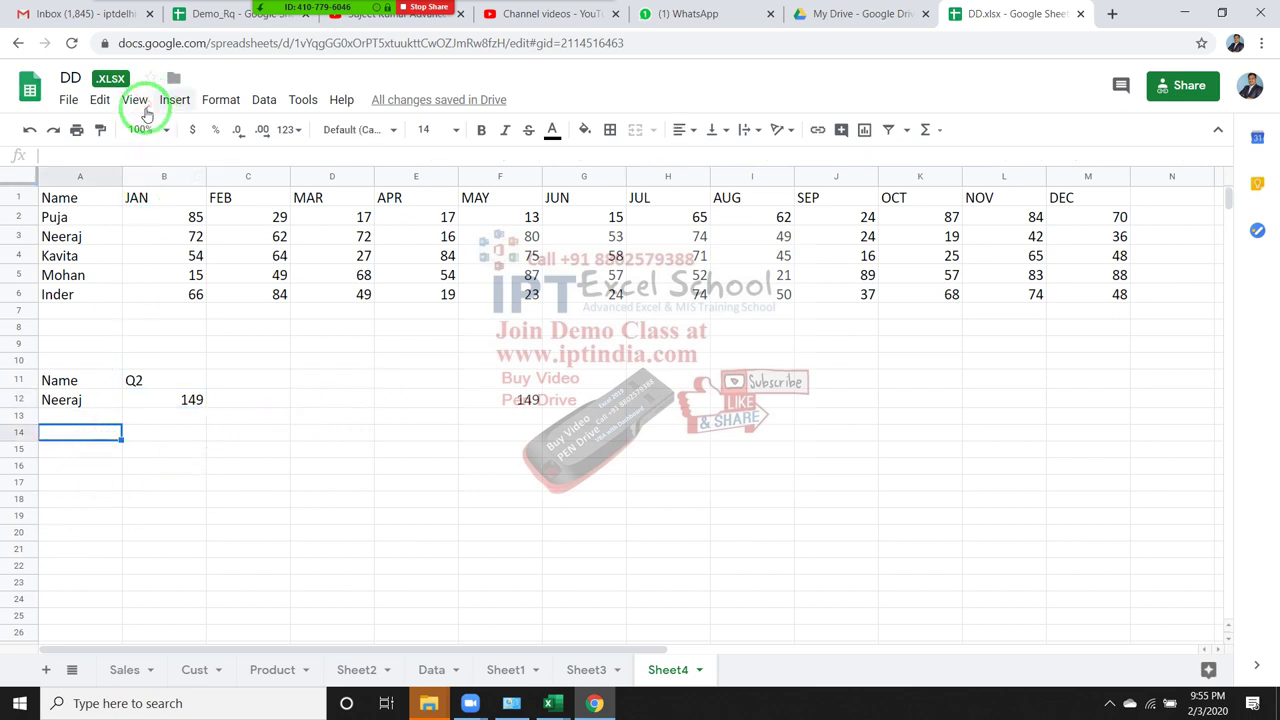
- Open Insert > Function > Lookup to show ADDRESS, CHOOSE, INDIRECT and MATCH
{"action": "left_click", "coordinate": [172, 100]}
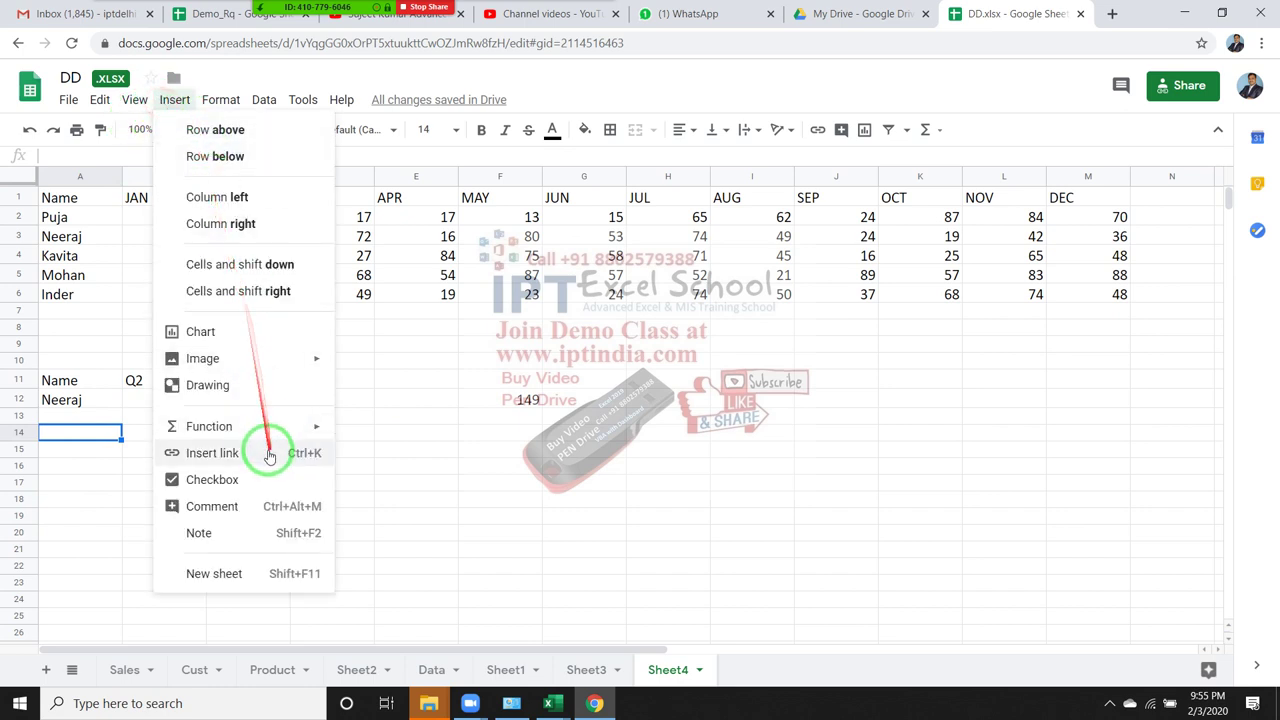
{"action": "mouse_move", "coordinate": [257, 425]}
{"action": "mouse_move", "coordinate": [354, 437]}
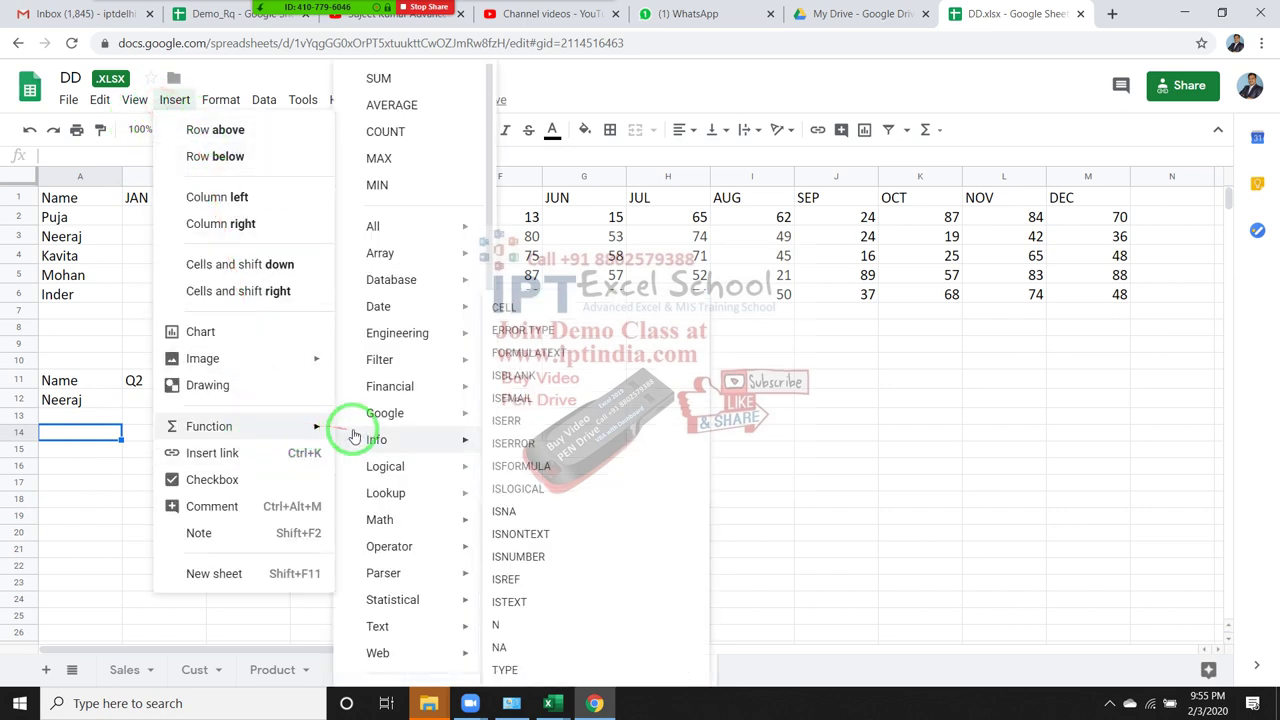
{"action": "mouse_move", "coordinate": [408, 470]}
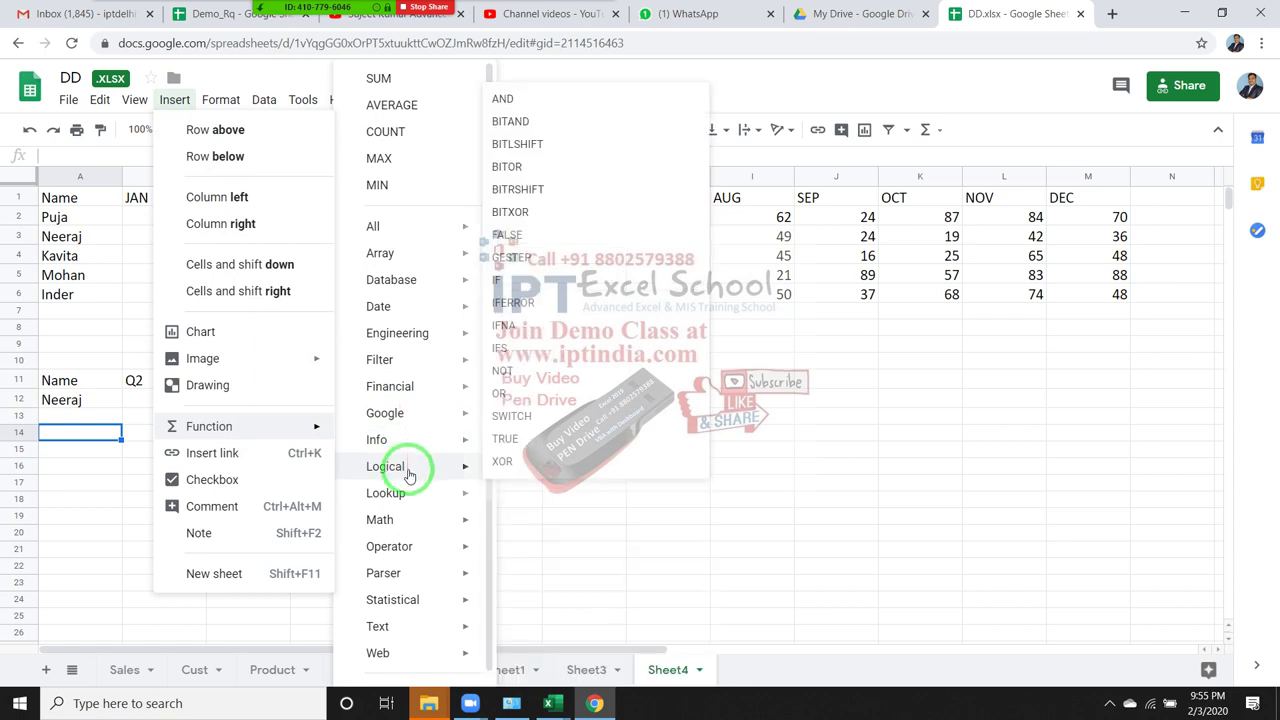
{"action": "mouse_move", "coordinate": [400, 492]}
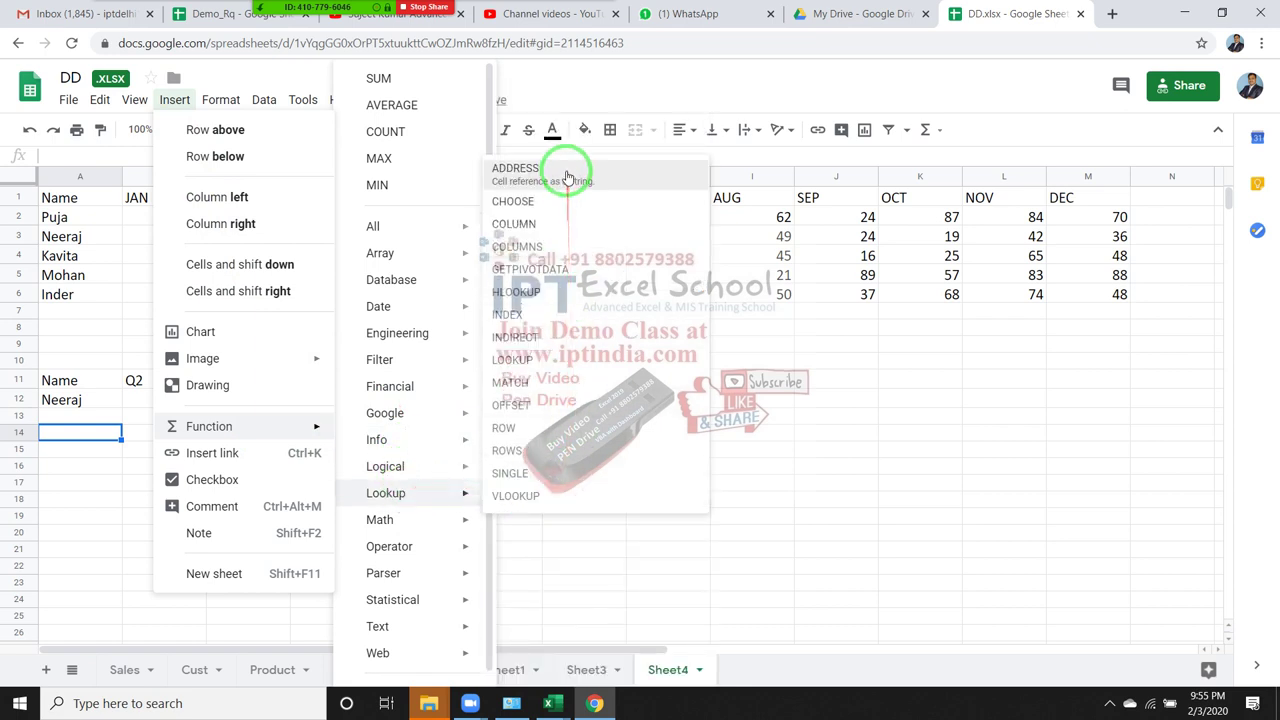
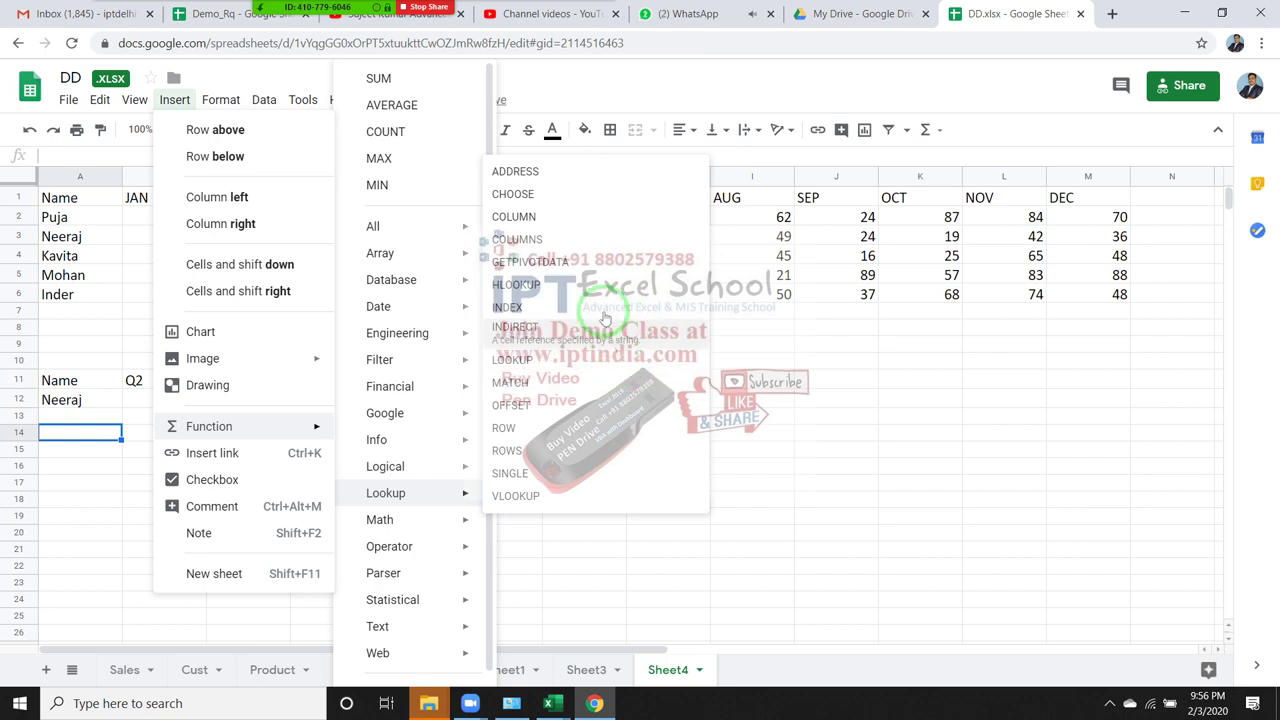
- Dismiss the open menu and read the new unread WhatsApp message
{"action": "left_click", "coordinate": [905, 416]}
{"action": "left_click", "coordinate": [660, 28]}
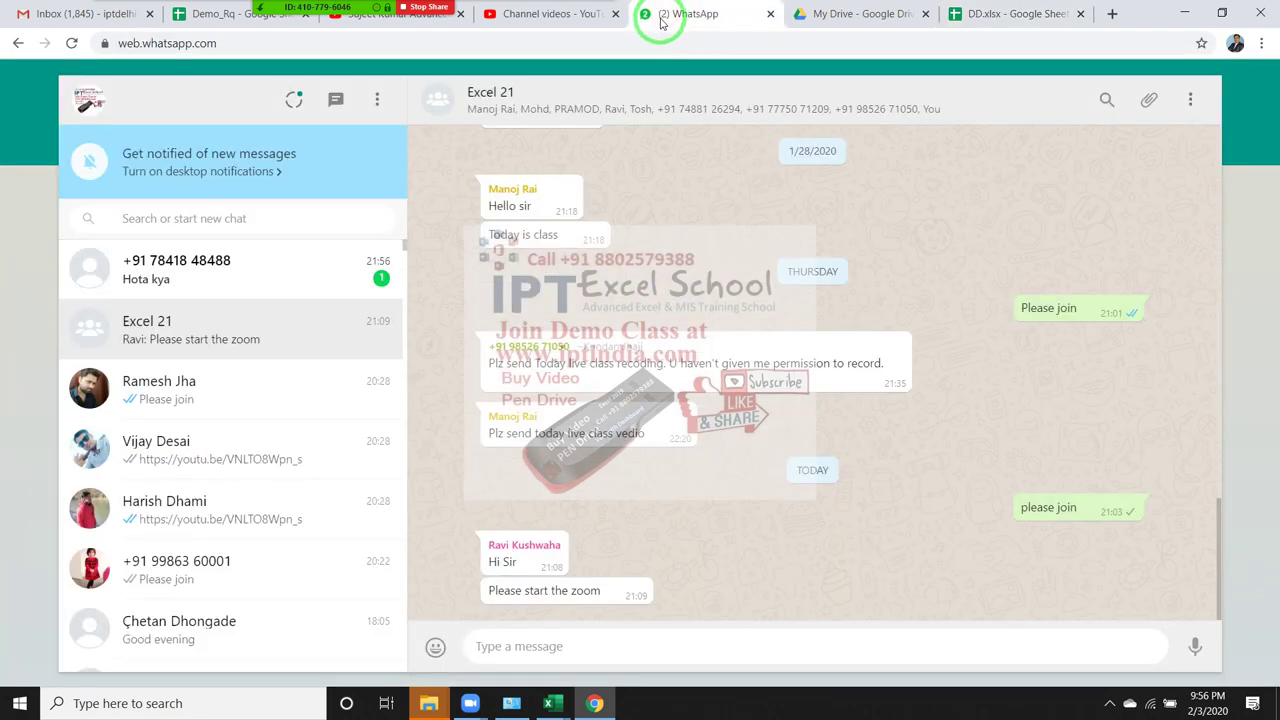
{"action": "left_click", "coordinate": [194, 289]}
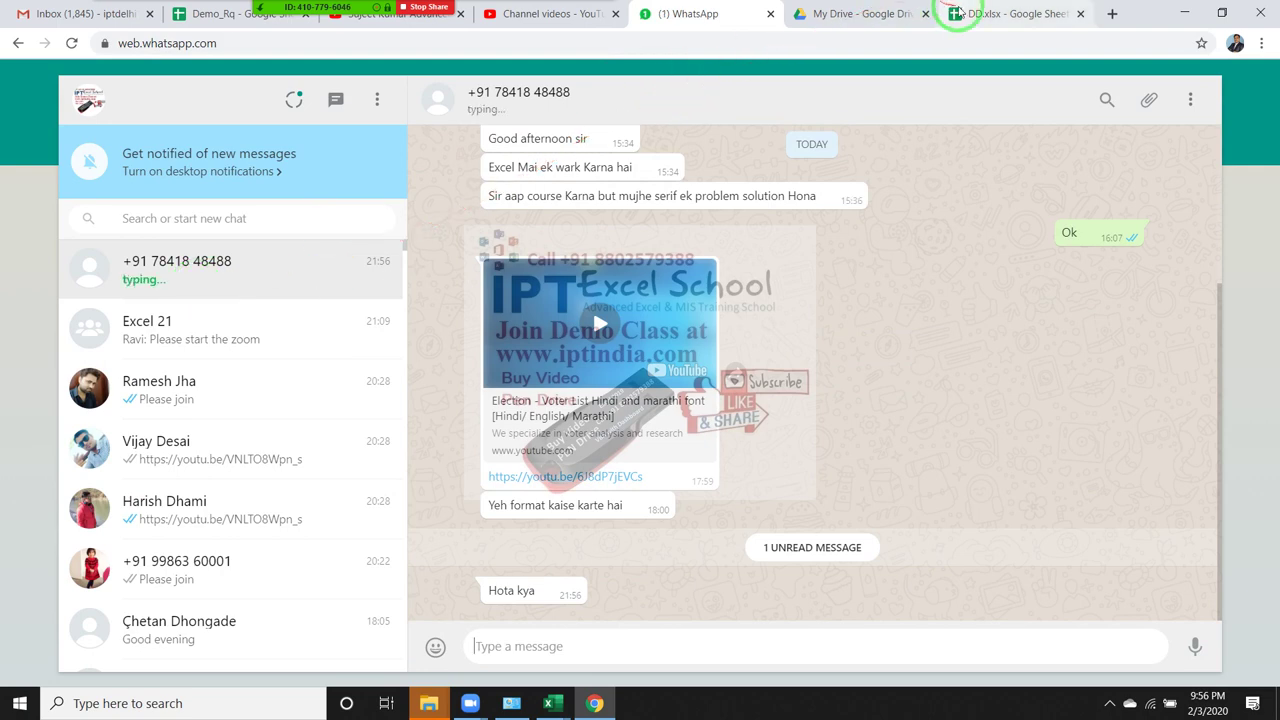
- Return to the DD workbook and add a new blank sheet, Sheet5, after Sheet4
{"action": "left_click", "coordinate": [975, 17]}
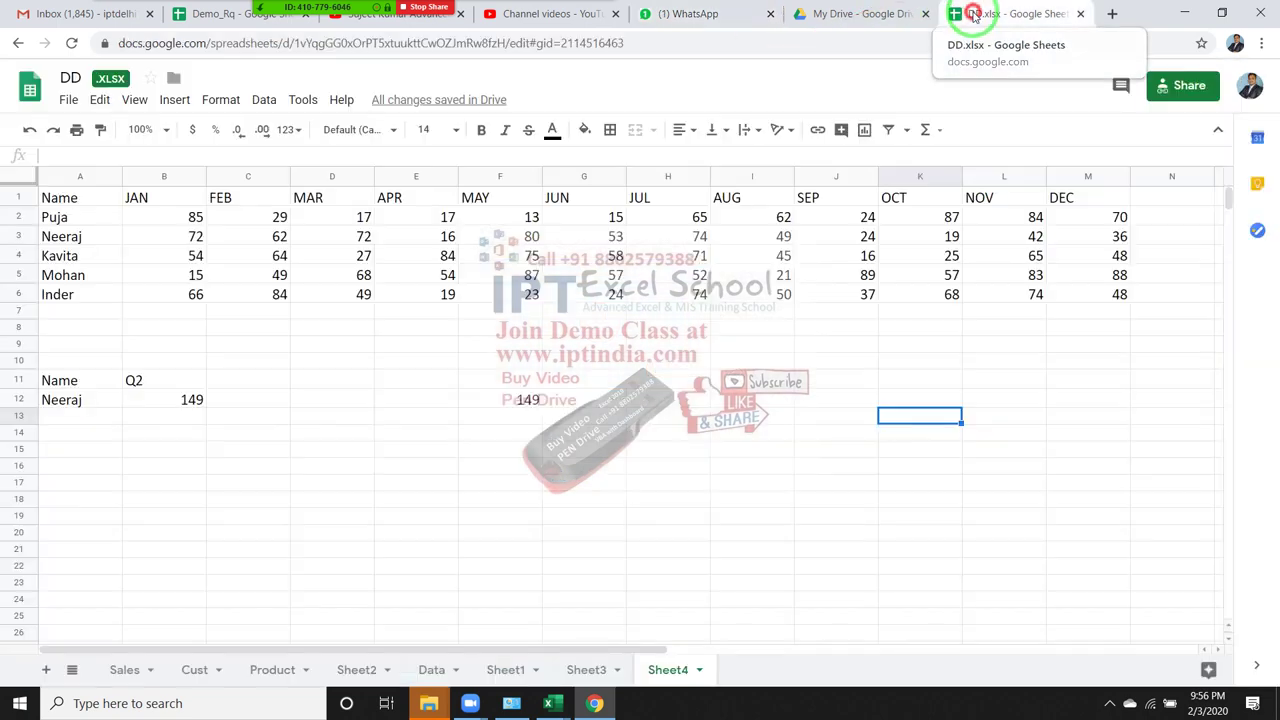
{"action": "left_click", "coordinate": [580, 399]}
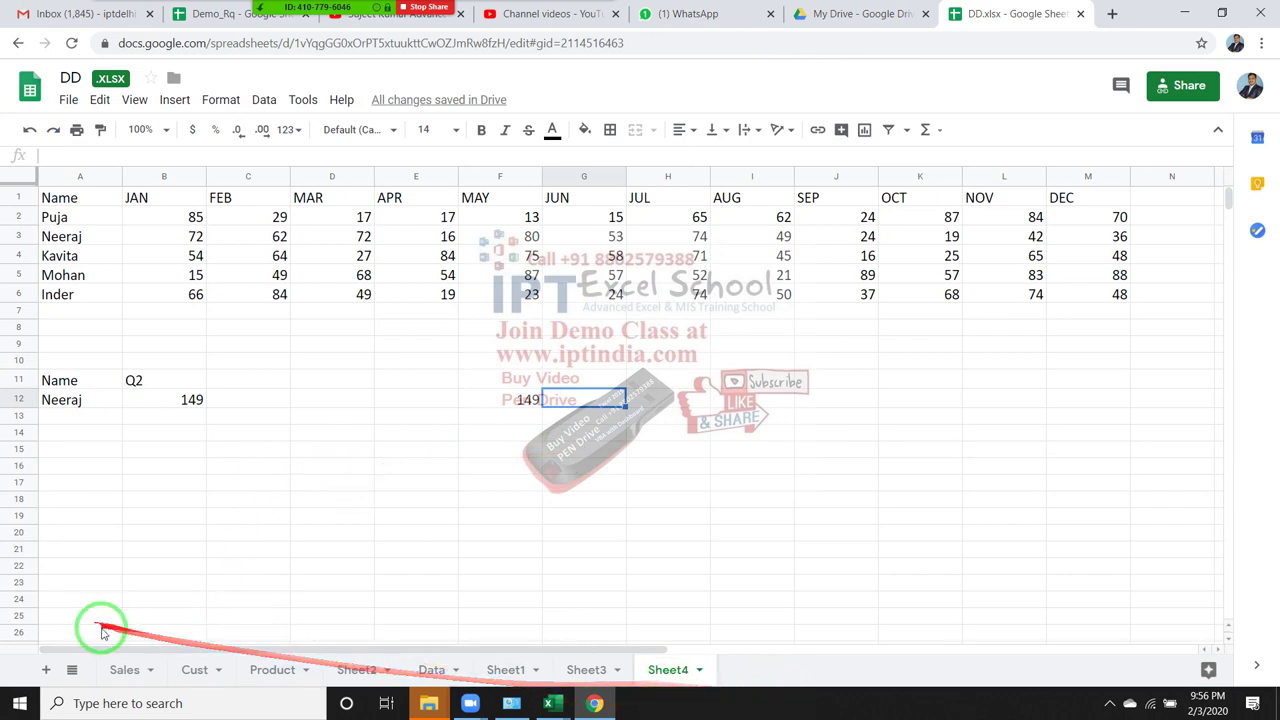
{"action": "left_click", "coordinate": [46, 667]}
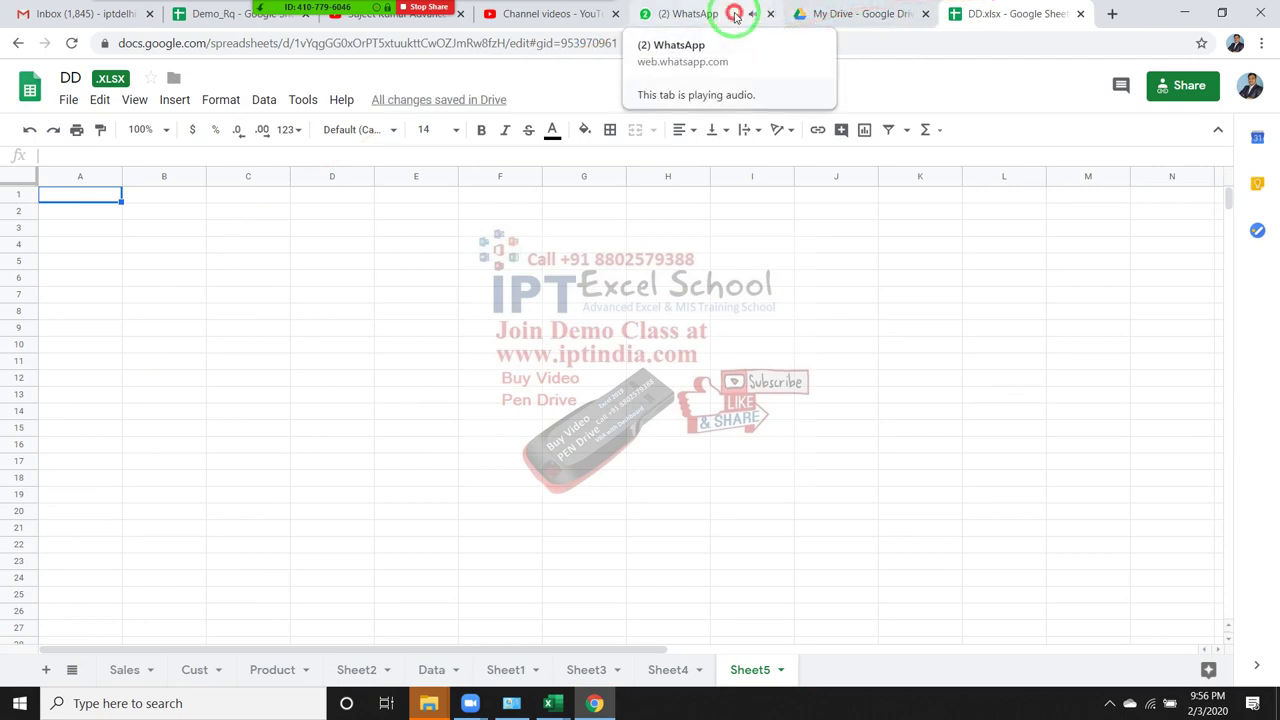
- Close the WhatsApp Web tab and go back to the DD workbook's blank Sheet5
{"action": "left_click", "coordinate": [735, 15]}
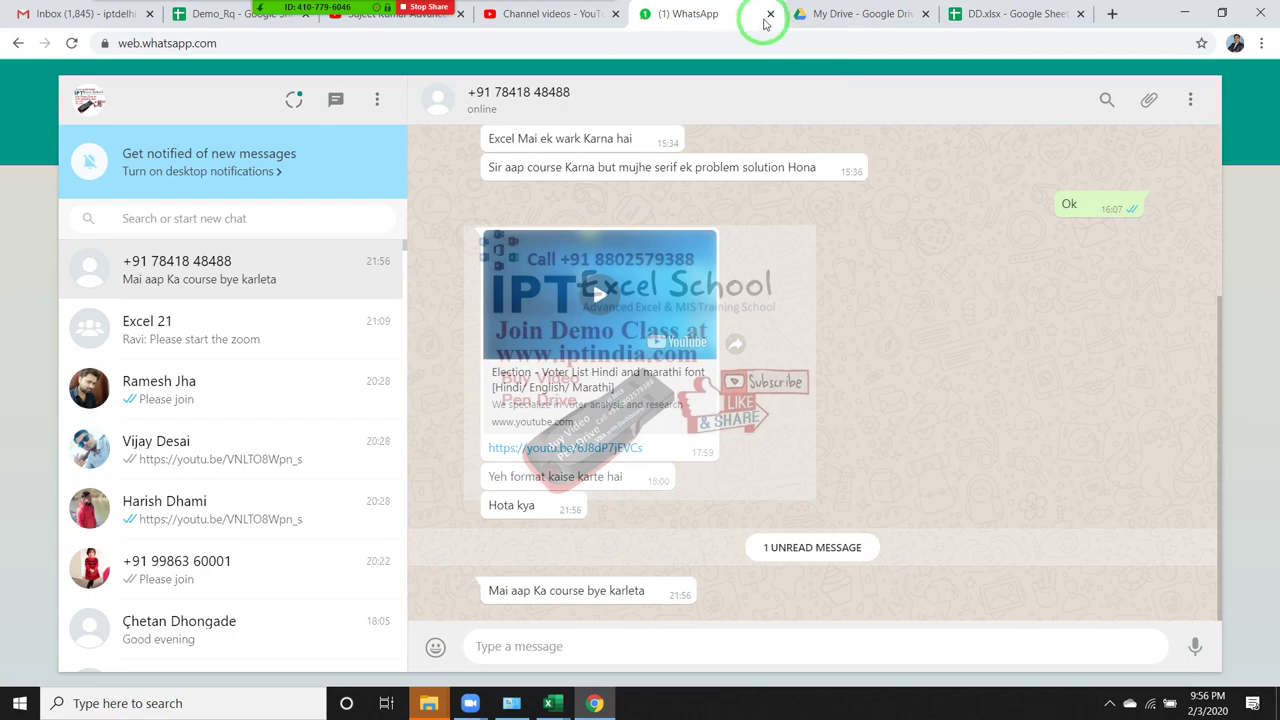
{"action": "left_click", "coordinate": [769, 15]}
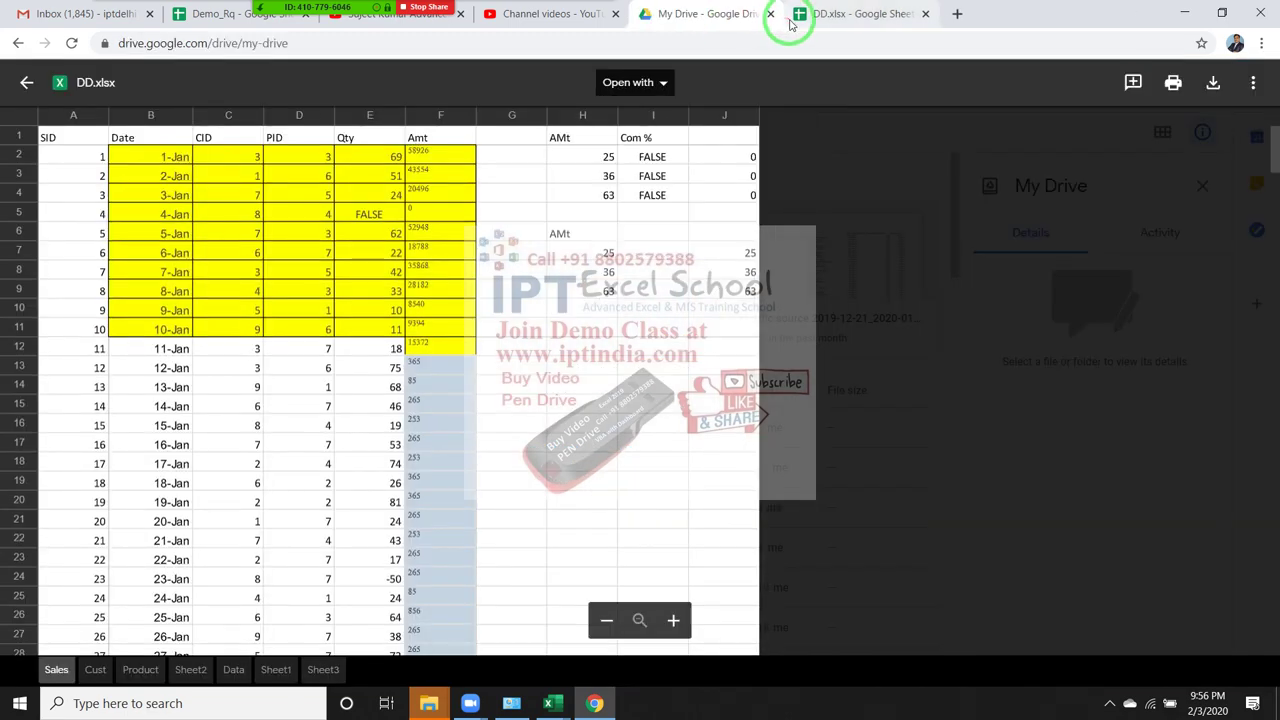
{"action": "left_click", "coordinate": [850, 14]}
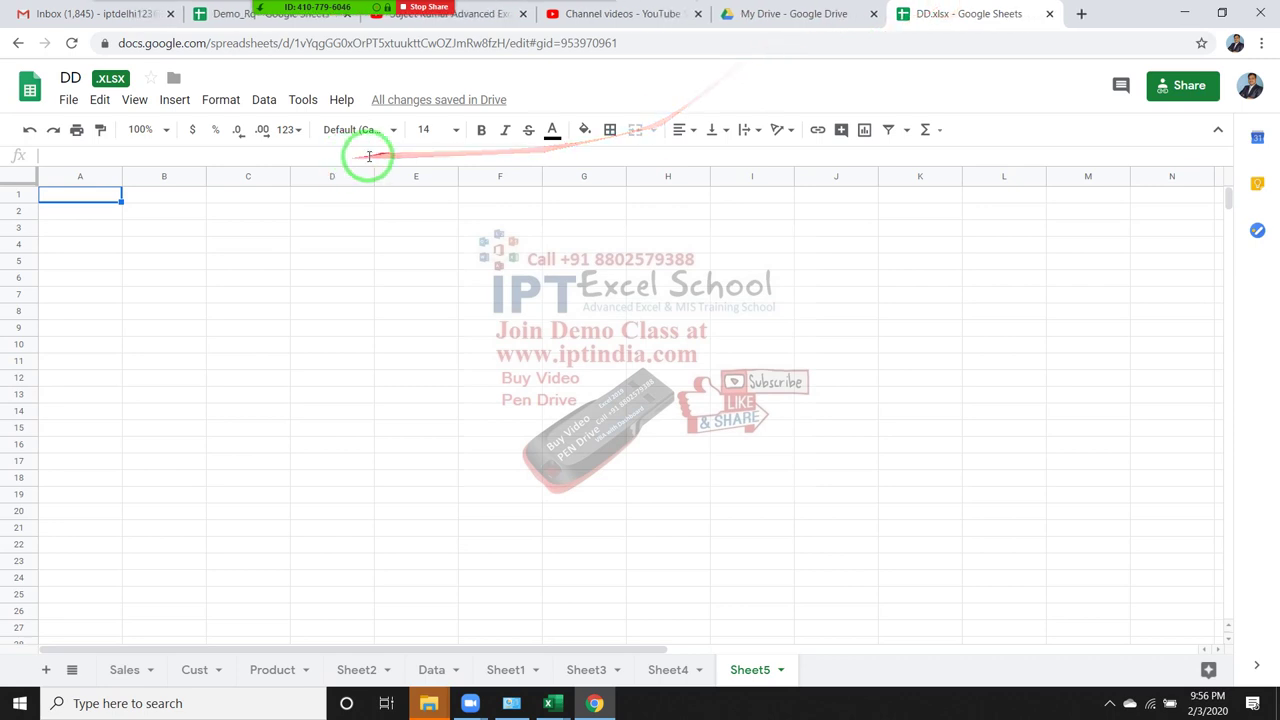
- Enter =ROW() in C7 so it returns 7
{"action": "type", "text": "="}
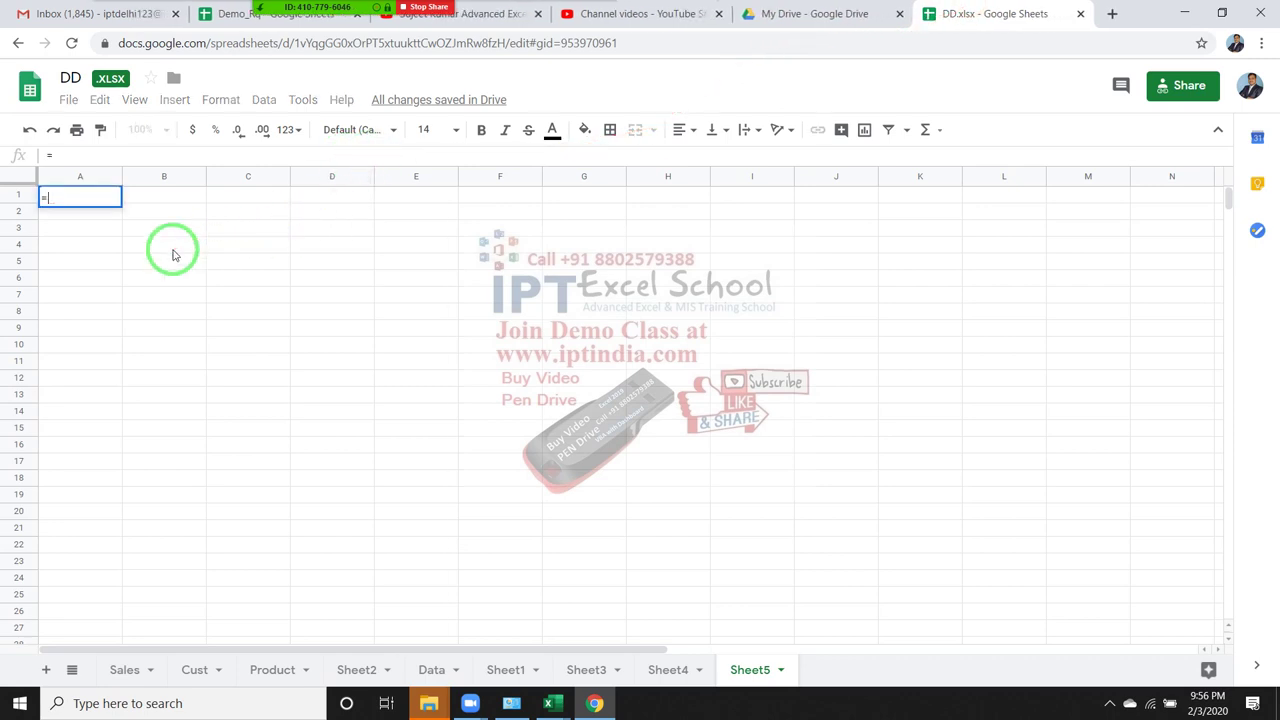
{"action": "key", "text": "Escape"}
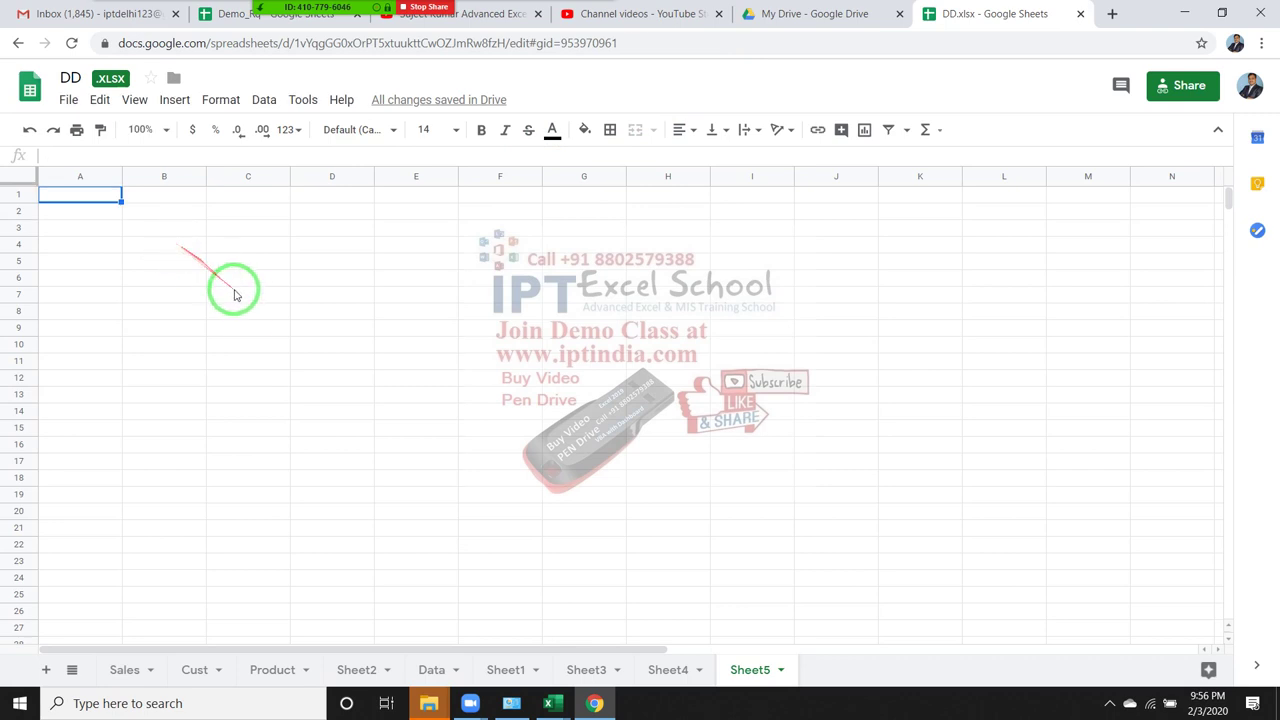
{"action": "left_click", "coordinate": [251, 300]}
{"action": "type", "text": "=ROW("}
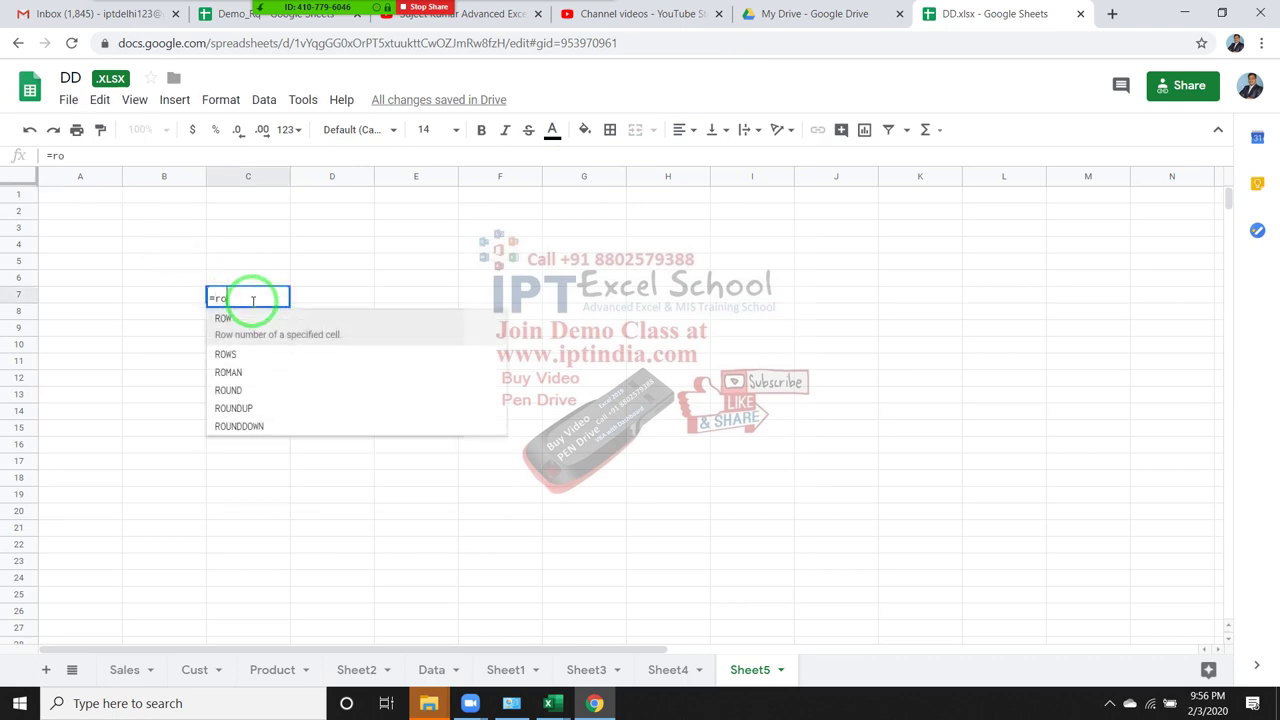
{"action": "key", "text": "Return"}
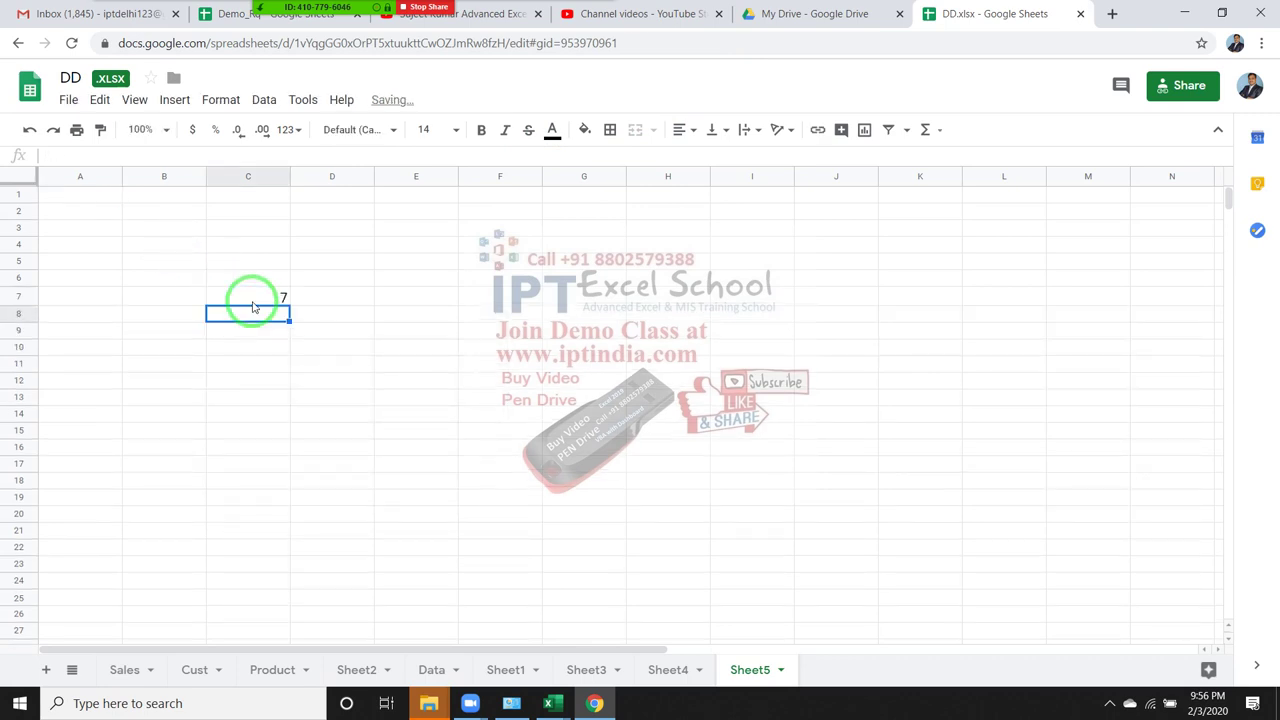
{"action": "left_click", "coordinate": [252, 300]}
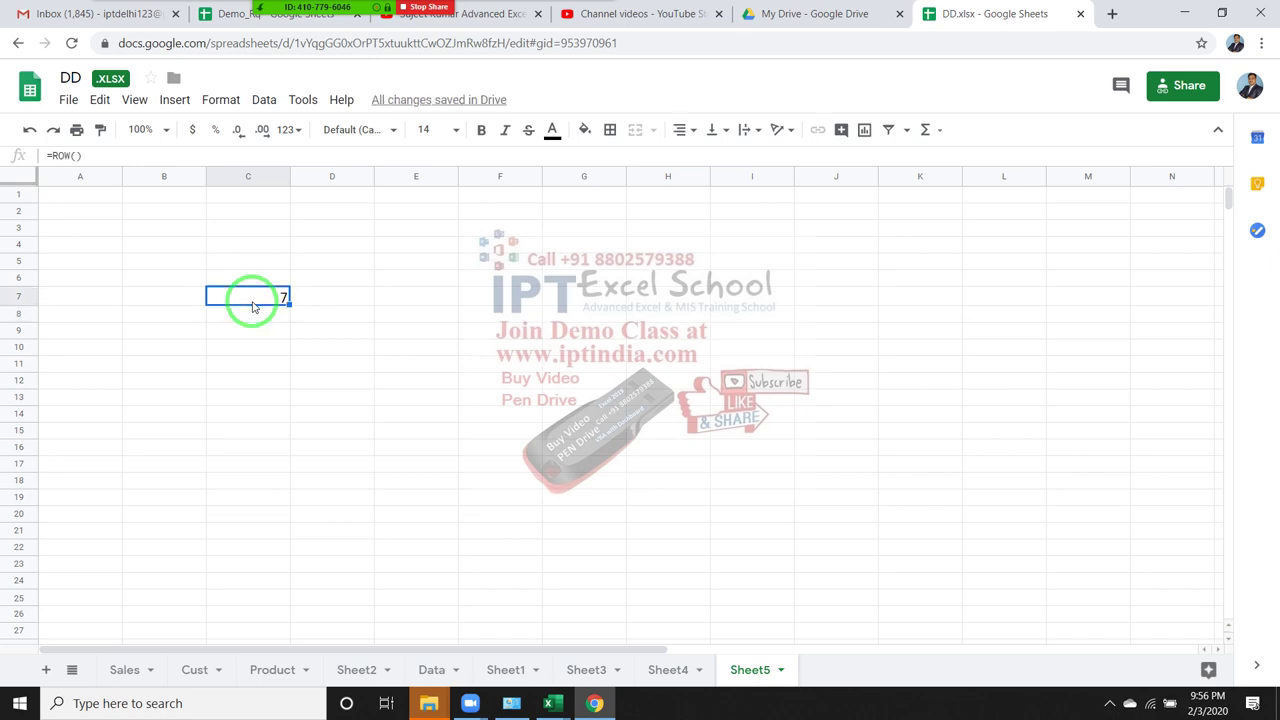
- Enter =ROW(F4) in C8 so it returns 4
{"action": "key", "text": "Down"}
{"action": "type", "text": "=row"}
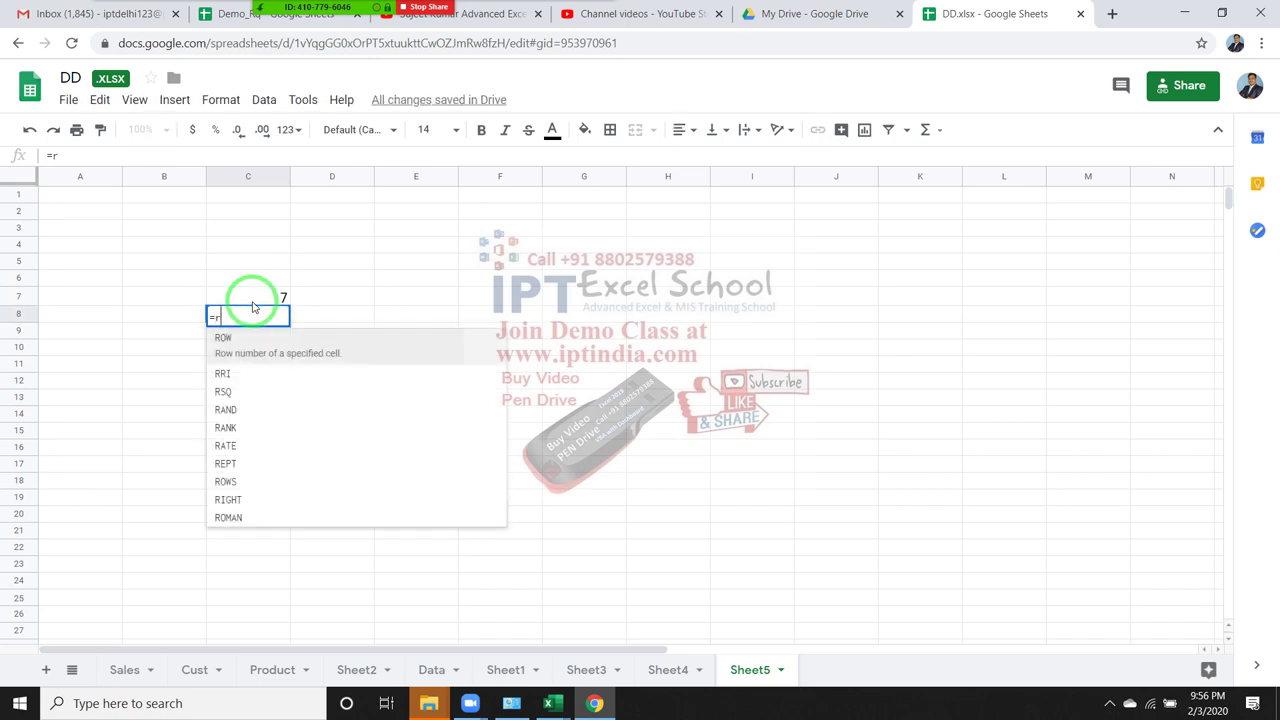
{"action": "key", "text": "Tab"}
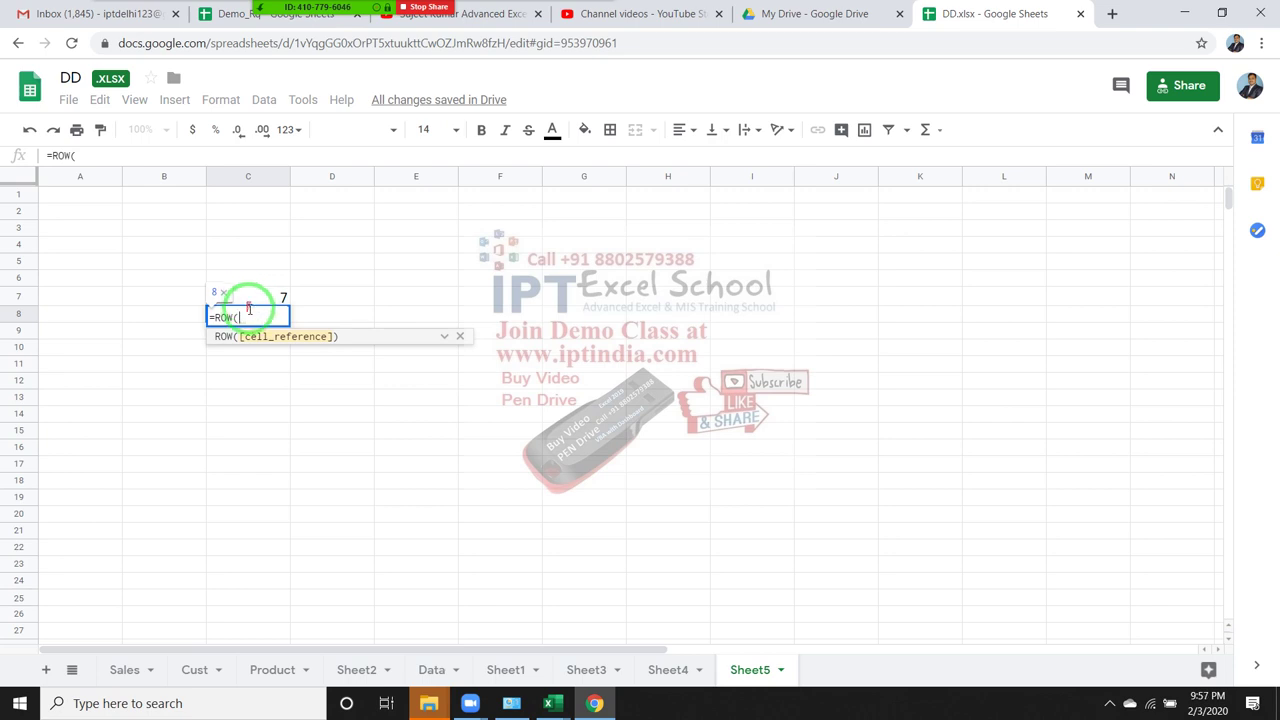
{"action": "left_click", "coordinate": [478, 244]}
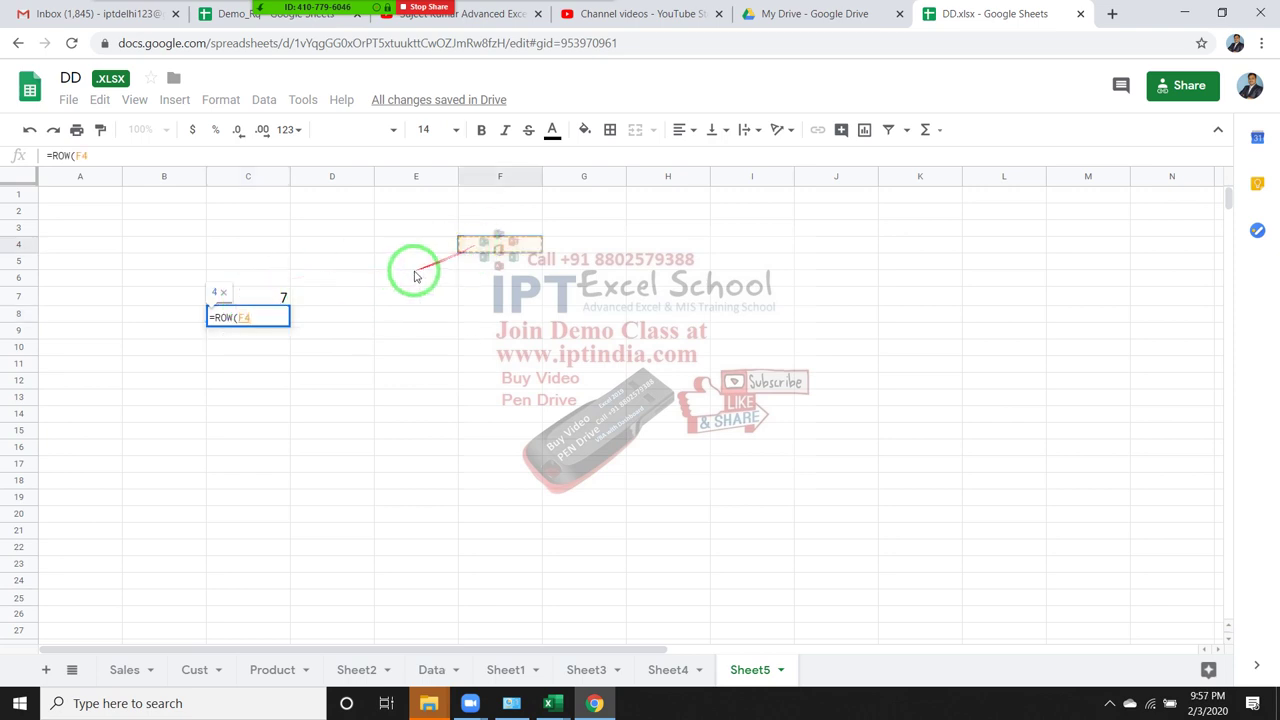
{"action": "key", "text": "Return"}
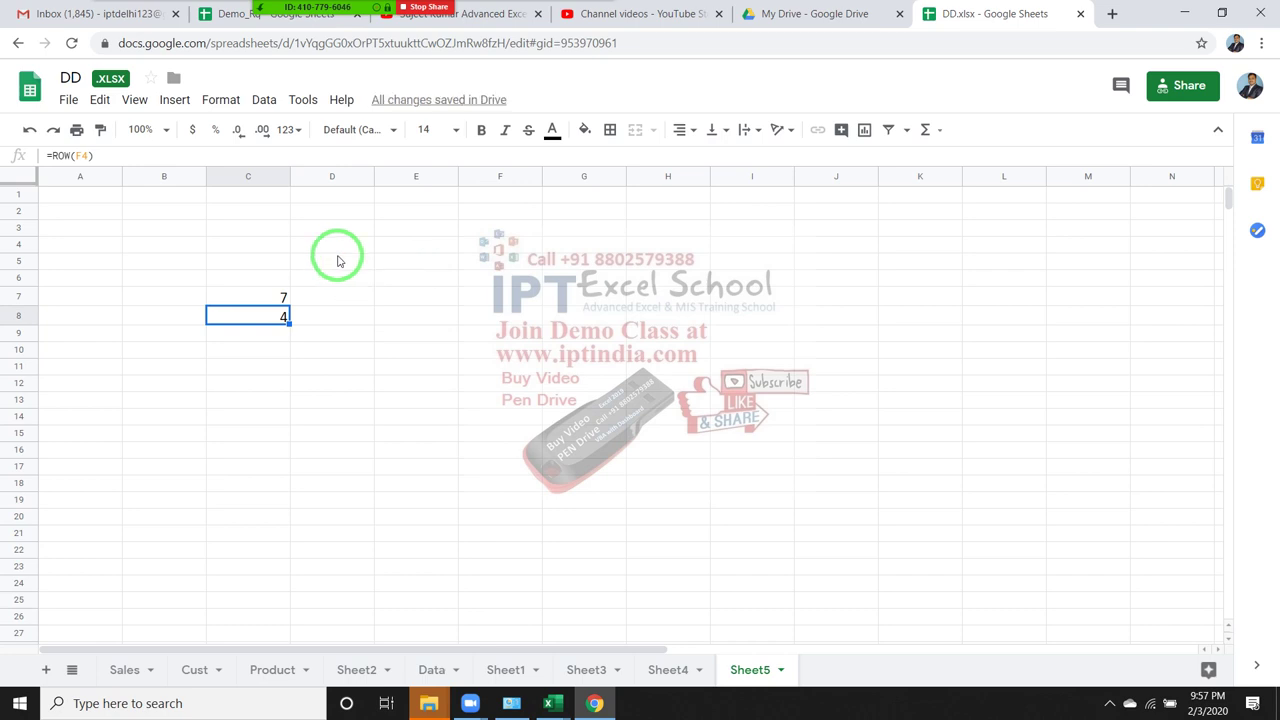
{"action": "left_click", "coordinate": [56, 199]}
- Type 1, 2, 3 in A1:A3 and extend the series down column A
{"action": "type", "text": "1"}
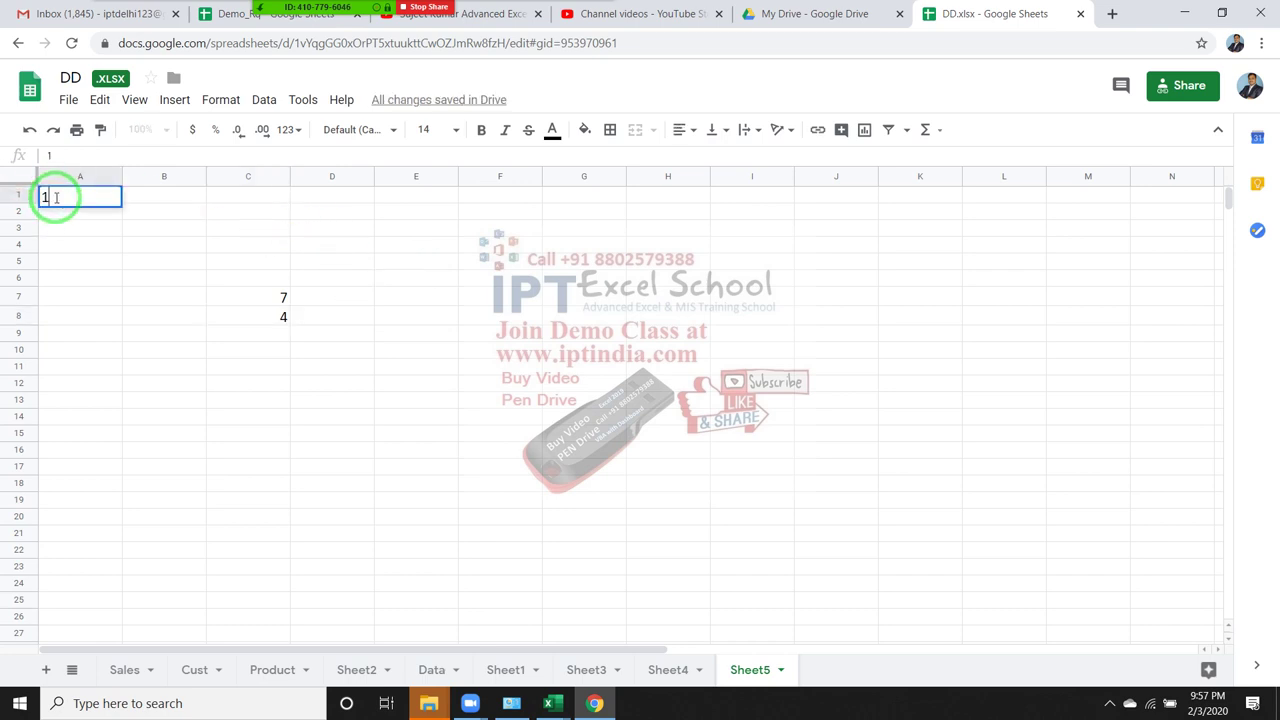
{"action": "key", "text": "Return"}
{"action": "type", "text": "2"}
{"action": "key", "text": "Return"}
{"action": "type", "text": "3"}
{"action": "key", "text": "Return"}
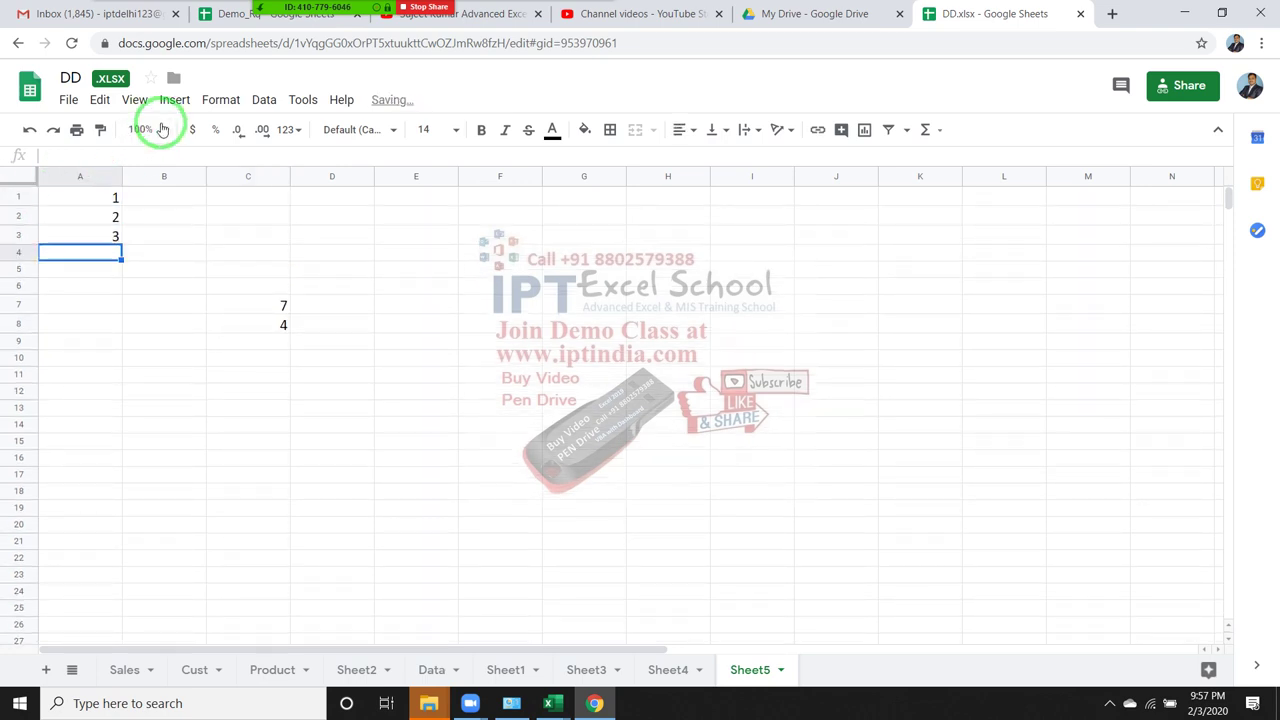
{"action": "left_click", "coordinate": [86, 222]}
{"action": "mouse_move", "coordinate": [86, 226]}
{"action": "left_mouse_down"}
{"action": "mouse_move", "coordinate": [100, 240]}
{"action": "mouse_move", "coordinate": [107, 562]}
{"action": "left_mouse_up"}
{"action": "left_click", "coordinate": [164, 409]}
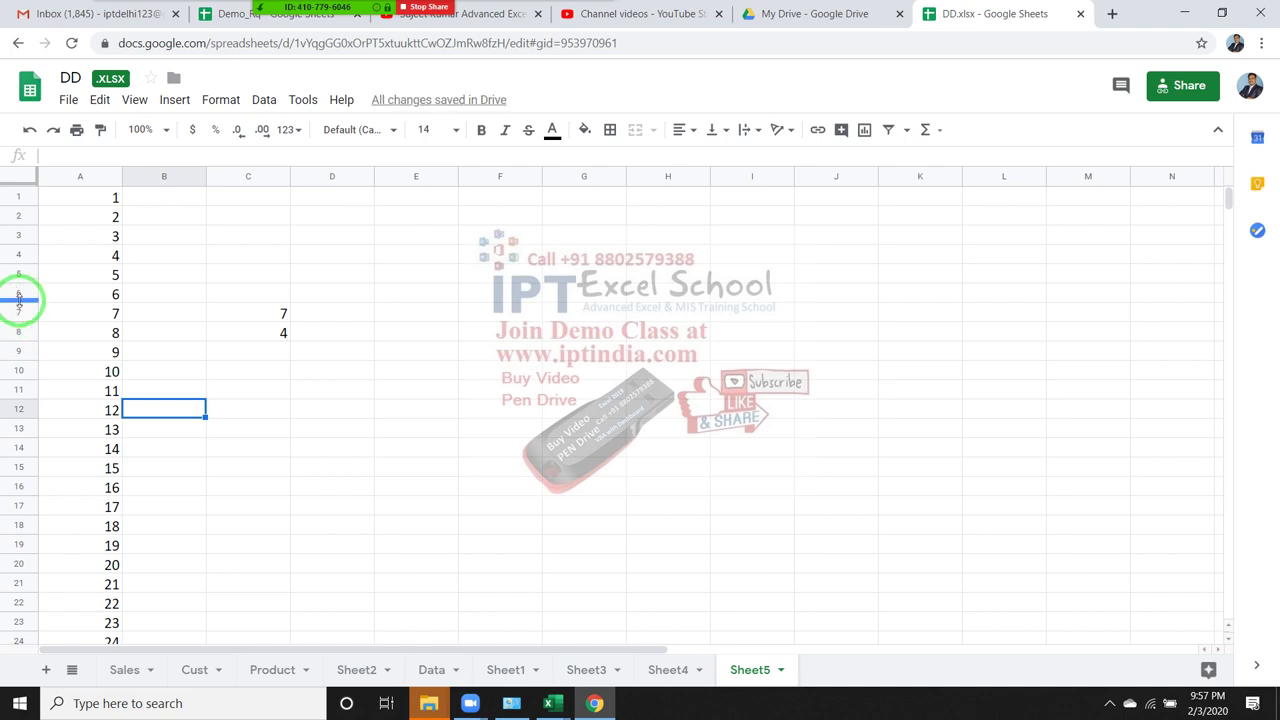
- Delete rows 6 to 12 to show the typed numbers don't renumber
{"action": "left_click_drag", "start_coordinate": [19, 297], "coordinate": [18, 392]}
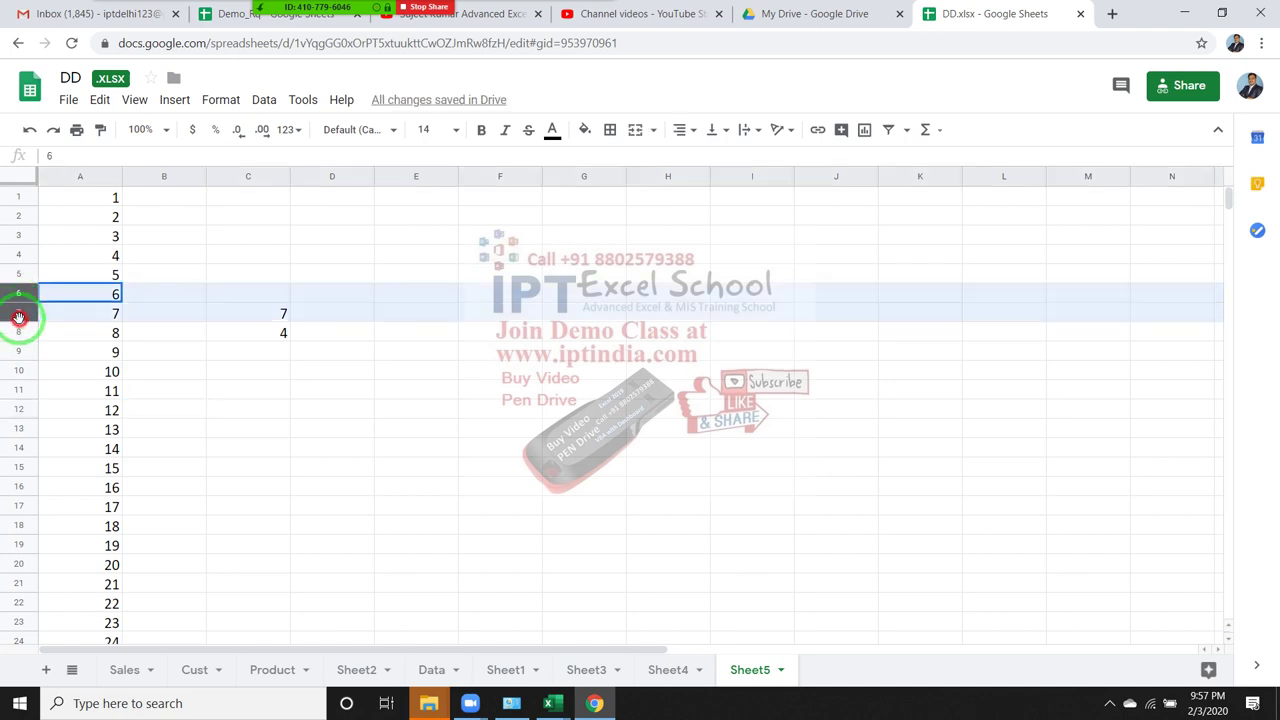
{"action": "right_click", "coordinate": [18, 390]}
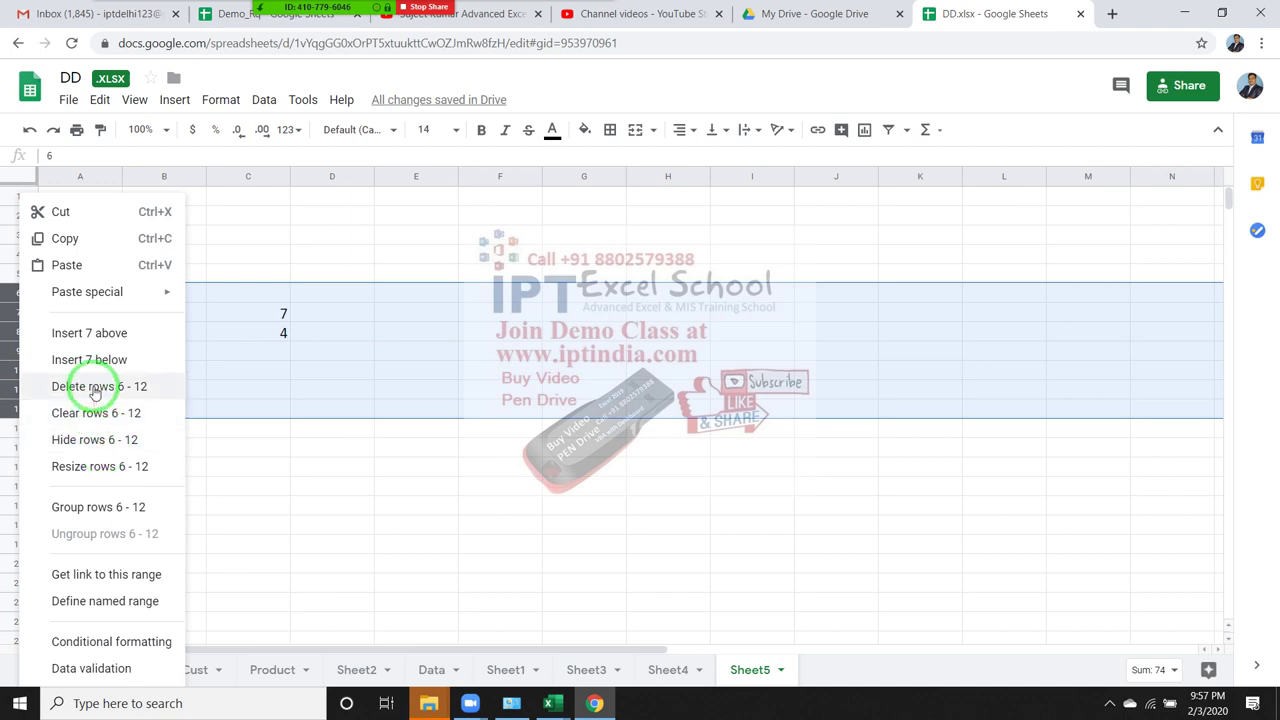
{"action": "left_click", "coordinate": [93, 388]}
{"action": "left_click", "coordinate": [100, 276]}
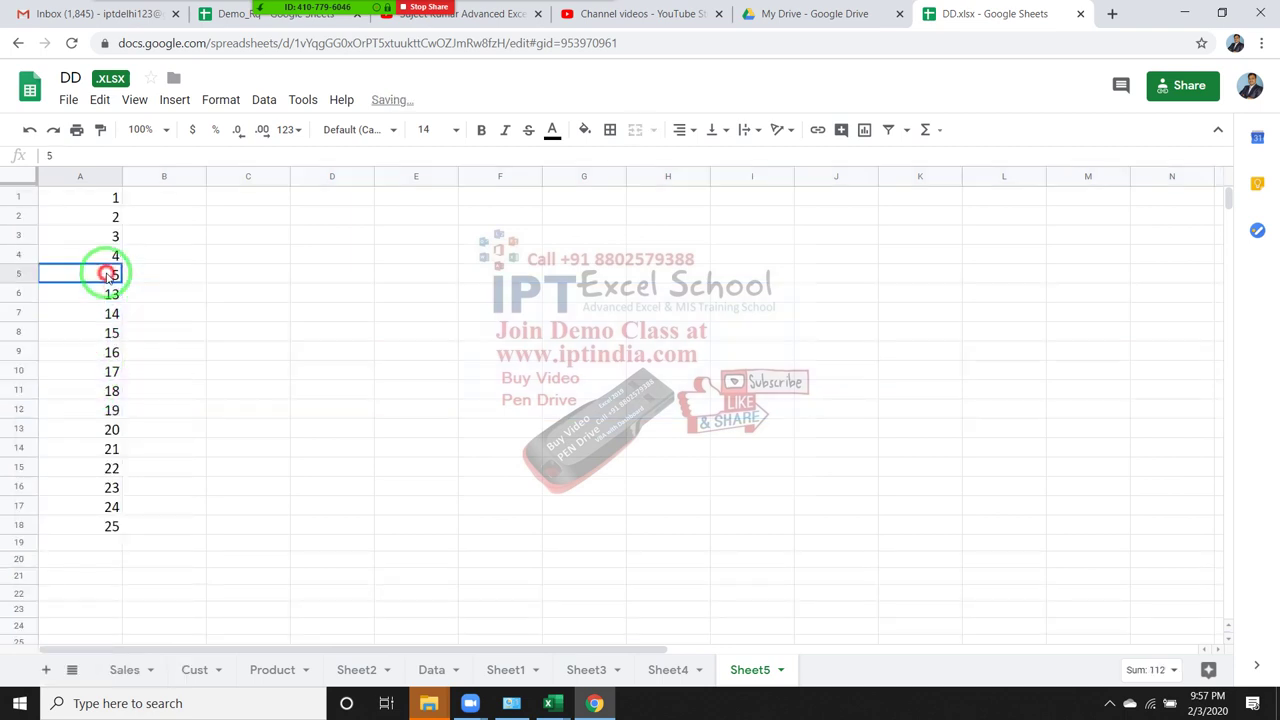
{"action": "left_click_drag", "start_coordinate": [107, 307], "coordinate": [107, 337]}
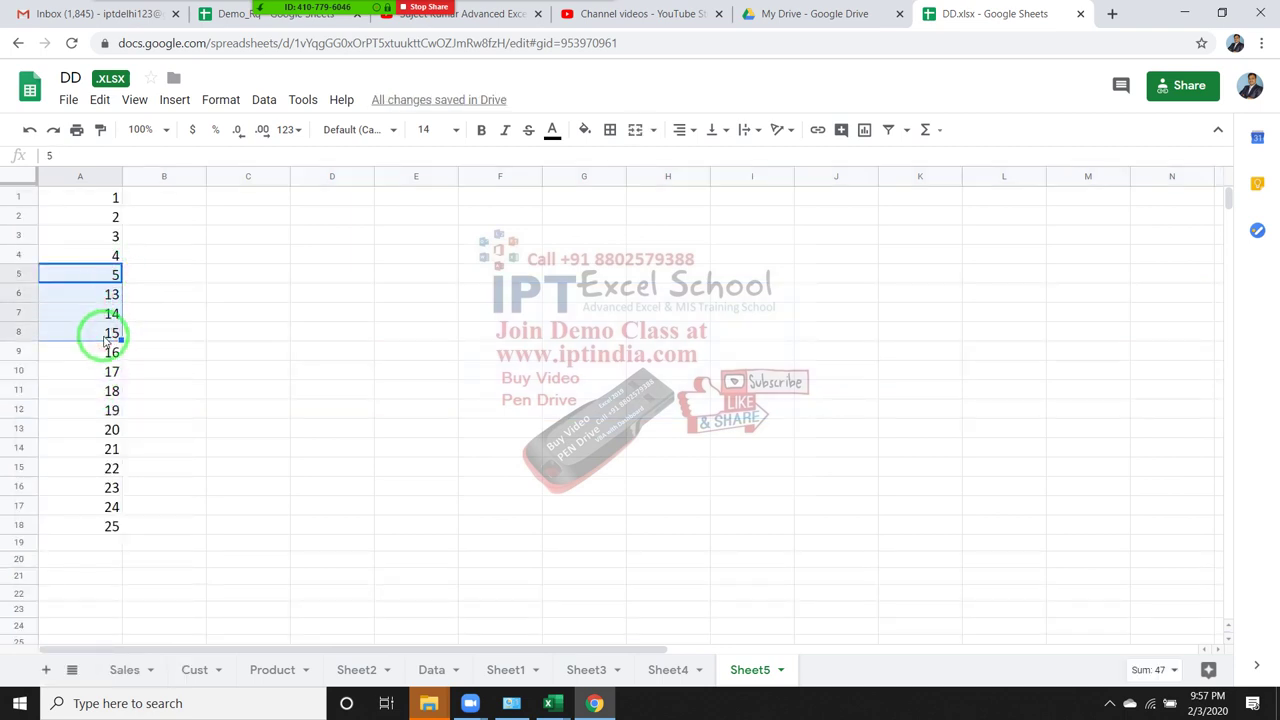
- Enter =ROW() in A1 and fill it down column A to row 20
{"action": "left_click", "coordinate": [73, 204]}
{"action": "type", "text": "=r"}
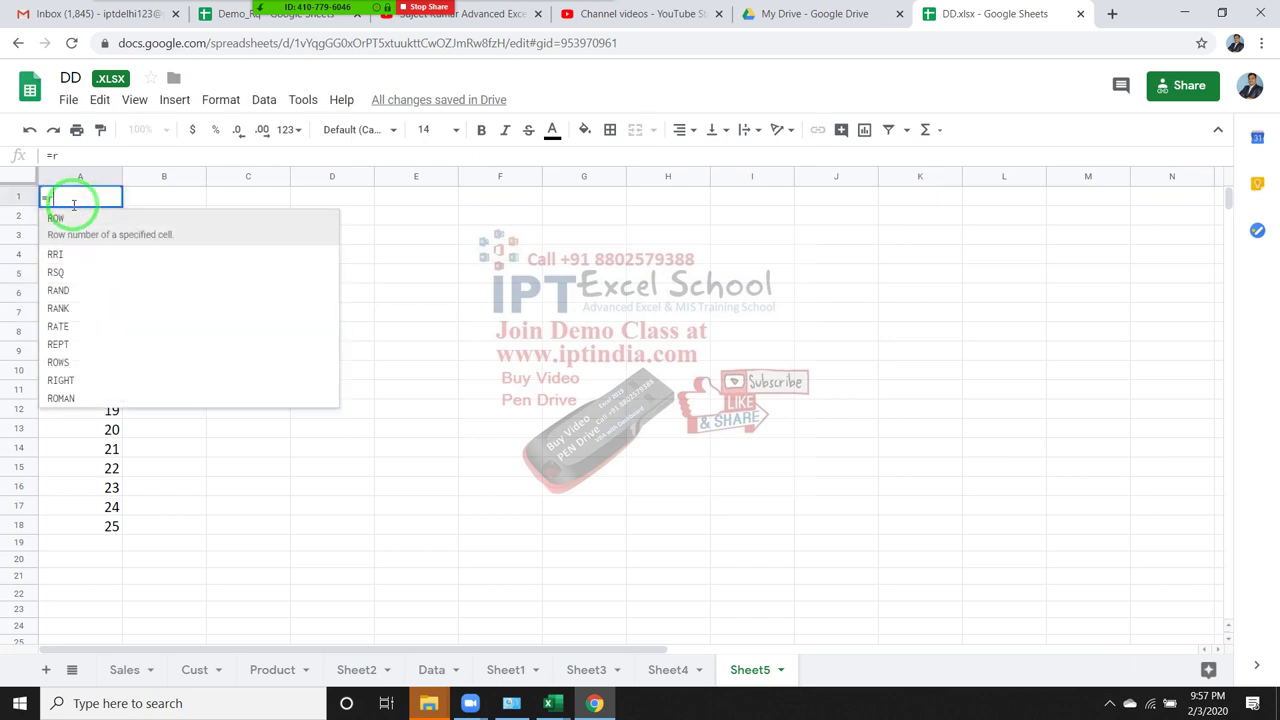
{"action": "type", "text": "ow)"}
{"action": "key", "text": "Return"}
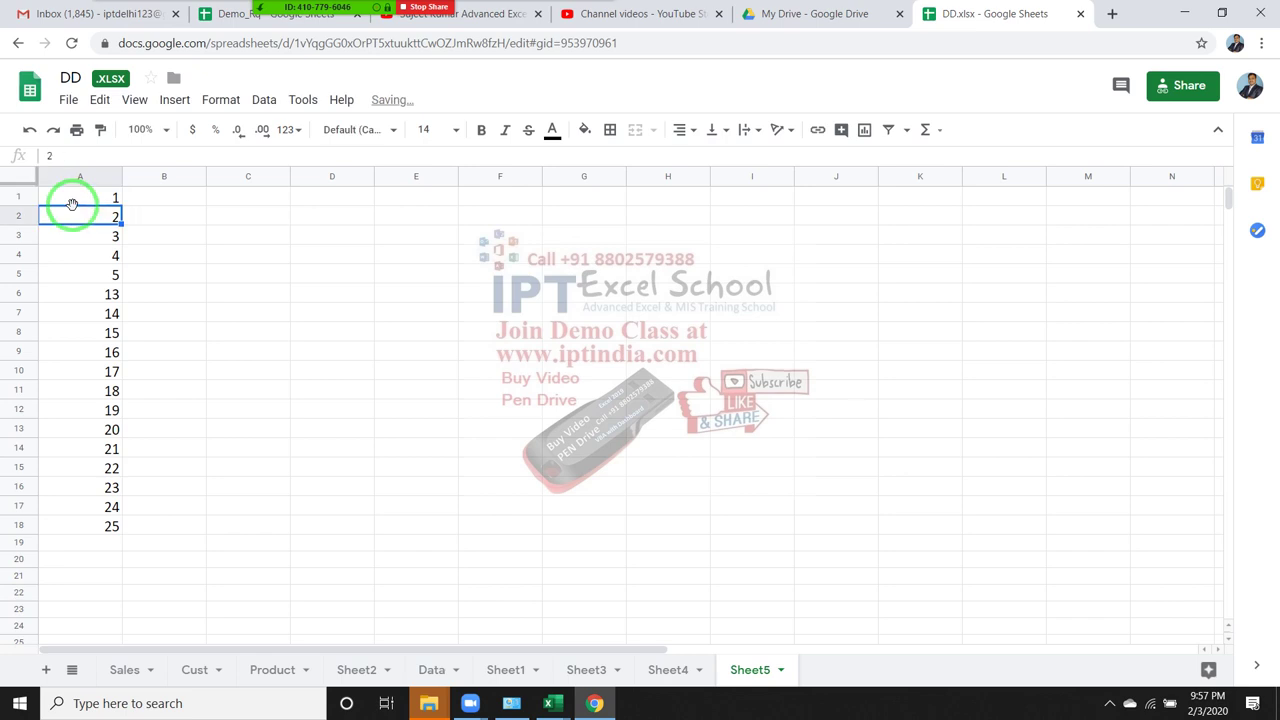
{"action": "left_click_drag", "start_coordinate": [73, 204], "coordinate": [73, 211]}
{"action": "key", "text": "shift+Down"}
{"action": "key", "text": "shift+Down"}
{"action": "key", "text": "shift+Down"}
{"action": "key", "text": "shift+Down"}
{"action": "key", "text": "shift+Down"}
{"action": "key", "text": "shift+Down"}
{"action": "key", "text": "shift+Down"}
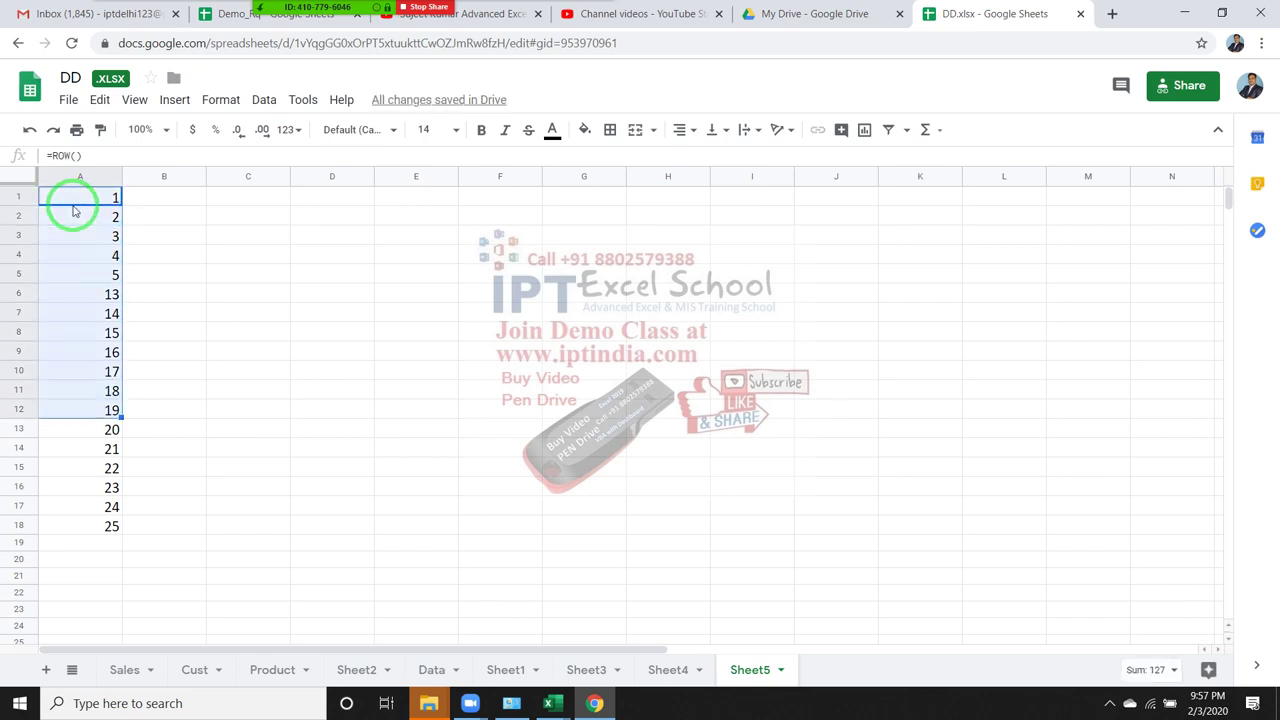
{"action": "key", "text": "shift+Down"}
{"action": "key", "text": "shift+Down"}
{"action": "key", "text": "shift+Down"}
{"action": "key", "text": "ctrl+d"}
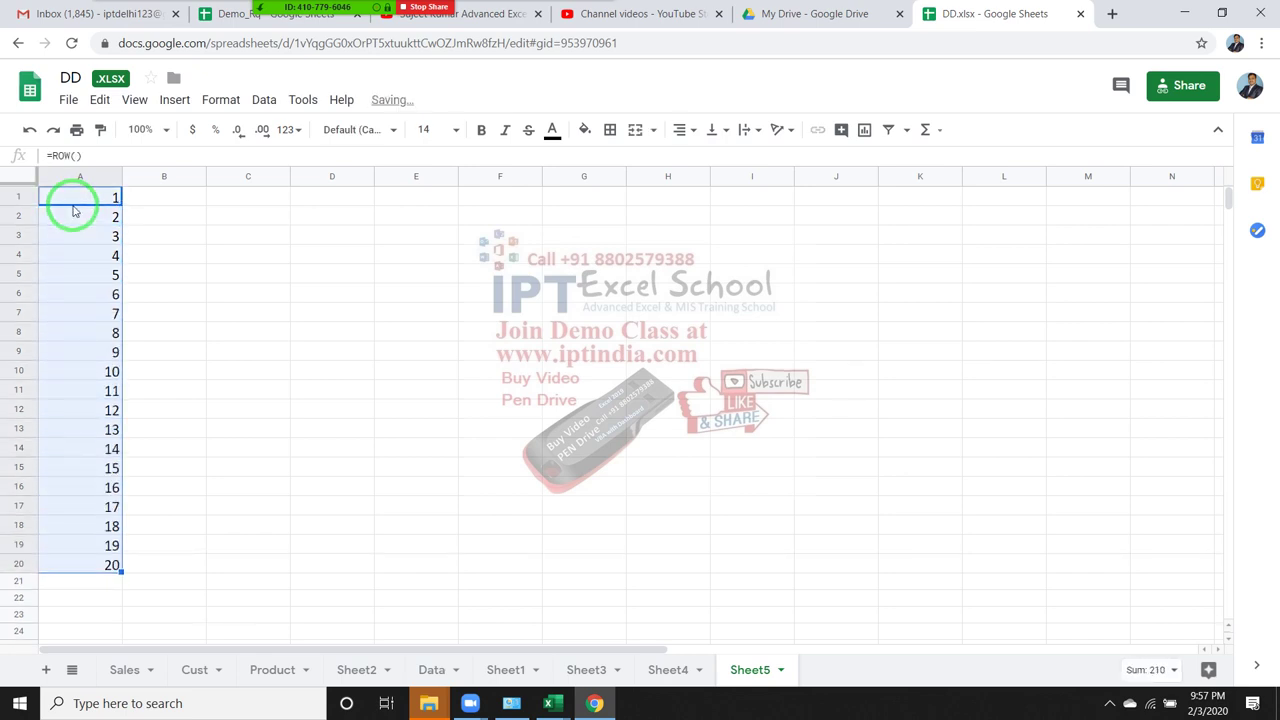
{"action": "left_click", "coordinate": [157, 316]}
- Delete rows 6 to 11 so the ROW values renumber 1–14 automatically
{"action": "left_click", "coordinate": [63, 311]}
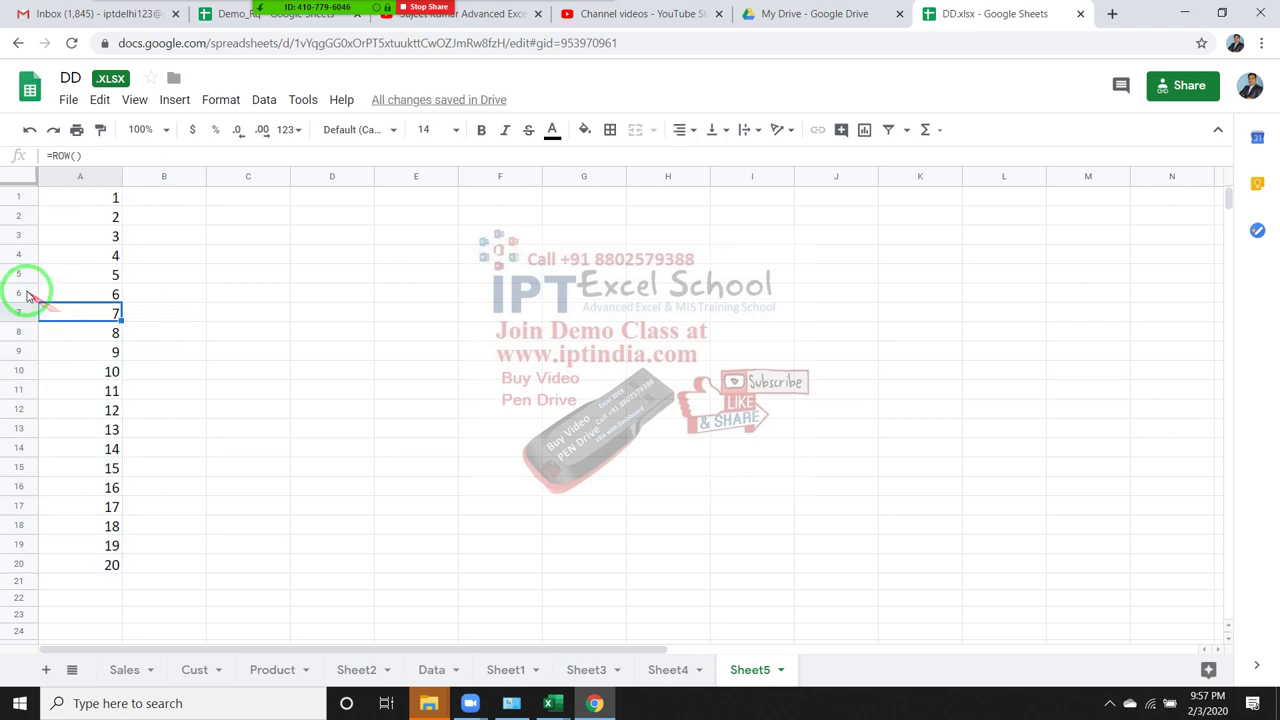
{"action": "left_click_drag", "start_coordinate": [28, 295], "coordinate": [22, 385]}
{"action": "right_click", "coordinate": [22, 380]}
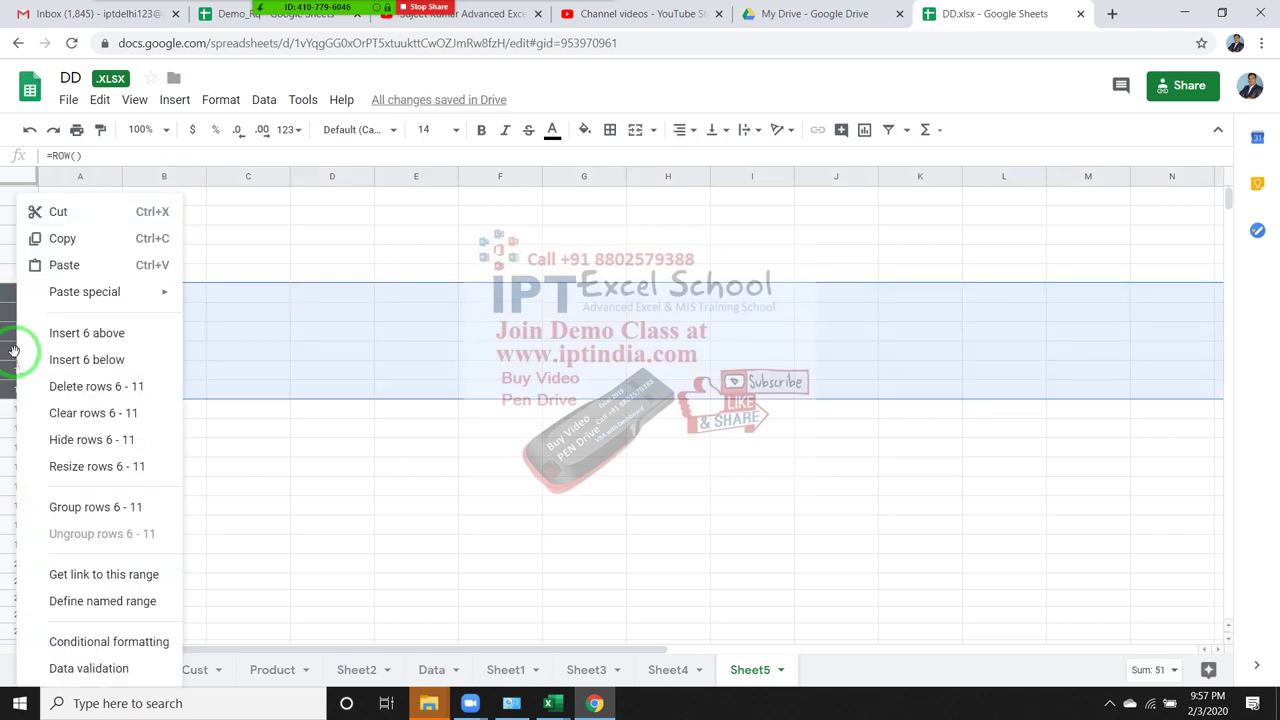
{"action": "left_click", "coordinate": [76, 393]}
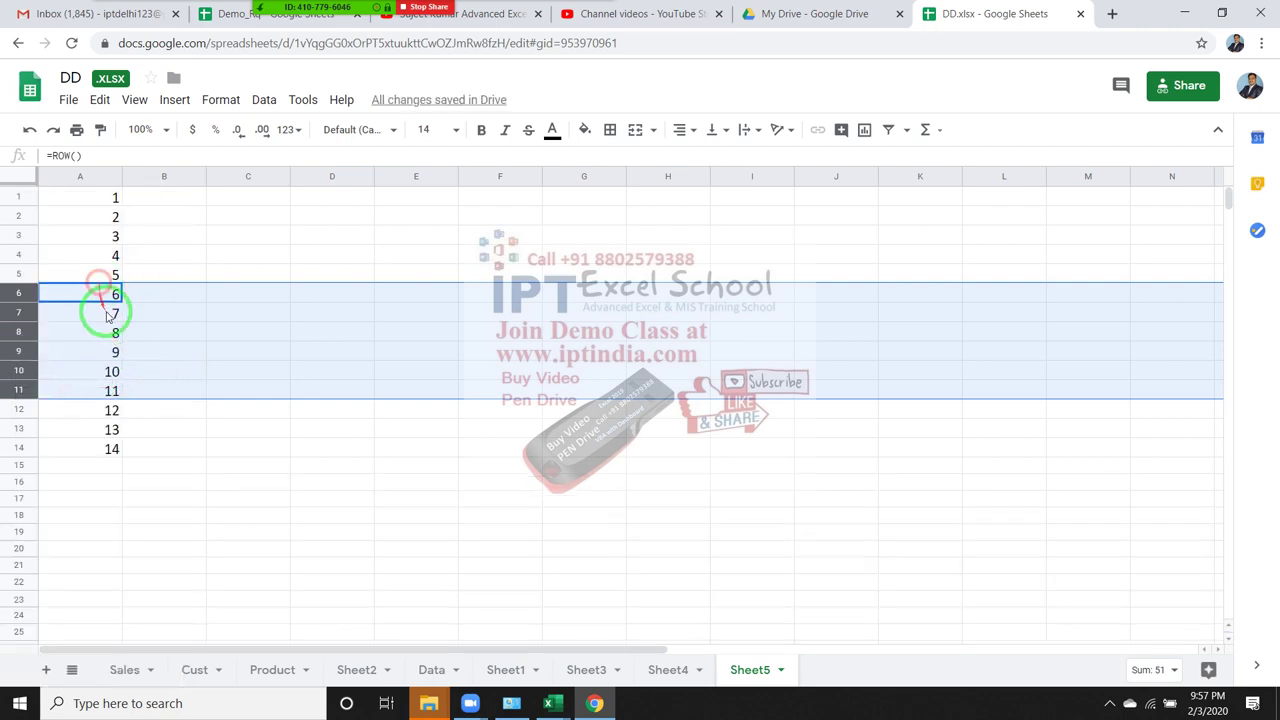
{"action": "left_click", "coordinate": [283, 429]}
{"action": "left_click", "coordinate": [312, 309]}
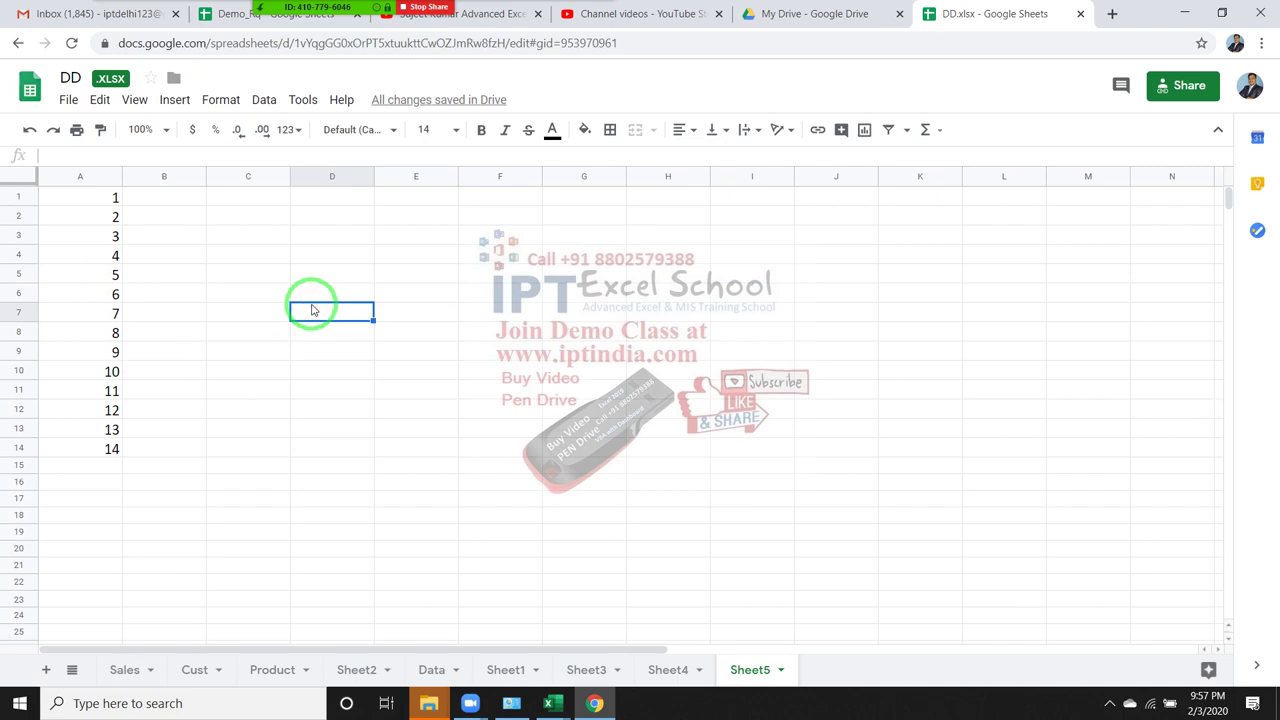
{"action": "type", "text": "Sr"}
- Add an Sr heading in D7 and a ROW()-7 formula in D8 showing 1
{"action": "key", "text": "Return"}
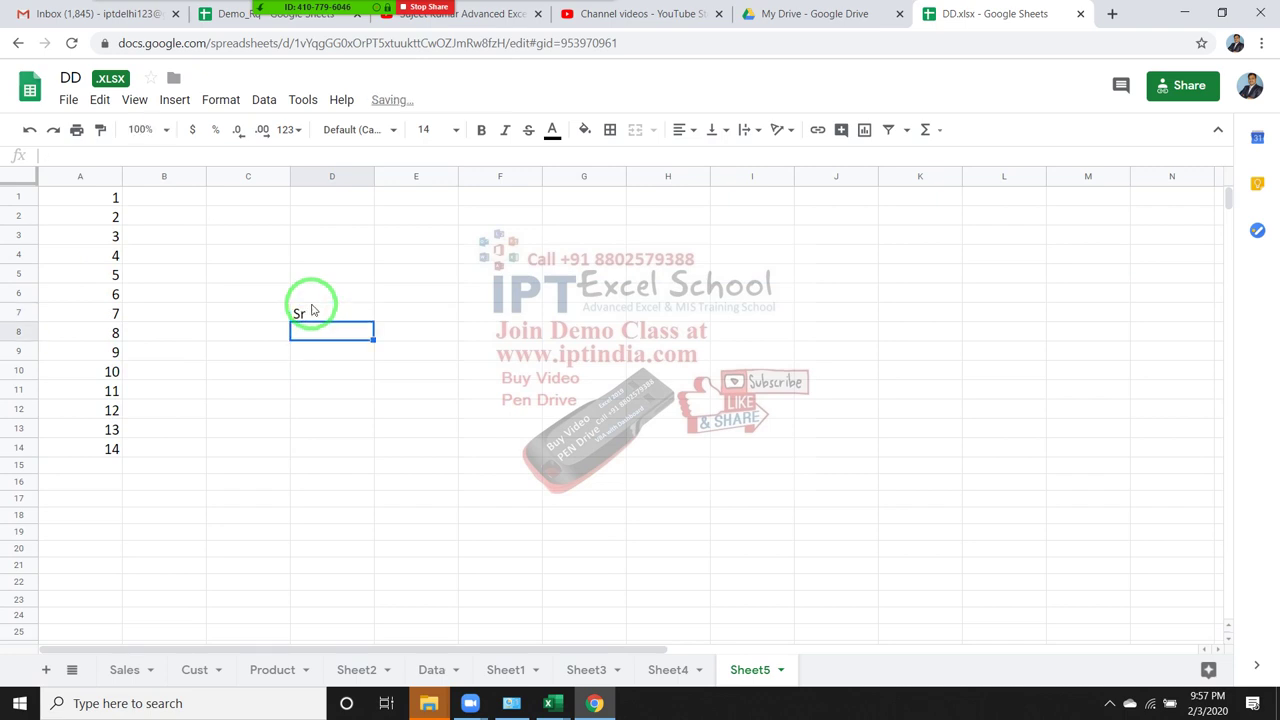
{"action": "type", "text": "=r"}
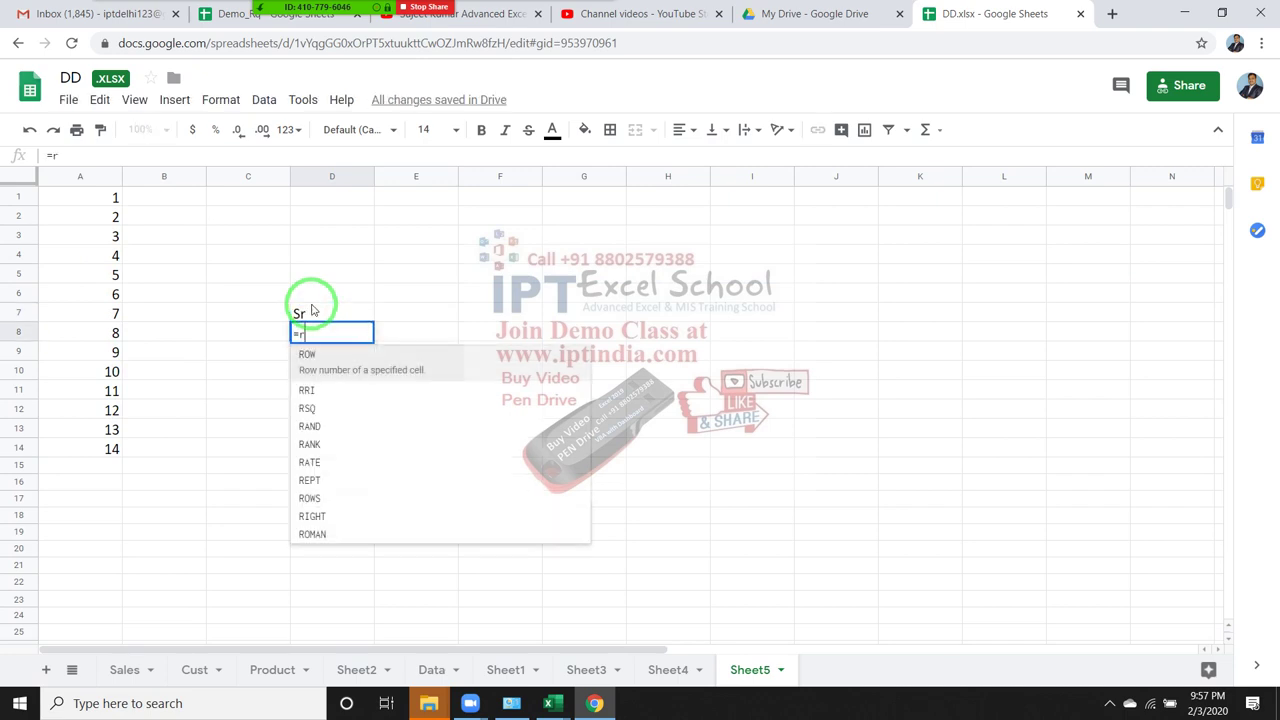
{"action": "type", "text": "ow("}
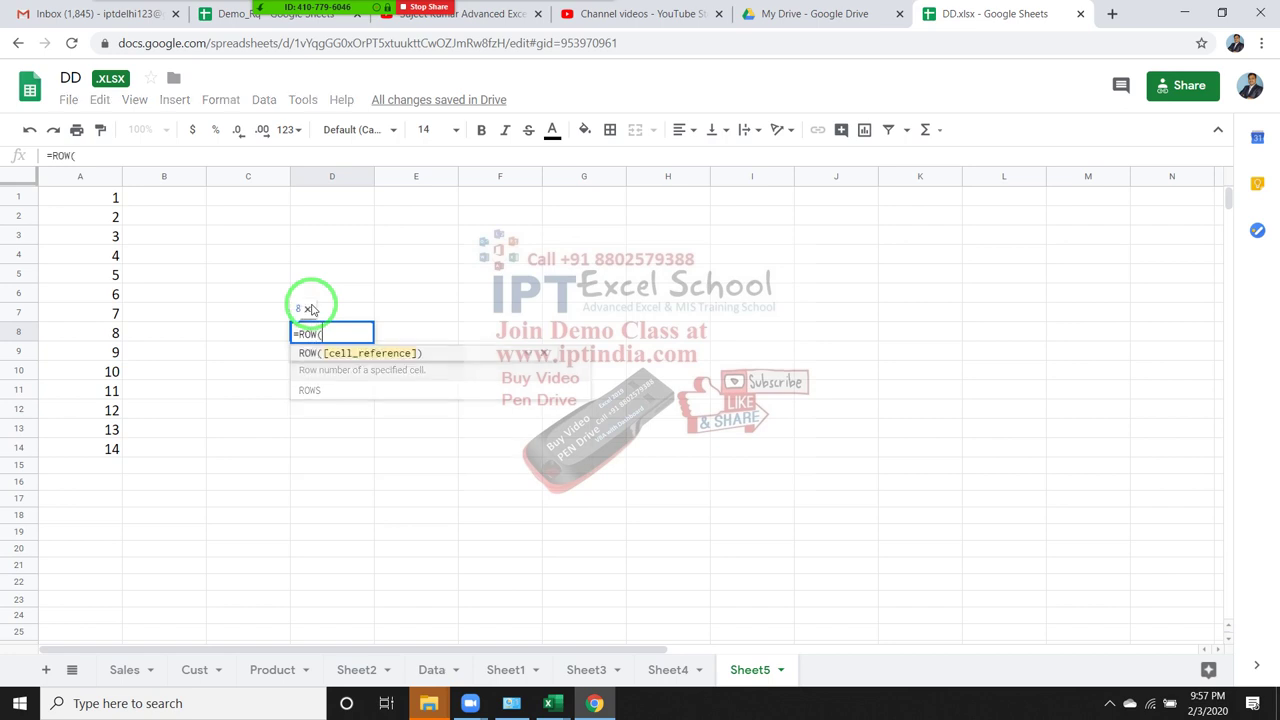
{"action": "type", "text": ")"}
{"action": "key", "text": "Return"}
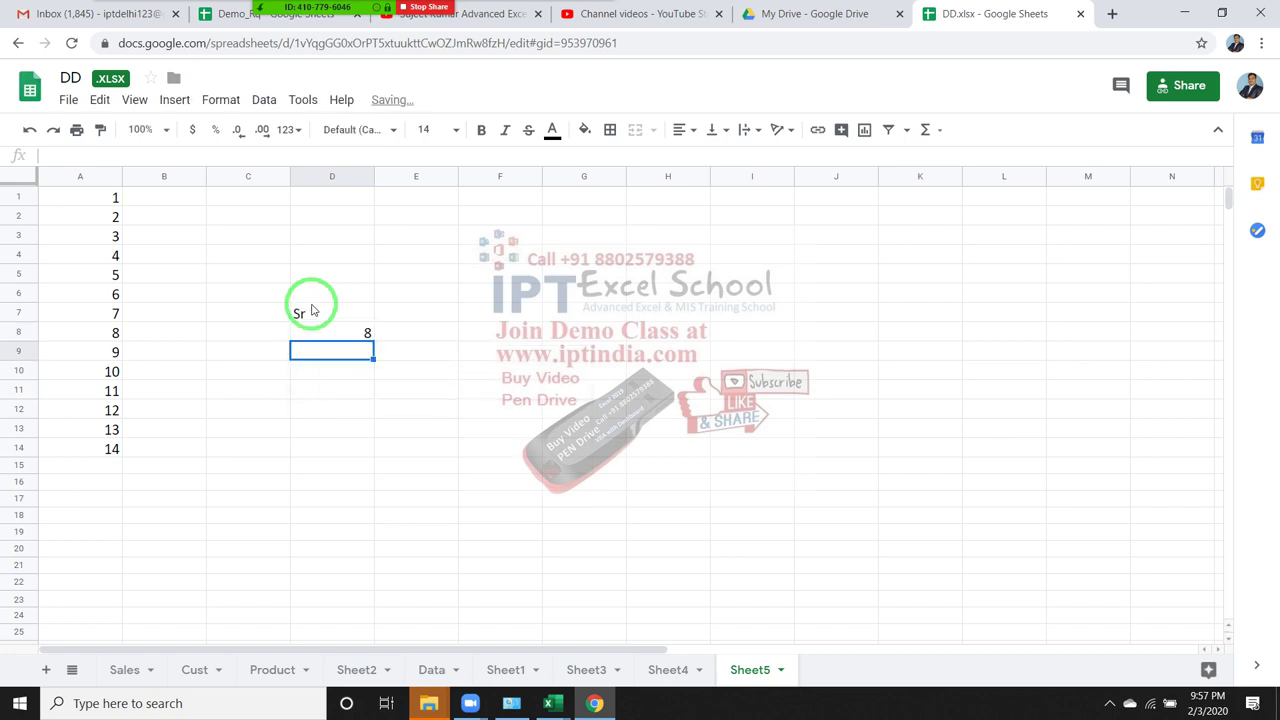
{"action": "left_click", "coordinate": [367, 332]}
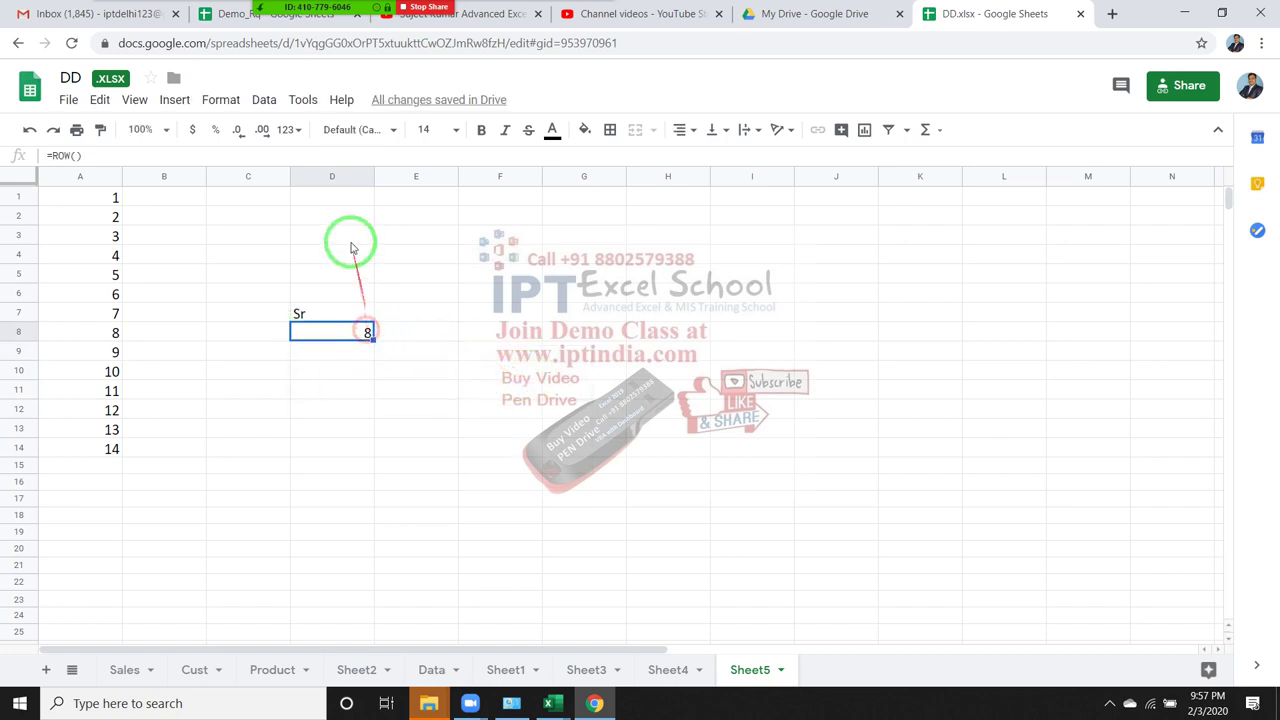
{"action": "left_click", "coordinate": [139, 163]}
{"action": "left_click", "coordinate": [101, 157]}
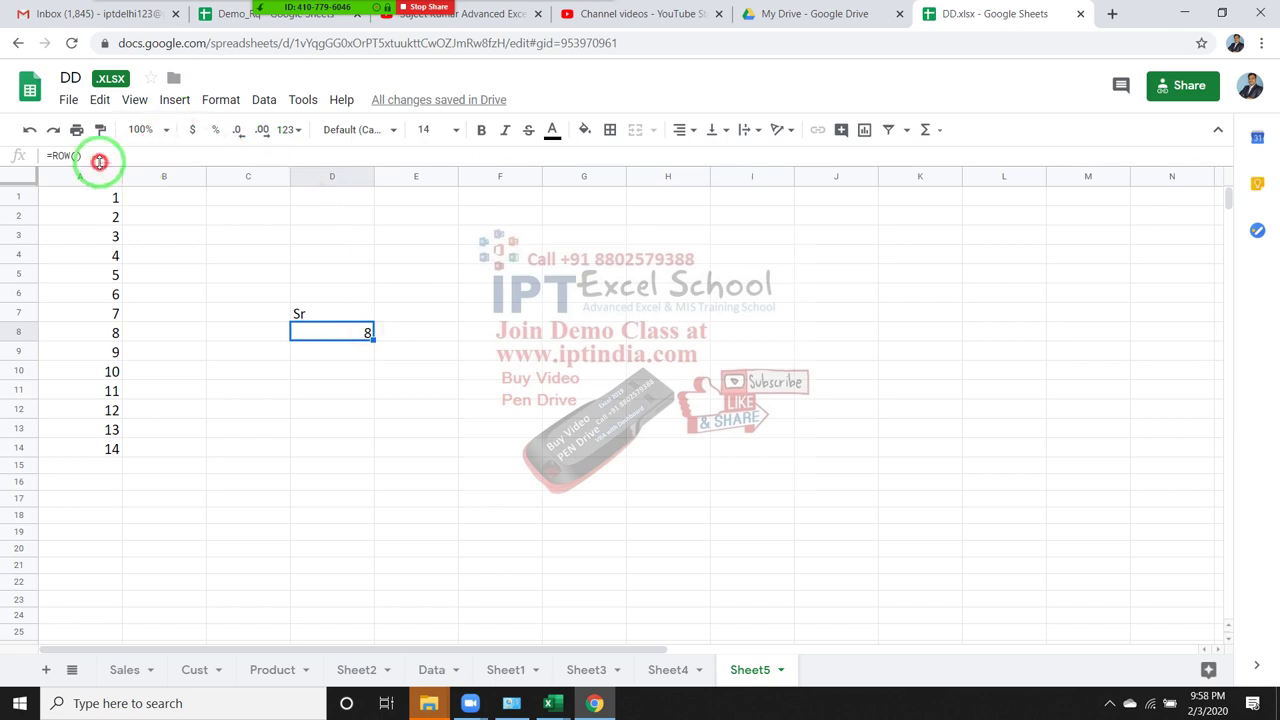
{"action": "type", "text": "-"}
{"action": "type", "text": "1"}
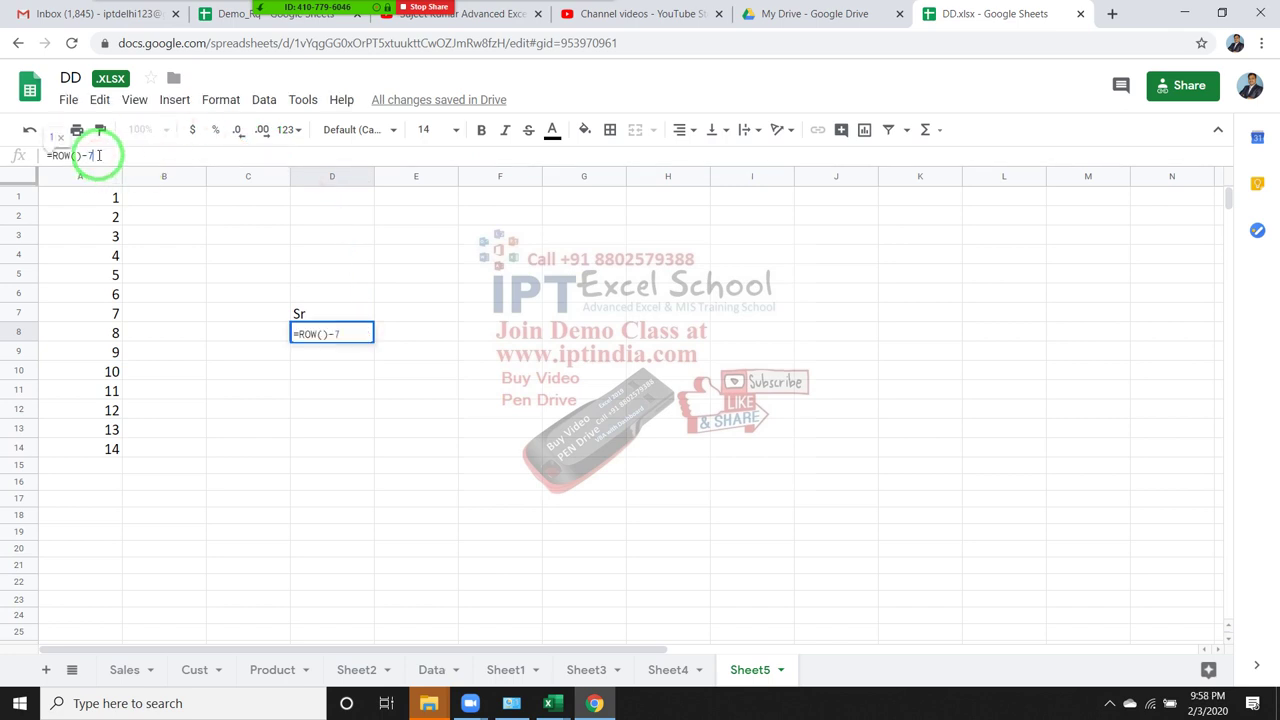
{"action": "key", "text": "Return"}
- Fill the D8 formula down through D17, numbering 1 to 10
{"action": "left_click_drag", "start_coordinate": [341, 333], "coordinate": [347, 497]}
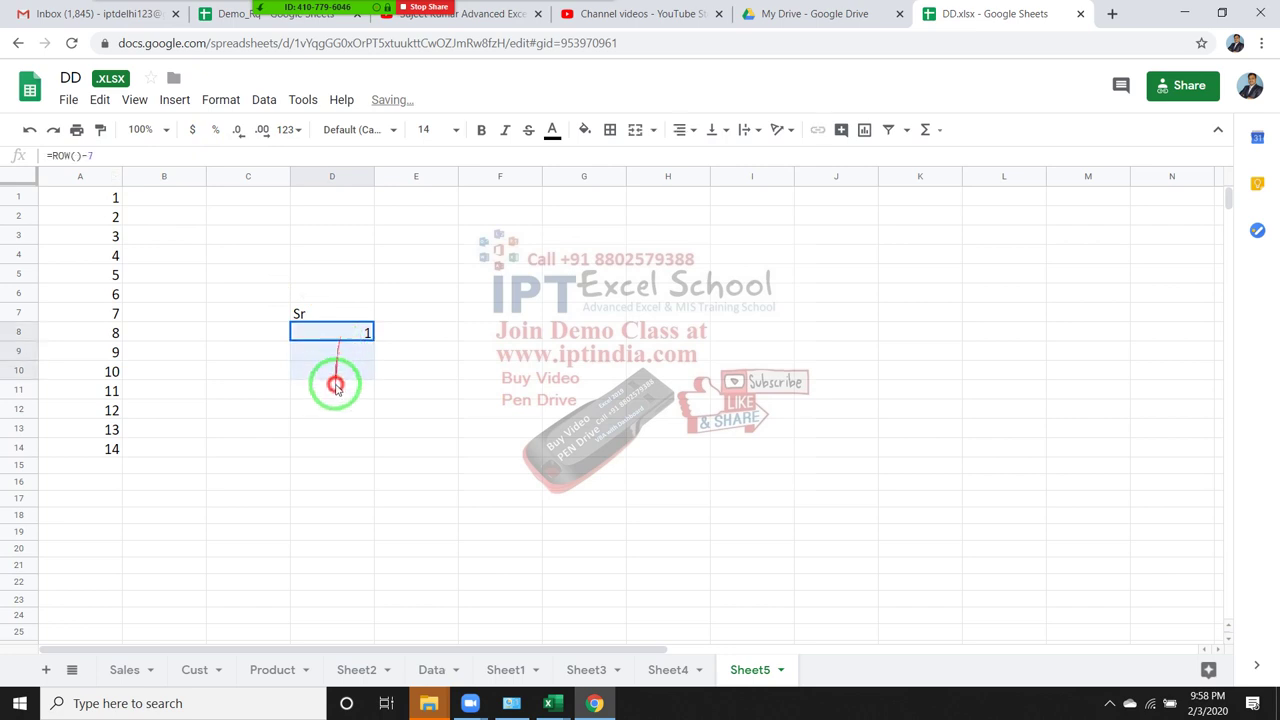
{"action": "key", "text": "ctrl+d"}
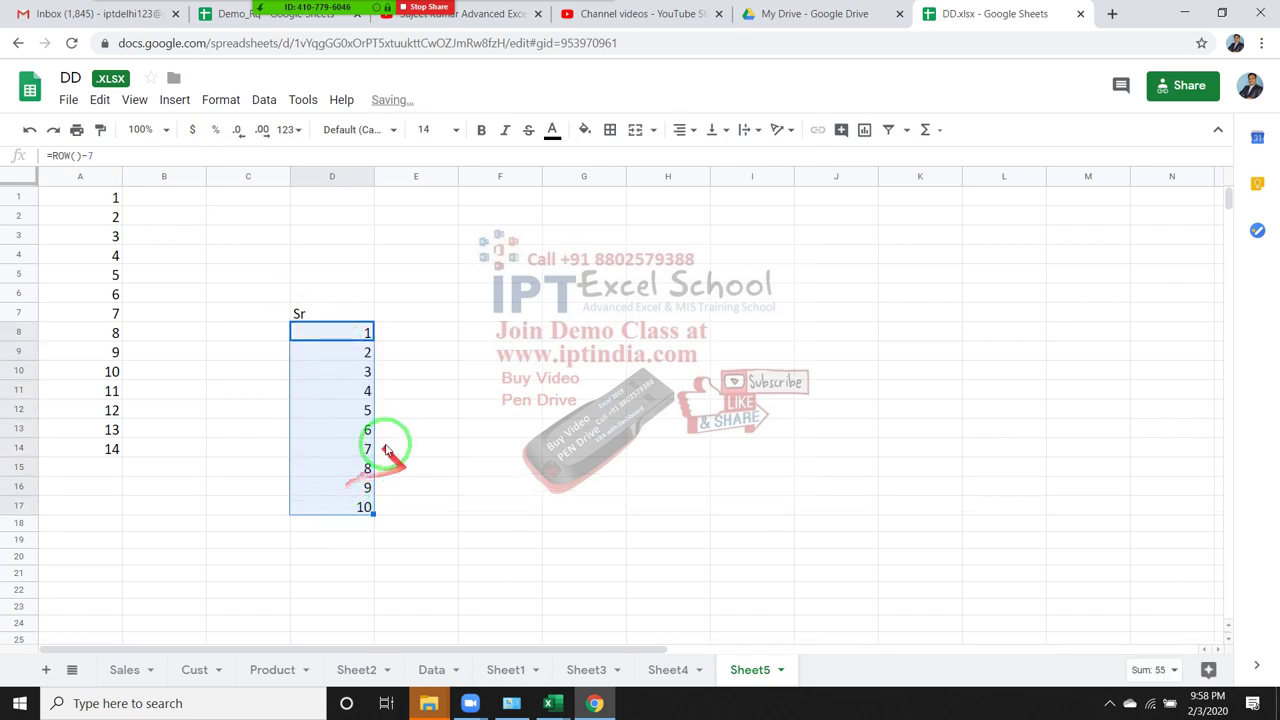
{"action": "left_click", "coordinate": [342, 390]}
{"action": "left_click", "coordinate": [347, 448]}
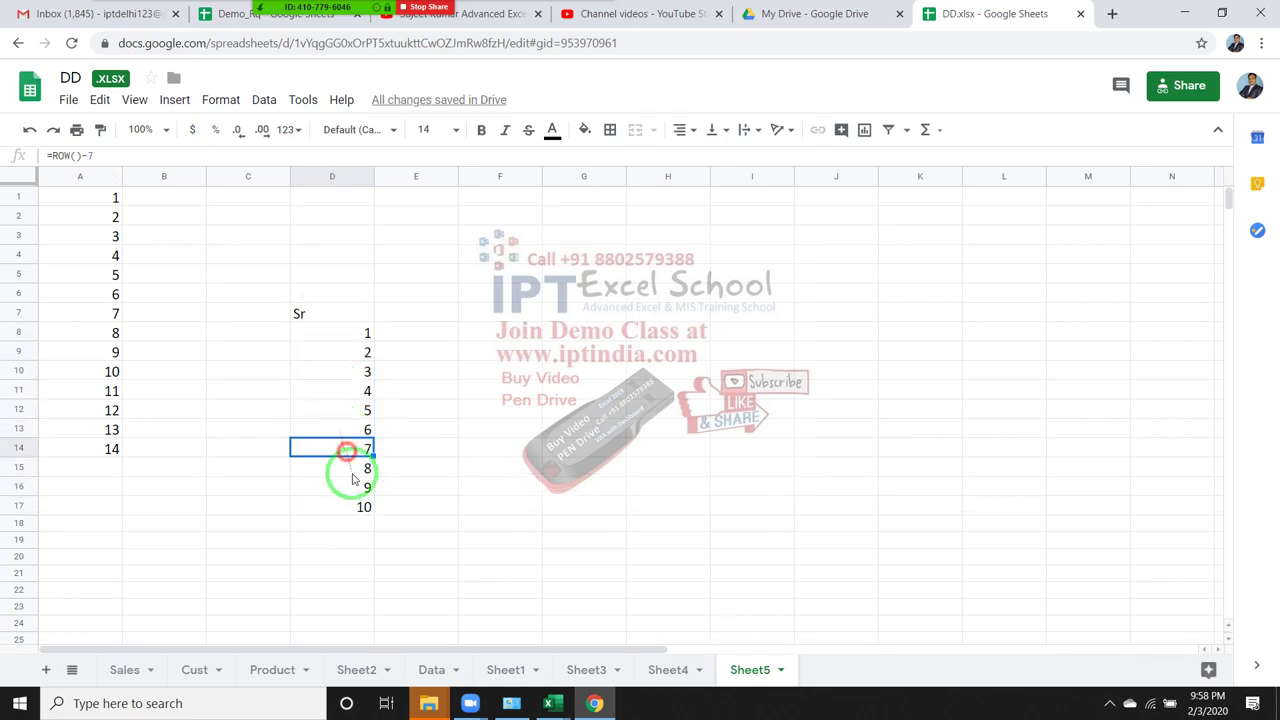
{"action": "left_click", "coordinate": [356, 488]}
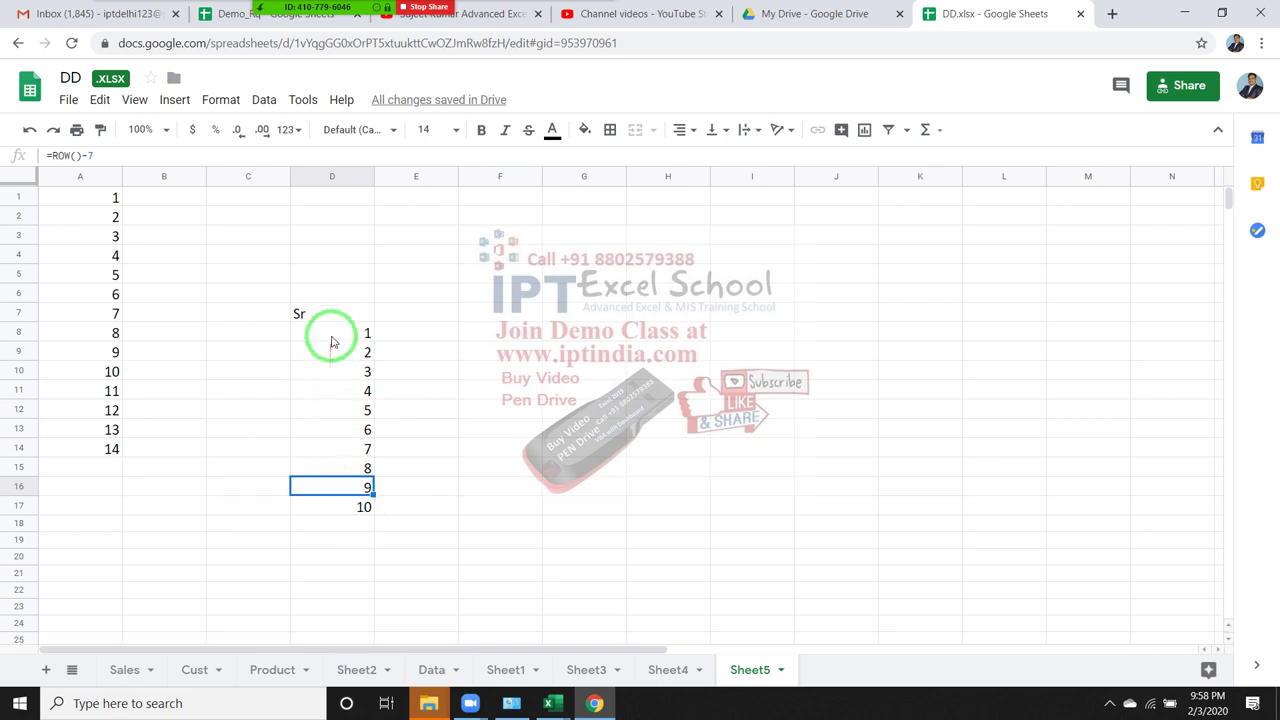
{"action": "left_click", "coordinate": [333, 340]}
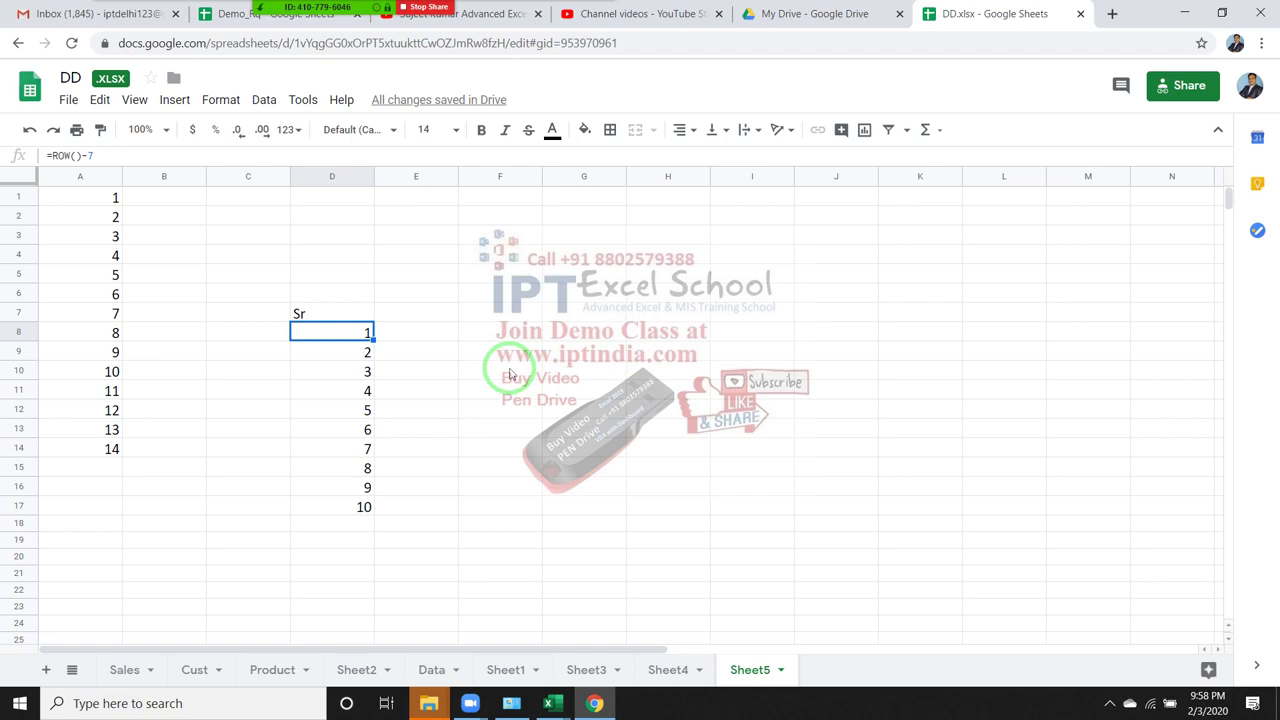
{"action": "left_click", "coordinate": [484, 383]}
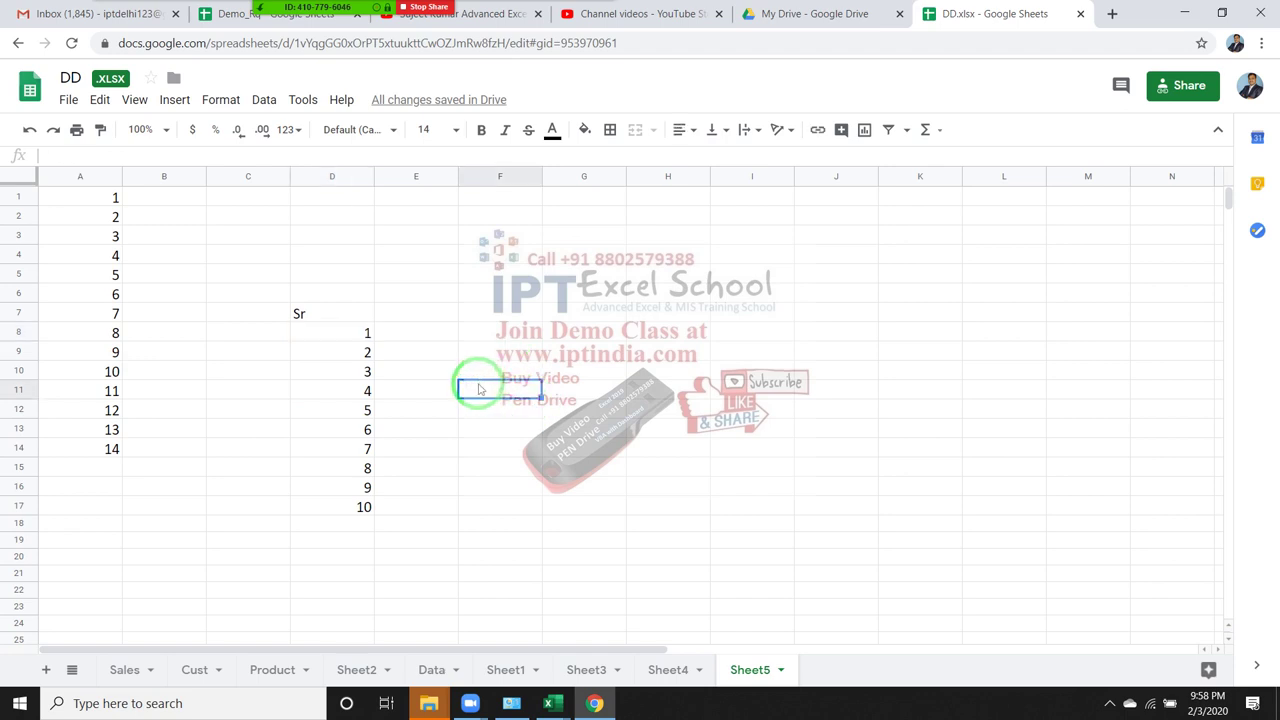
- Enter =COLUMN() in F2 so it returns 6
{"action": "left_click", "coordinate": [533, 220]}
{"action": "type", "text": "=col"}
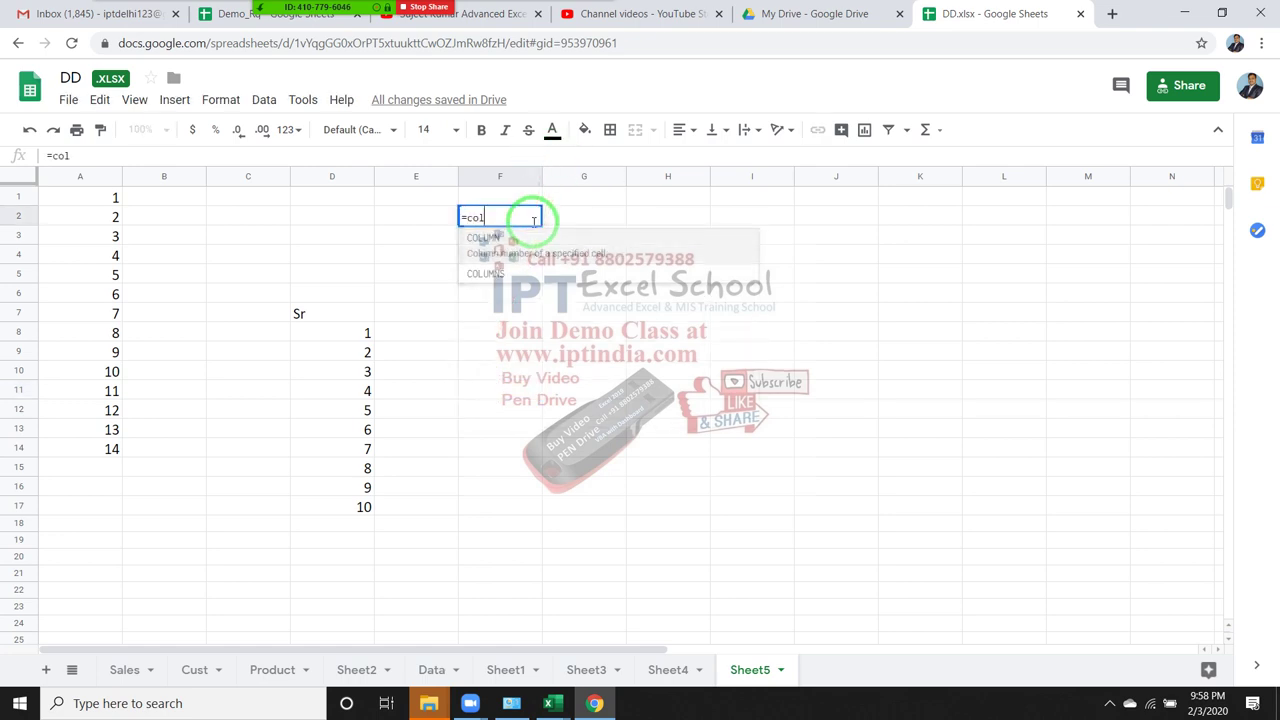
{"action": "key", "text": "Tab"}
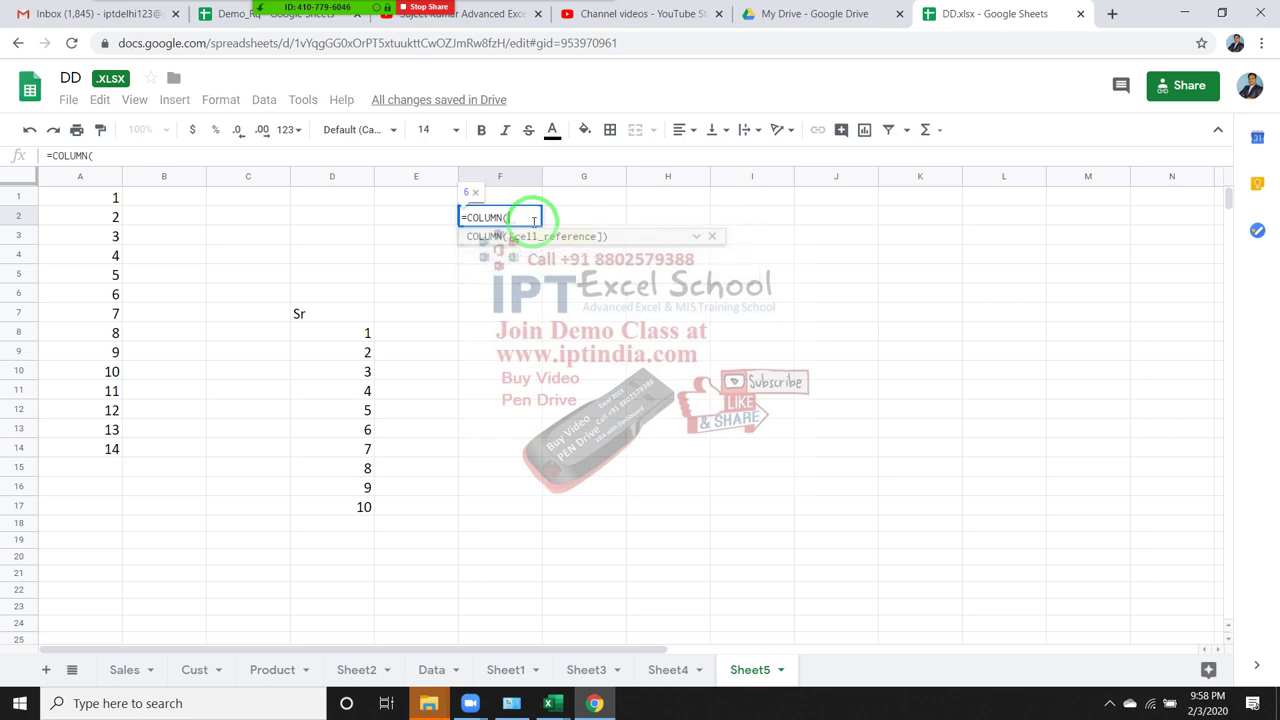
{"action": "key", "text": "Return"}
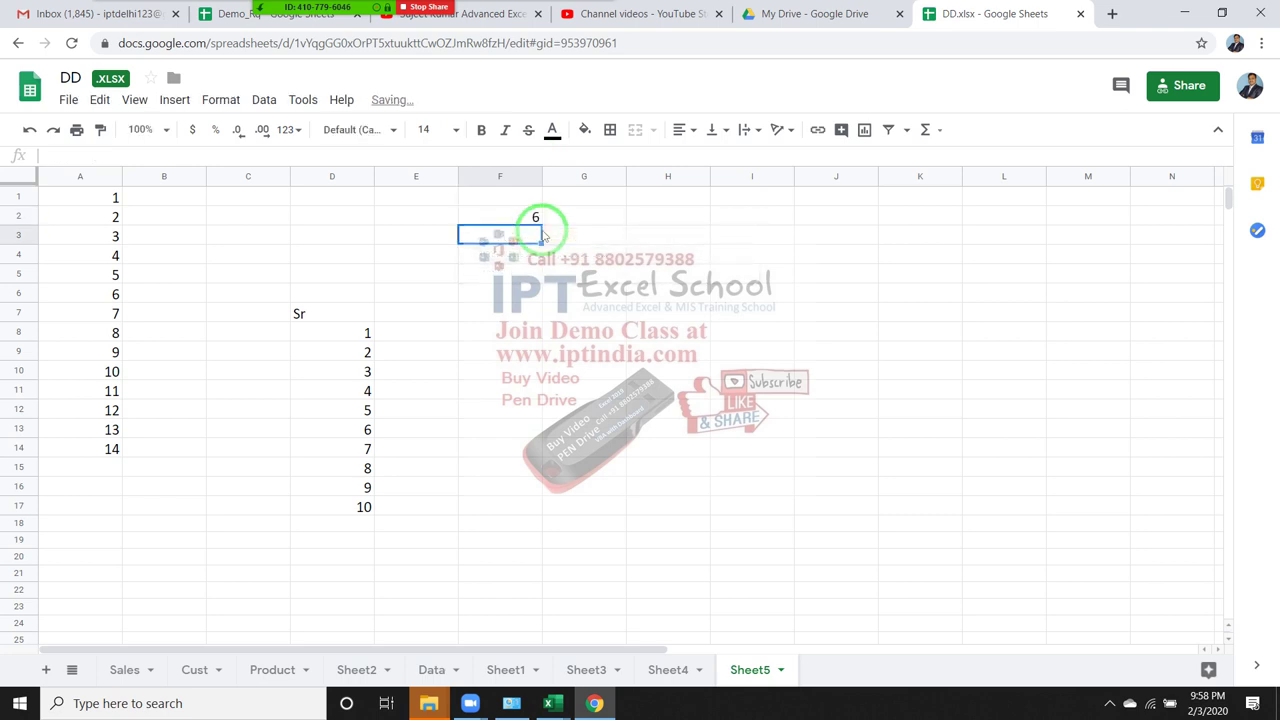
{"action": "key", "text": "Up"}
{"action": "key", "text": "Down"}
{"action": "key", "text": "Up"}
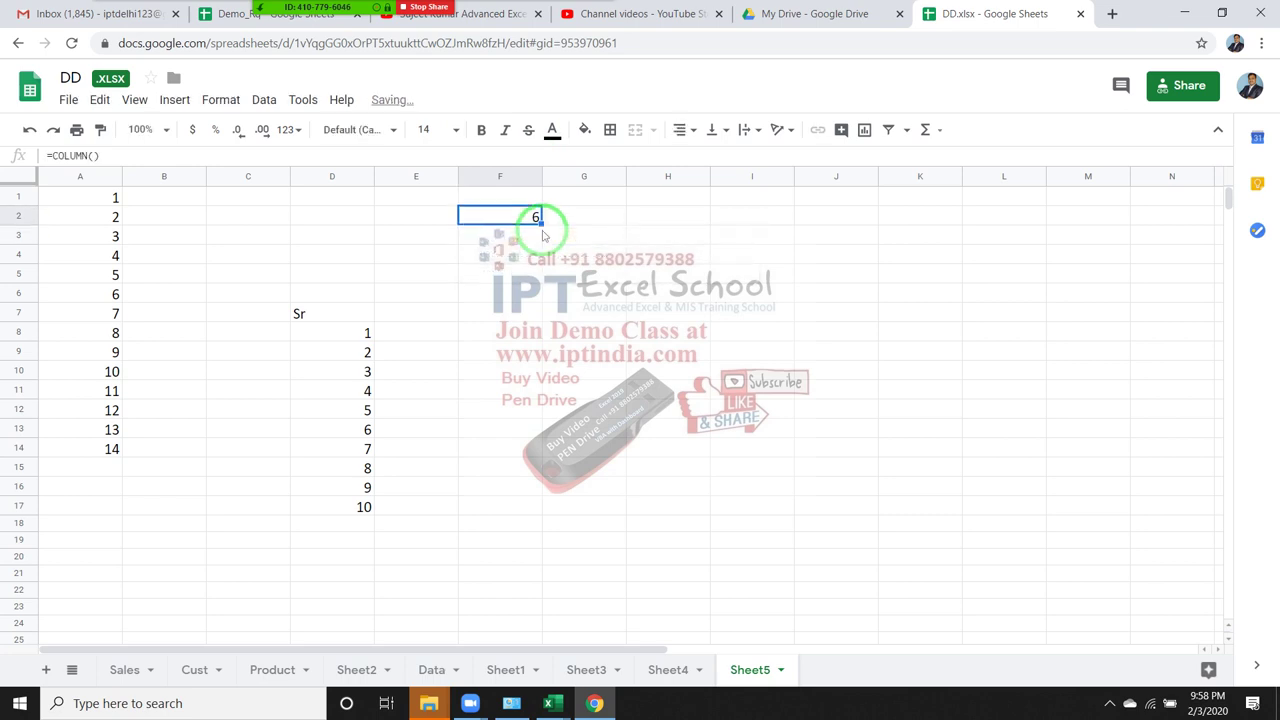
{"action": "left_click_drag", "start_coordinate": [718, 296], "coordinate": [314, 241]}
{"action": "left_click", "coordinate": [96, 156]}
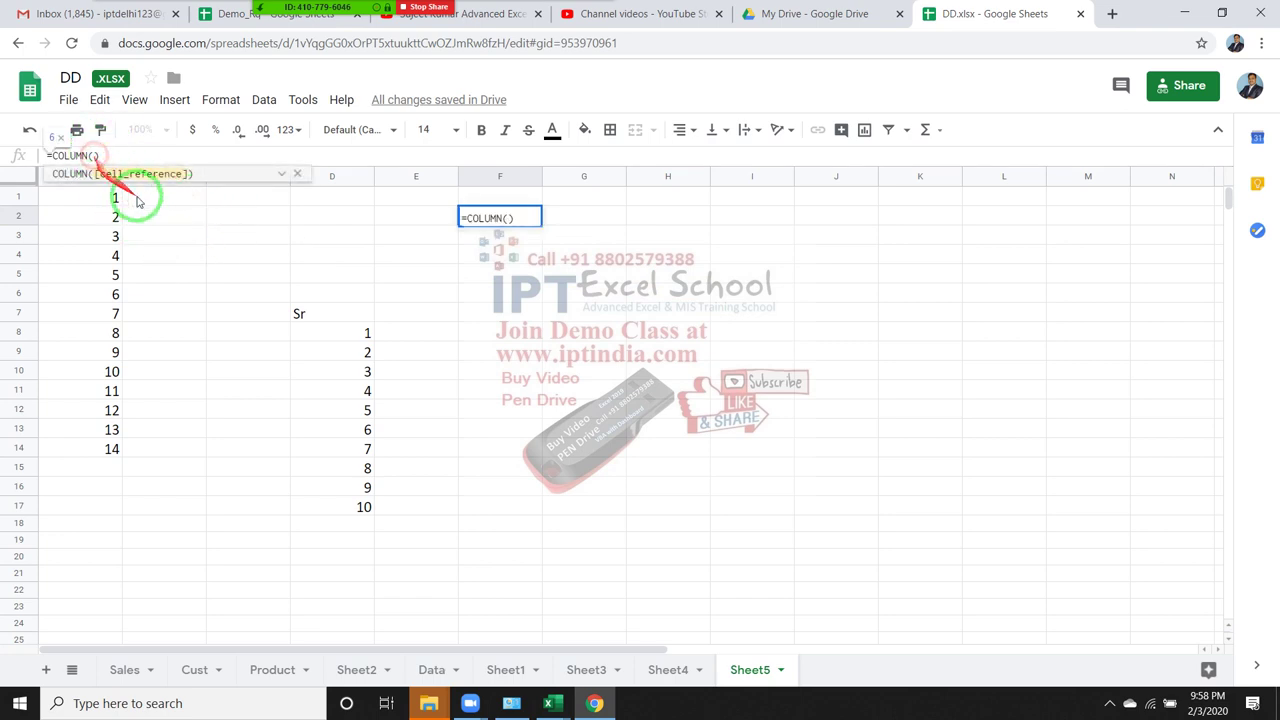
{"action": "left_click_drag", "start_coordinate": [150, 208], "coordinate": [216, 252]}
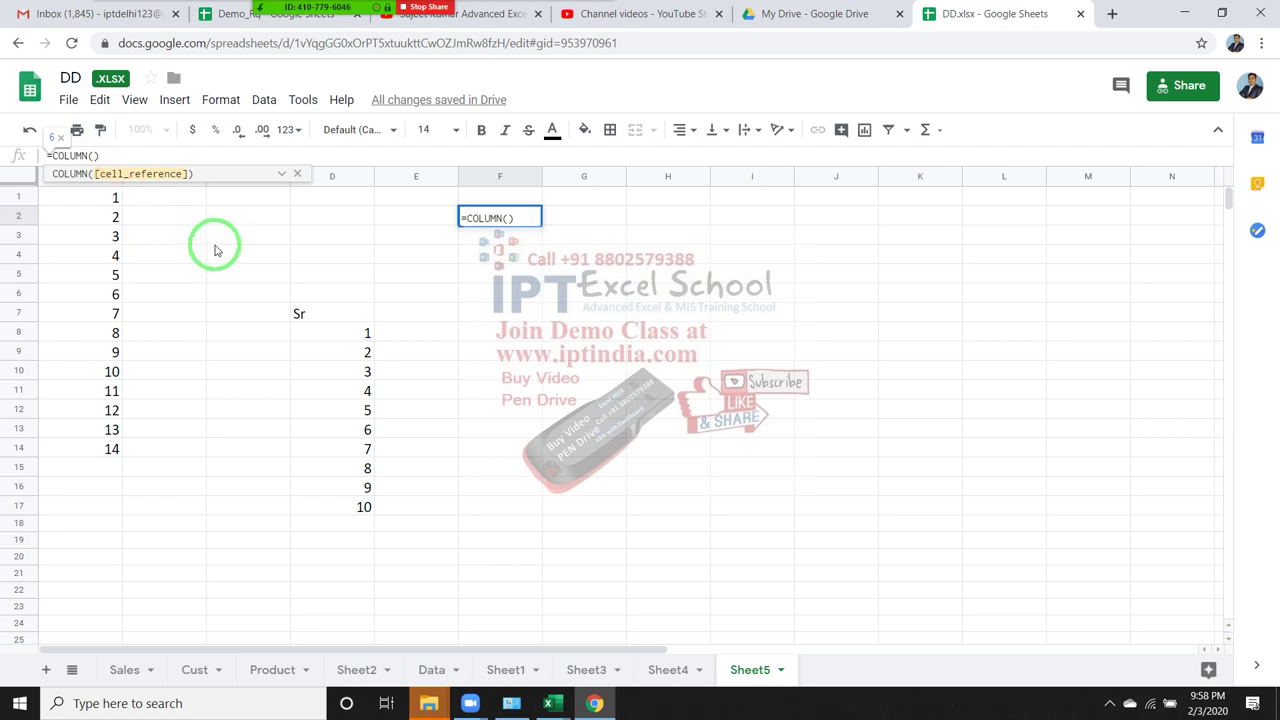
{"action": "key", "text": "Escape"}
{"action": "left_click_drag", "start_coordinate": [148, 195], "coordinate": [247, 203]}
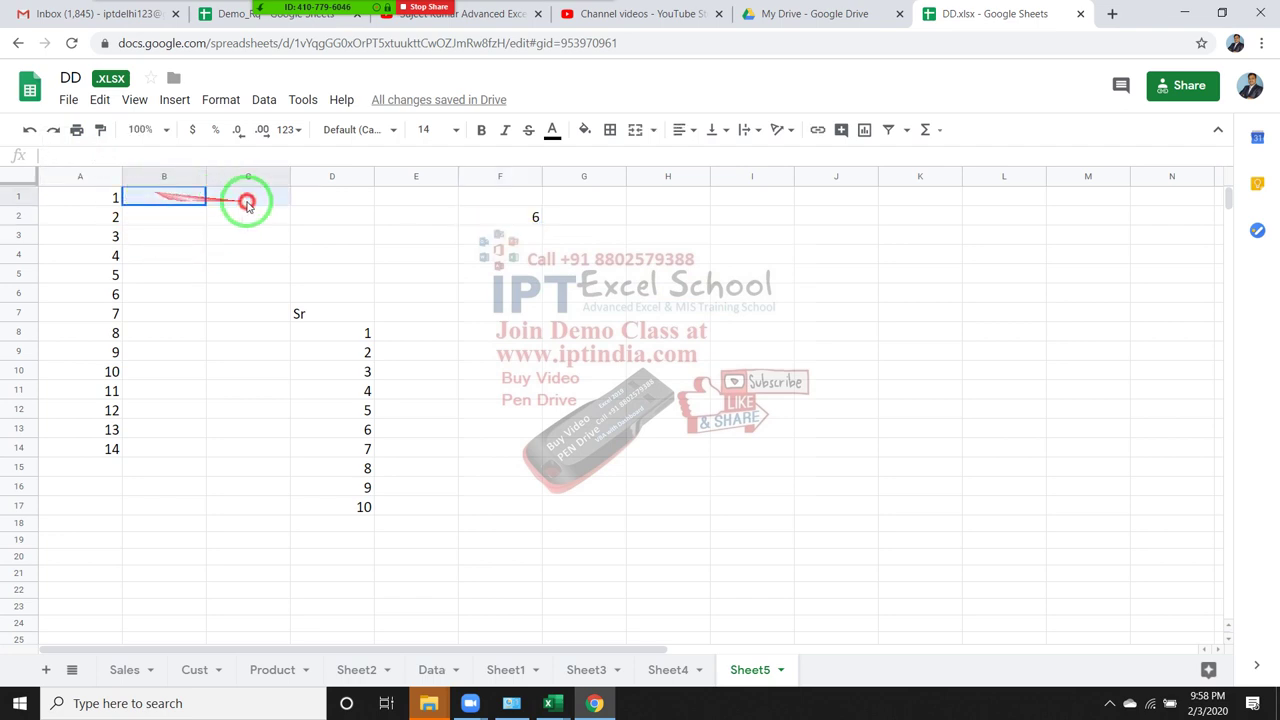
- Enter =ROWS(C2:C18) in G7 (17) and =COLUMNS(K6:K20) in G8 (1)
{"action": "left_click", "coordinate": [640, 312]}
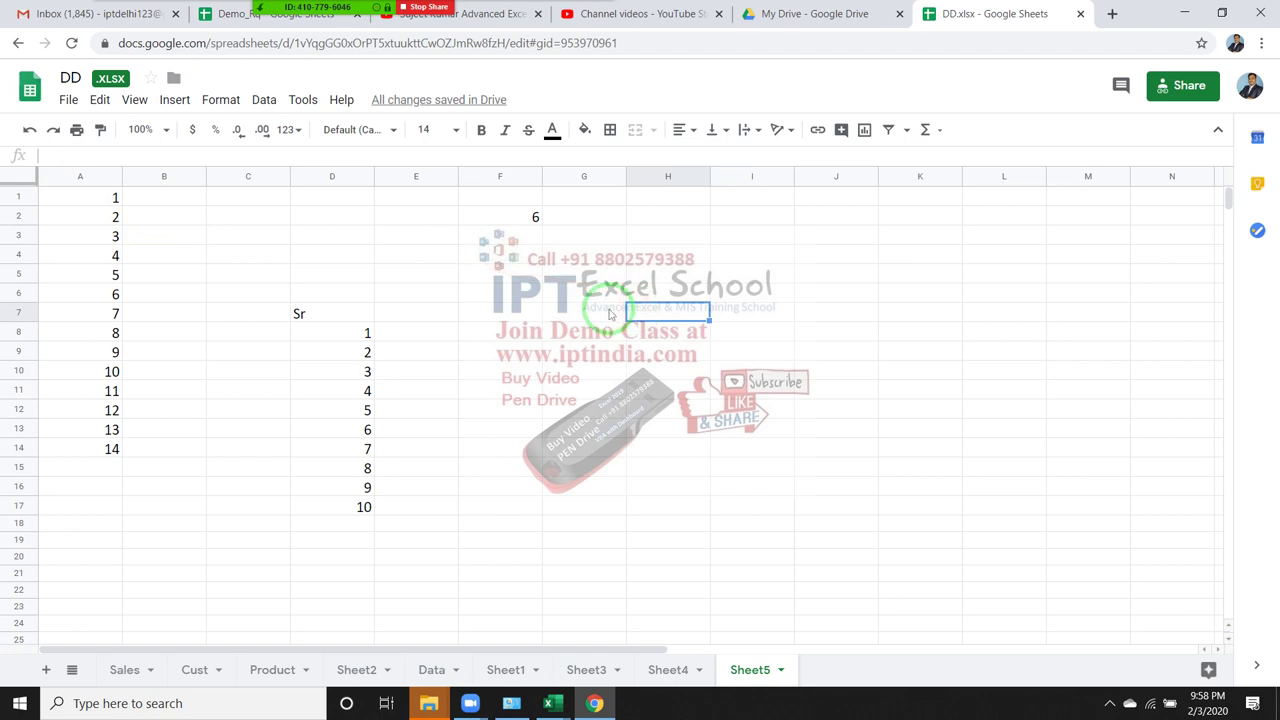
{"action": "left_click", "coordinate": [570, 311]}
{"action": "type", "text": "=row"}
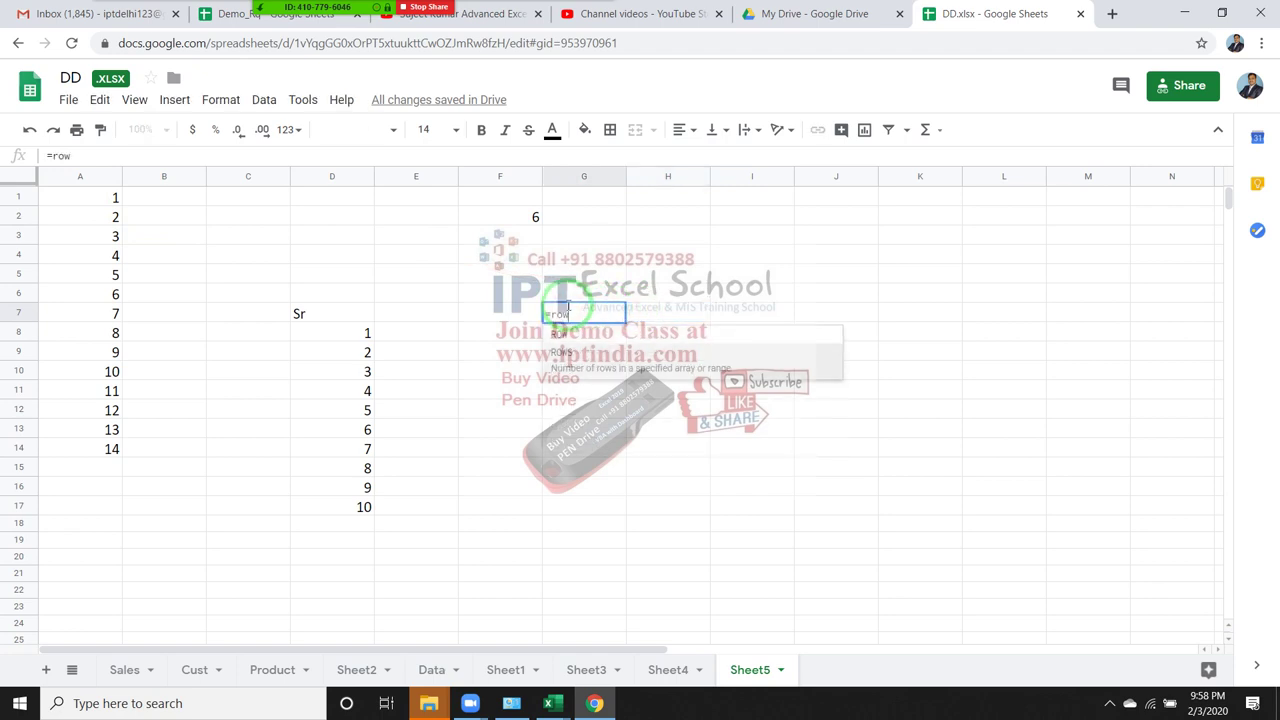
{"action": "type", "text": "s("}
{"action": "left_click", "coordinate": [240, 218]}
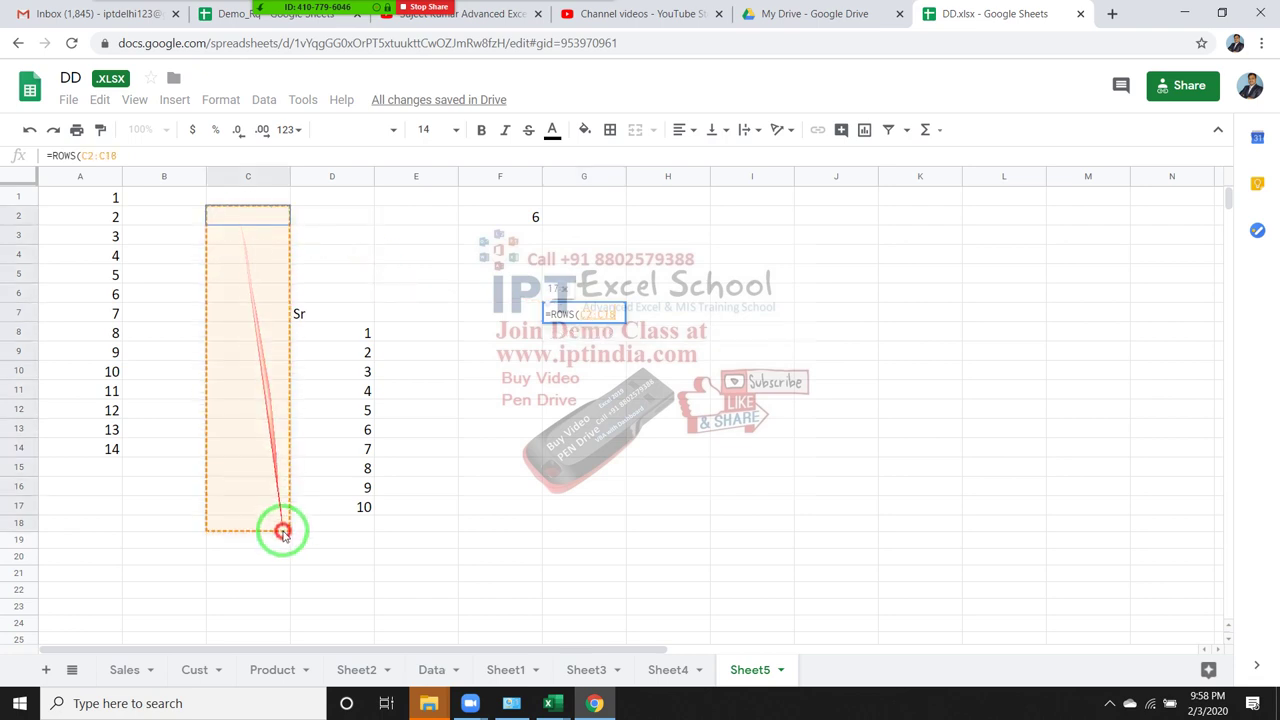
{"action": "left_click_drag", "start_coordinate": [240, 221], "coordinate": [283, 537]}
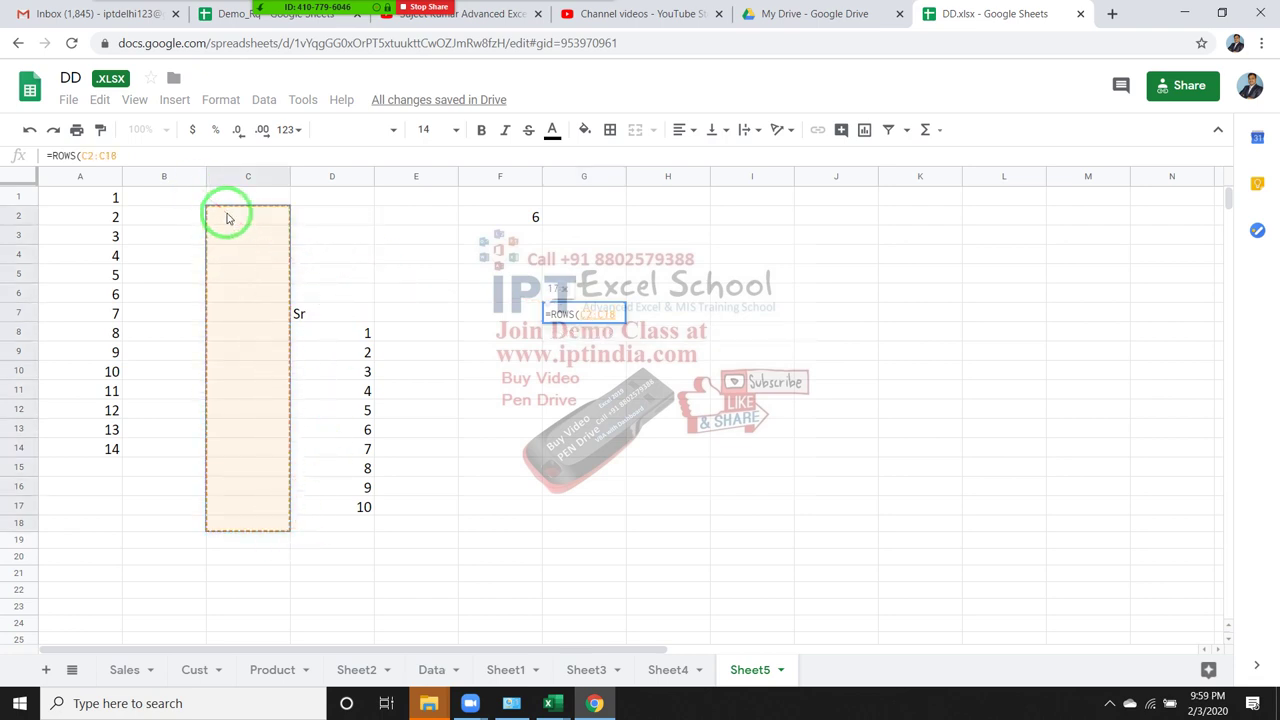
{"action": "key", "text": "Return"}
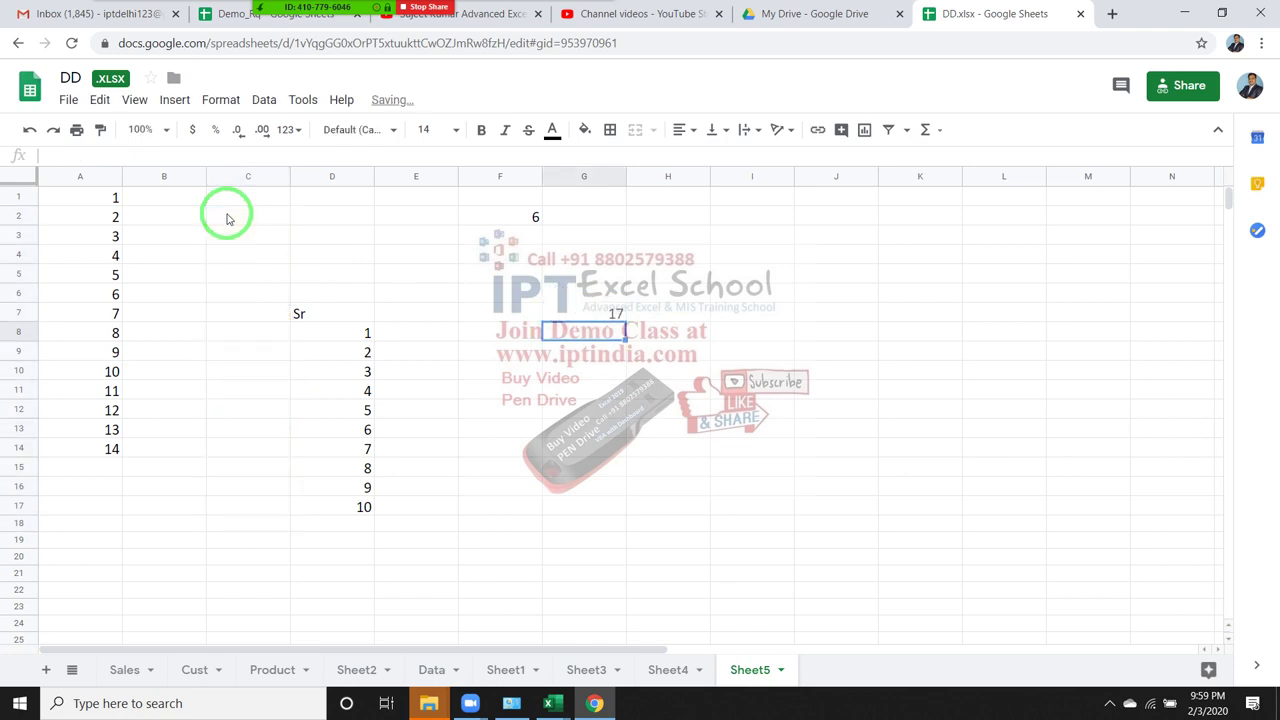
{"action": "type", "text": "=col"}
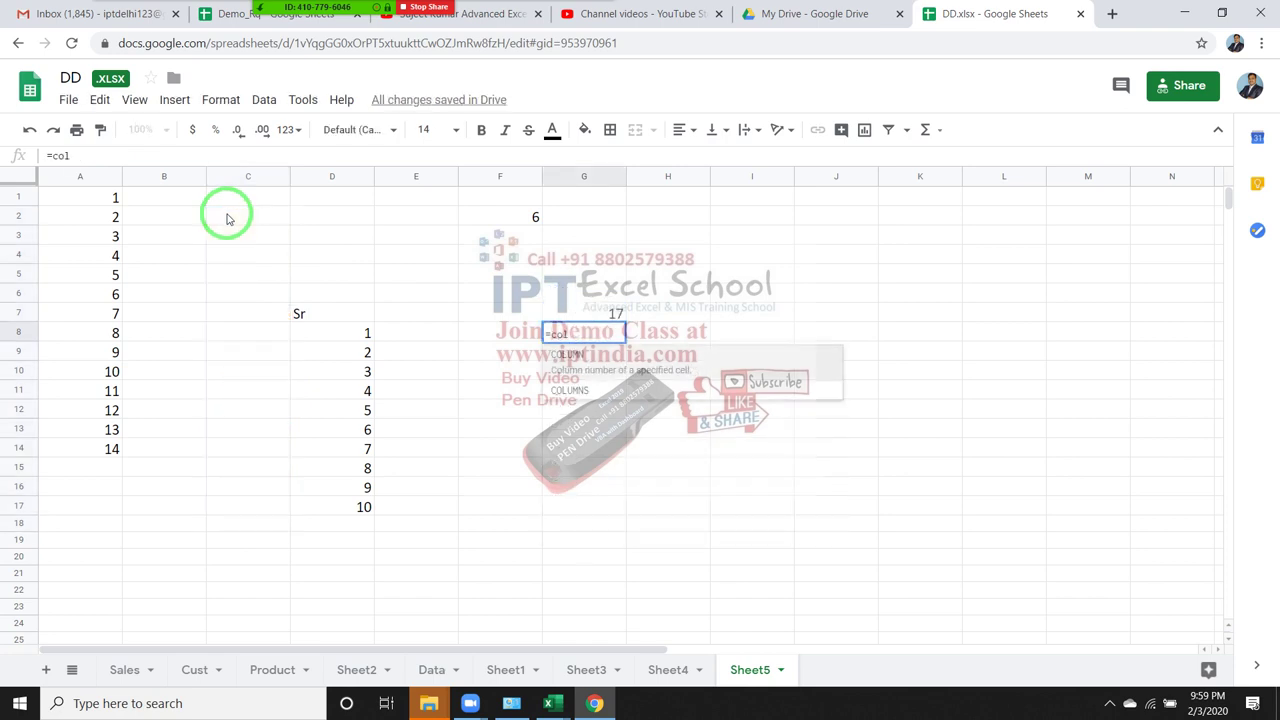
{"action": "type", "text": "umns("}
{"action": "left_click_drag", "start_coordinate": [957, 291], "coordinate": [946, 557]}
{"action": "key", "text": "Return"}
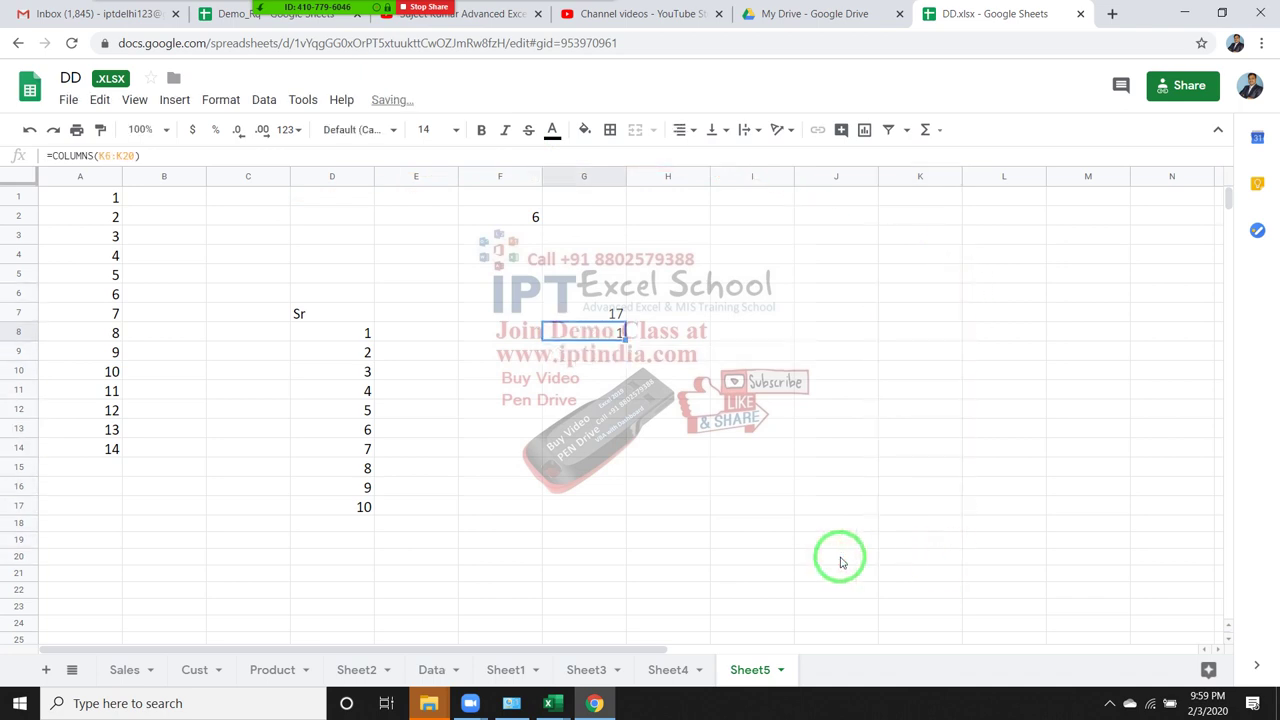
- Insert the SINGLE function from the Lookup function list into G12
{"action": "left_click", "coordinate": [595, 410]}
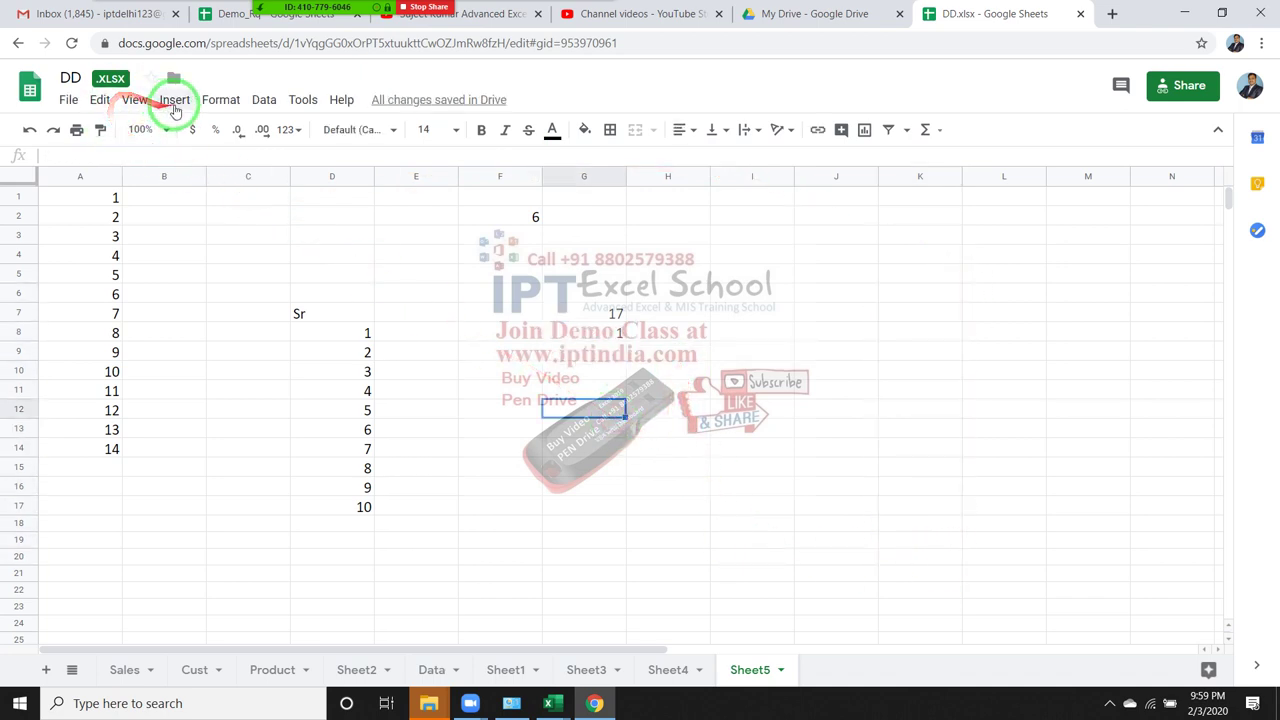
{"action": "left_click", "coordinate": [174, 102]}
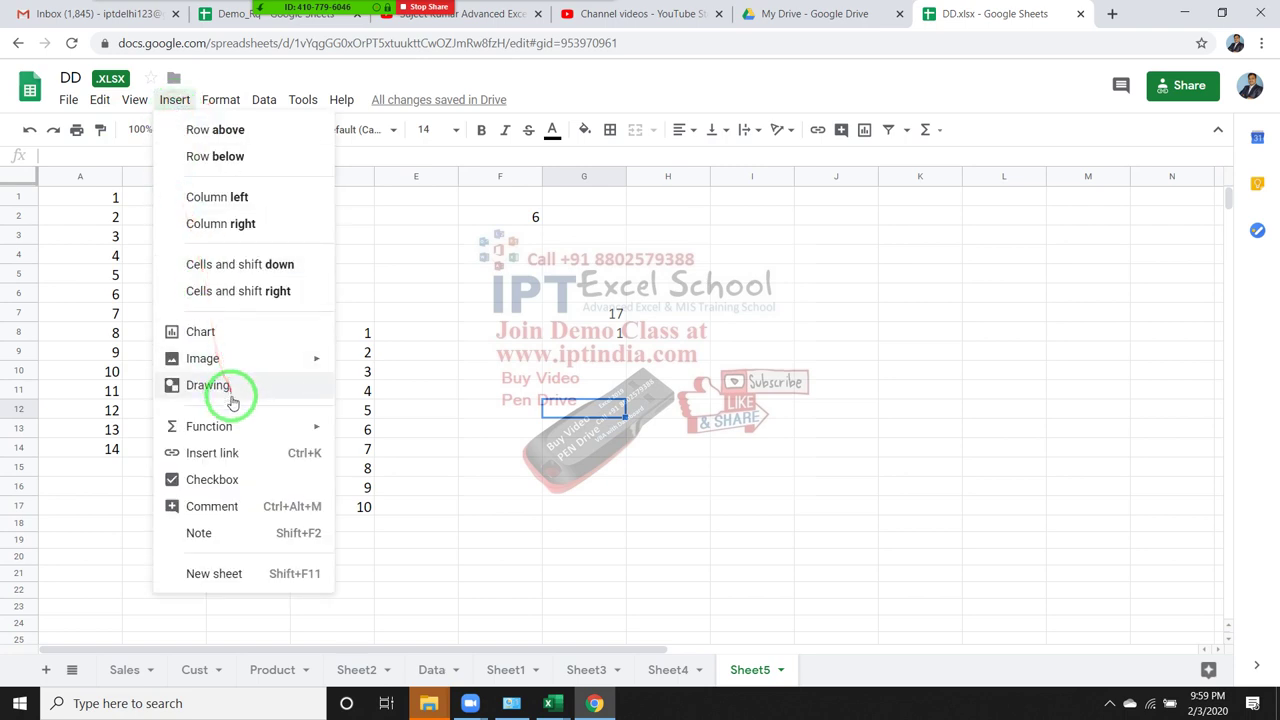
{"action": "mouse_move", "coordinate": [300, 428]}
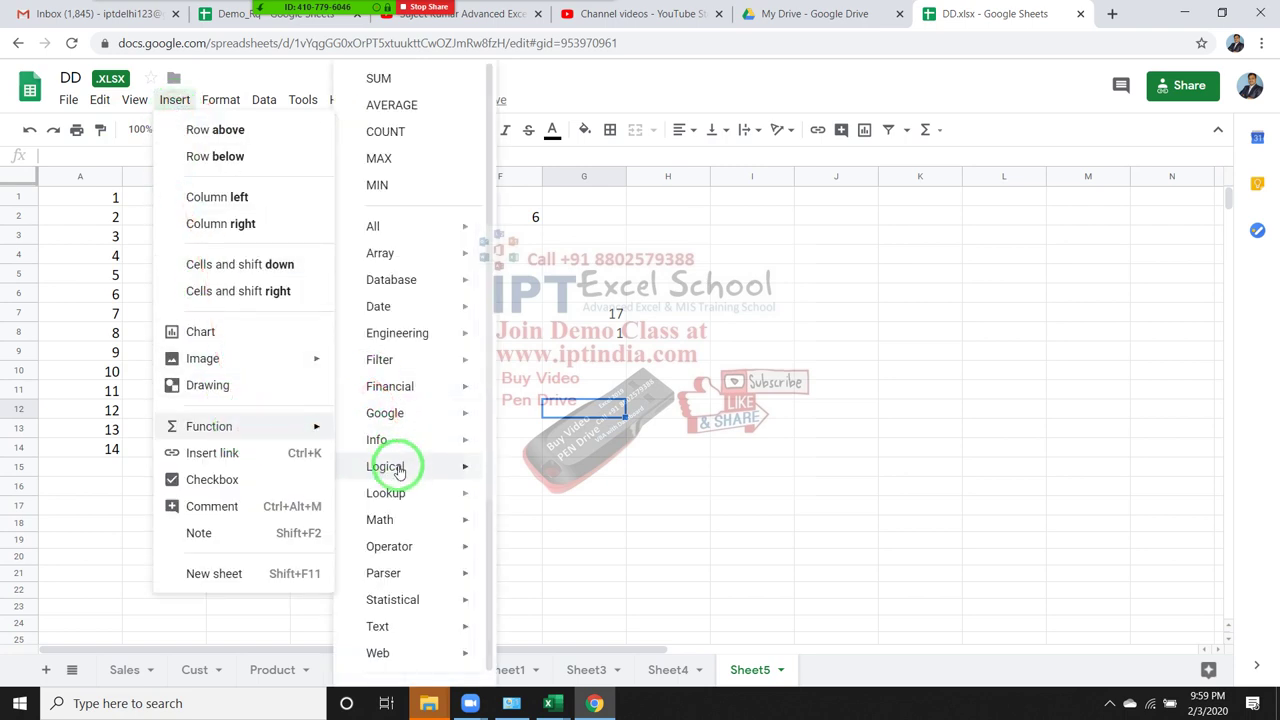
{"action": "mouse_move", "coordinate": [400, 492]}
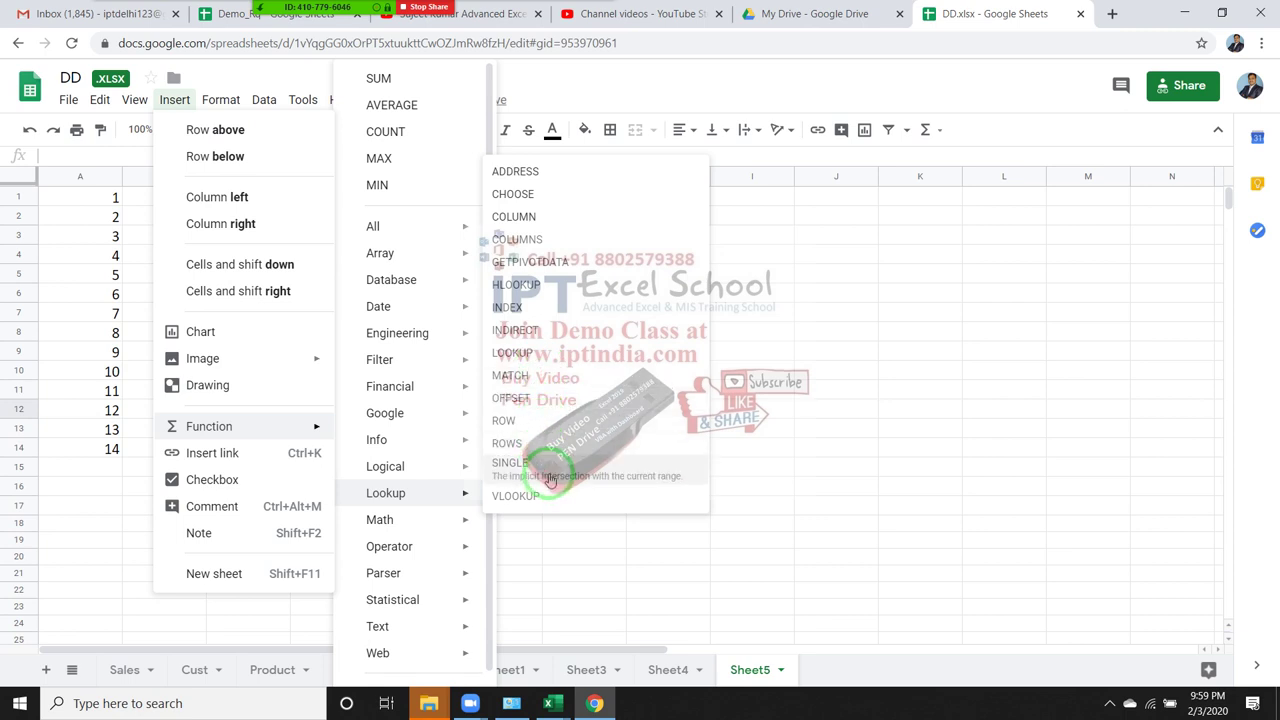
{"action": "left_click", "coordinate": [549, 478]}
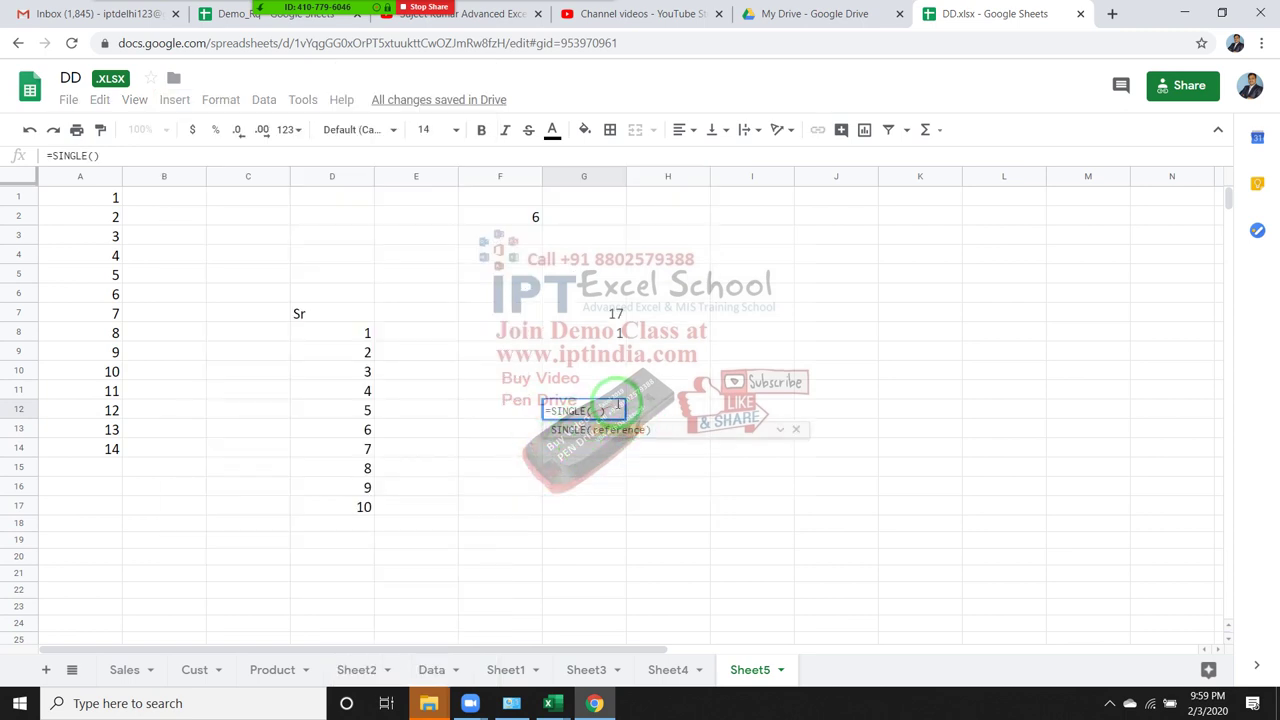
- Complete G12's formula as =SINGLE(D8)
{"action": "left_click", "coordinate": [617, 407]}
{"action": "key", "text": "BackSpace"}
{"action": "key", "text": "BackSpace"}
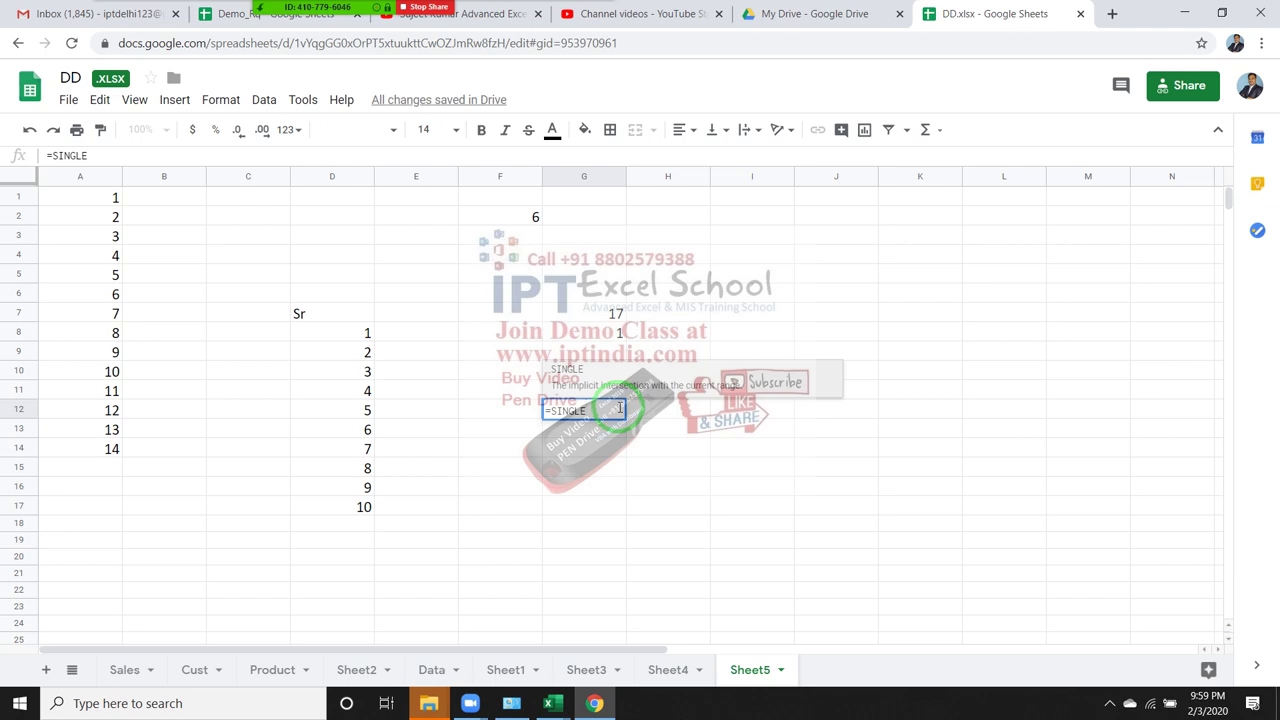
{"action": "type", "text": "("}
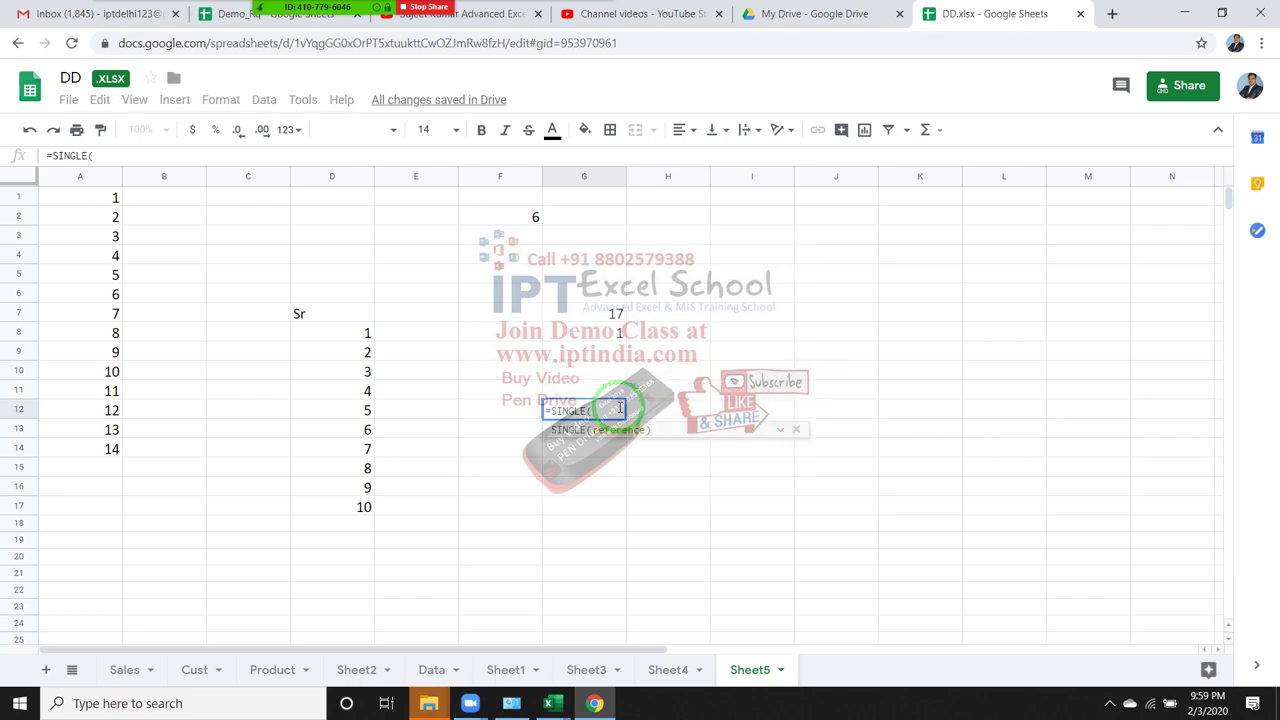
{"action": "left_click", "coordinate": [354, 341]}
{"action": "type", "text": ")"}
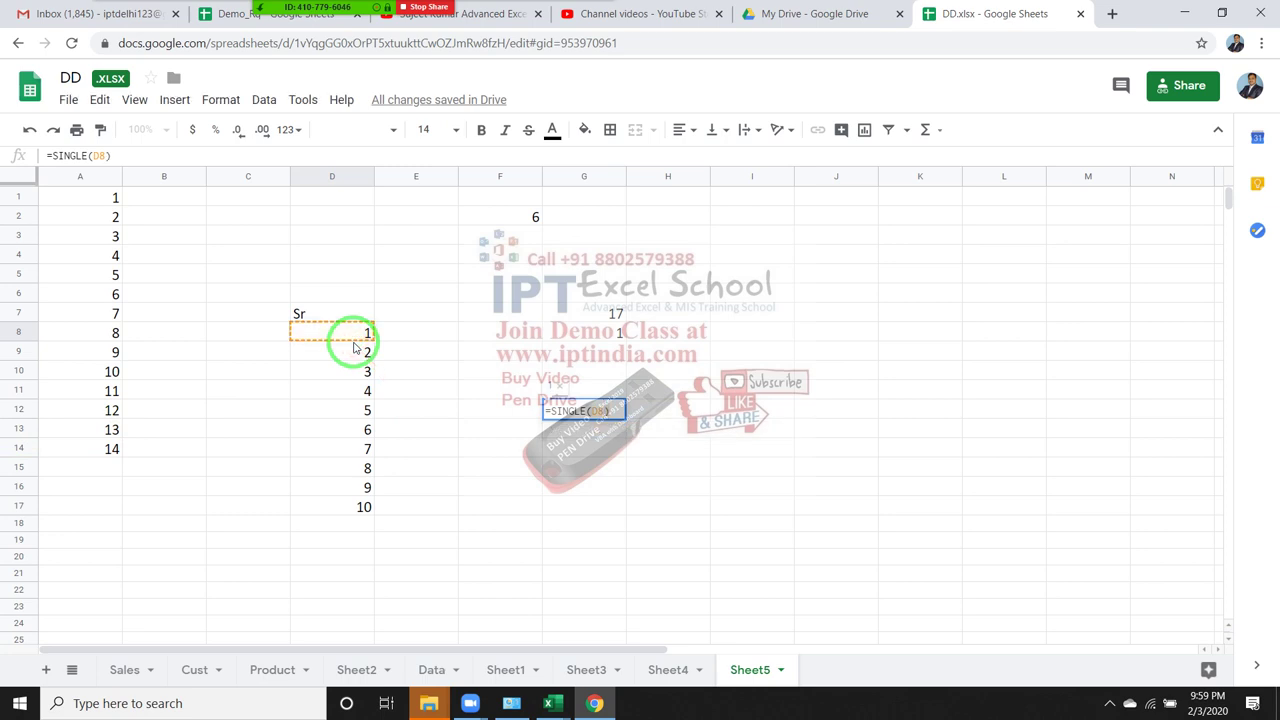
{"action": "key", "text": "Return"}
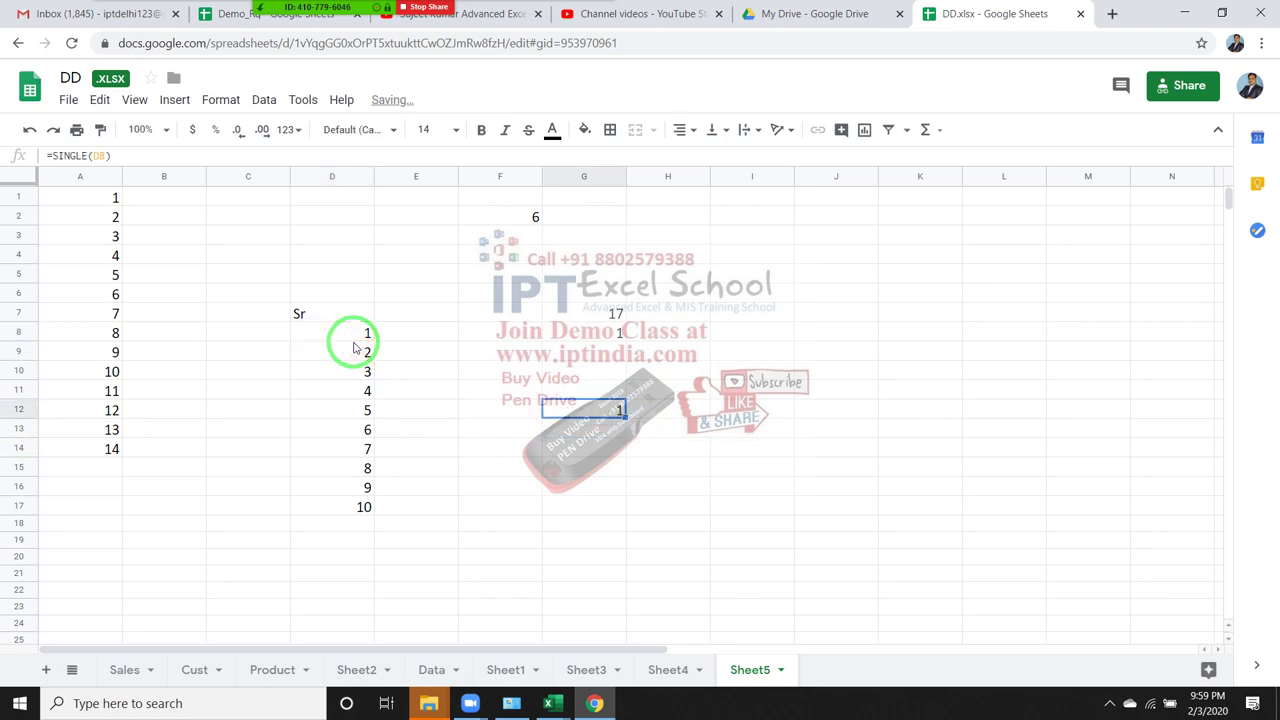
{"action": "left_click", "coordinate": [110, 154]}
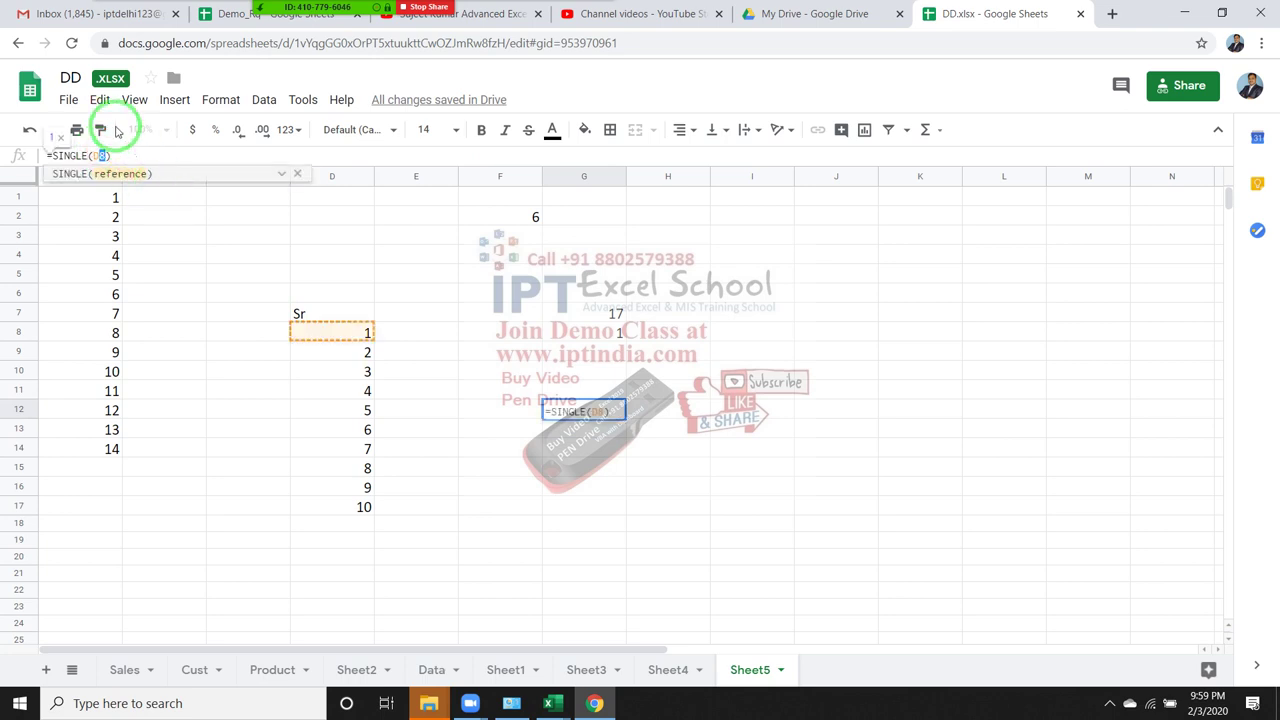
{"action": "key", "text": "Return"}
- Set D8 to 8 and copy G12's SINGLE formula down to G16
{"action": "left_click", "coordinate": [337, 335]}
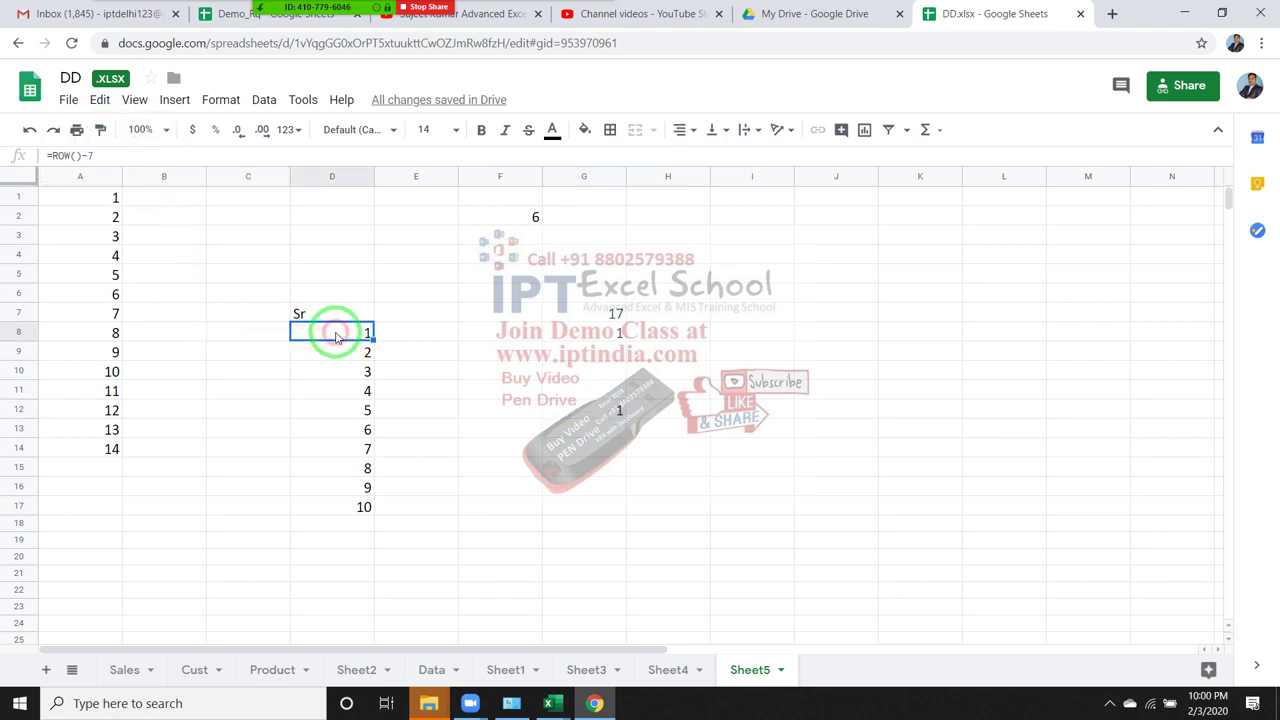
{"action": "type", "text": "8"}
{"action": "key", "text": "Return"}
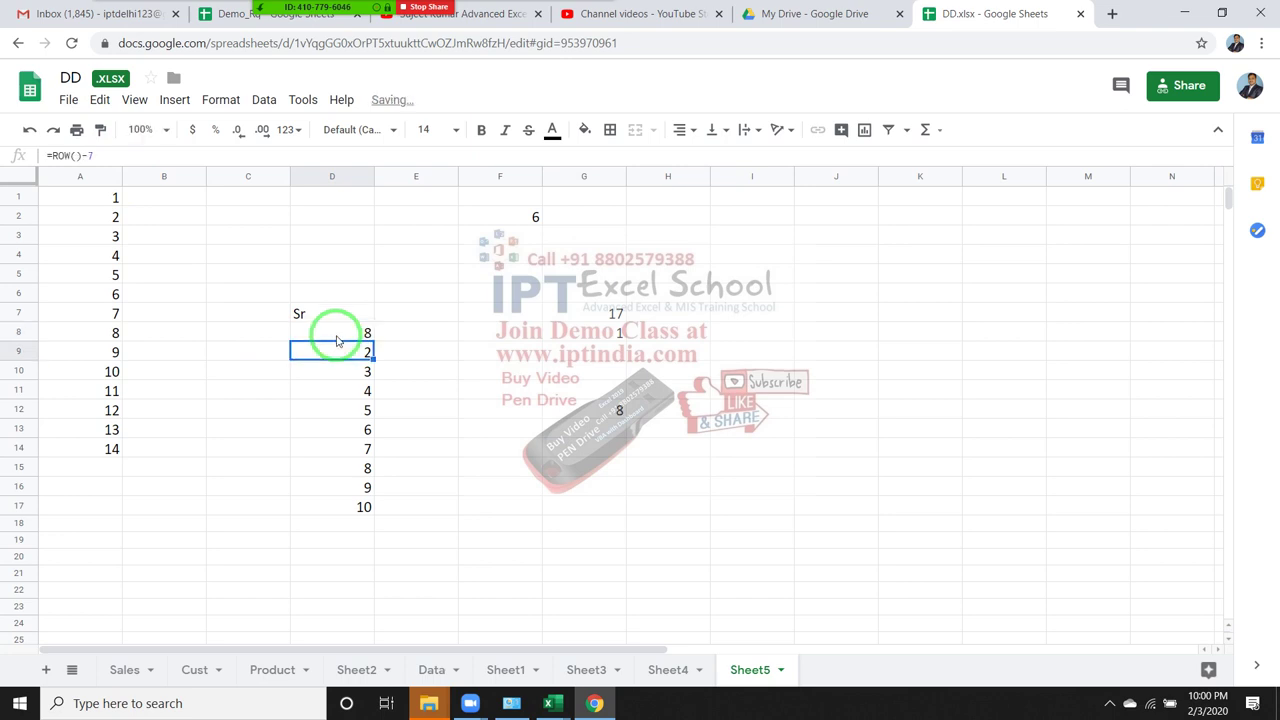
{"action": "left_click", "coordinate": [619, 414]}
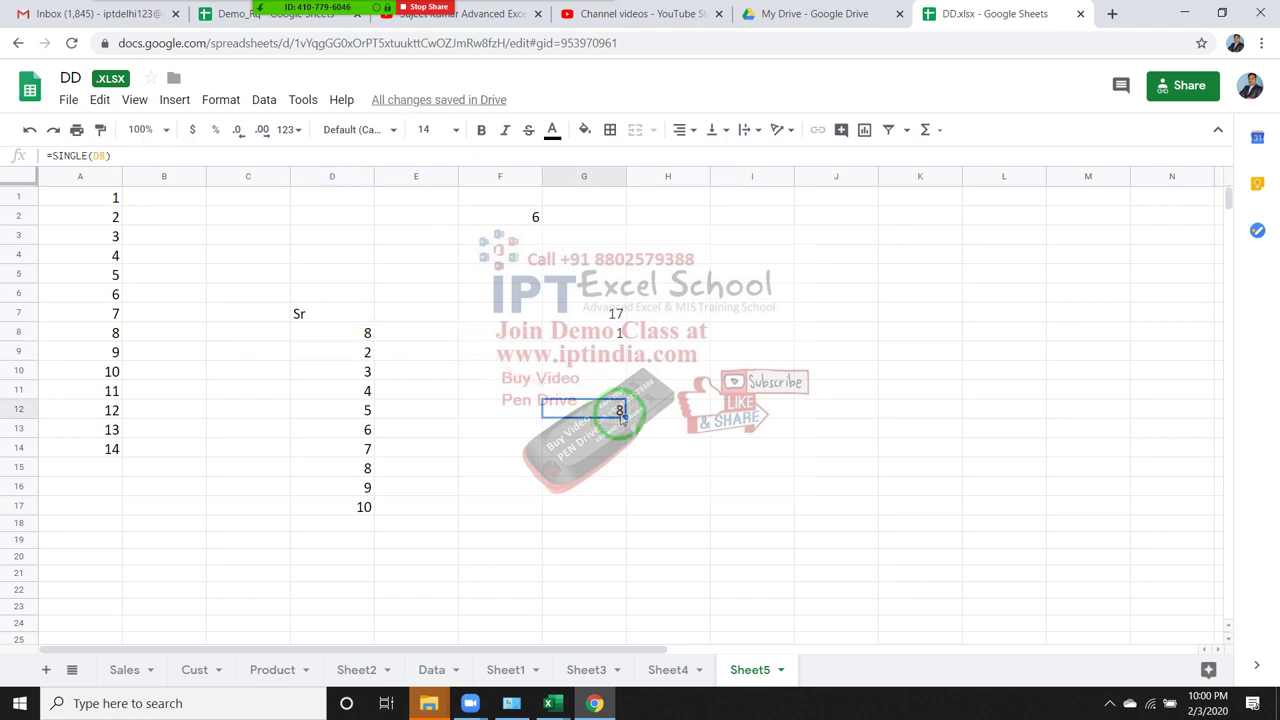
{"action": "left_click_drag", "start_coordinate": [623, 417], "coordinate": [790, 482]}
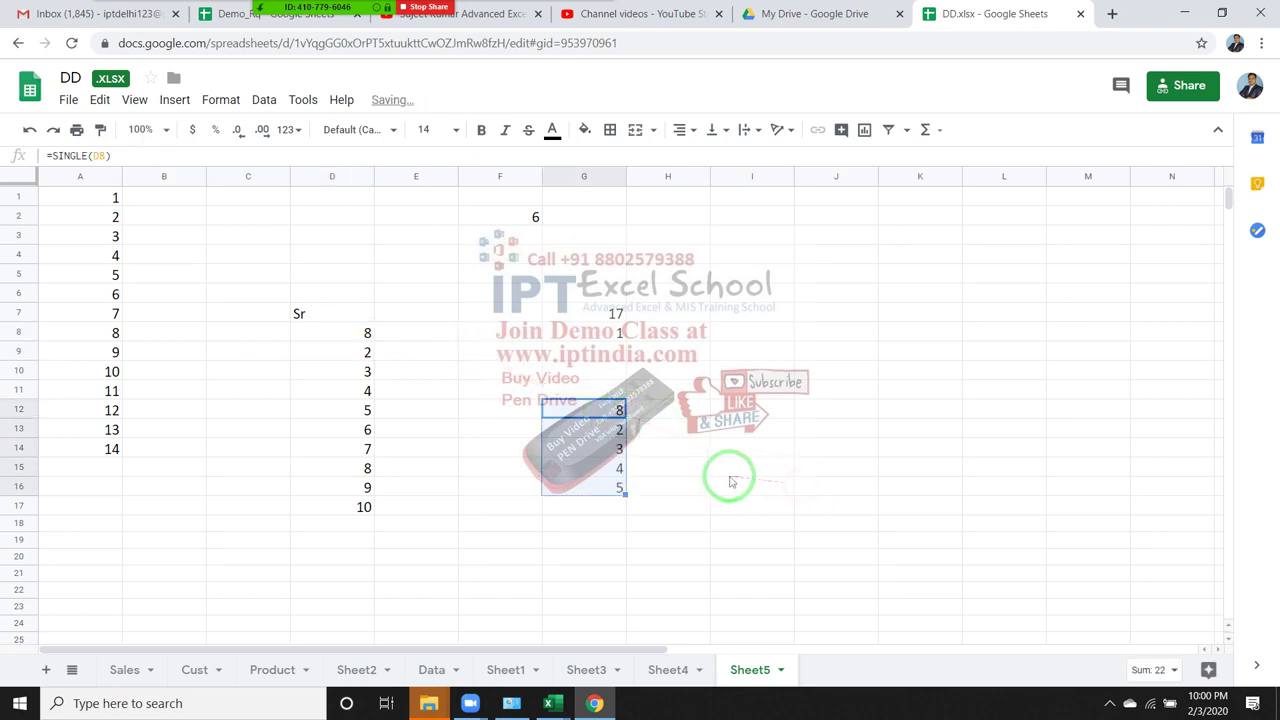
- Begin a =SINGLE( formula in H11 from the function suggestions
{"action": "left_click", "coordinate": [664, 390]}
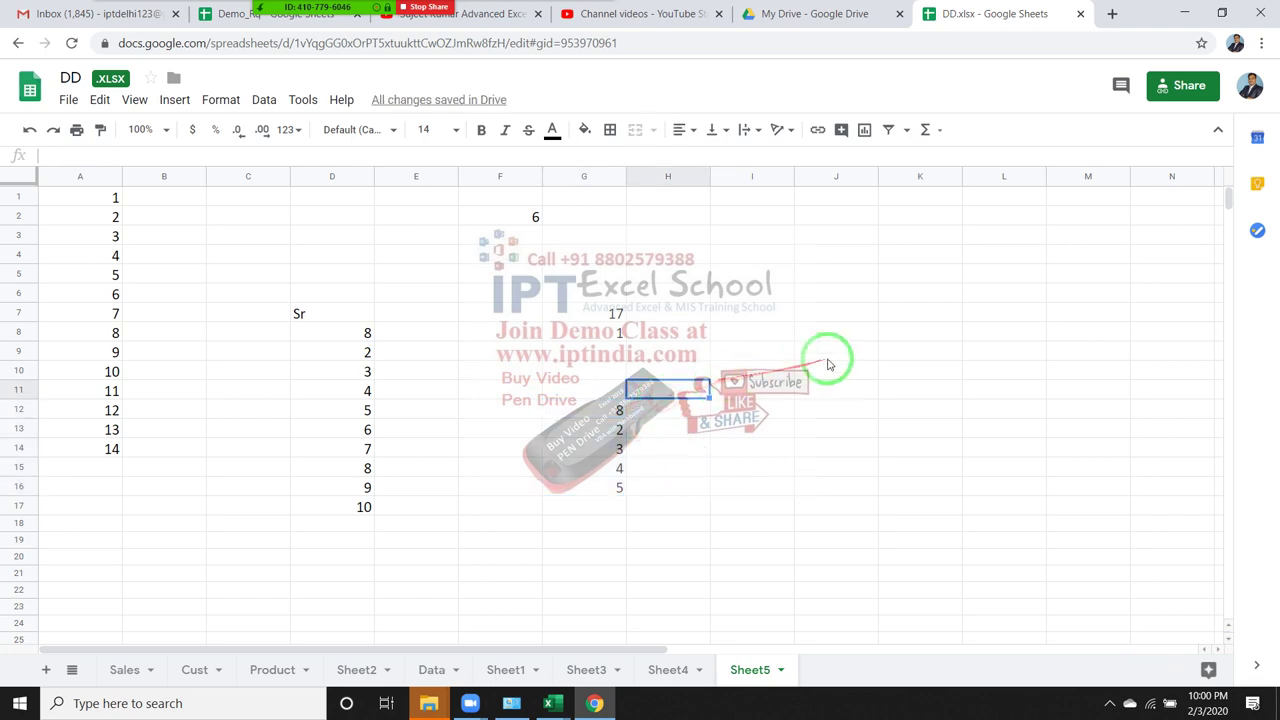
{"action": "type", "text": "=su"}
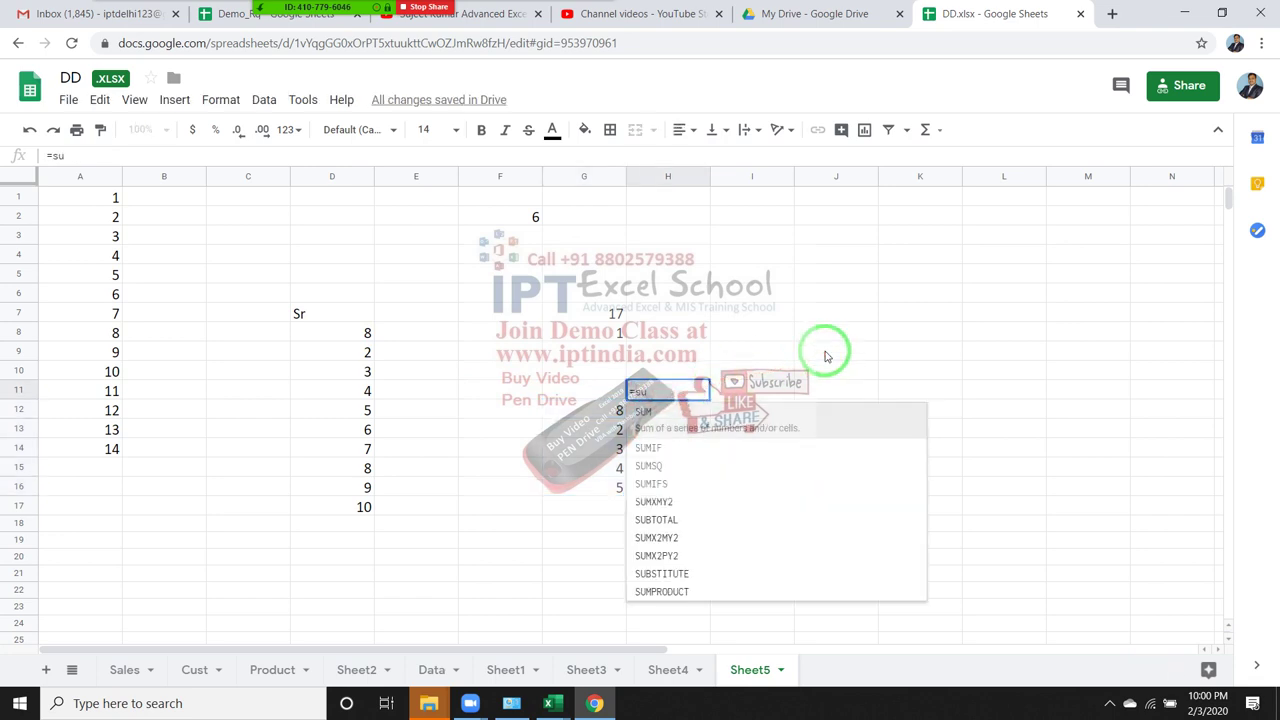
{"action": "type", "text": "\\"}
{"action": "key", "text": "BackSpace"}
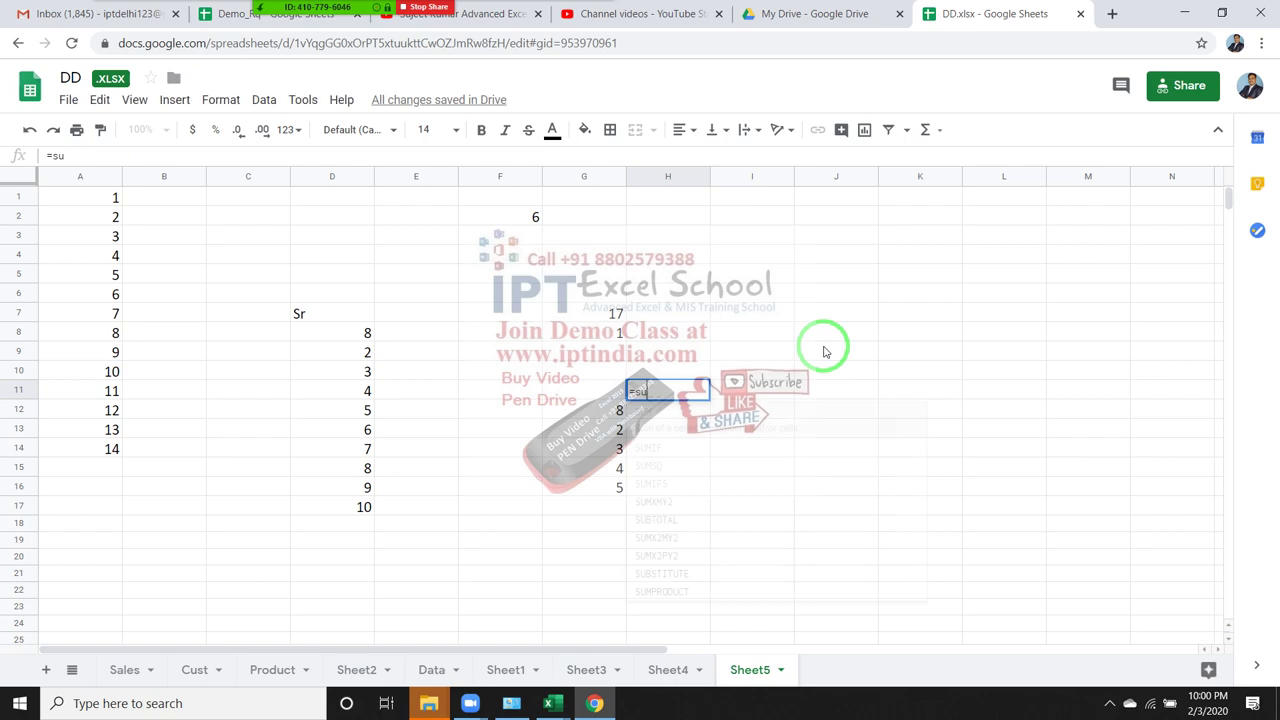
{"action": "key", "text": "BackSpace"}
{"action": "type", "text": "in"}
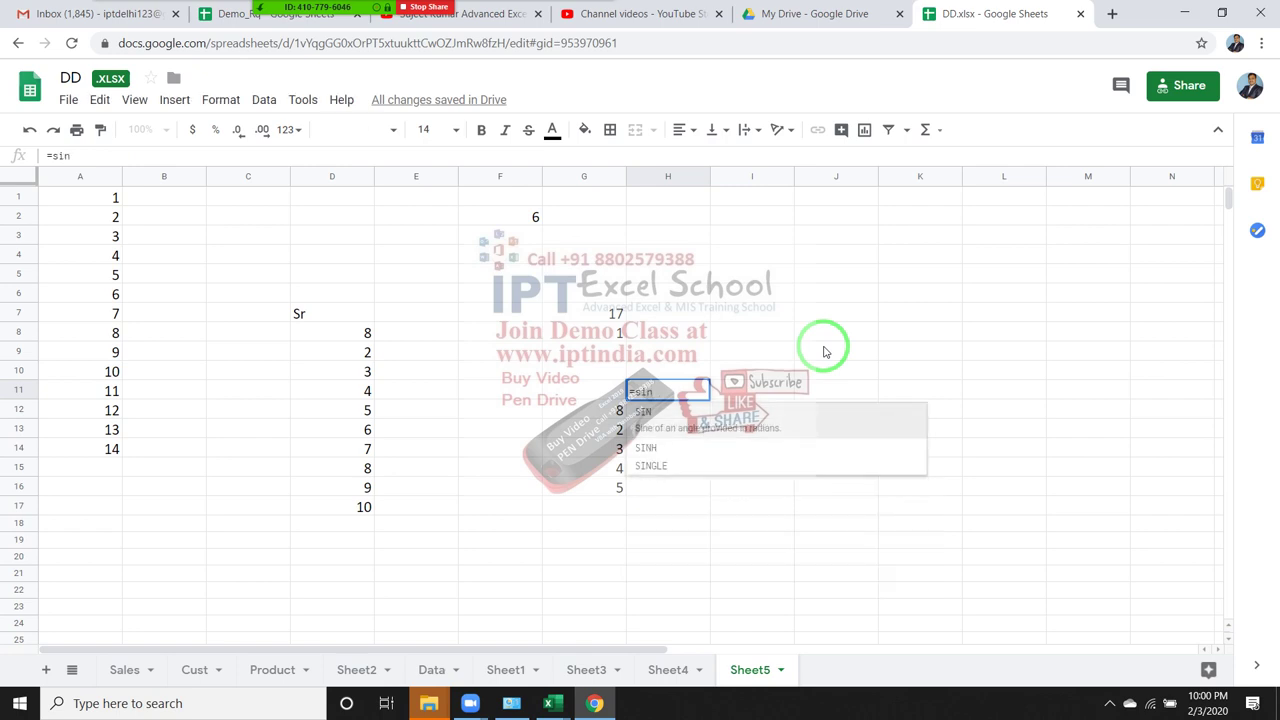
{"action": "key", "text": "Down"}
{"action": "key", "text": "Down"}
{"action": "key", "text": "Tab"}
- Finish =SINGLE(B2) in H11, set B2 to 150, and undo a test text entry
{"action": "left_click_drag", "start_coordinate": [800, 344], "coordinate": [492, 340]}
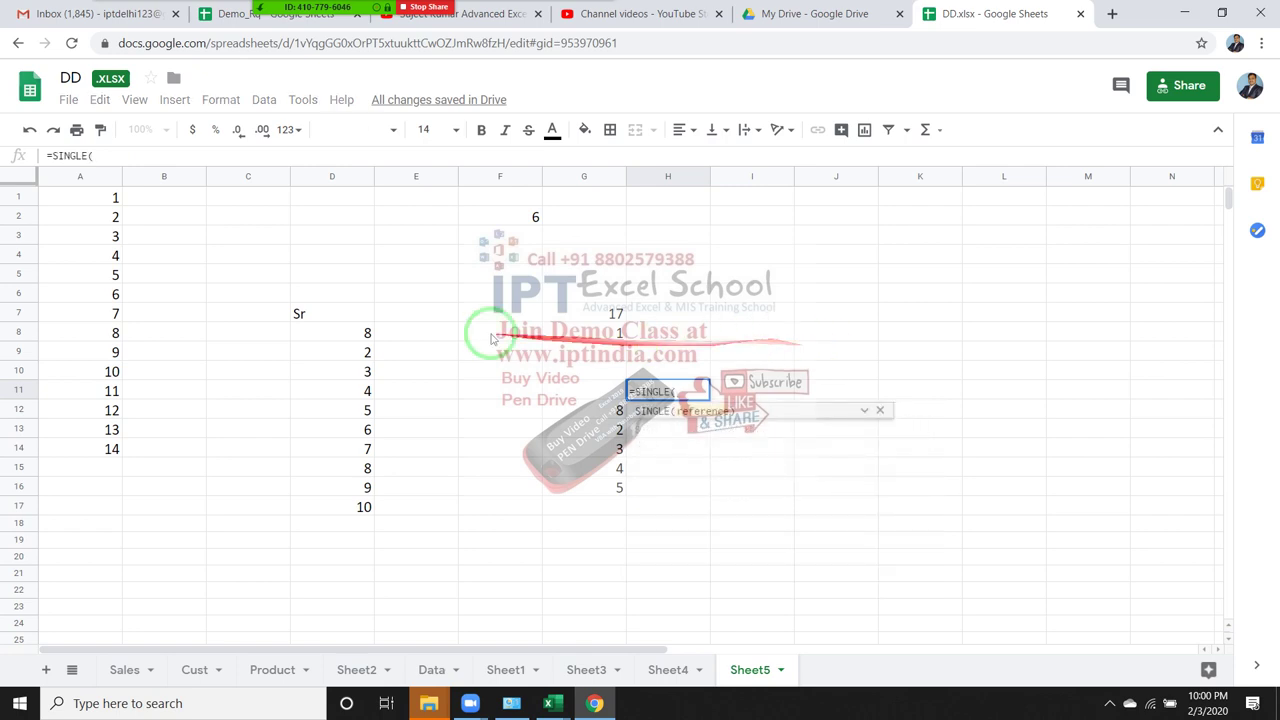
{"action": "left_click", "coordinate": [146, 218]}
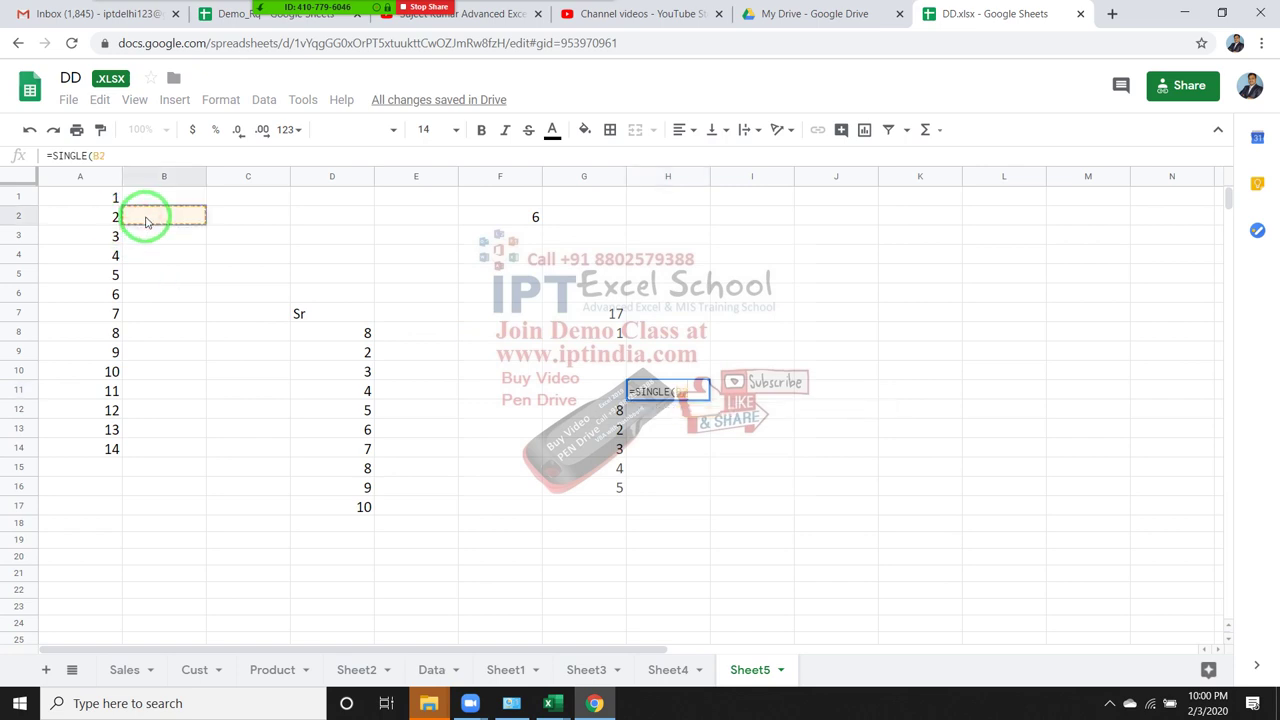
{"action": "key", "text": "Return"}
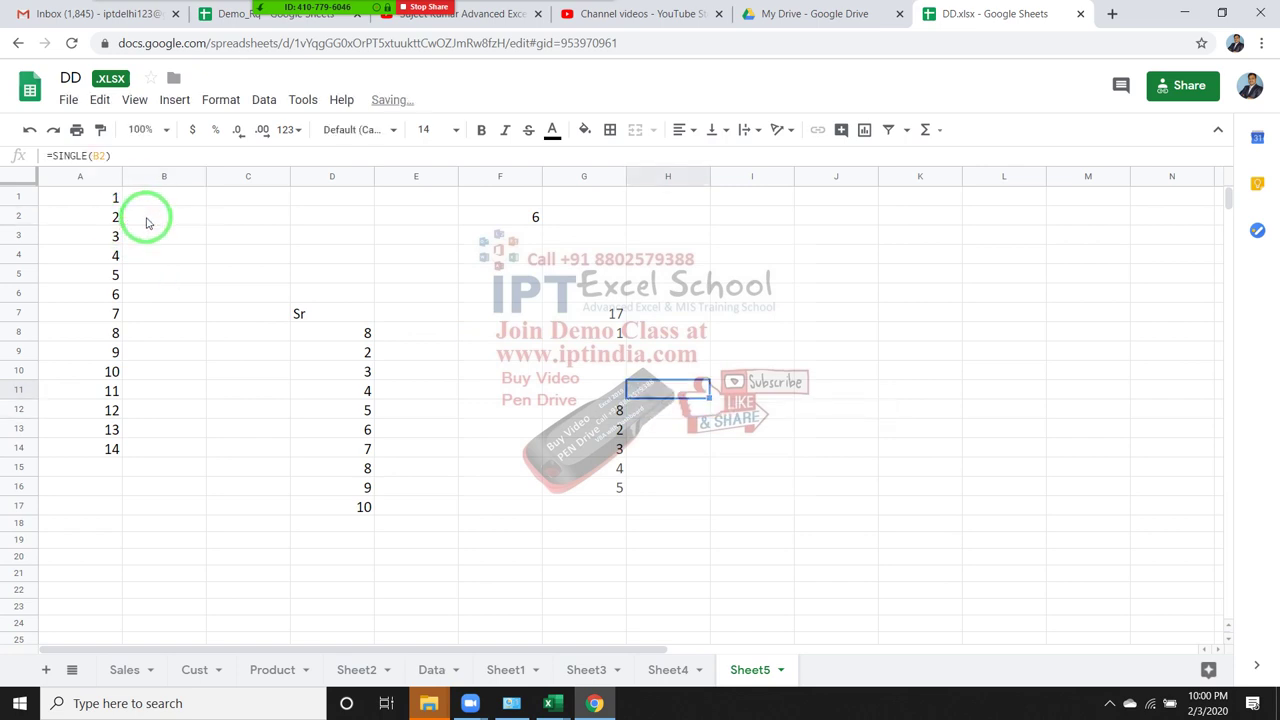
{"action": "left_click", "coordinate": [146, 222]}
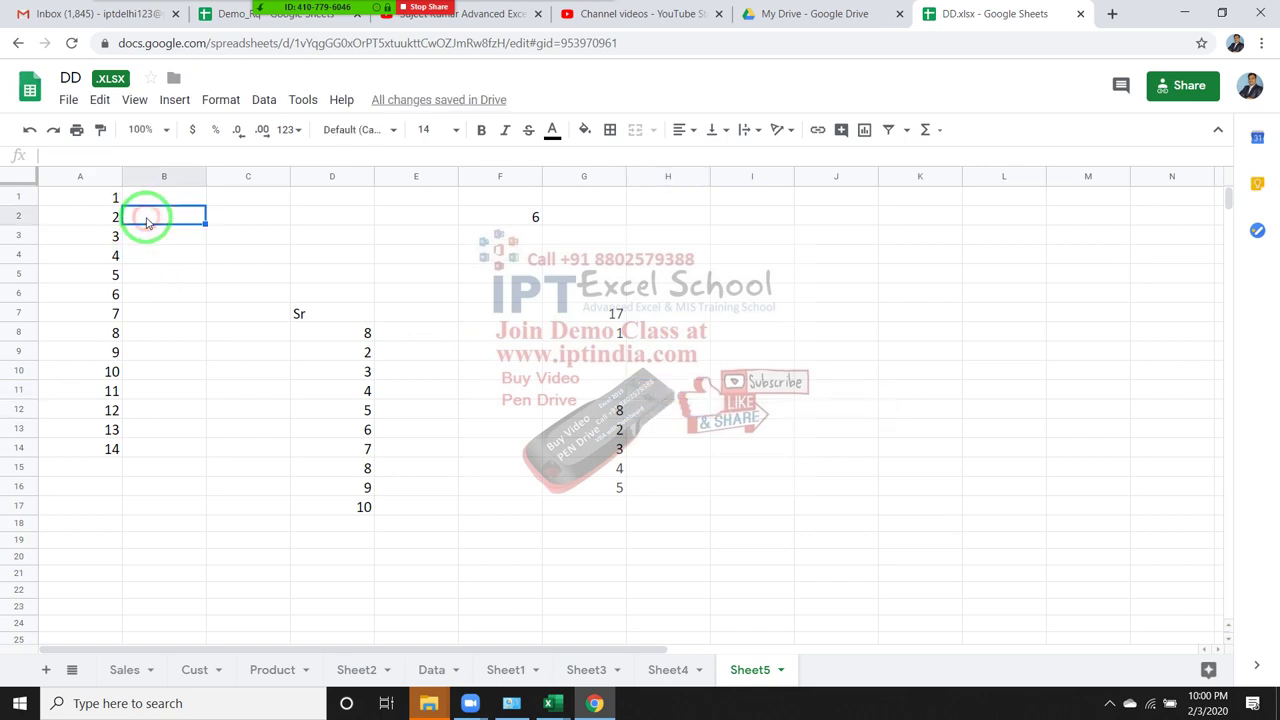
{"action": "type", "text": "150"}
{"action": "key", "text": "Return"}
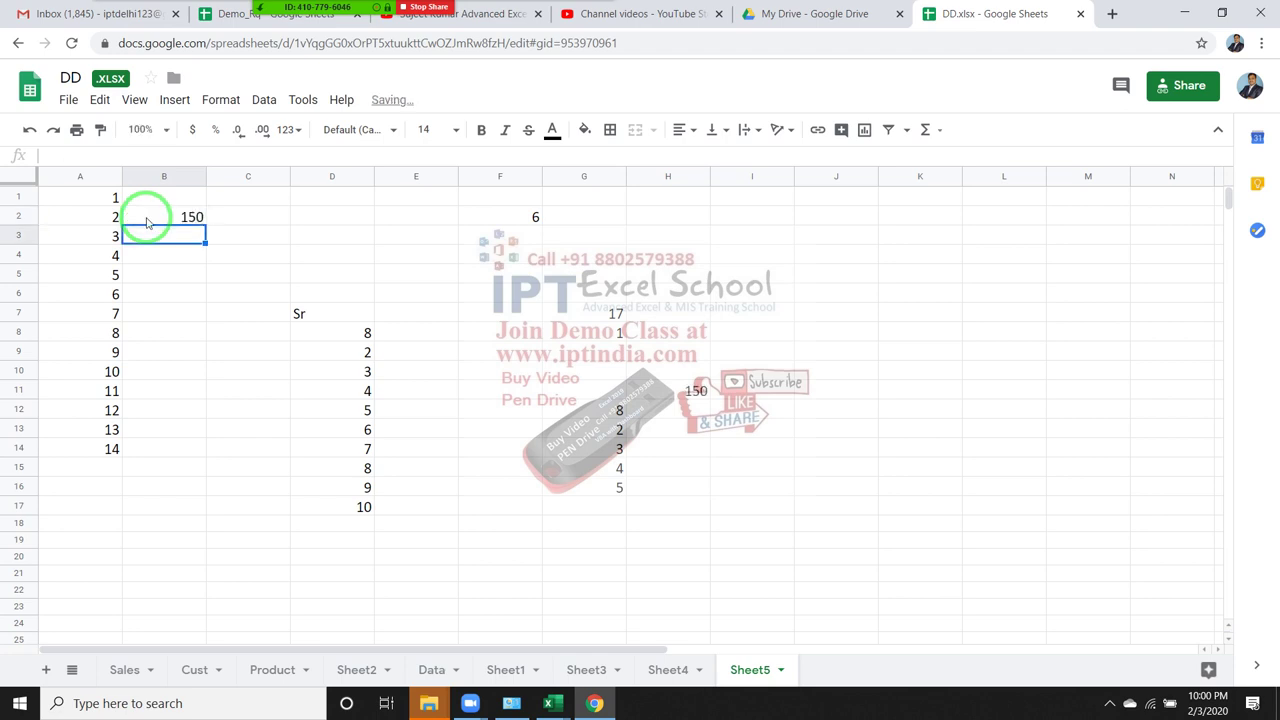
{"action": "left_click", "coordinate": [146, 220]}
{"action": "type", "text": "puja"}
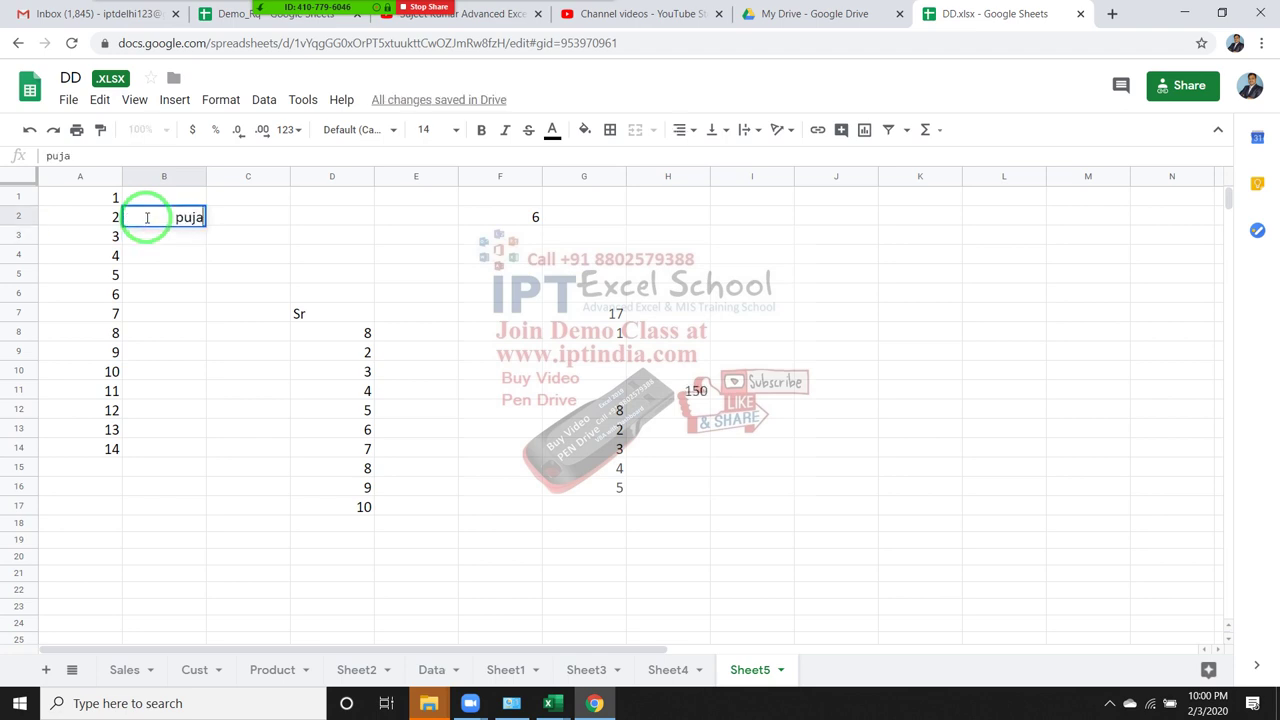
{"action": "key", "text": "Return"}
{"action": "key", "text": "ctrl+z"}
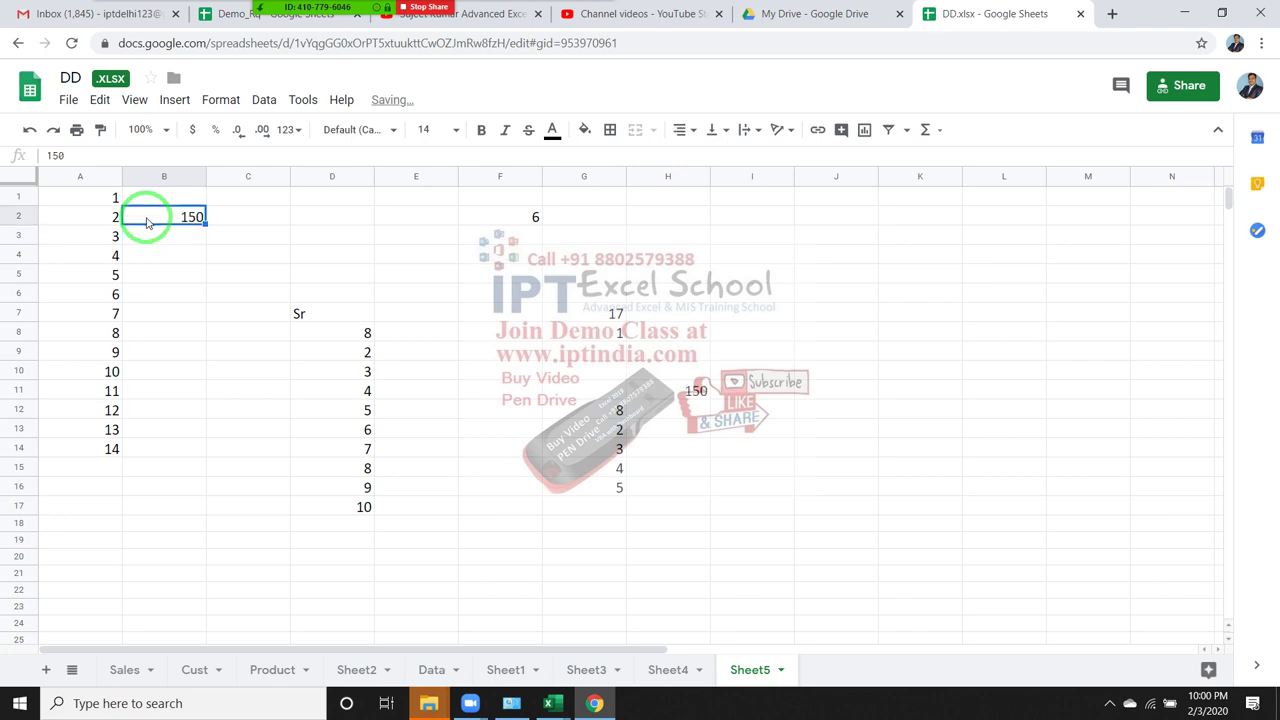
- Review H11's formula, then enter =B2 in H9 so it also shows 150
{"action": "left_click", "coordinate": [698, 376]}
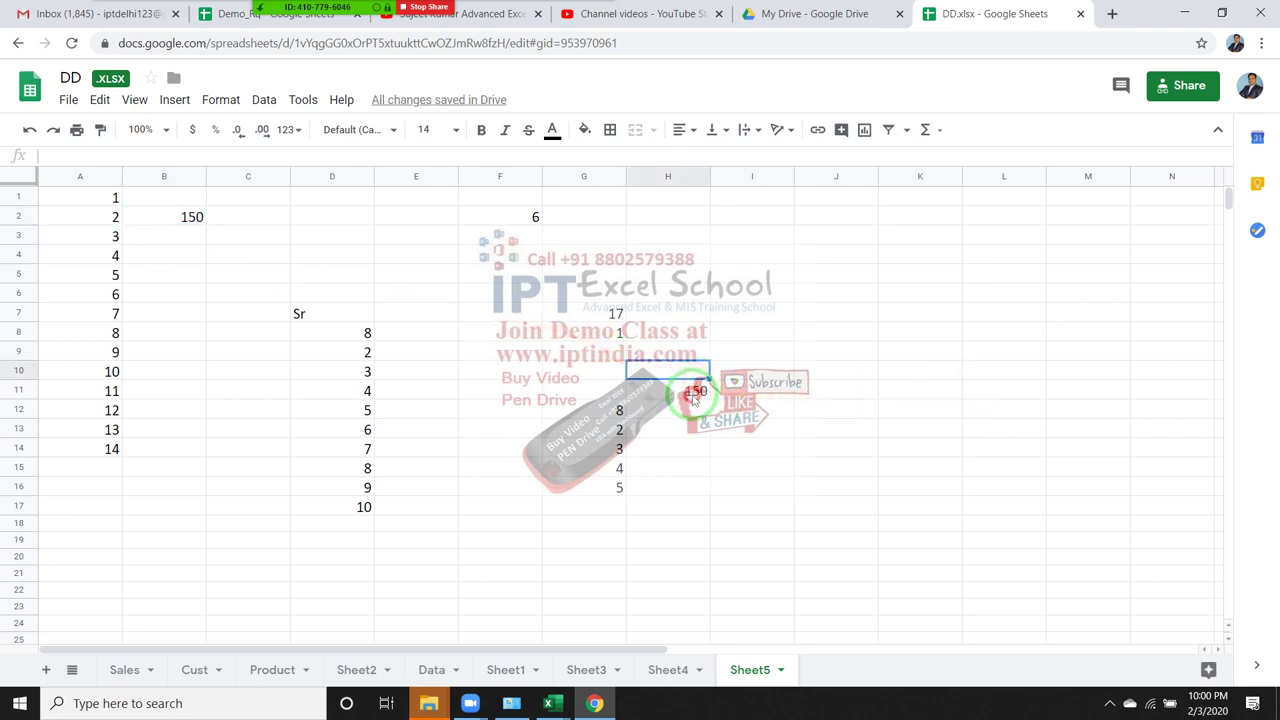
{"action": "double_click", "coordinate": [697, 390]}
{"action": "left_click", "coordinate": [95, 155]}
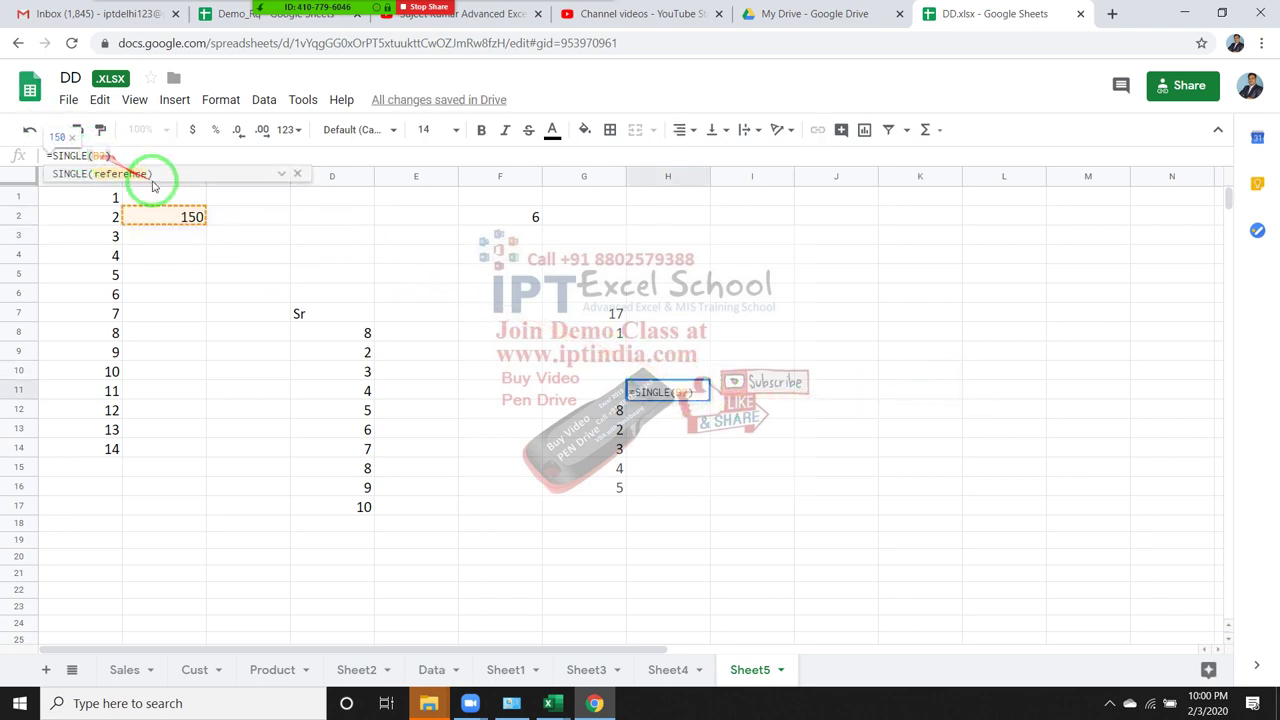
{"action": "left_click", "coordinate": [436, 288]}
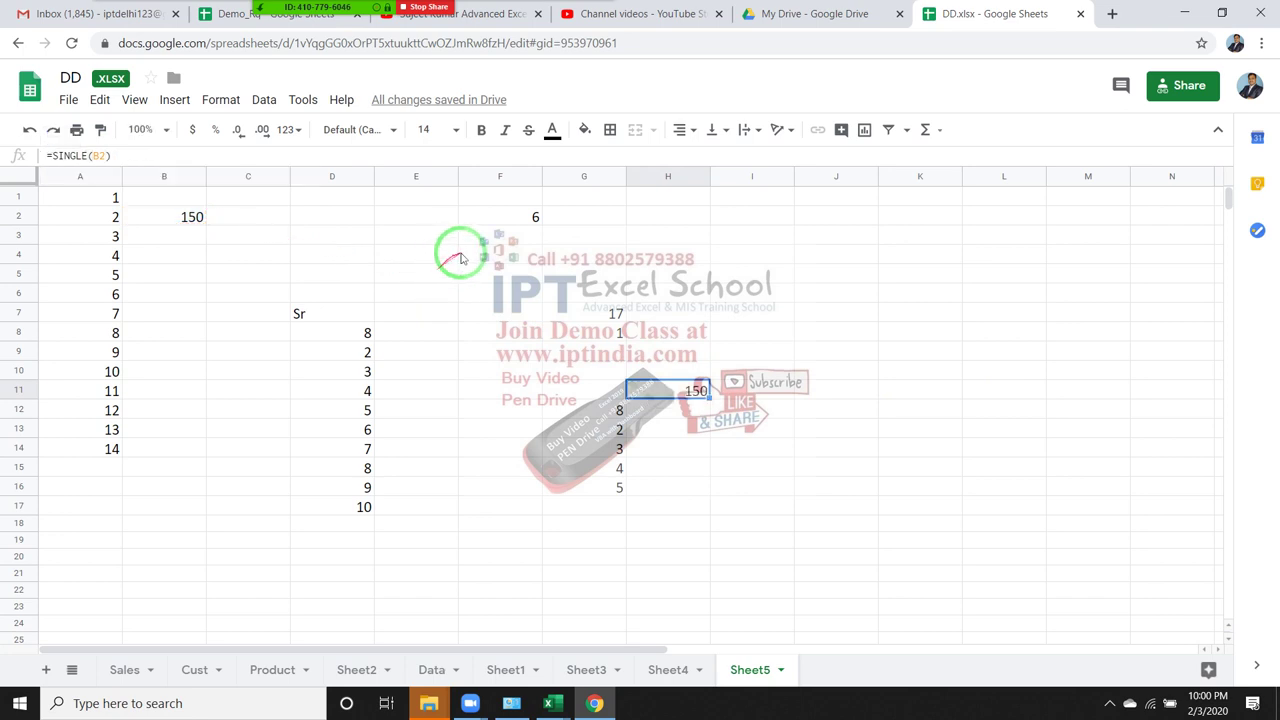
{"action": "left_click", "coordinate": [684, 355]}
{"action": "type", "text": "="}
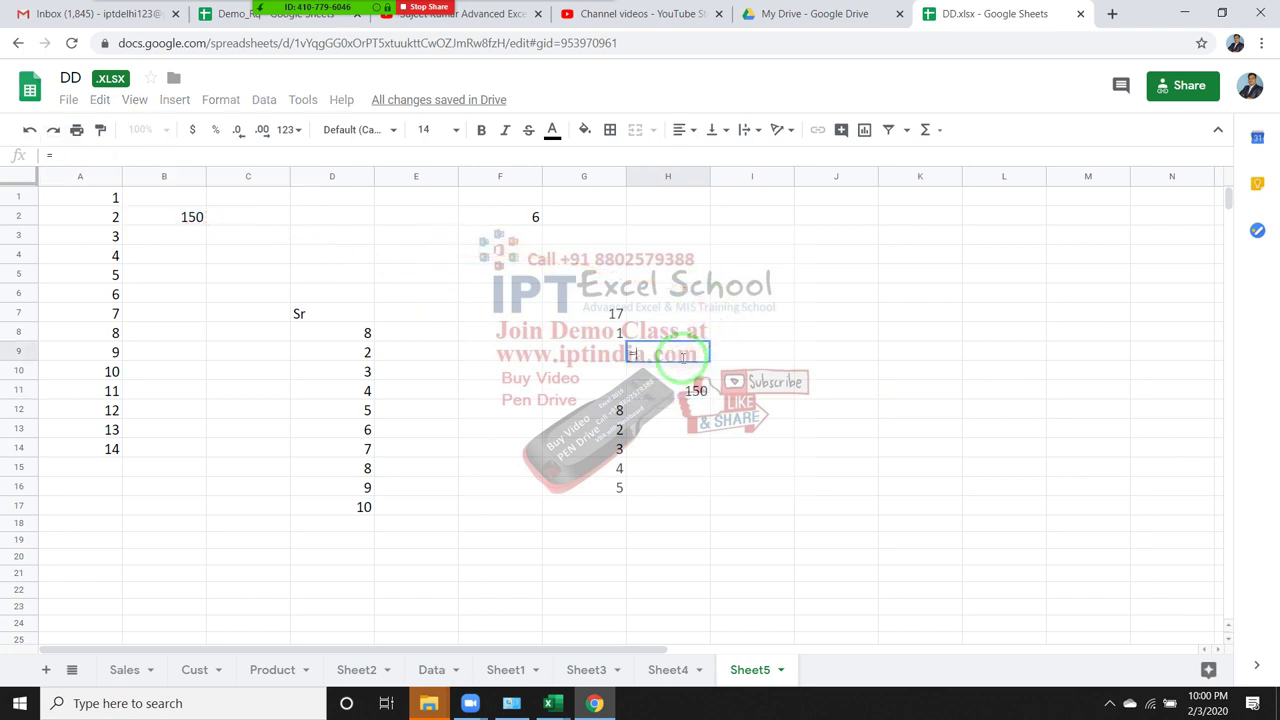
{"action": "left_click", "coordinate": [176, 222]}
{"action": "key", "text": "Return"}
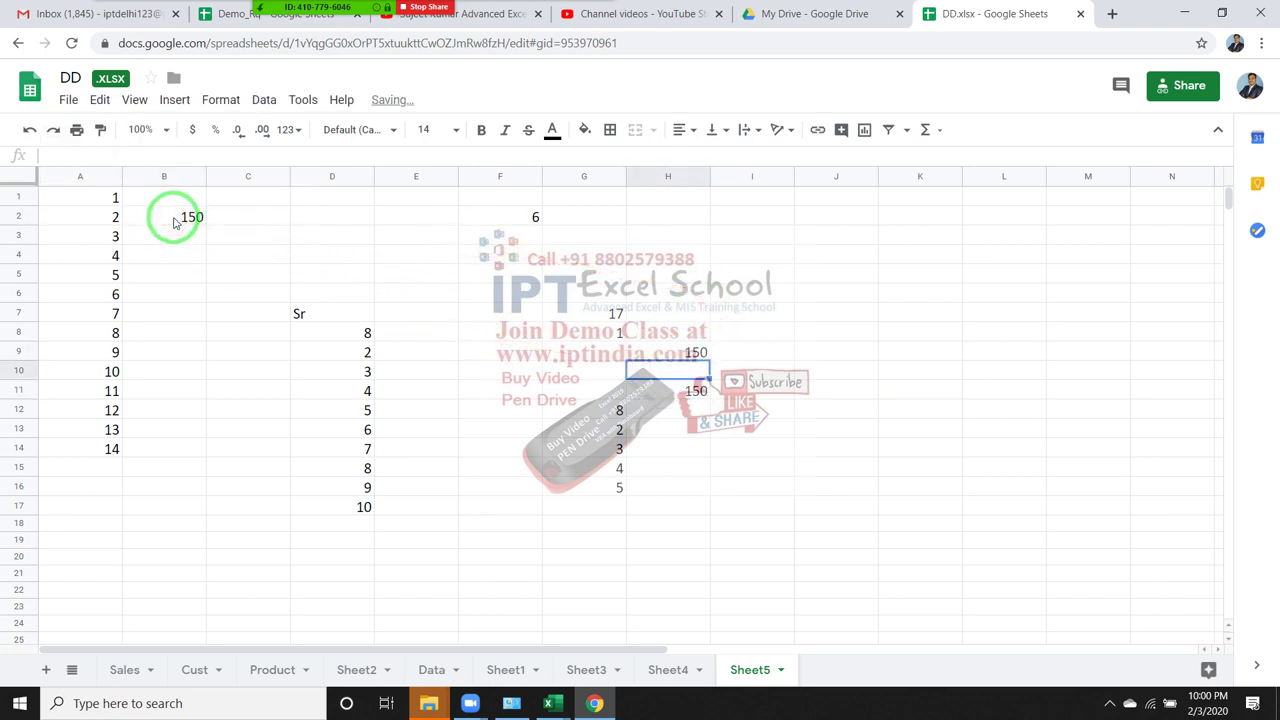
{"action": "left_click", "coordinate": [820, 432]}
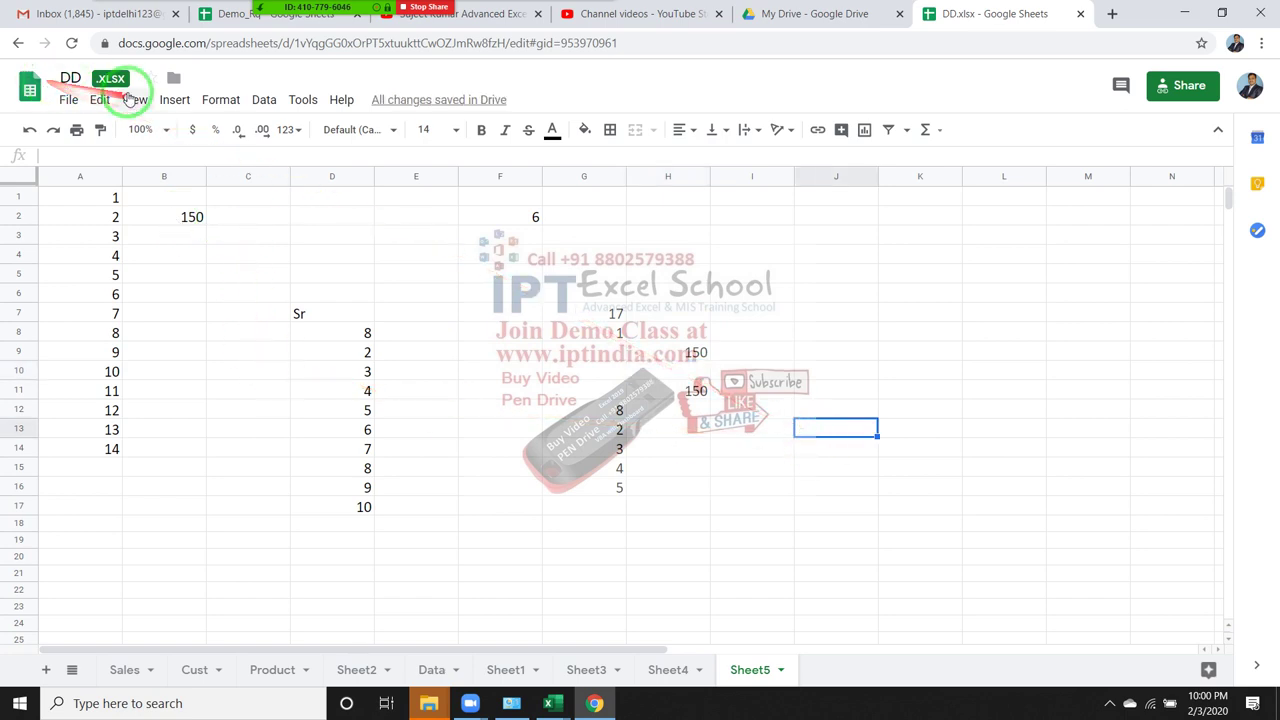
{"action": "left_click", "coordinate": [174, 99]}
{"action": "mouse_move", "coordinate": [238, 437]}
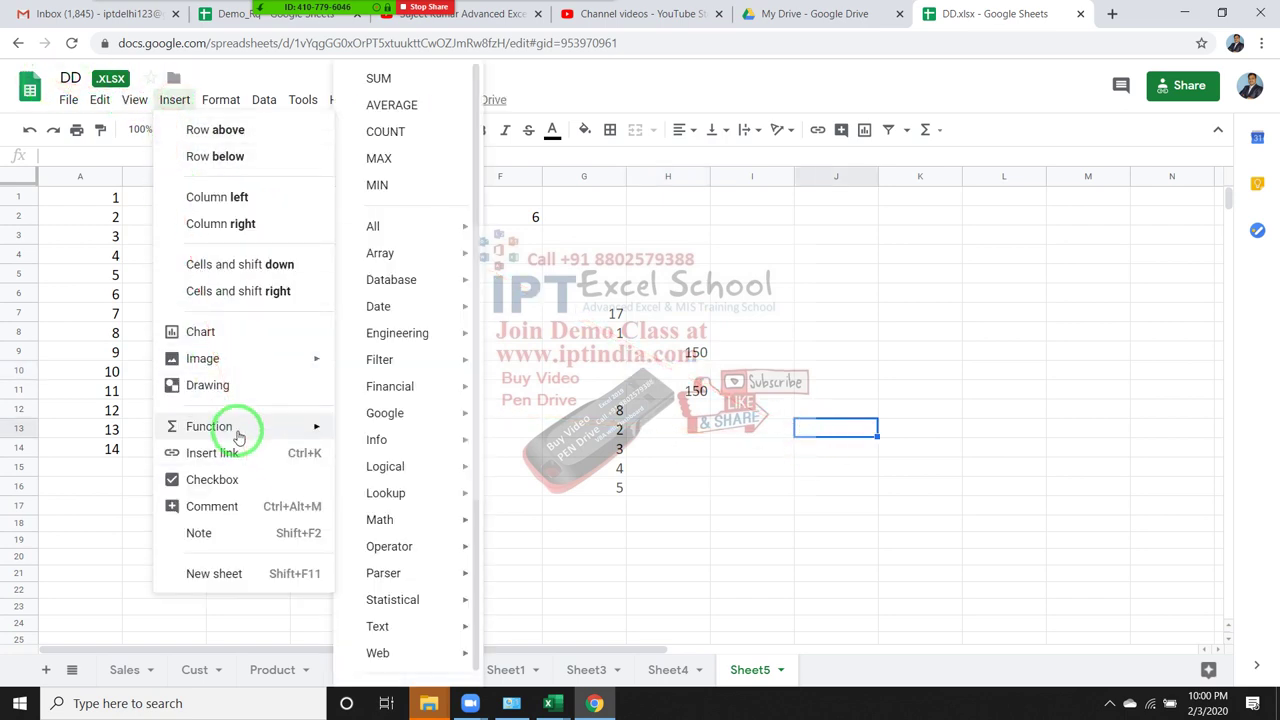
{"action": "mouse_move", "coordinate": [406, 448]}
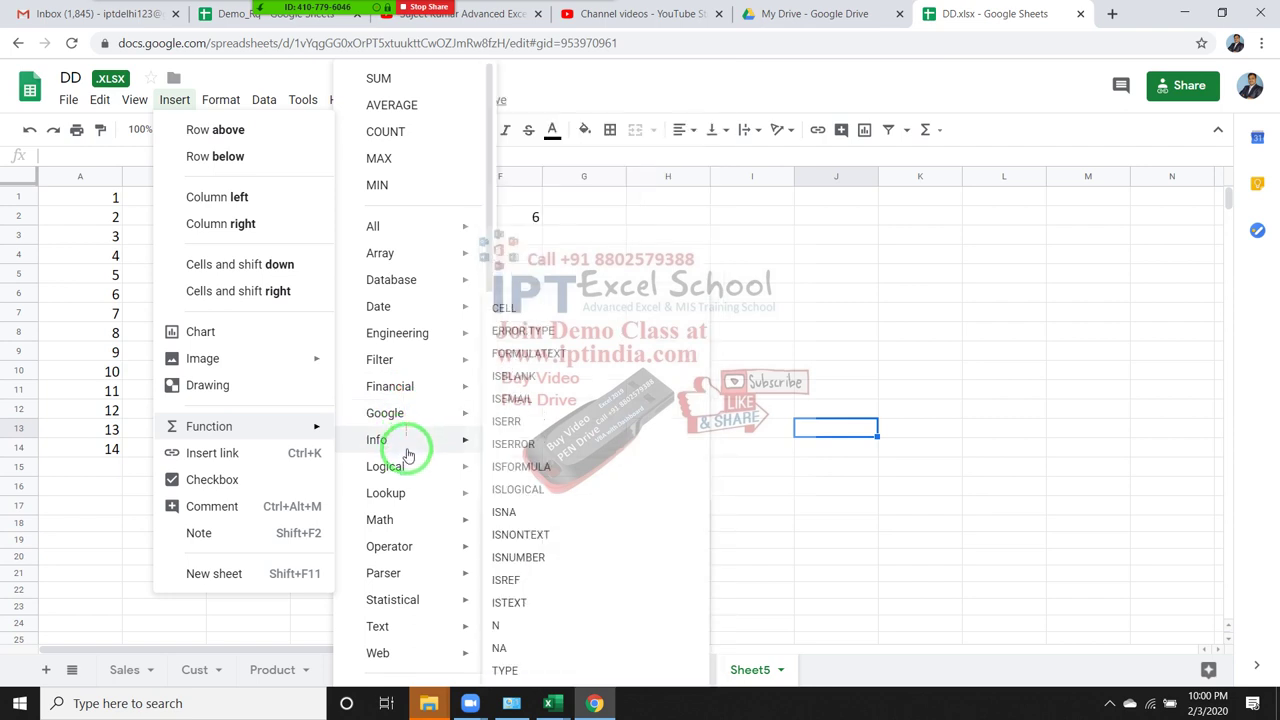
{"action": "mouse_move", "coordinate": [421, 498]}
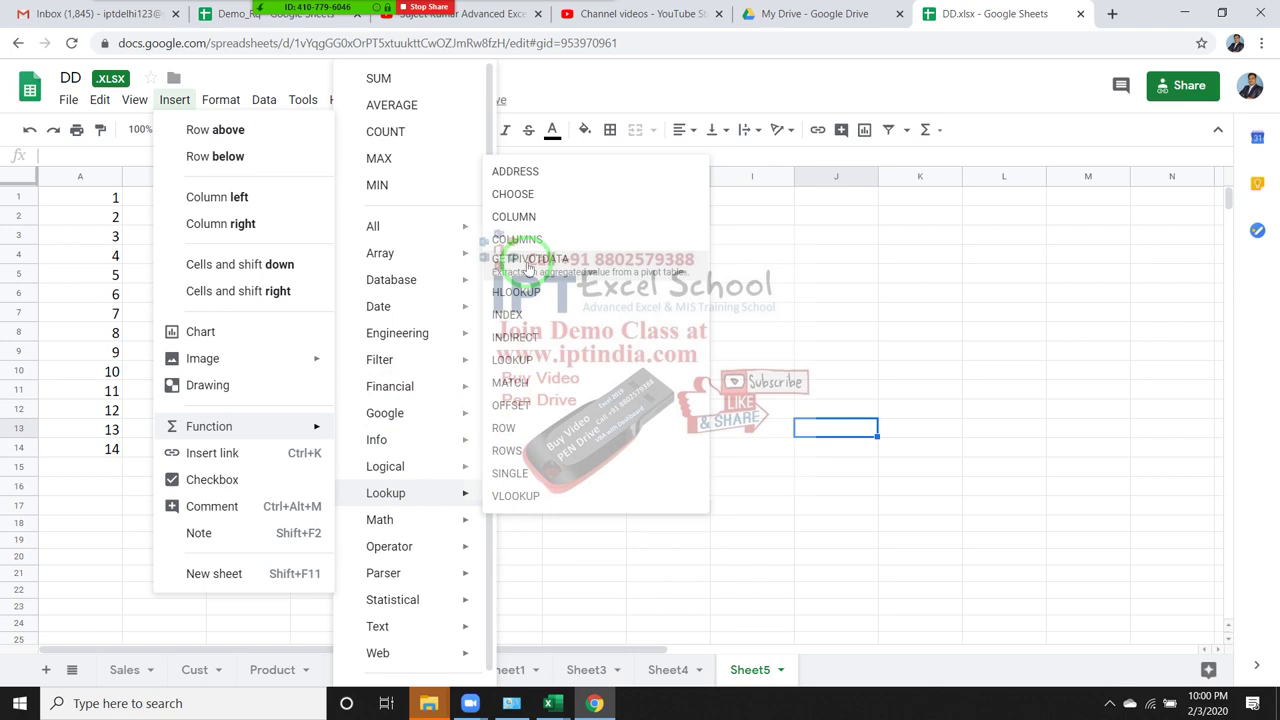
{"action": "left_click", "coordinate": [1004, 409]}
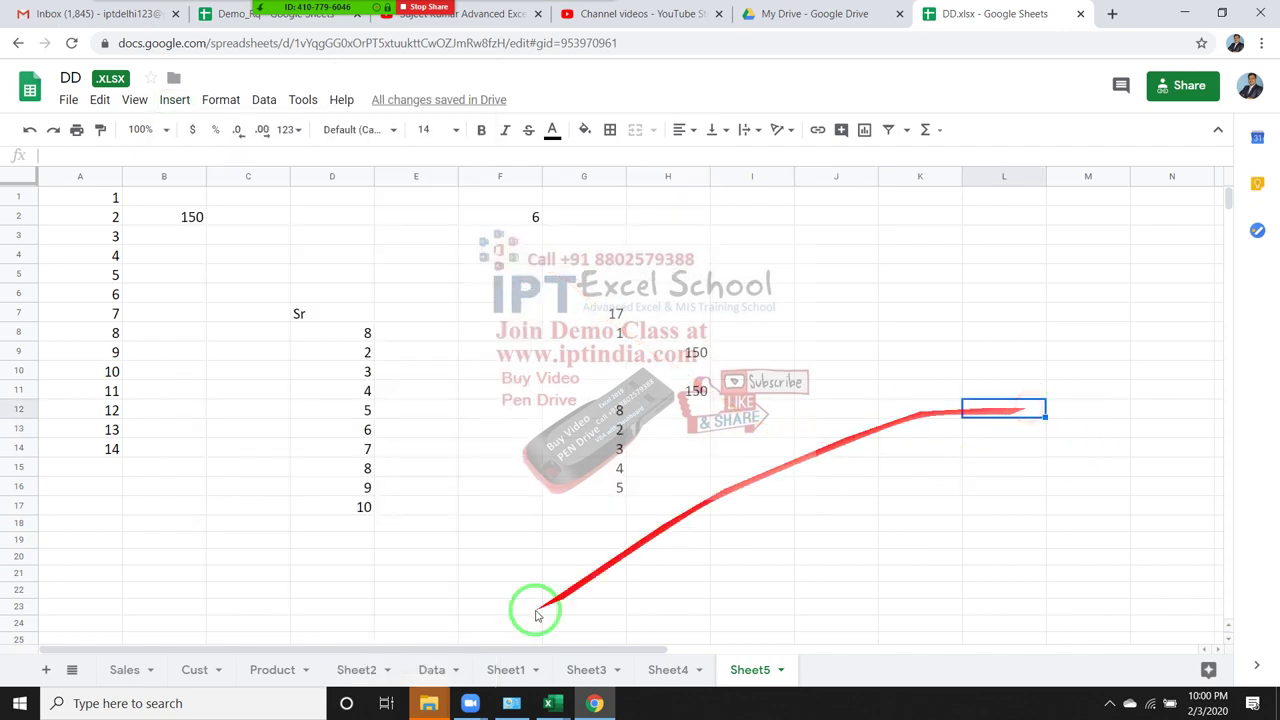
- Build an empty pivot table from Data!A1:Z302 on a new sheet, Pivot Table 1
{"action": "left_click", "coordinate": [432, 672]}
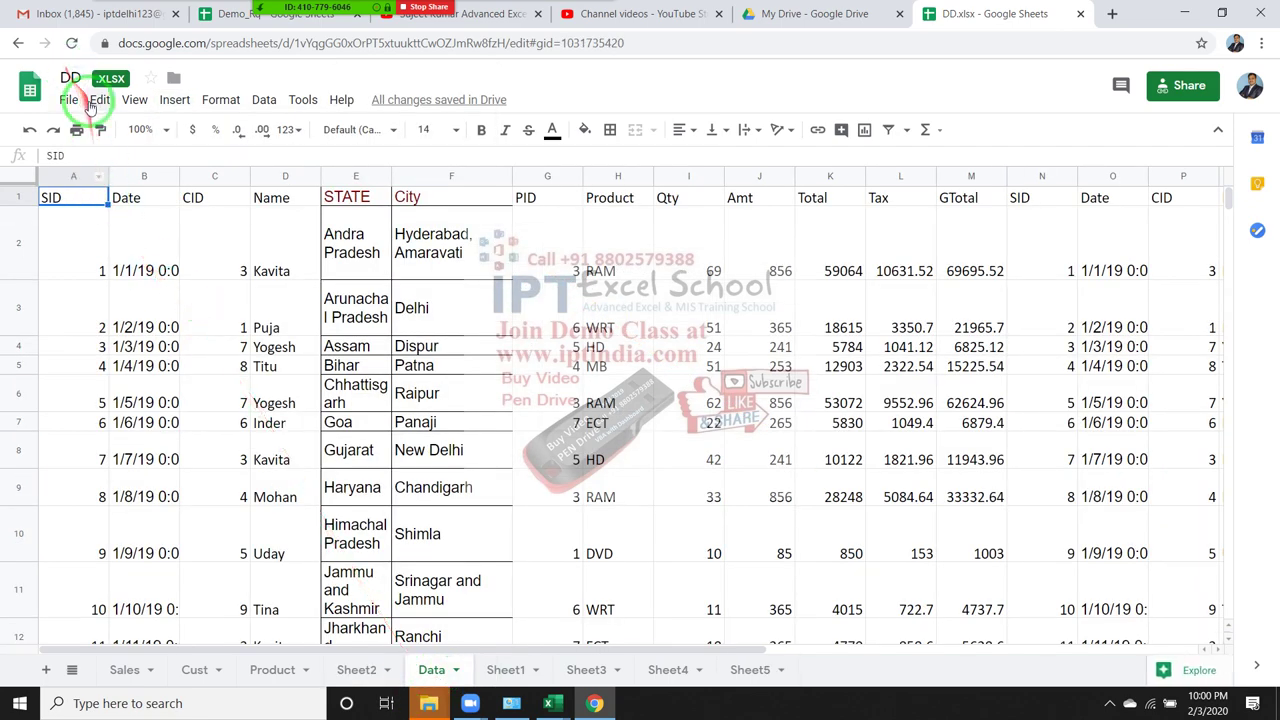
{"action": "left_click", "coordinate": [170, 100]}
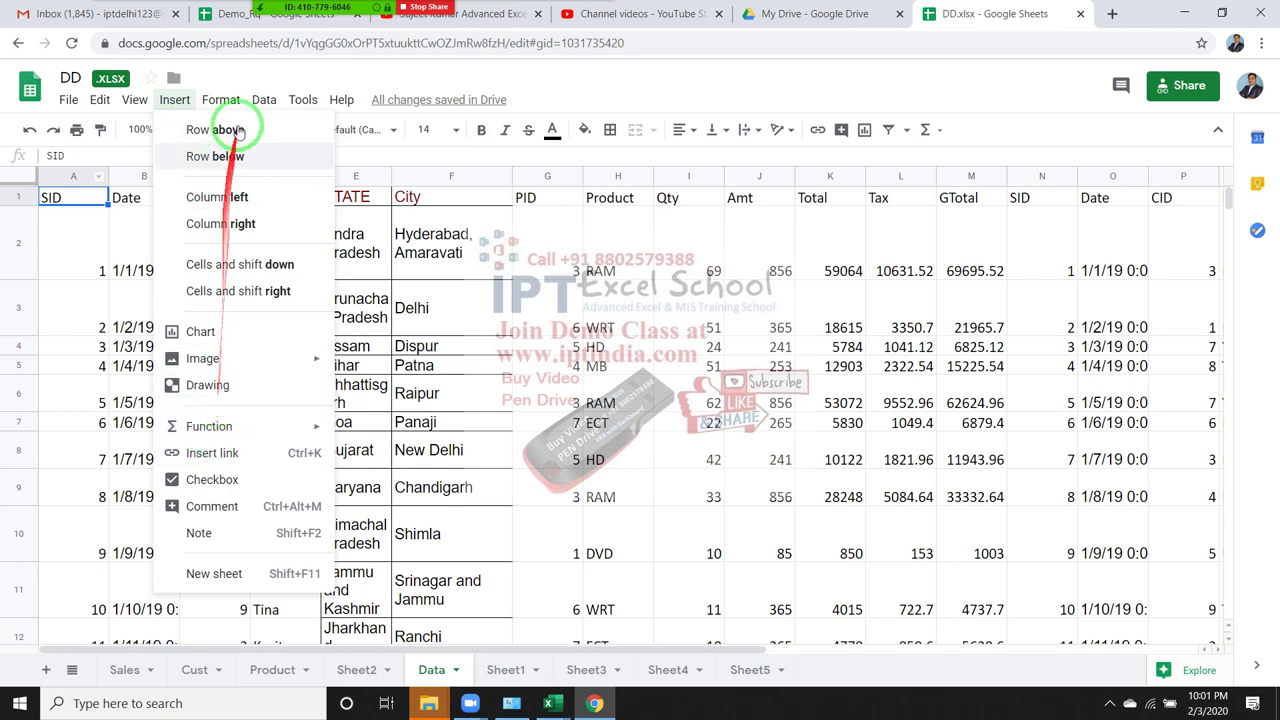
{"action": "mouse_move", "coordinate": [260, 99]}
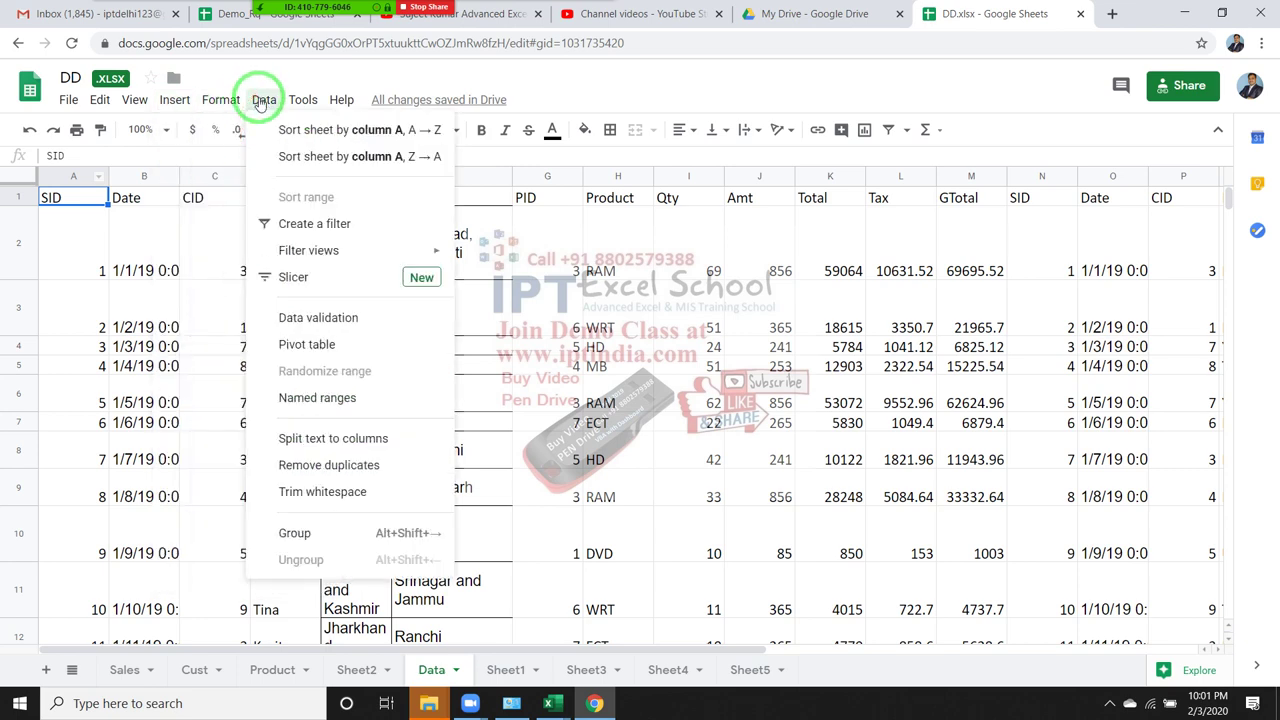
{"action": "left_click", "coordinate": [350, 344]}
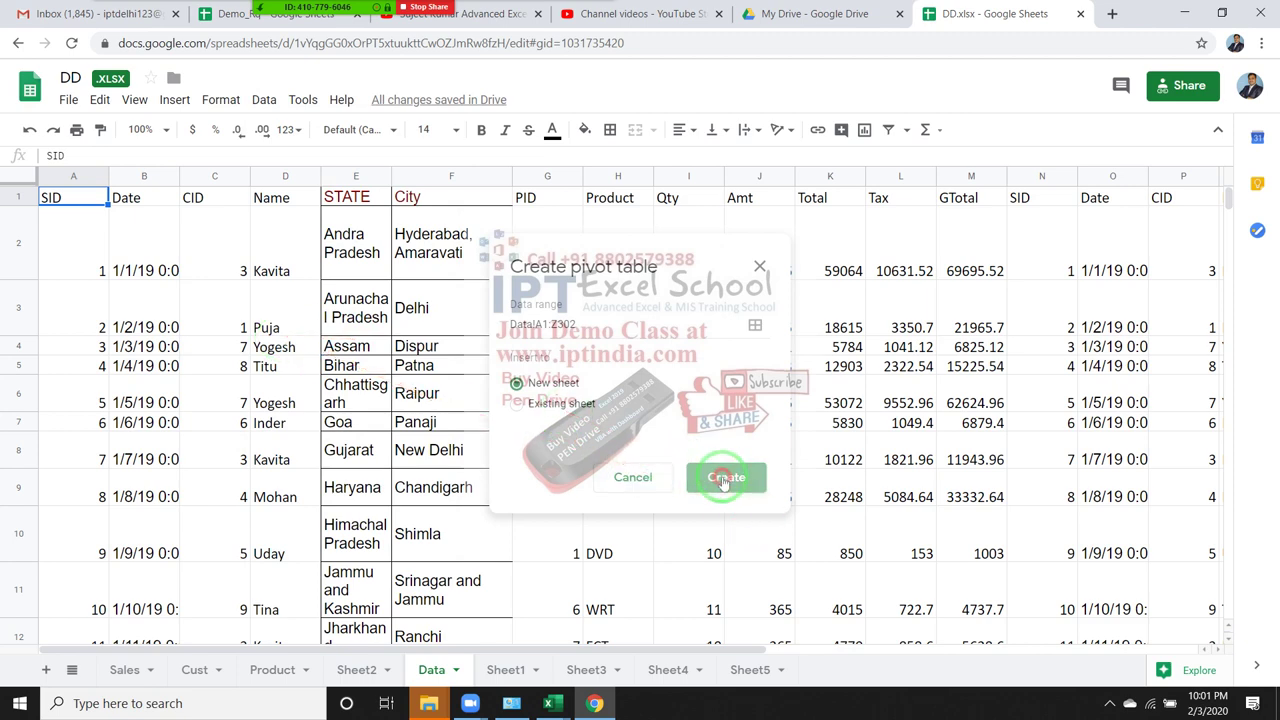
{"action": "left_click", "coordinate": [722, 478]}
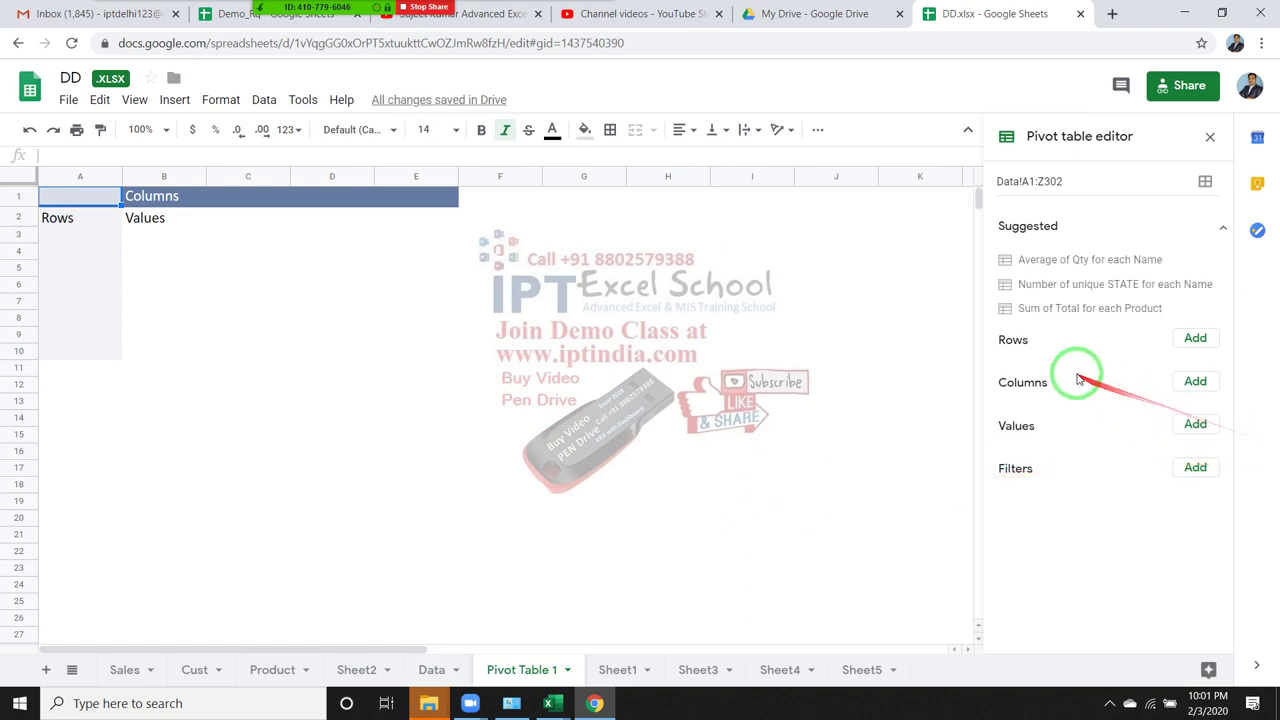
- Add Name as pivot rows and SUM of Qty as values, giving a 15072 grand total
{"action": "left_click", "coordinate": [1027, 344]}
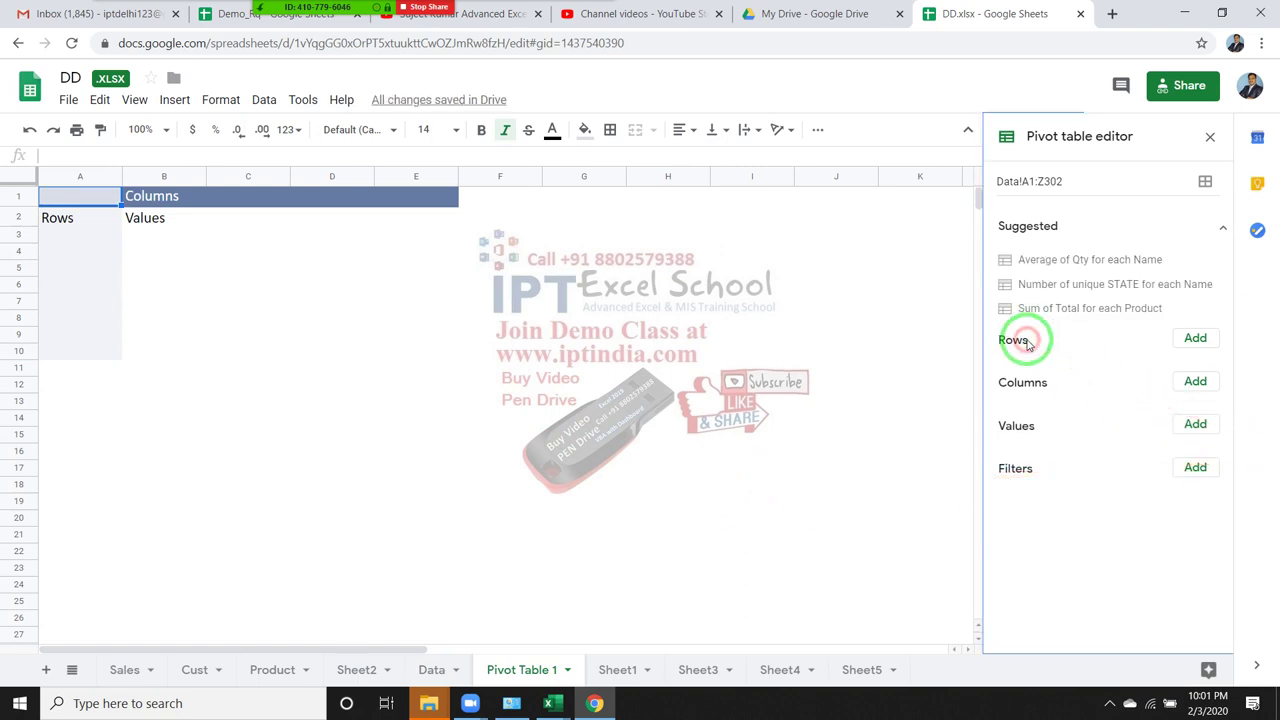
{"action": "left_click", "coordinate": [1205, 340]}
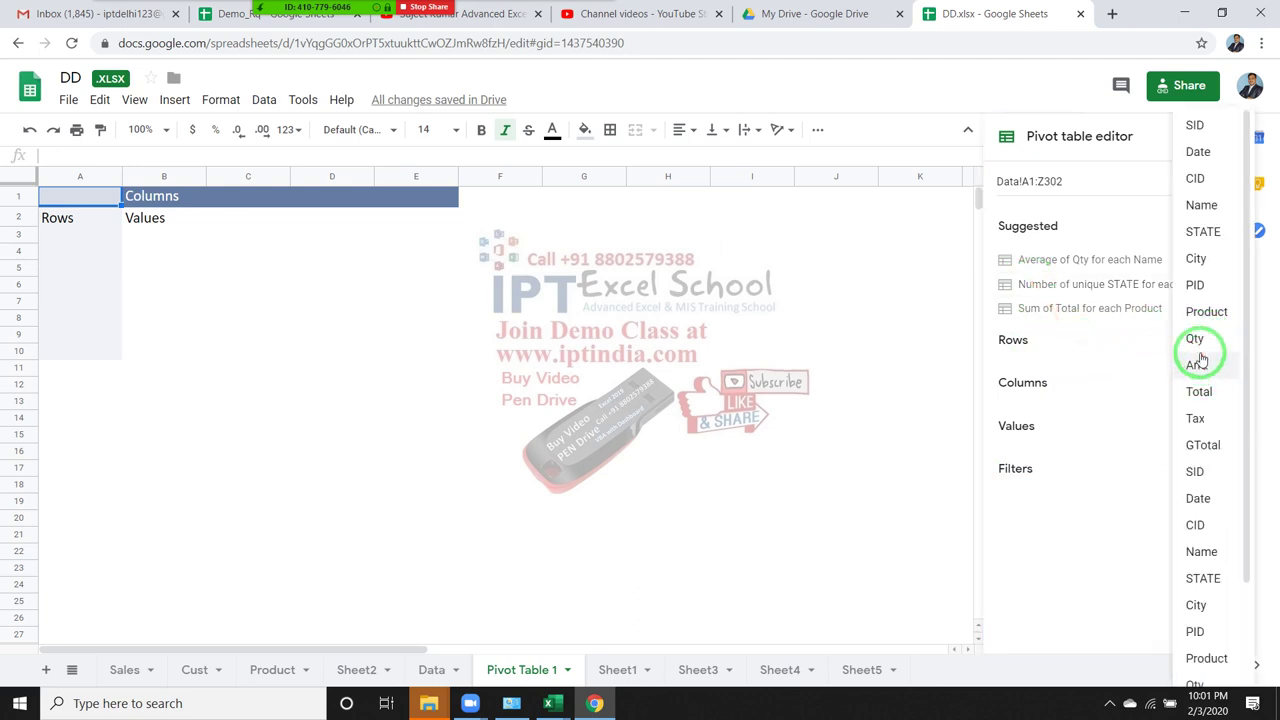
{"action": "left_click_drag", "start_coordinate": [1195, 345], "coordinate": [1165, 246]}
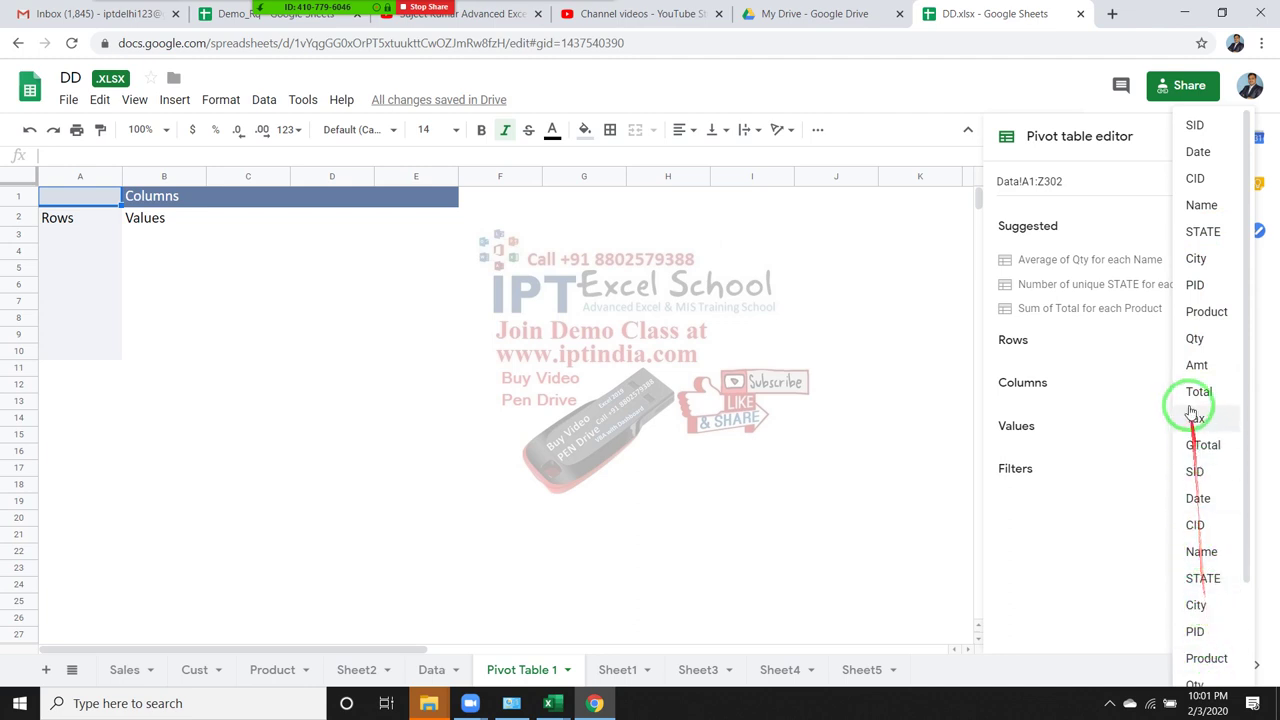
{"action": "left_click", "coordinate": [1201, 205]}
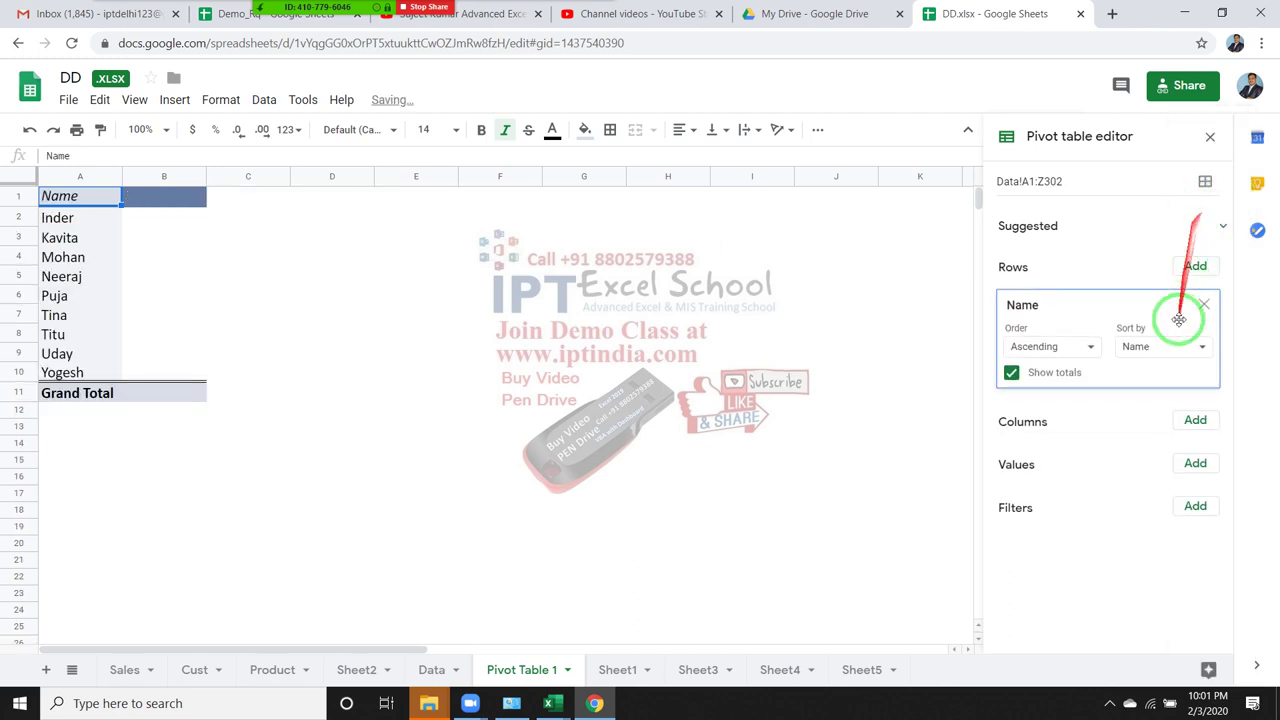
{"action": "left_click", "coordinate": [1185, 466]}
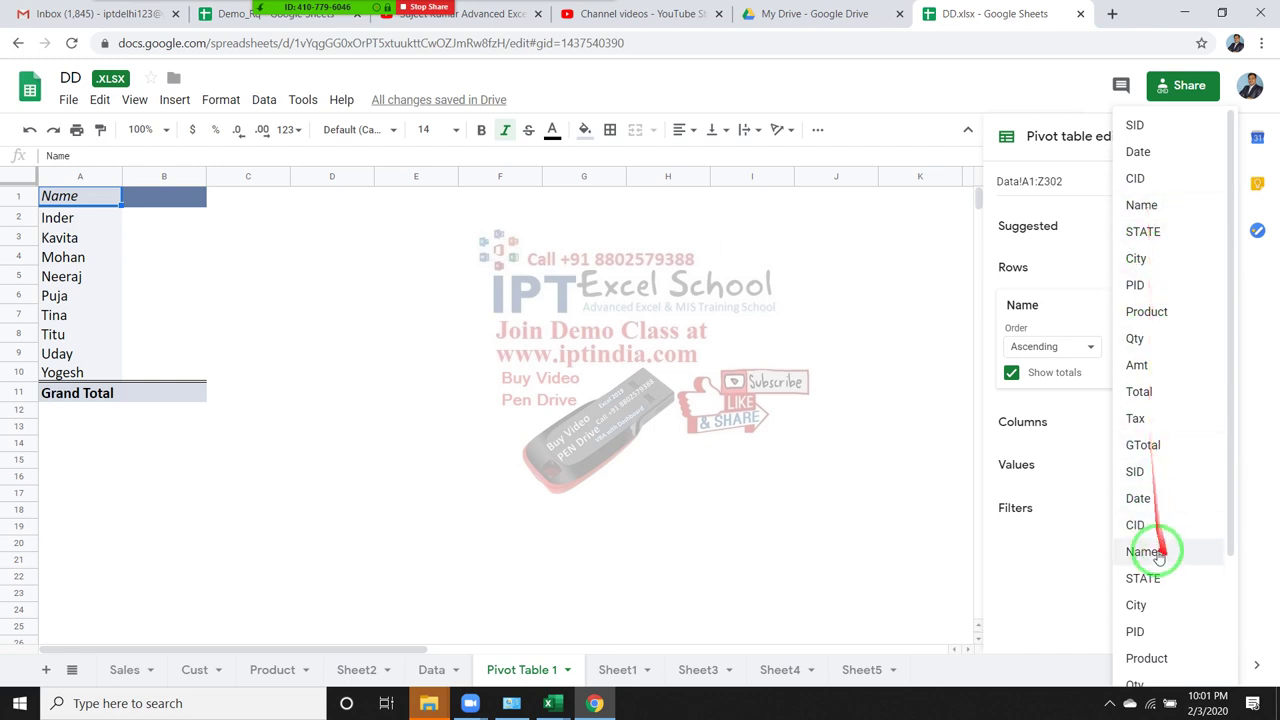
{"action": "scroll", "coordinate": [1150, 660], "scroll_direction": "down", "scroll_amount": 3}
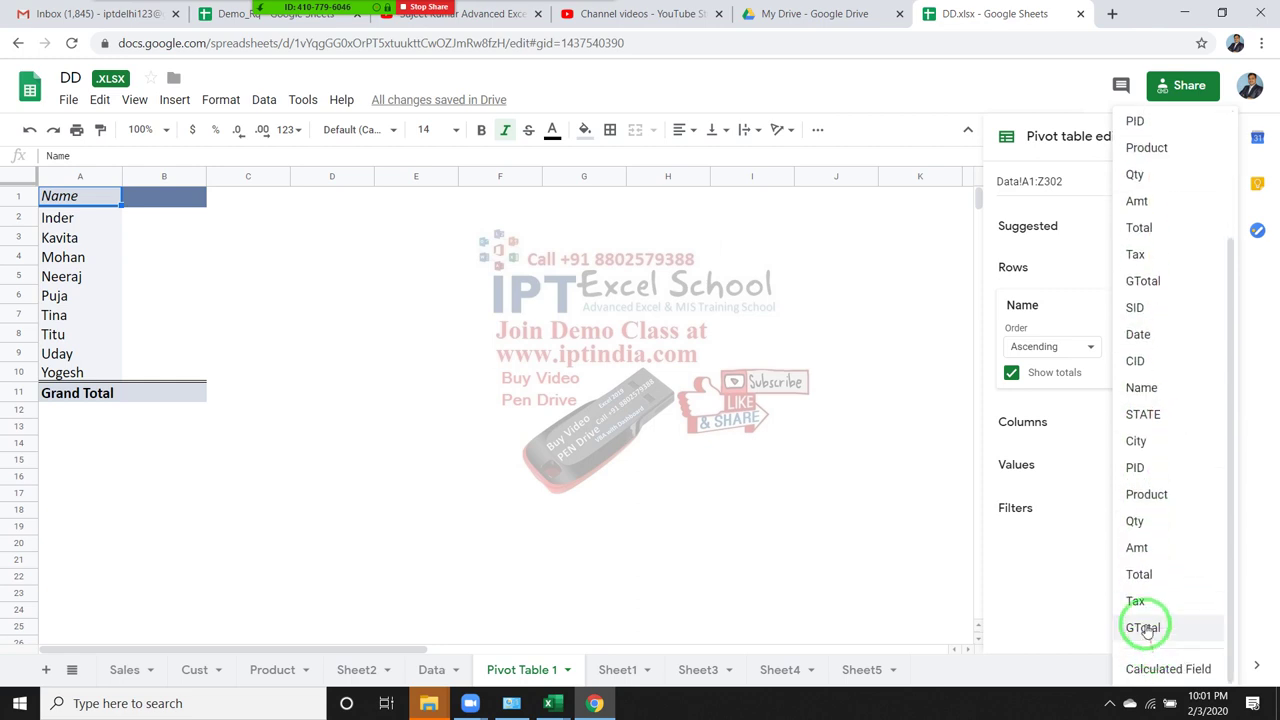
{"action": "left_click", "coordinate": [1137, 520]}
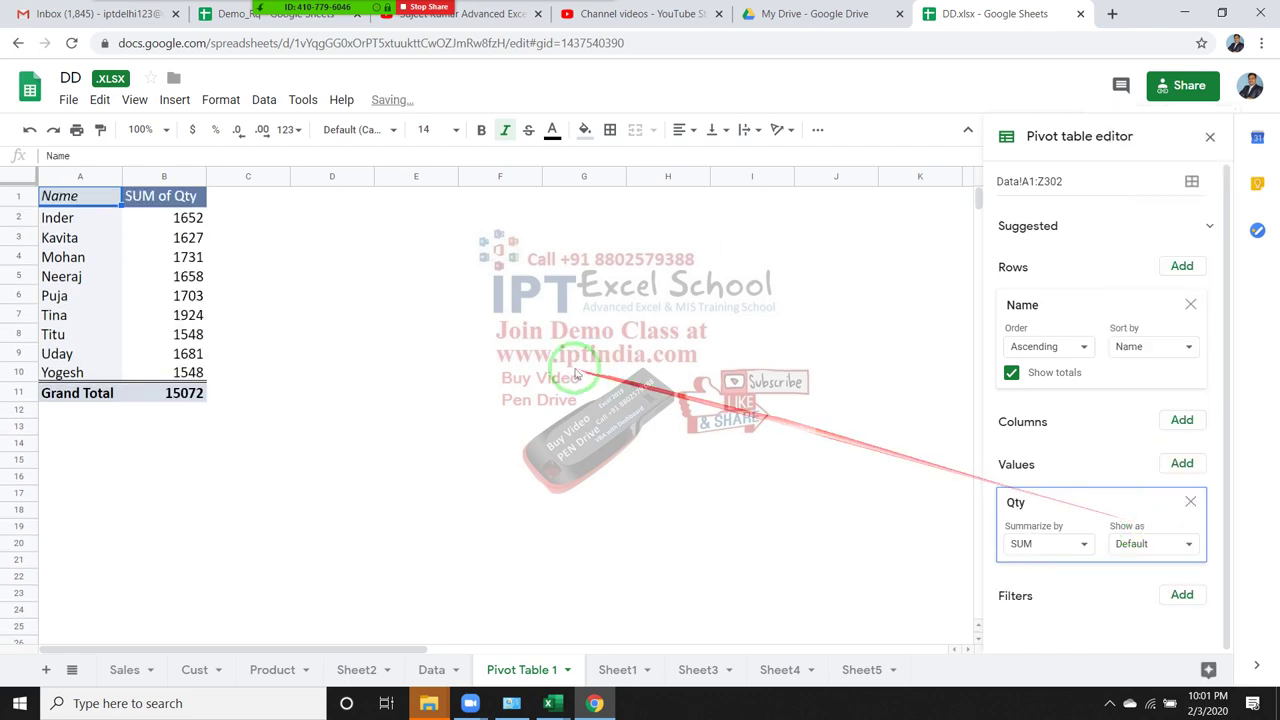
{"action": "left_click", "coordinate": [468, 352]}
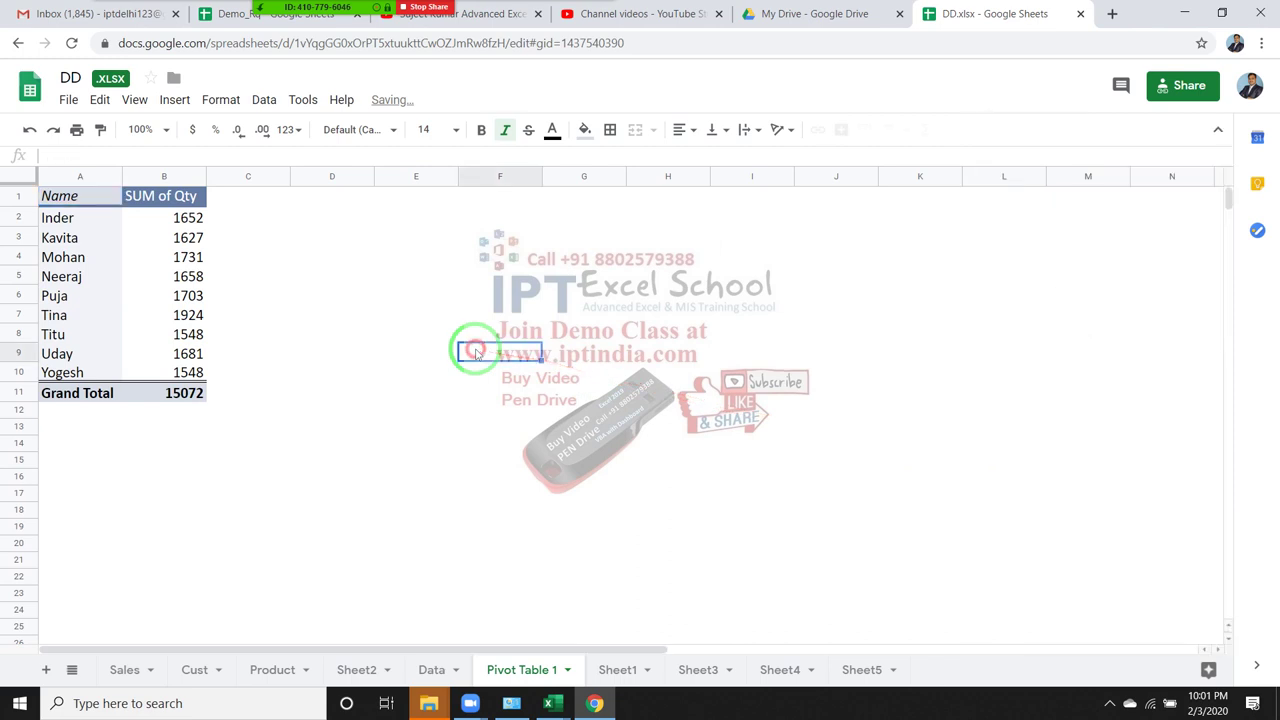
- Enter =B3 in cell D3 so it shows the pivot value 1627
{"action": "left_click", "coordinate": [362, 240]}
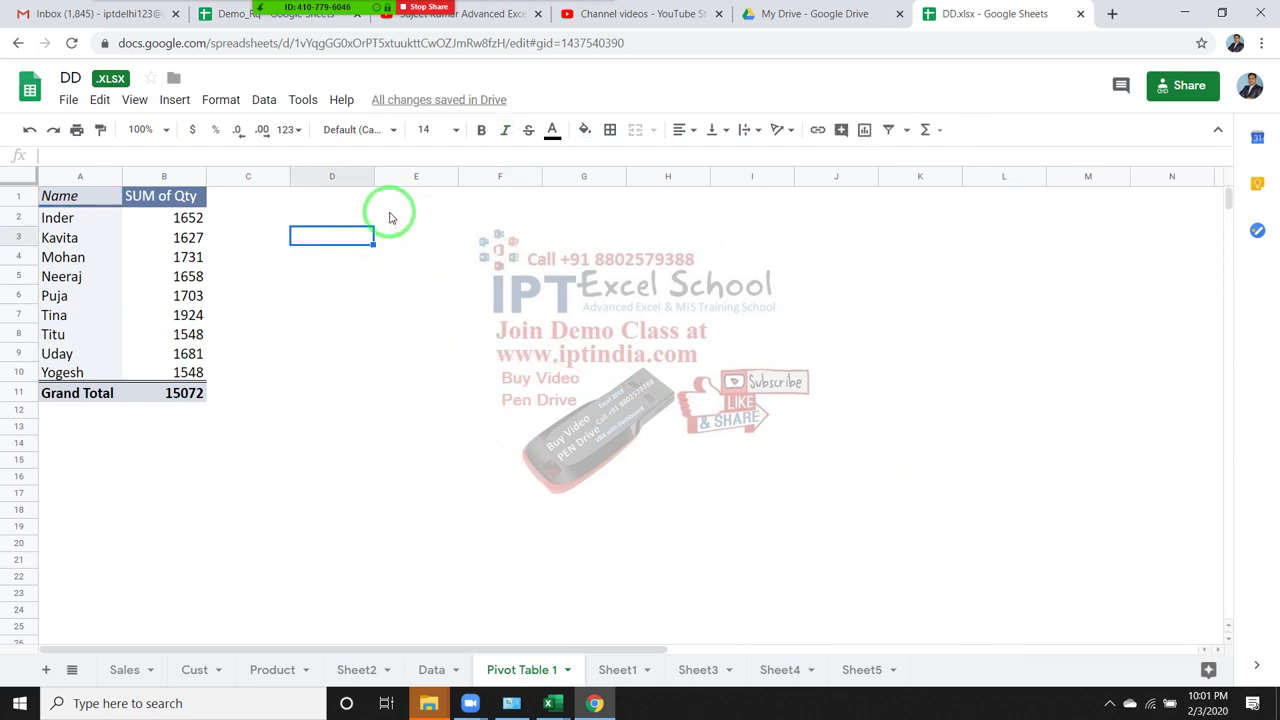
{"action": "type", "text": "="}
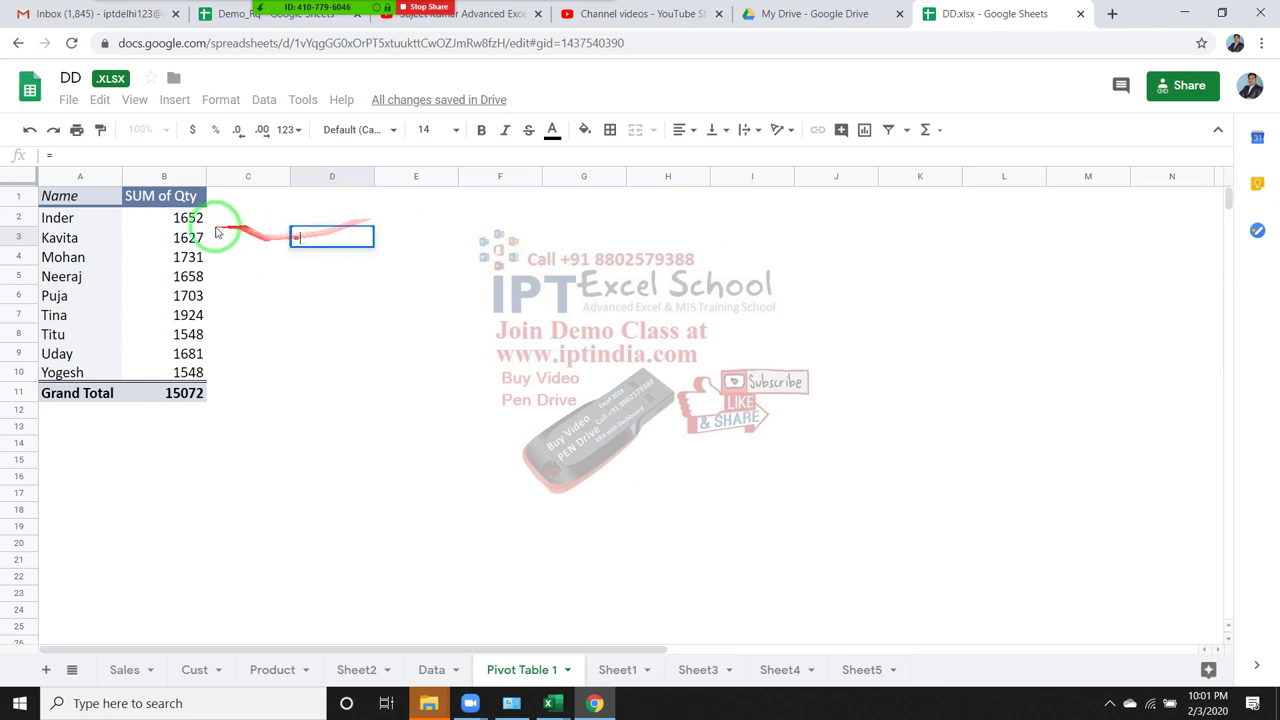
{"action": "left_click", "coordinate": [198, 237]}
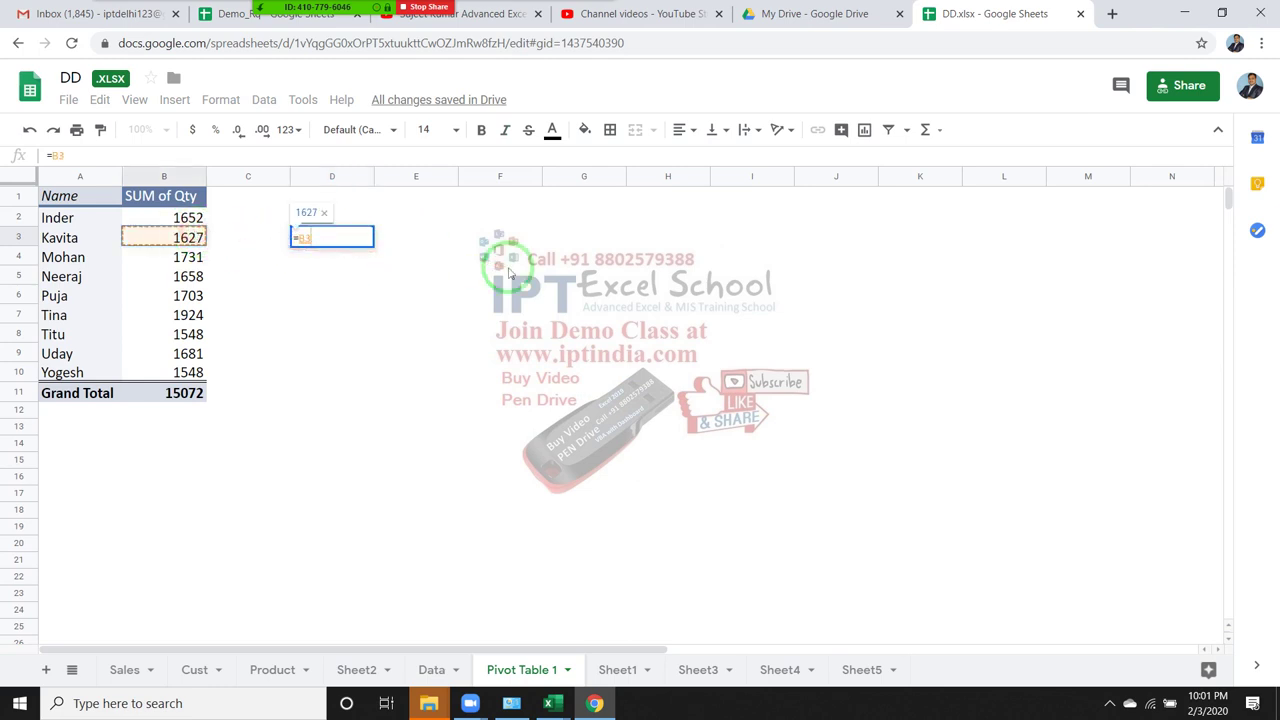
{"action": "key", "text": "Return"}
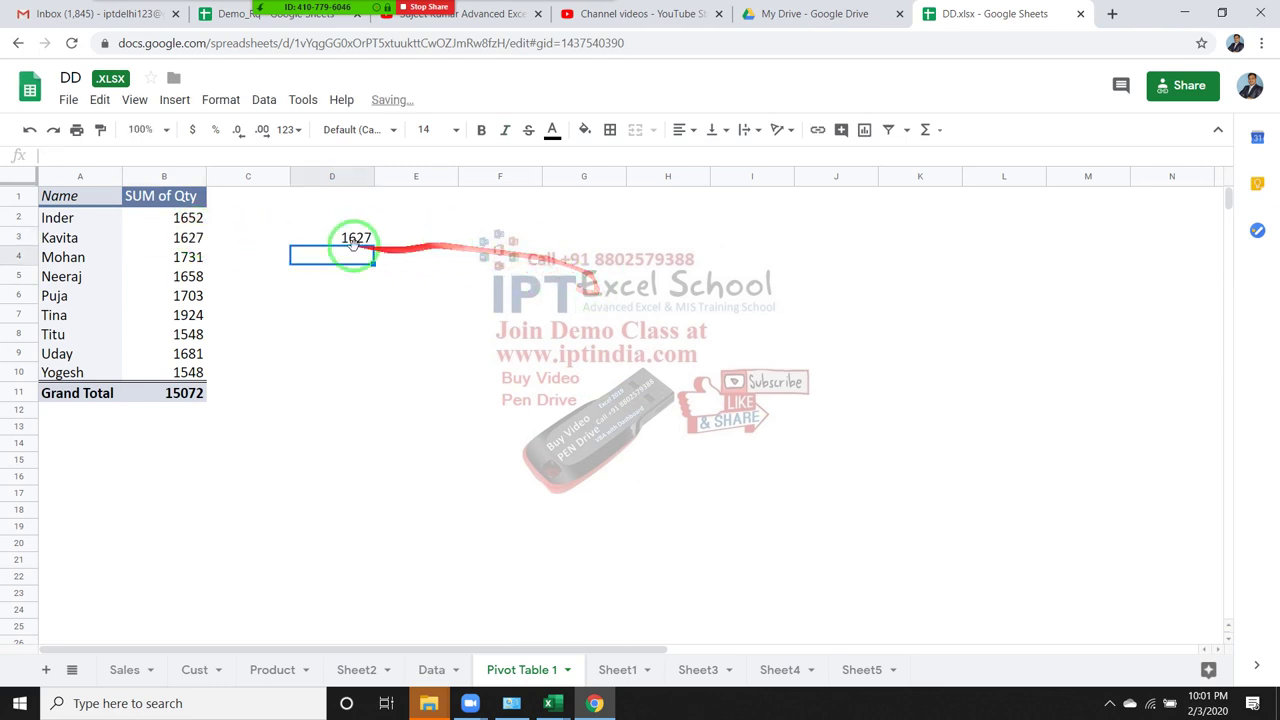
{"action": "left_click", "coordinate": [348, 240]}
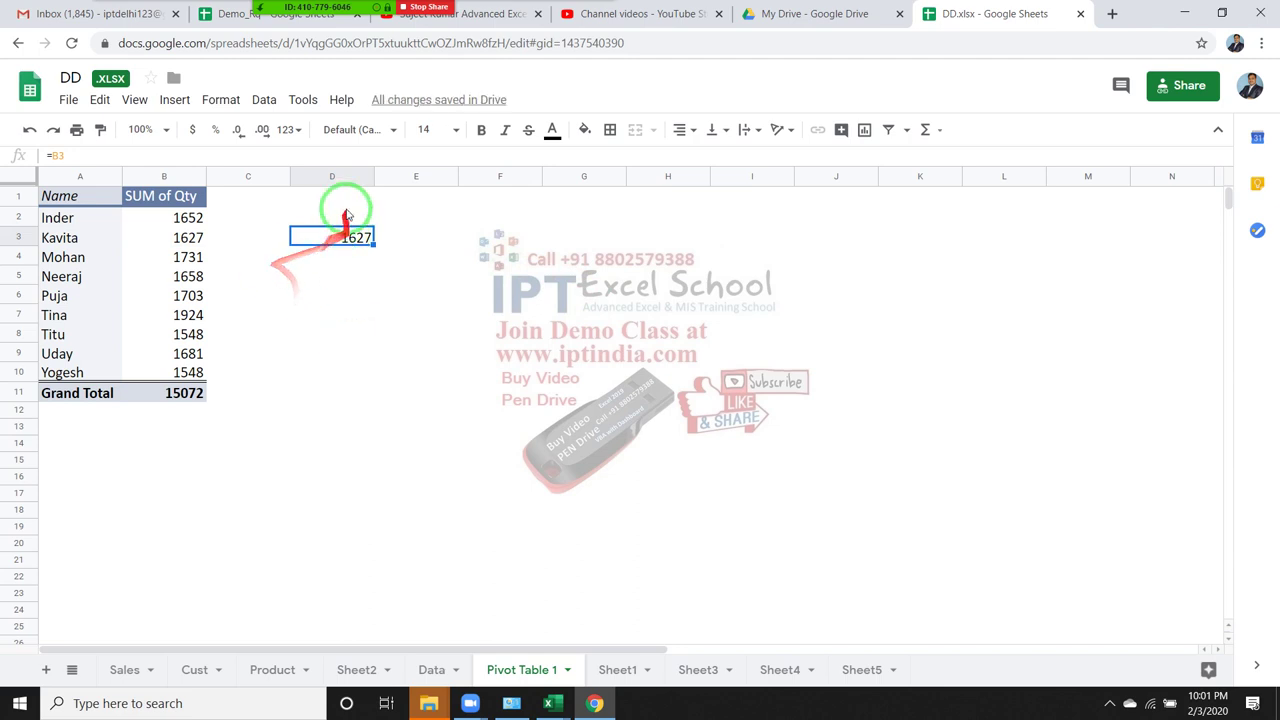
{"action": "left_click", "coordinate": [62, 156]}
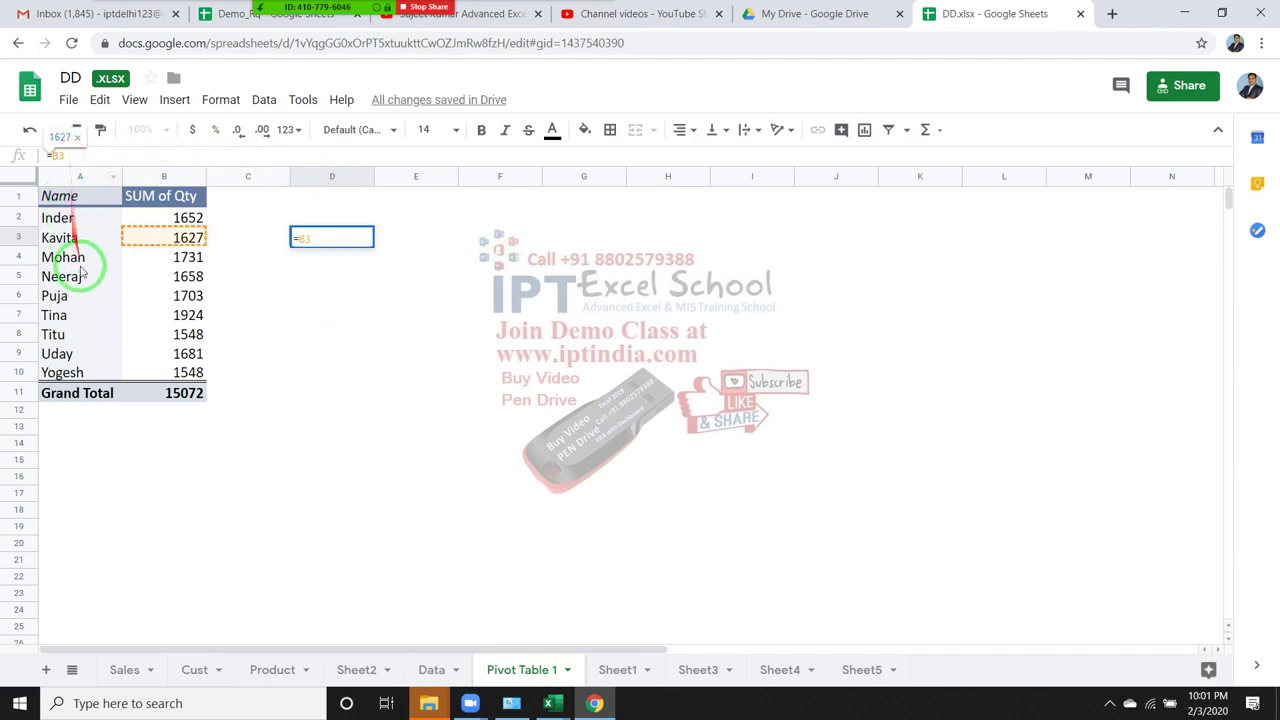
{"action": "key", "text": "Return"}
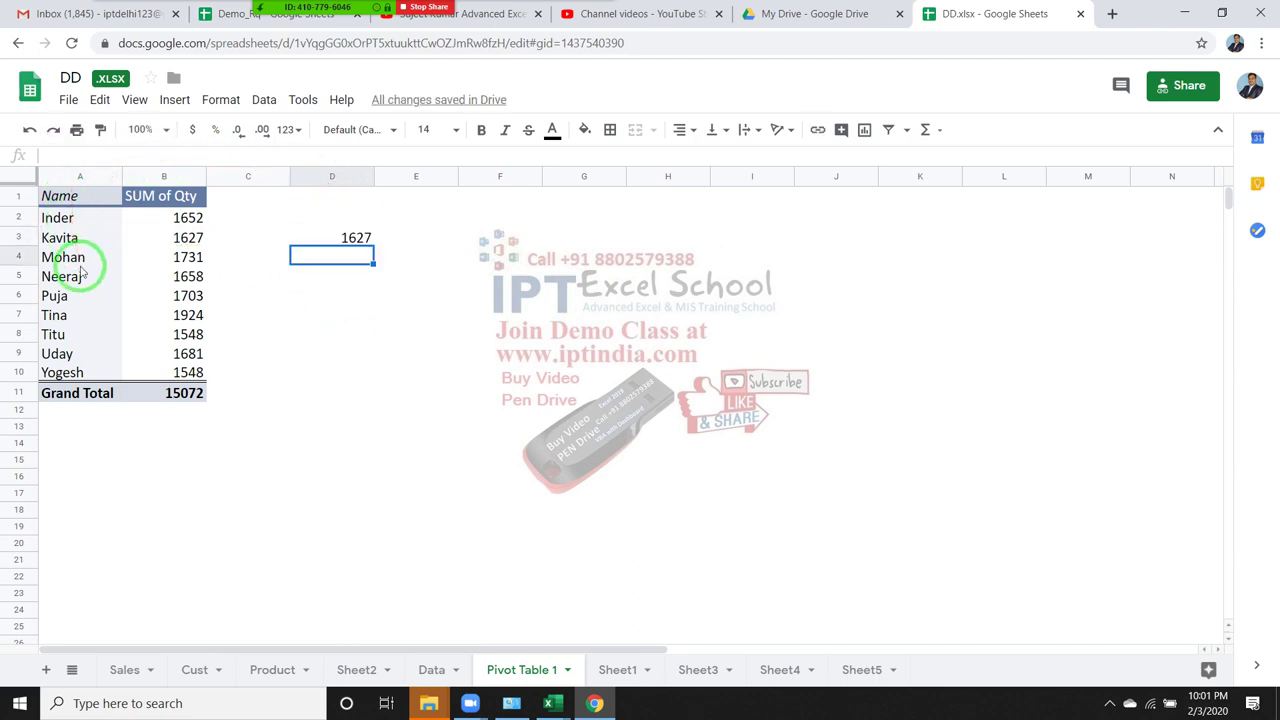
- Bring up cell B3's options, then select the SUM of Qty header in B1
{"action": "left_click", "coordinate": [163, 240]}
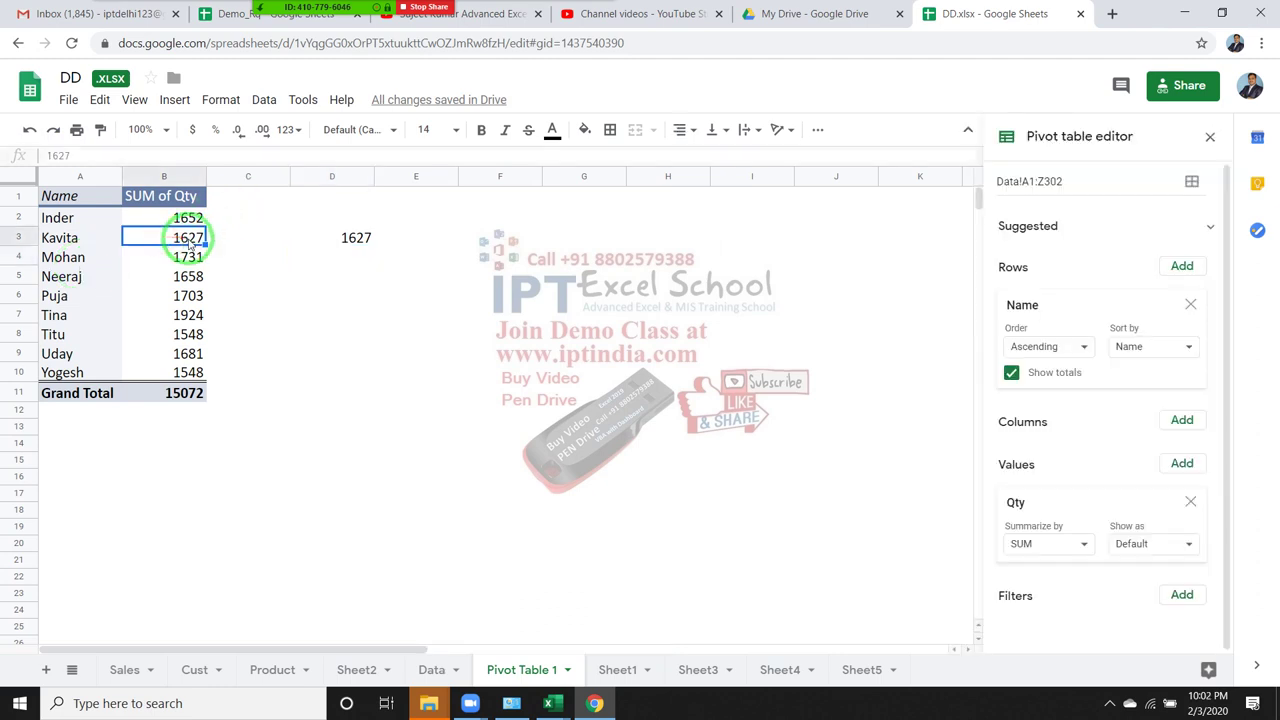
{"action": "right_click", "coordinate": [163, 240]}
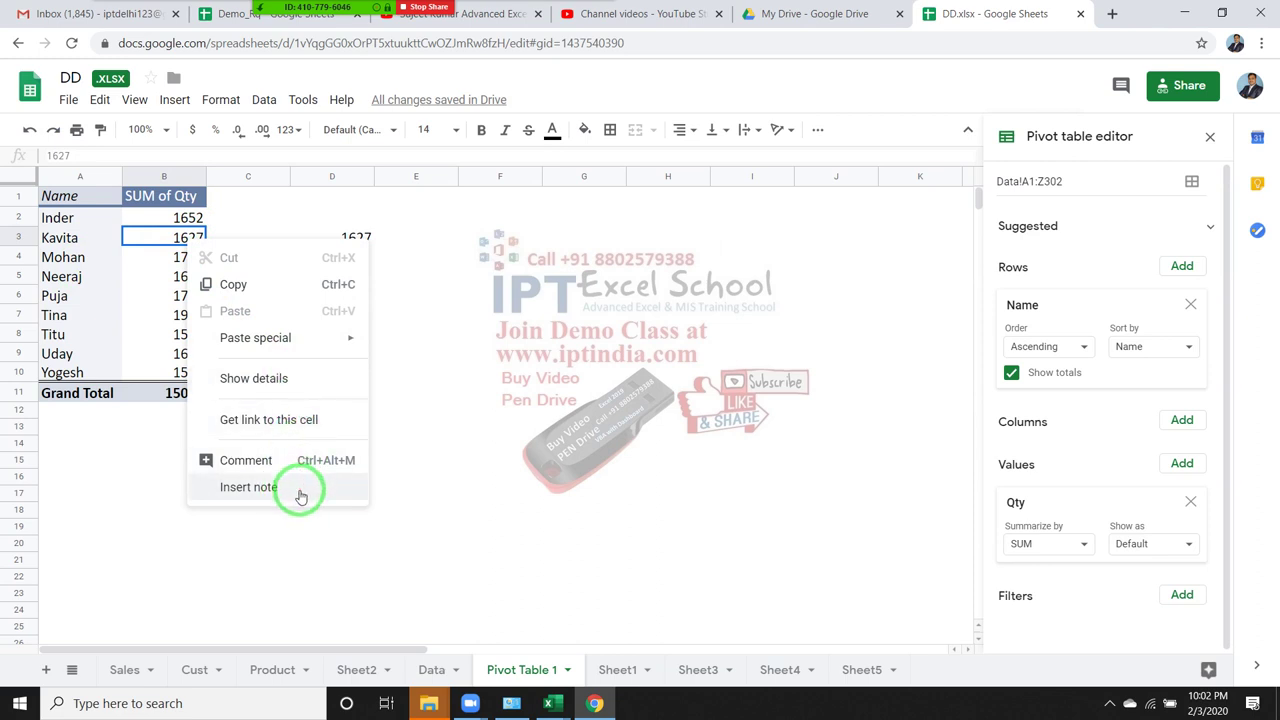
{"action": "left_click", "coordinate": [185, 276]}
{"action": "left_click", "coordinate": [160, 196]}
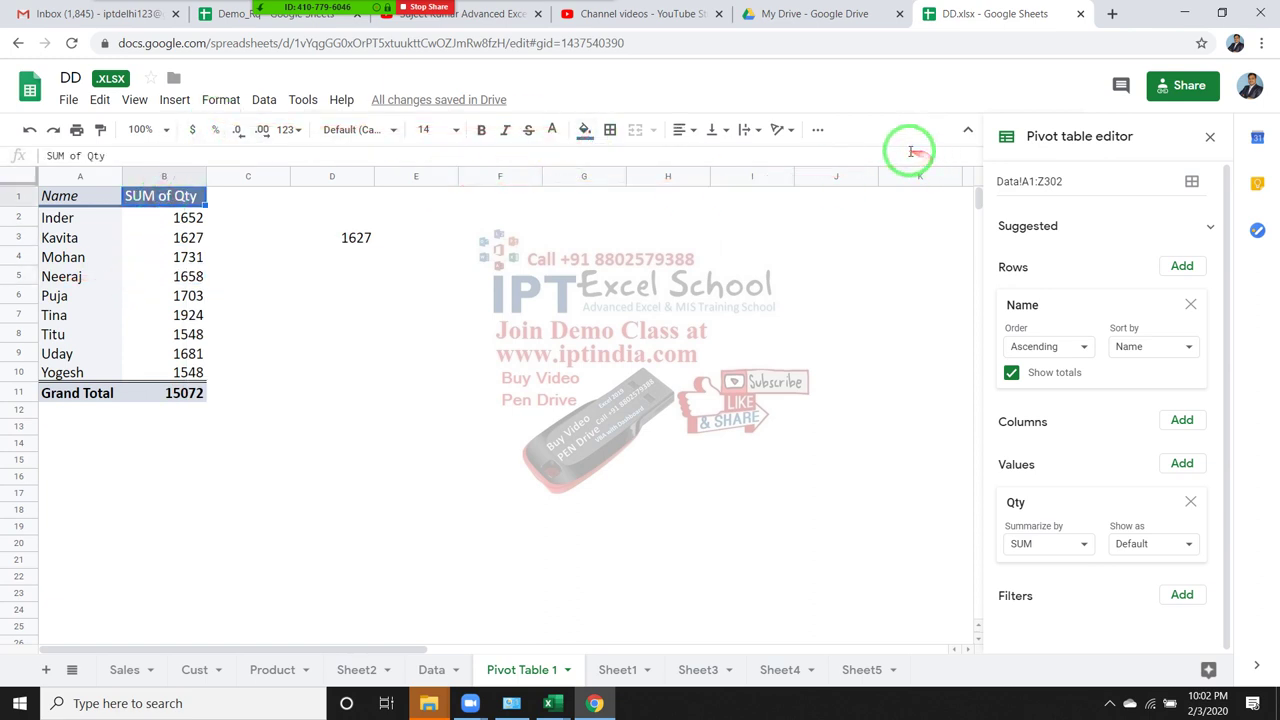
- Move the pivot table down to start at row 11 and select its header cells A11:B11
{"action": "left_click", "coordinate": [1210, 138]}
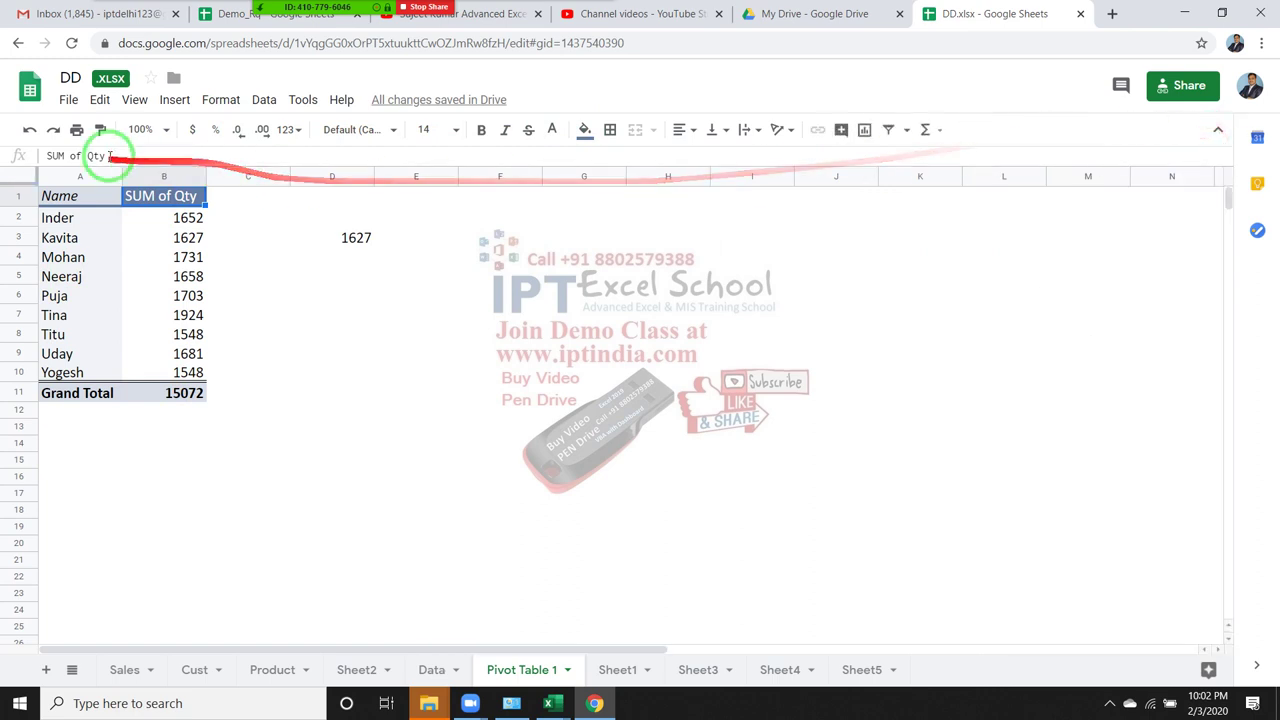
{"action": "left_click", "coordinate": [260, 100]}
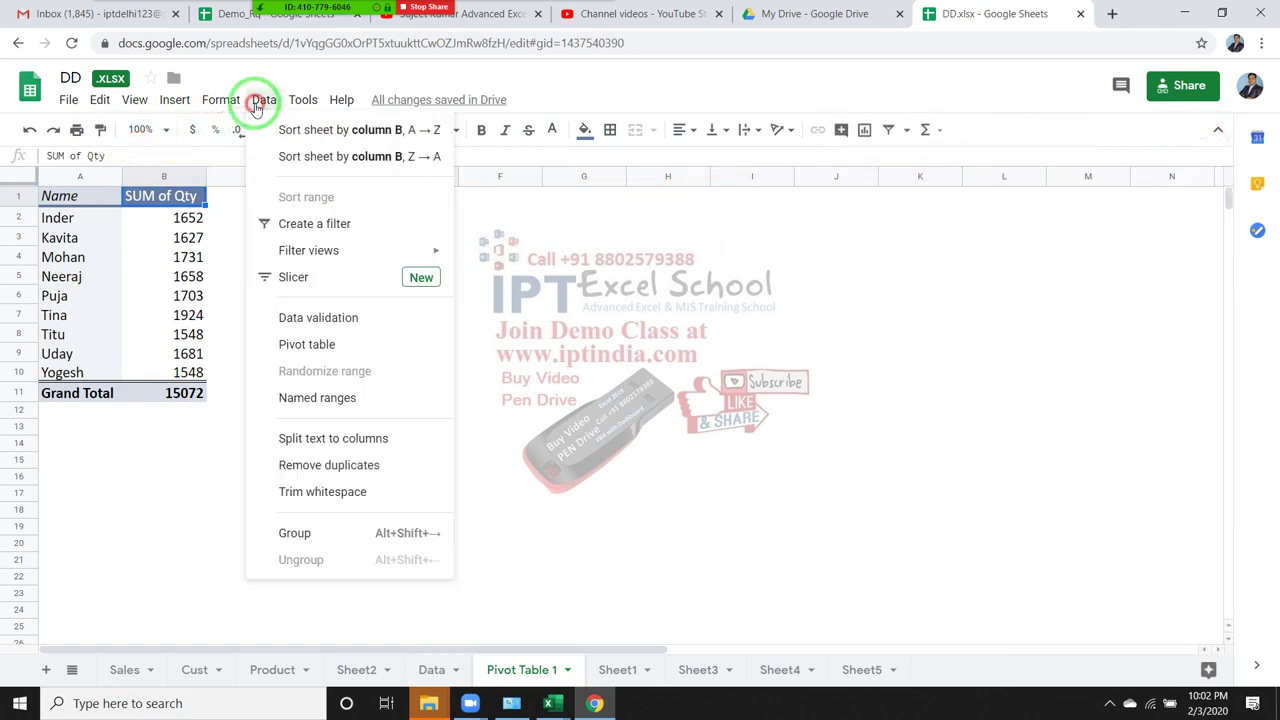
{"action": "left_click", "coordinate": [316, 138]}
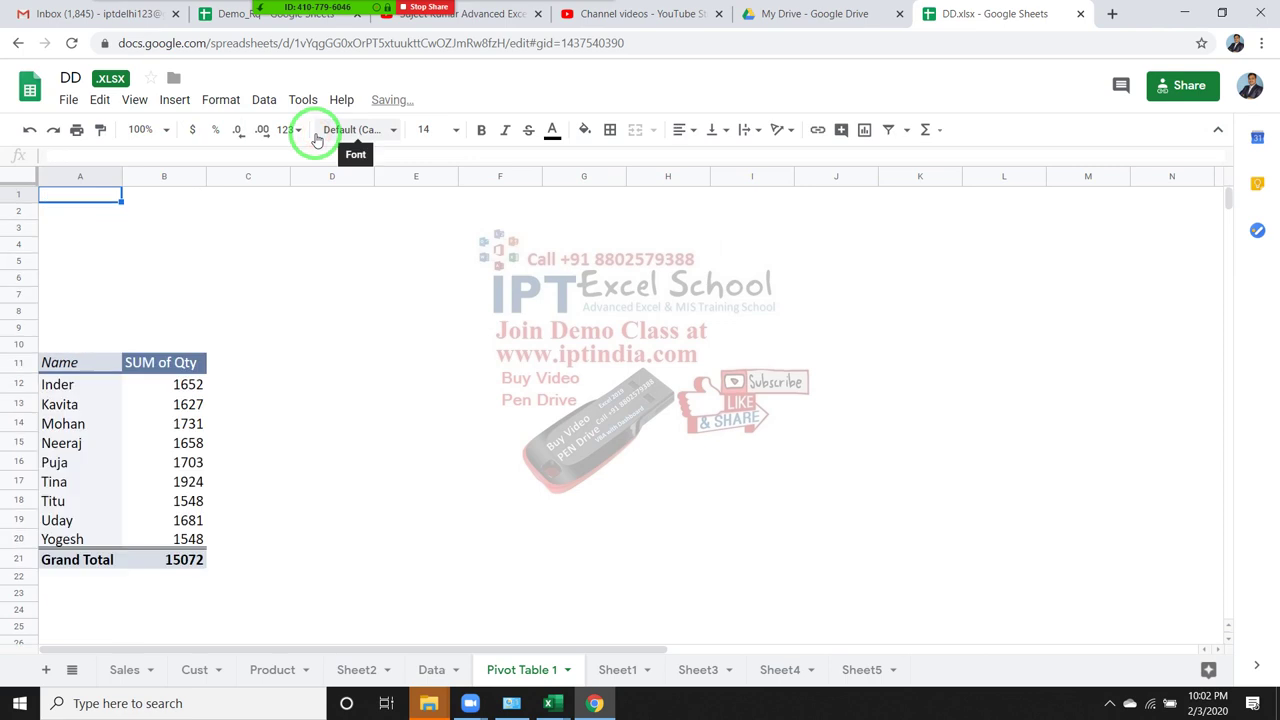
{"action": "left_click", "coordinate": [90, 390]}
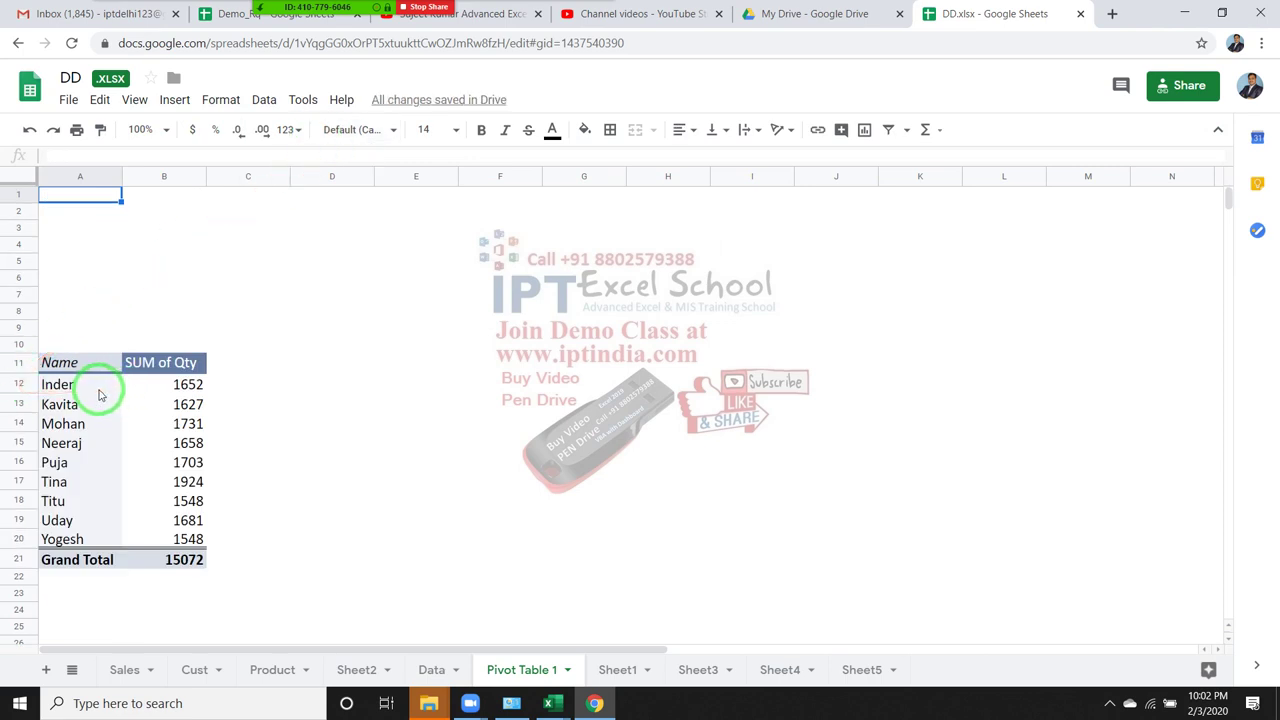
{"action": "left_click", "coordinate": [73, 366]}
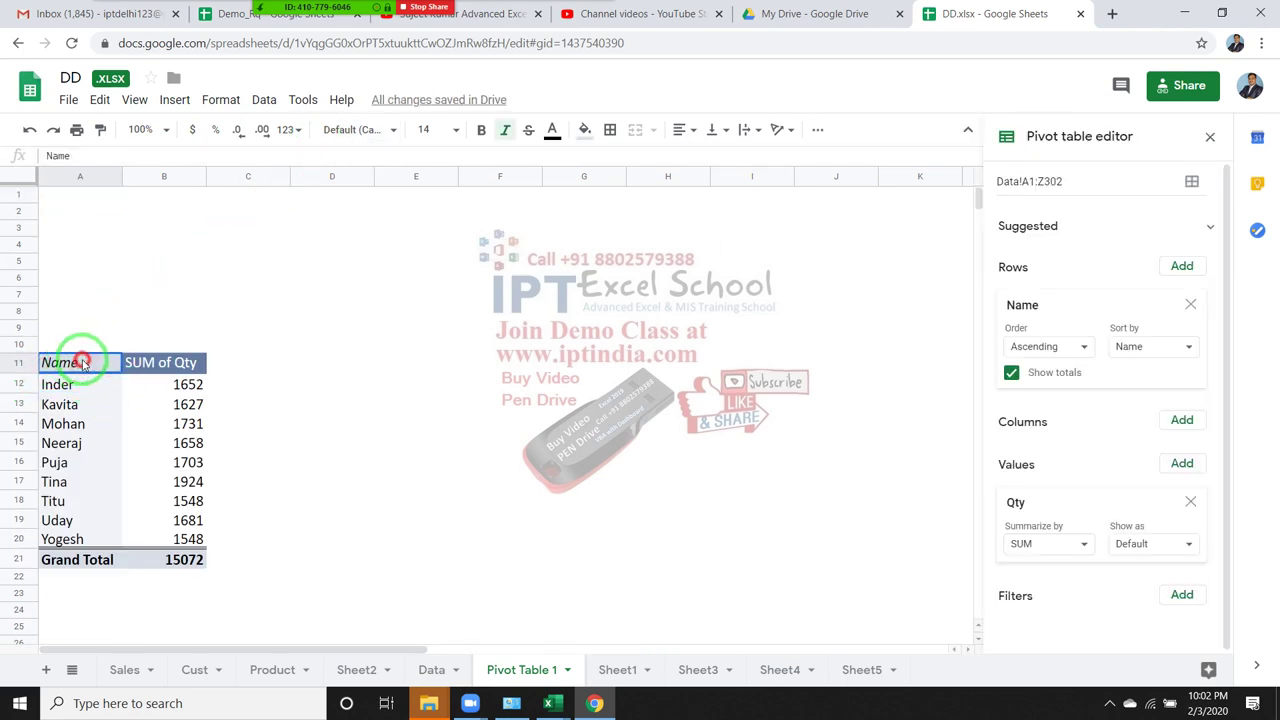
{"action": "left_click_drag", "start_coordinate": [83, 365], "coordinate": [190, 370]}
{"action": "left_click", "coordinate": [150, 370]}
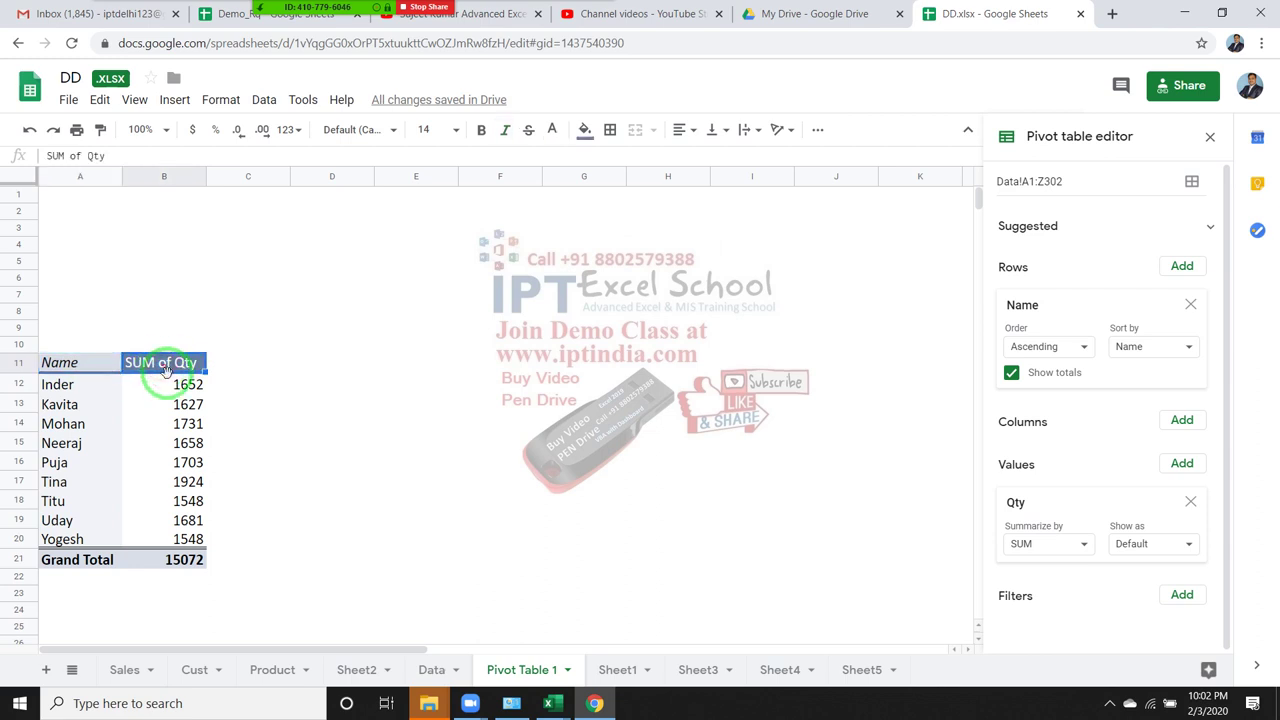
{"action": "left_click", "coordinate": [169, 389]}
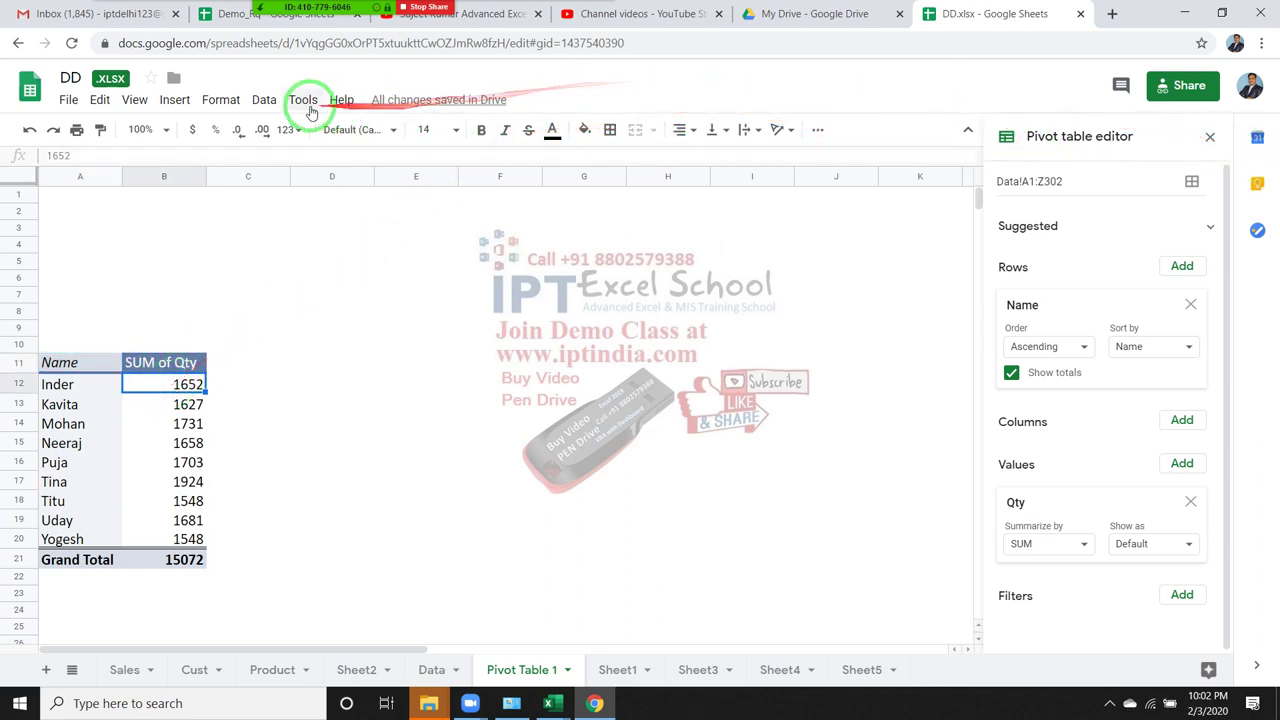
- Sort the sheet by column B A→Z and check D14's =B14 formula showing 1731
{"action": "left_click", "coordinate": [264, 100]}
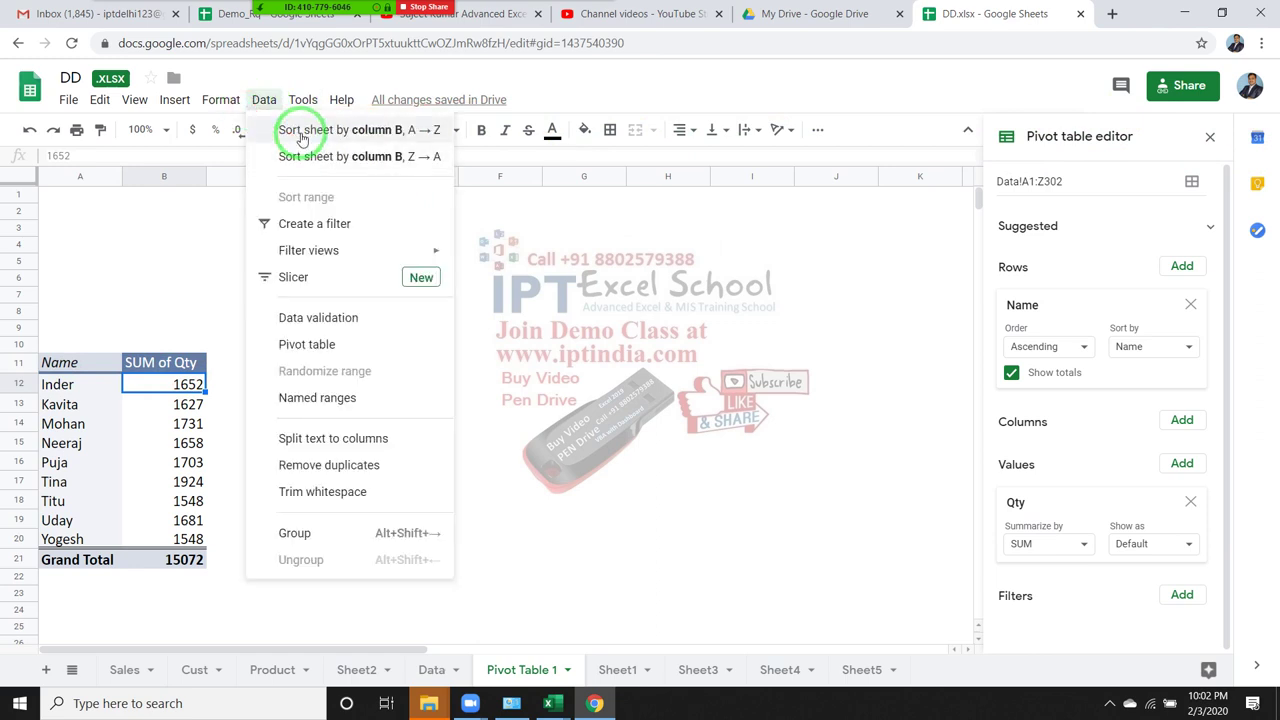
{"action": "left_click", "coordinate": [302, 130]}
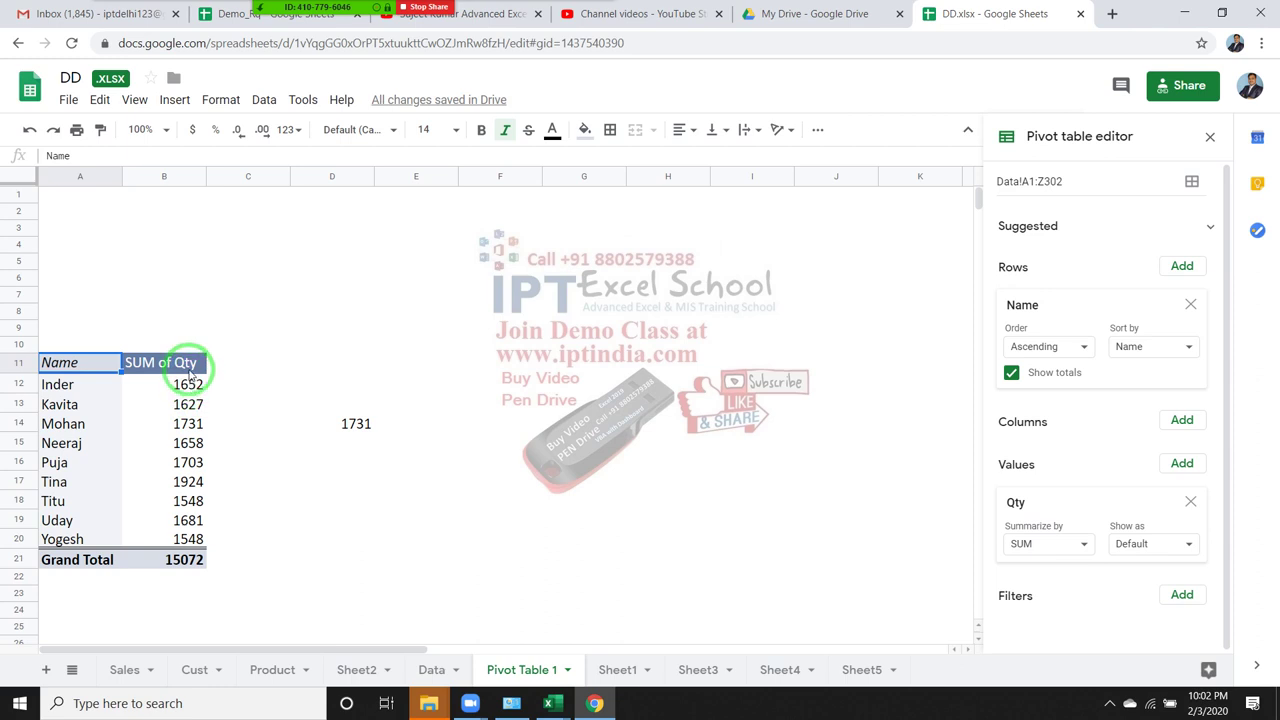
{"action": "left_click", "coordinate": [378, 421]}
{"action": "scroll", "coordinate": [295, 455], "scroll_direction": "down", "scroll_amount": 1}
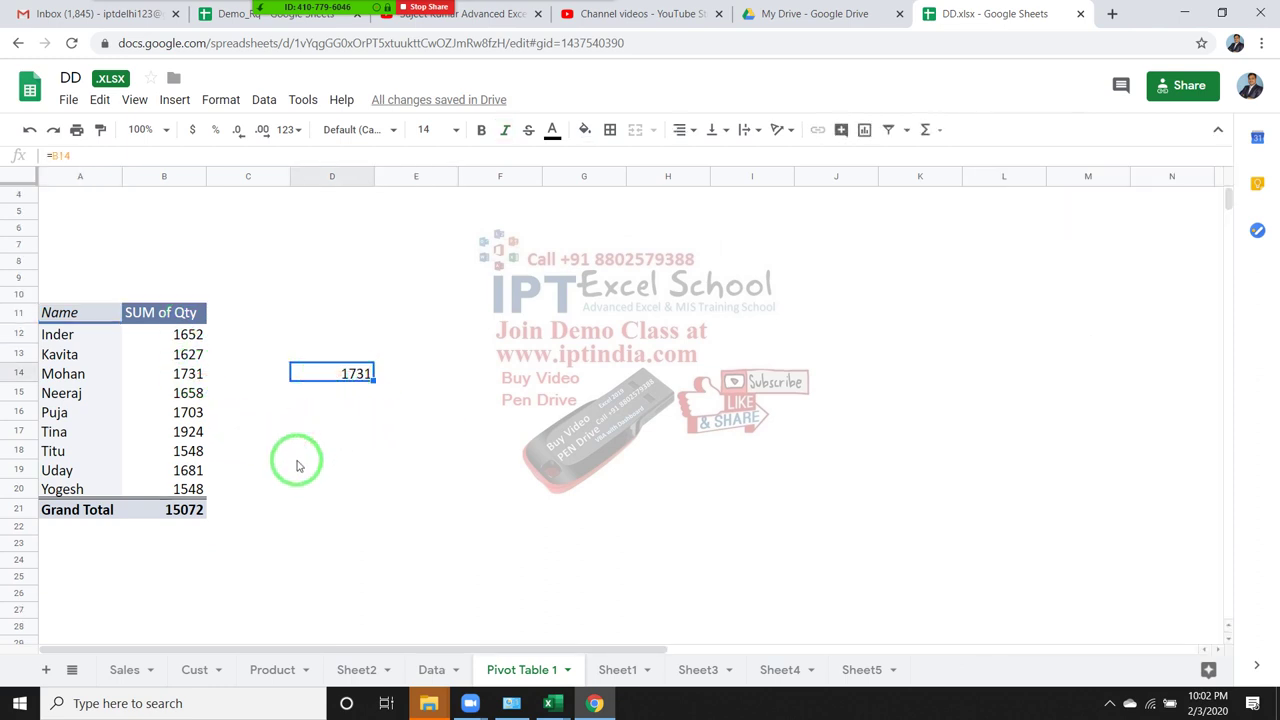
{"action": "scroll", "coordinate": [297, 465], "scroll_direction": "down", "scroll_amount": 1}
{"action": "scroll", "coordinate": [296, 467], "scroll_direction": "down", "scroll_amount": 1}
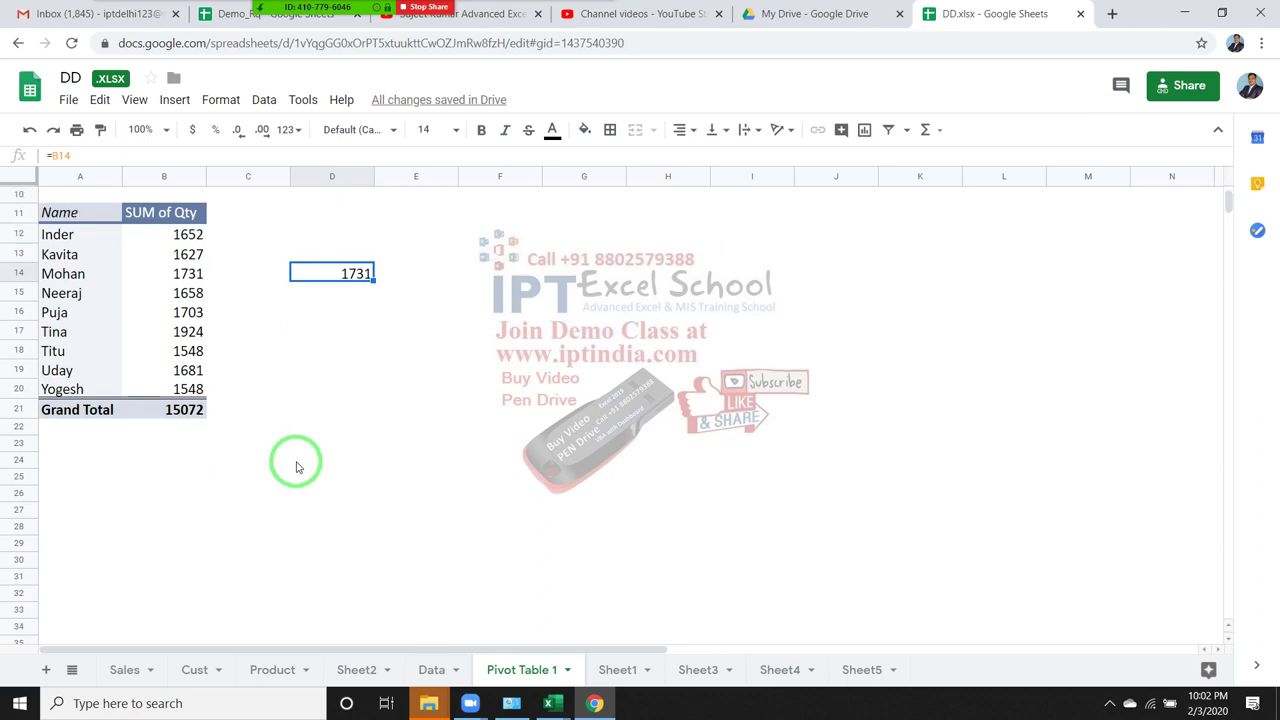
{"action": "left_click", "coordinate": [305, 296]}
{"action": "type", "text": "="}
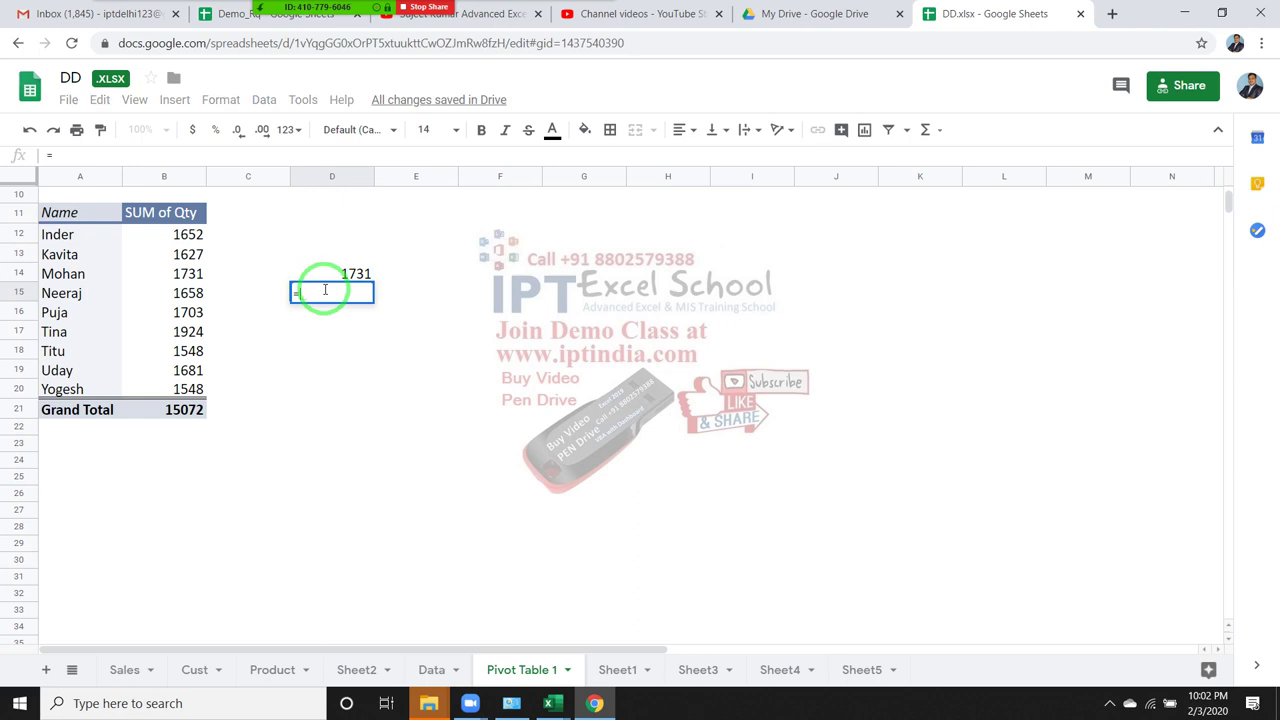
- Enter =GETPIVOTDATA(B11,A11,A11,"Neeraj") in D15 to return Neeraj's 1658
{"action": "type", "text": "getp"}
{"action": "key", "text": "Tab"}
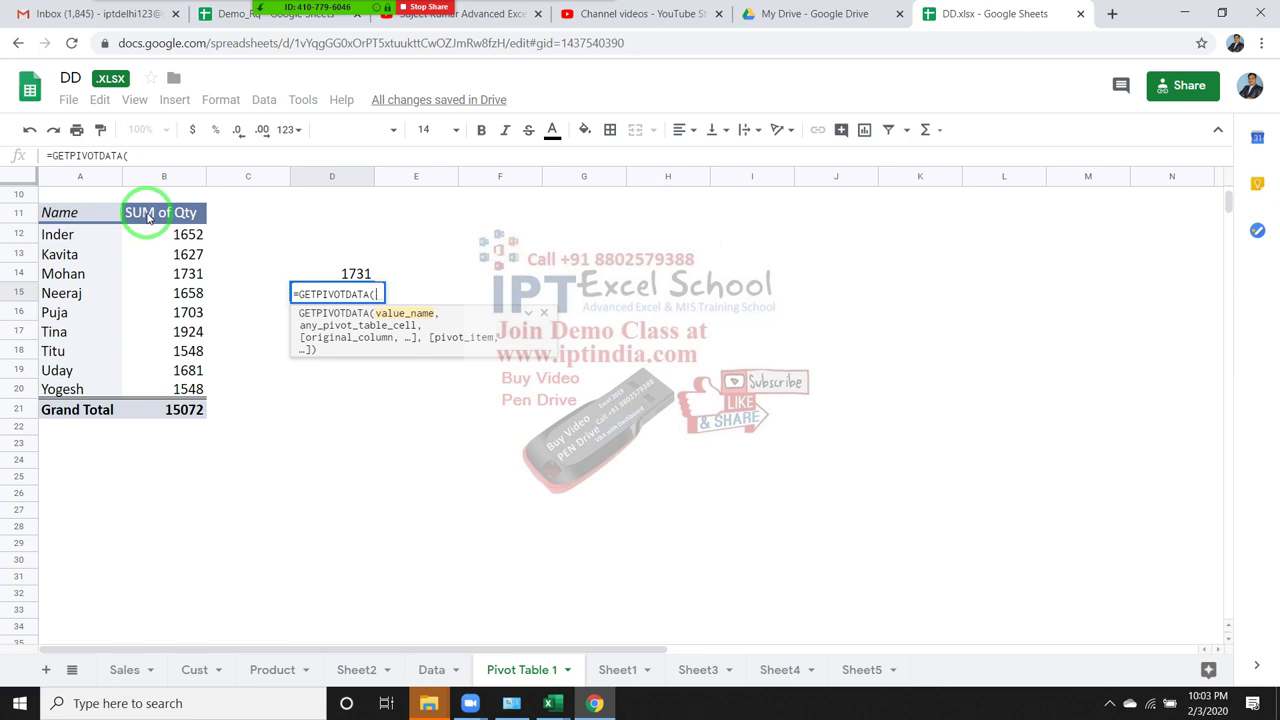
{"action": "left_click", "coordinate": [150, 218]}
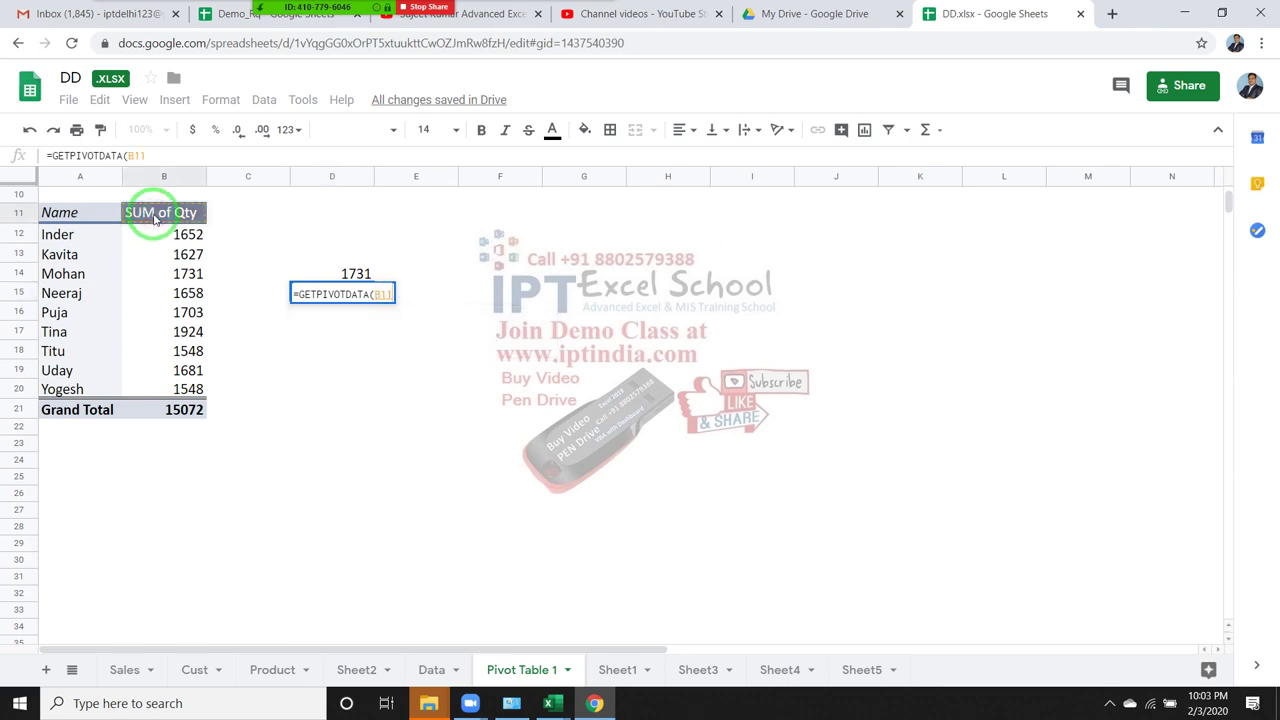
{"action": "type", "text": ","}
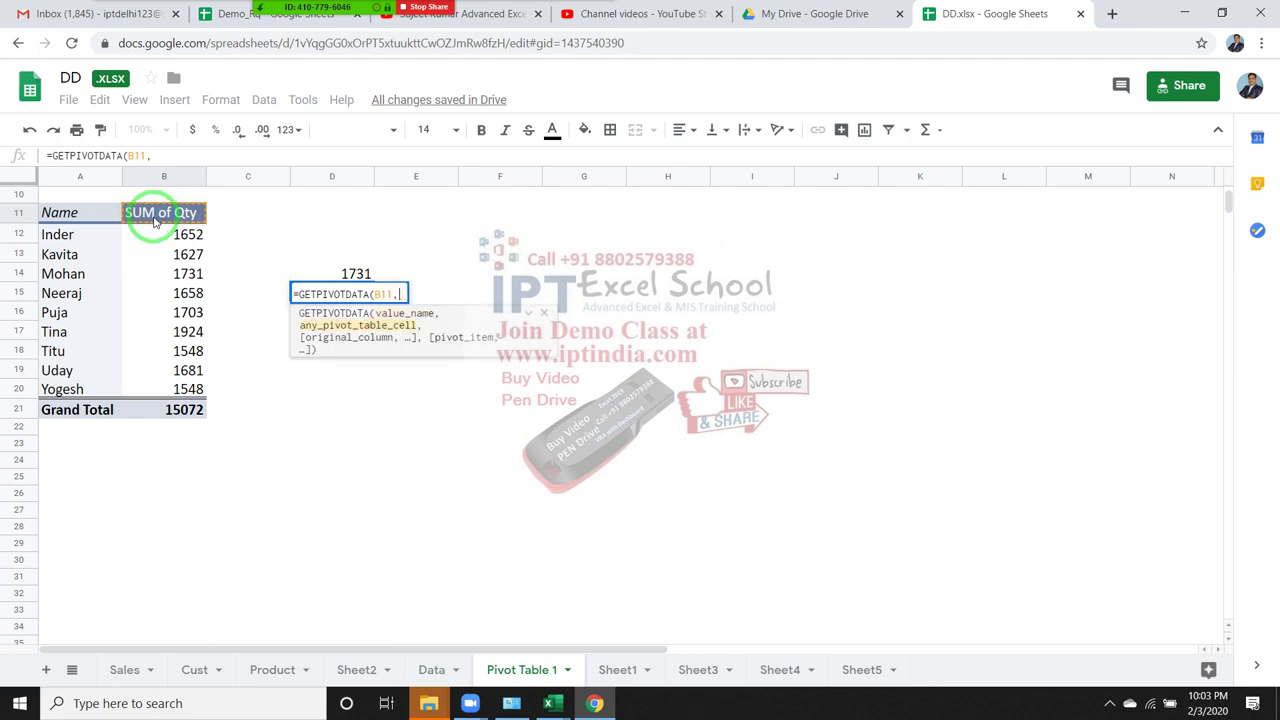
{"action": "left_click", "coordinate": [62, 212]}
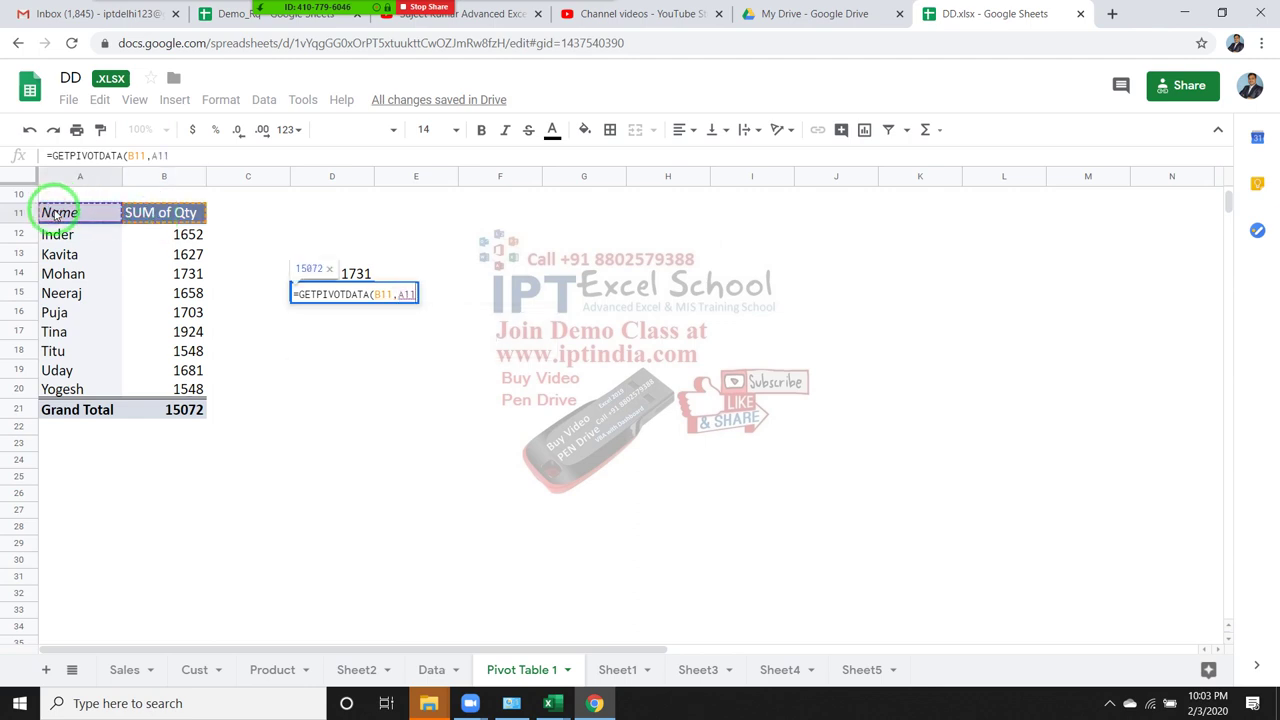
{"action": "type", "text": ","}
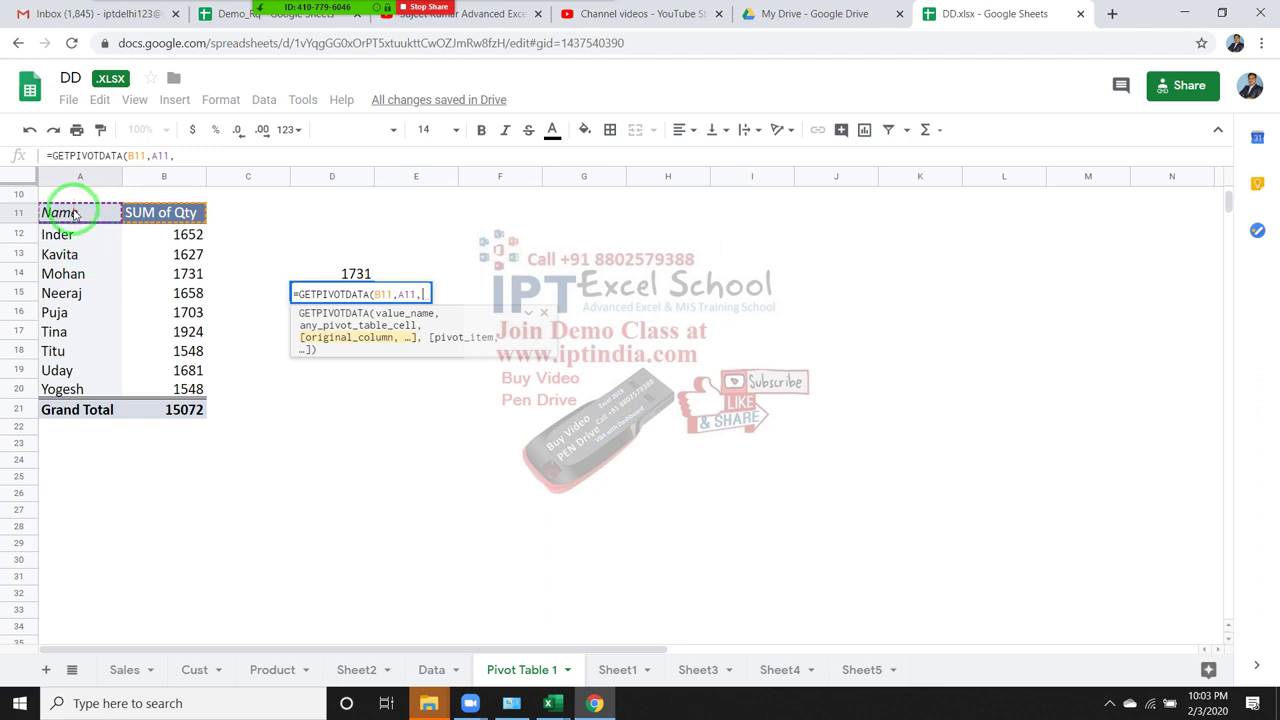
{"action": "left_click", "coordinate": [62, 213]}
{"action": "type", "text": ","}
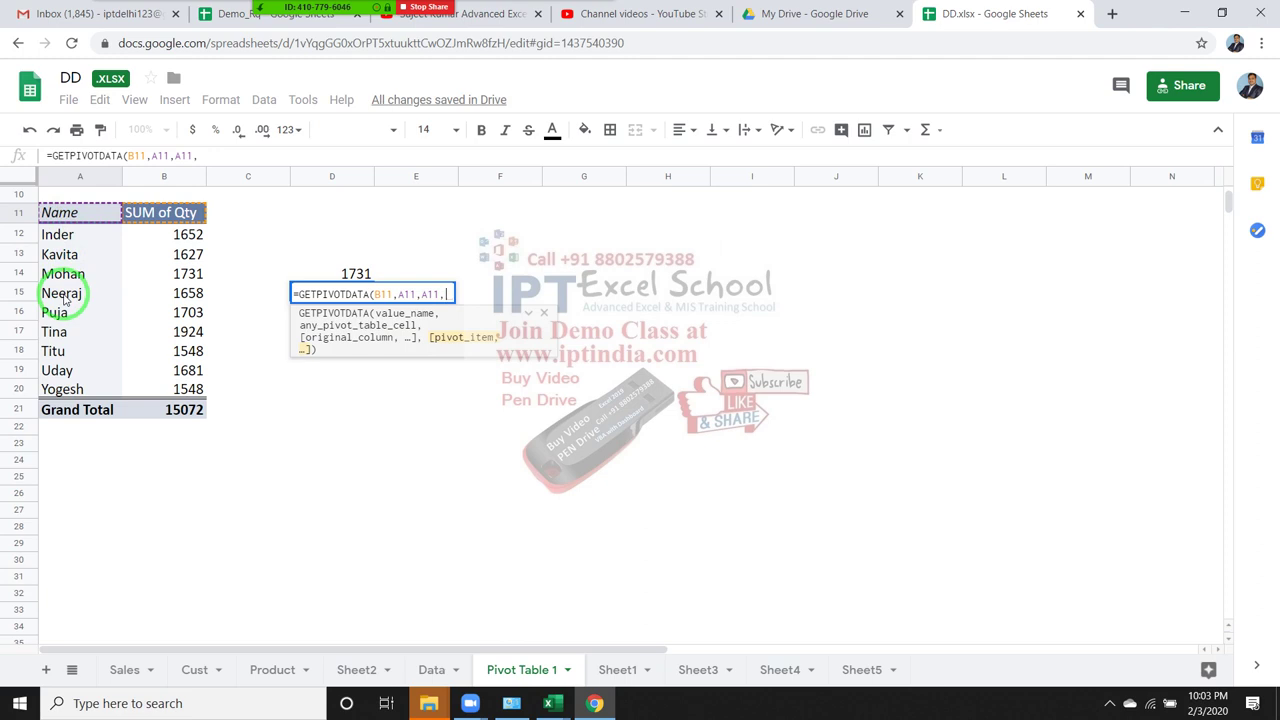
{"action": "type", "text": "\"Neera"}
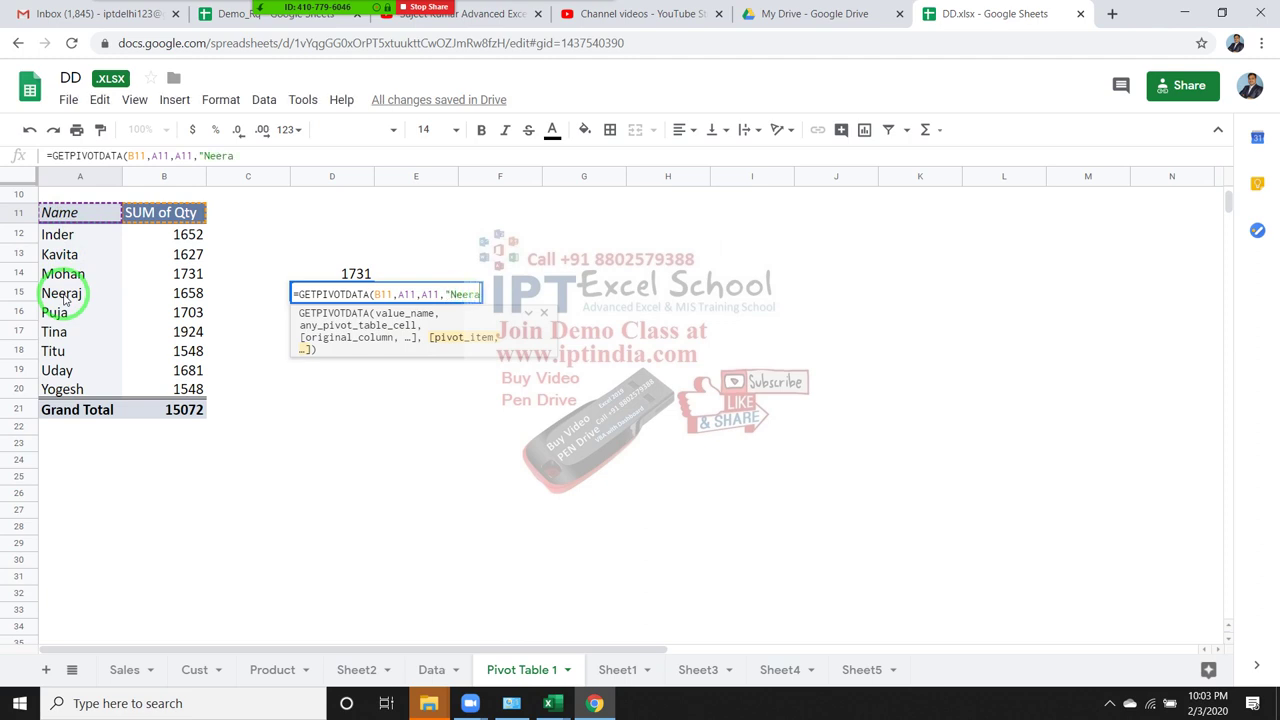
{"action": "type", "text": "j"}
{"action": "key", "text": "Return"}
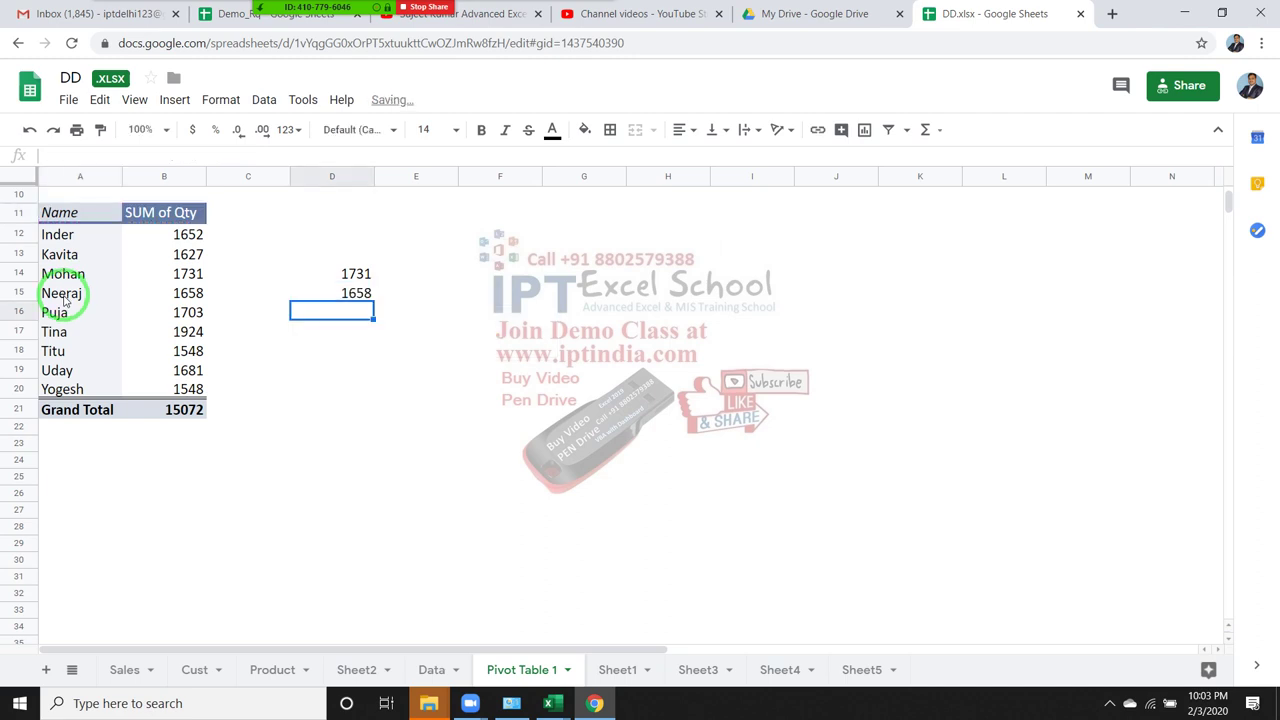
{"action": "key", "text": "Up"}
{"action": "left_click", "coordinate": [60, 295]}
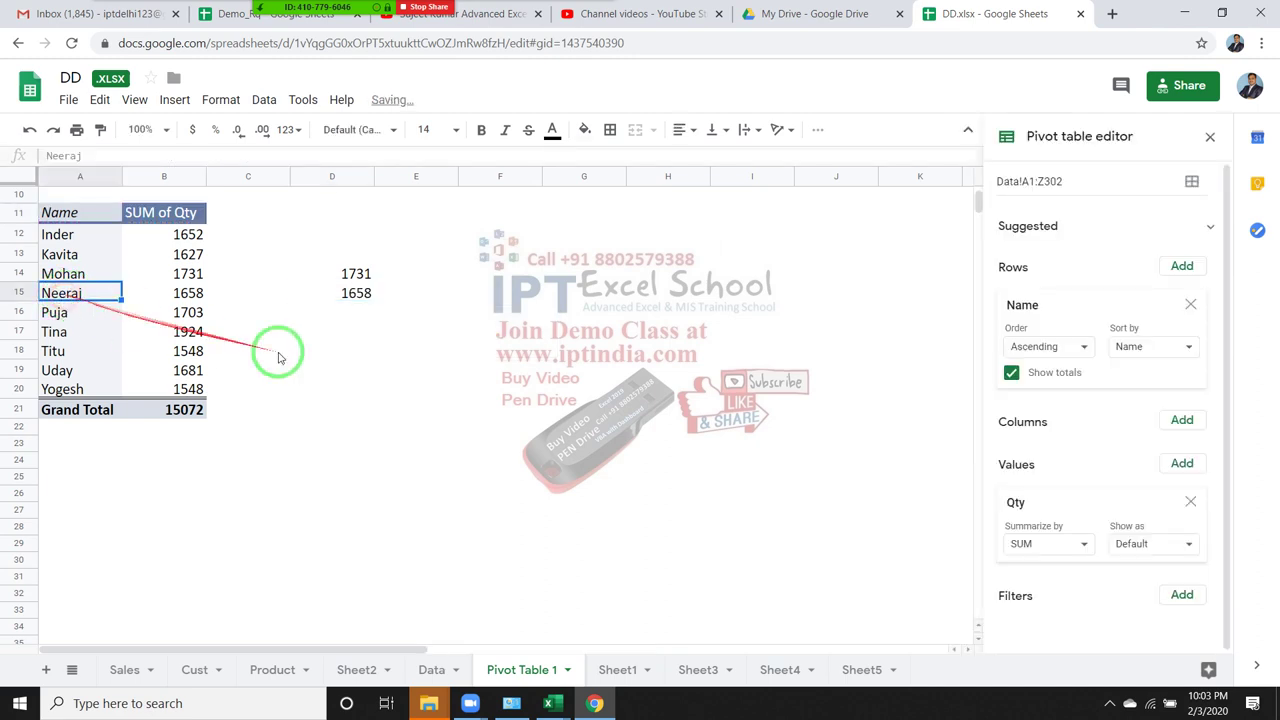
{"action": "left_click", "coordinate": [358, 293]}
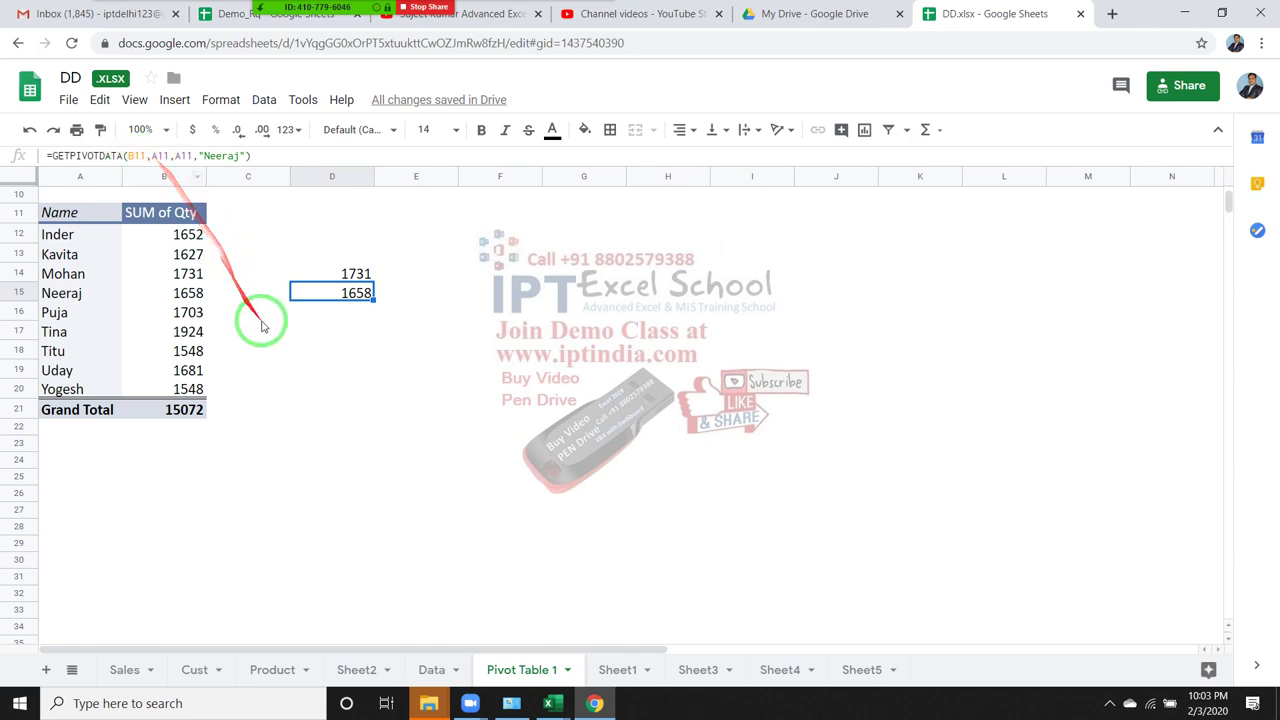
{"action": "double_click", "coordinate": [337, 292]}
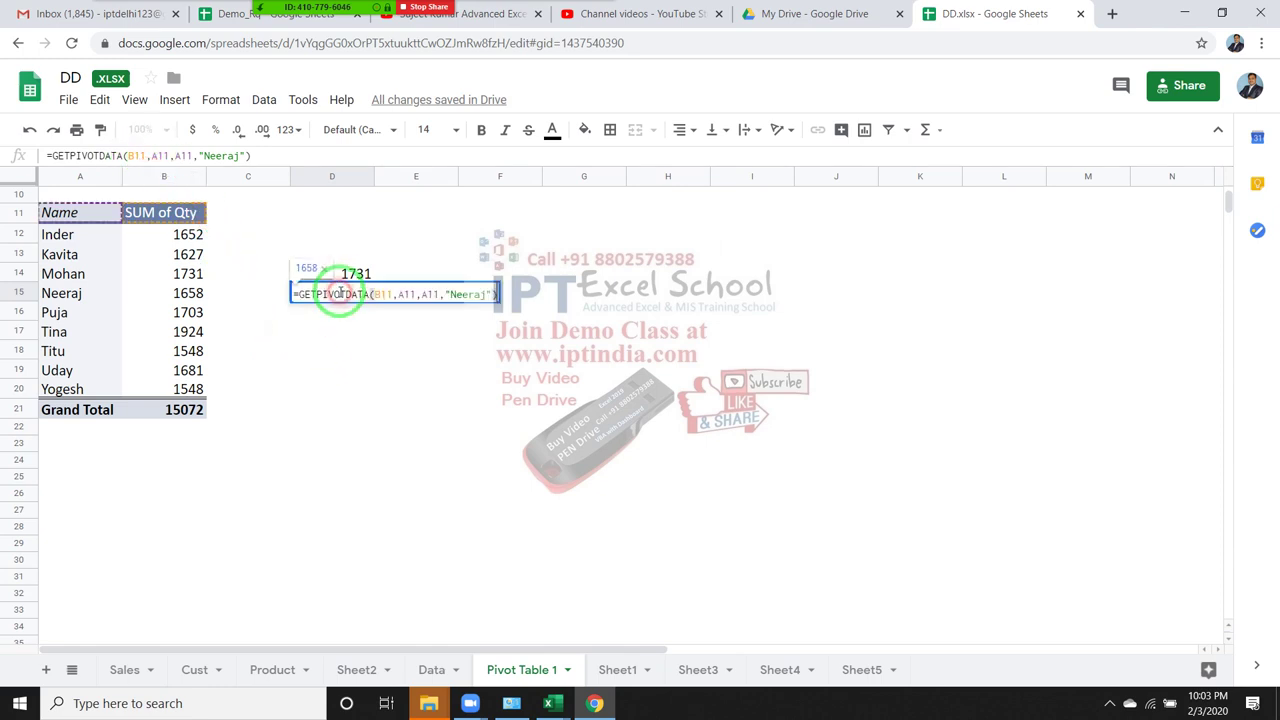
{"action": "left_click", "coordinate": [380, 295]}
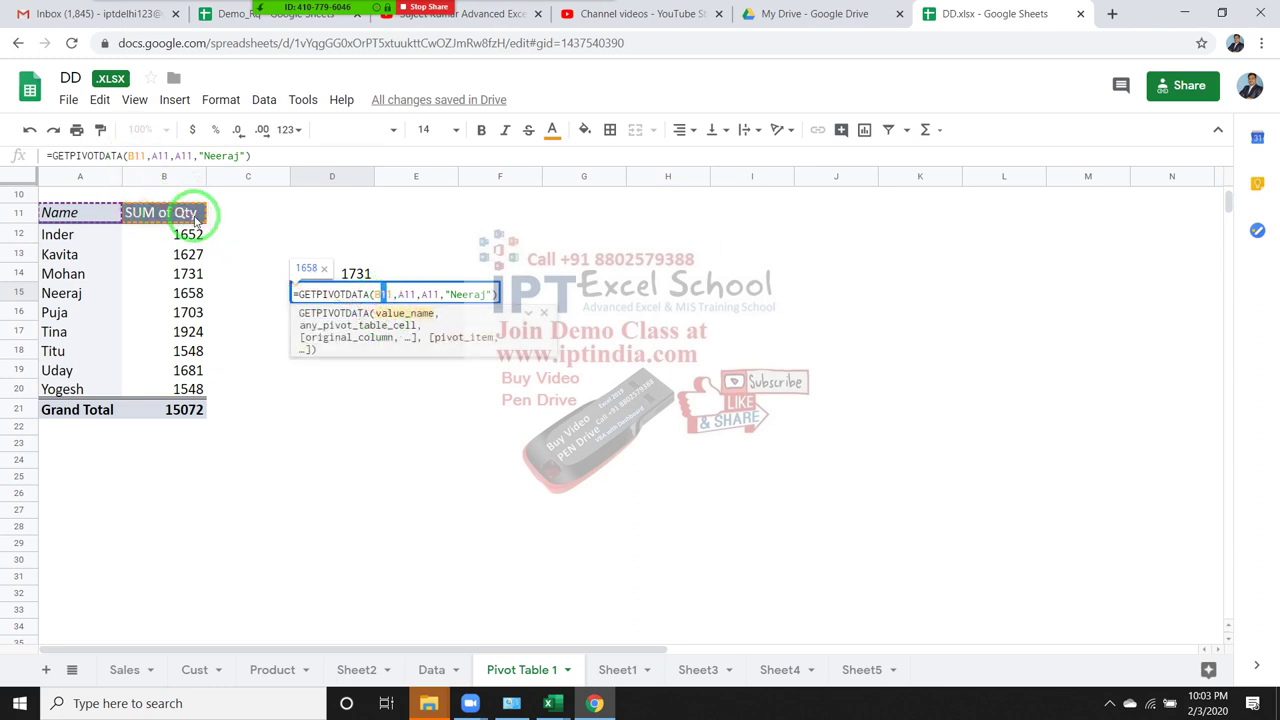
{"action": "left_click", "coordinate": [405, 294]}
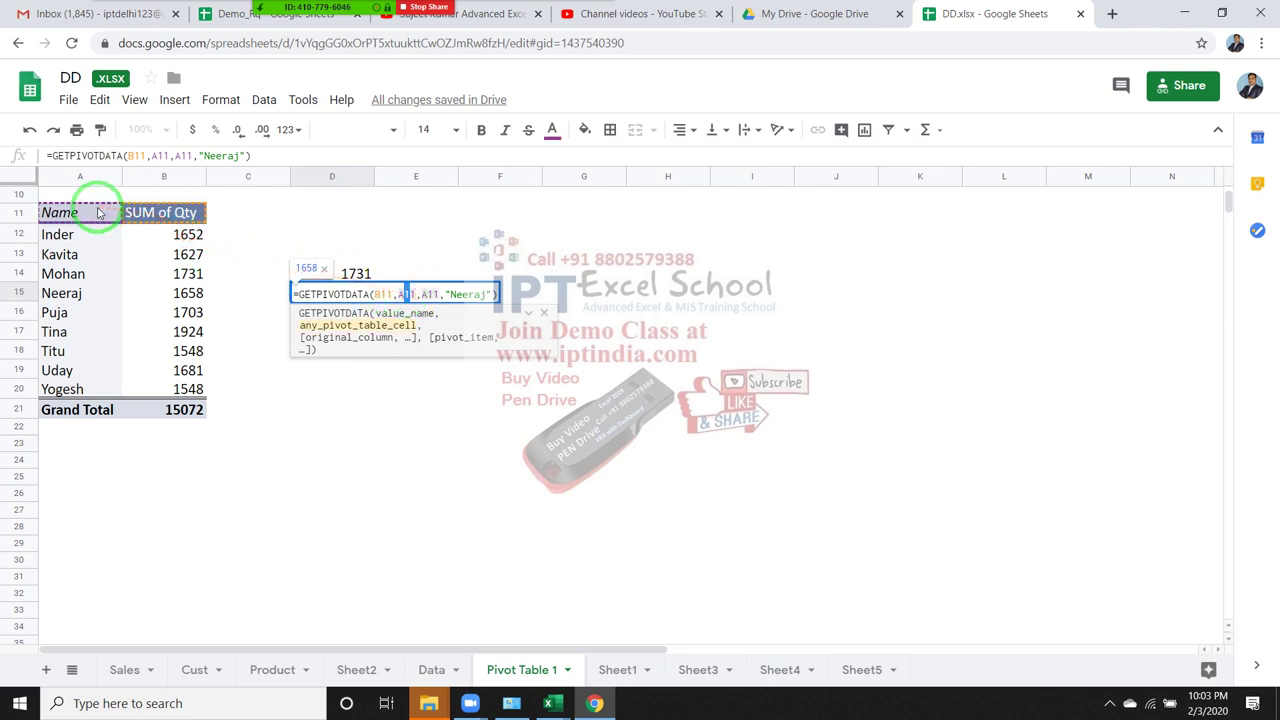
{"action": "left_click", "coordinate": [432, 294]}
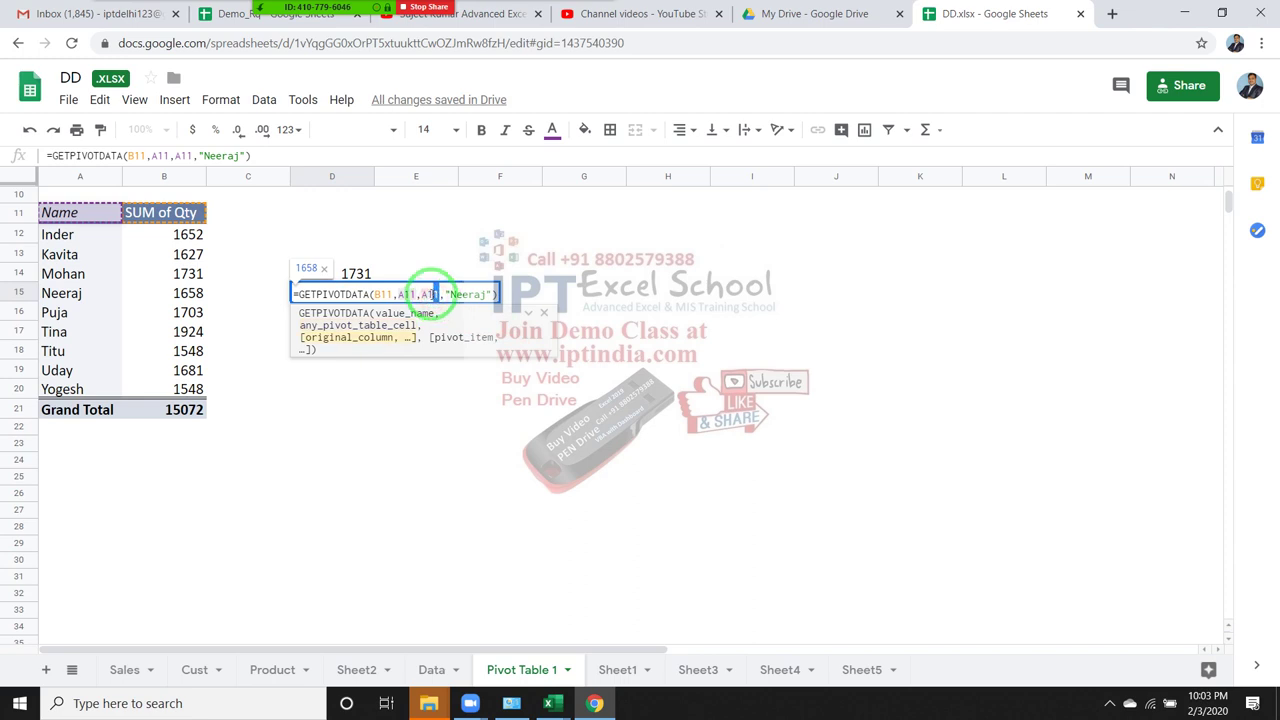
{"action": "left_click", "coordinate": [77, 218]}
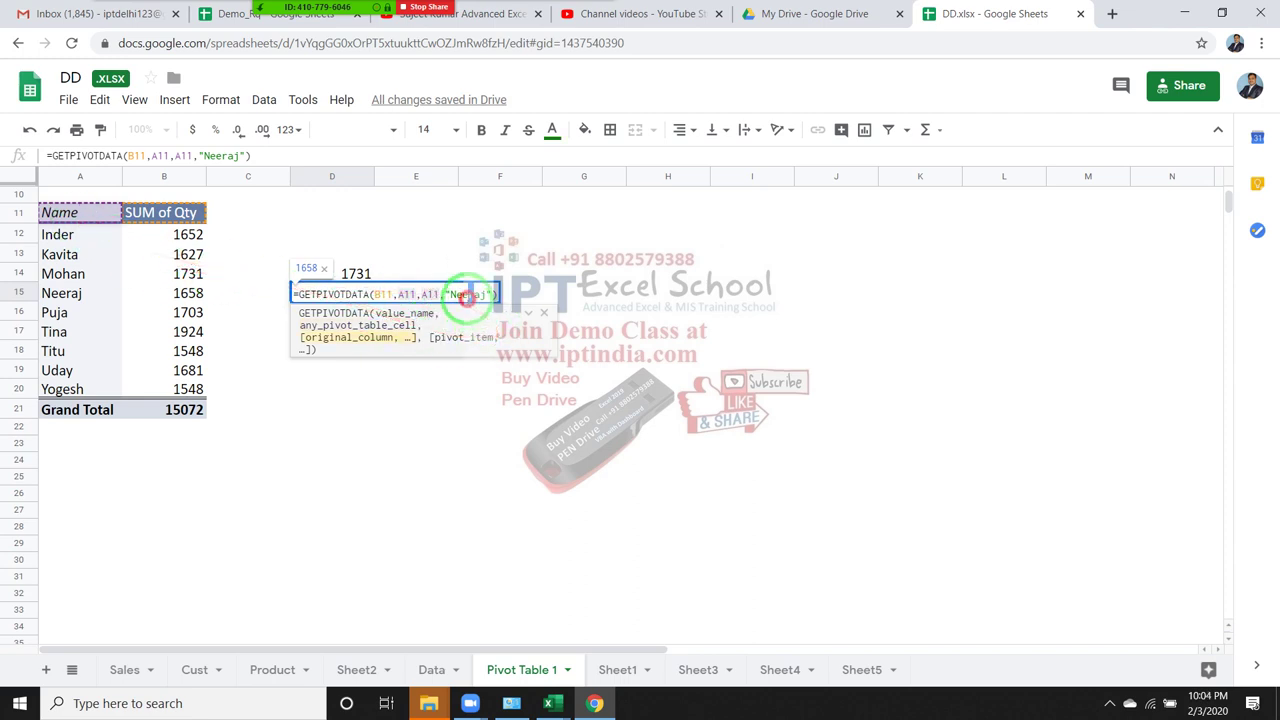
{"action": "left_click", "coordinate": [410, 313]}
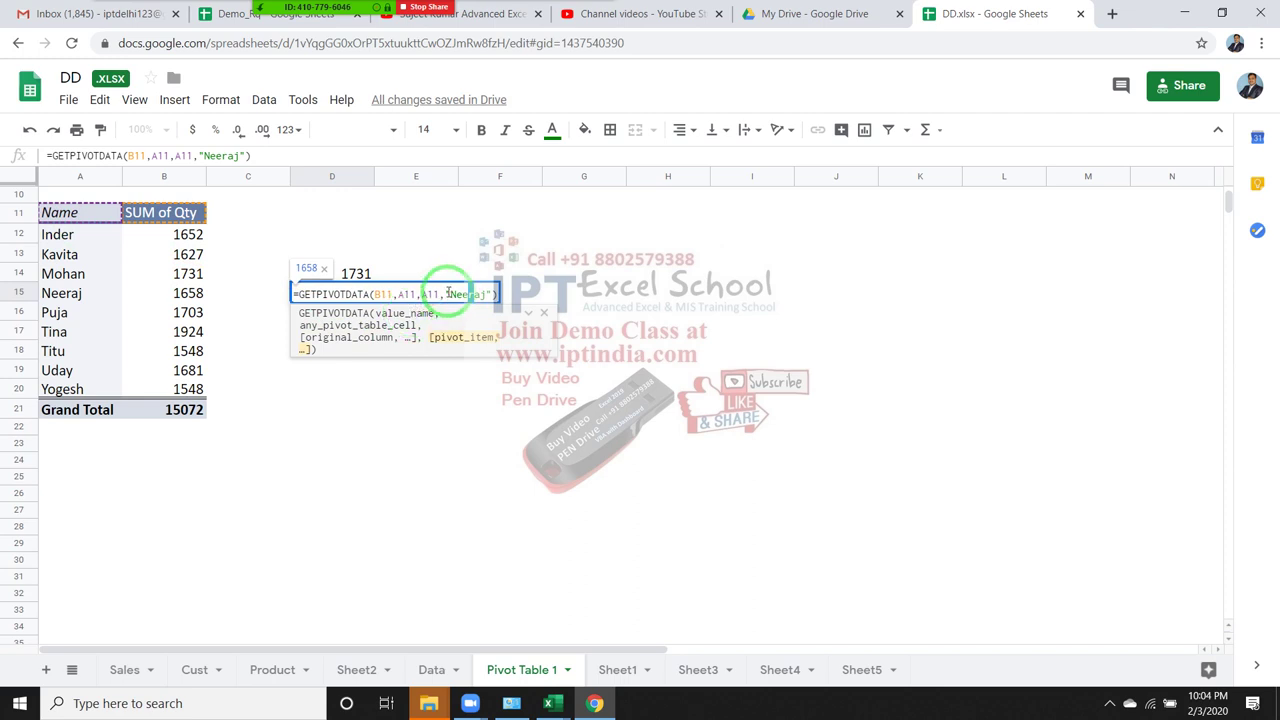
{"action": "left_click", "coordinate": [451, 293]}
{"action": "key", "text": "Escape"}
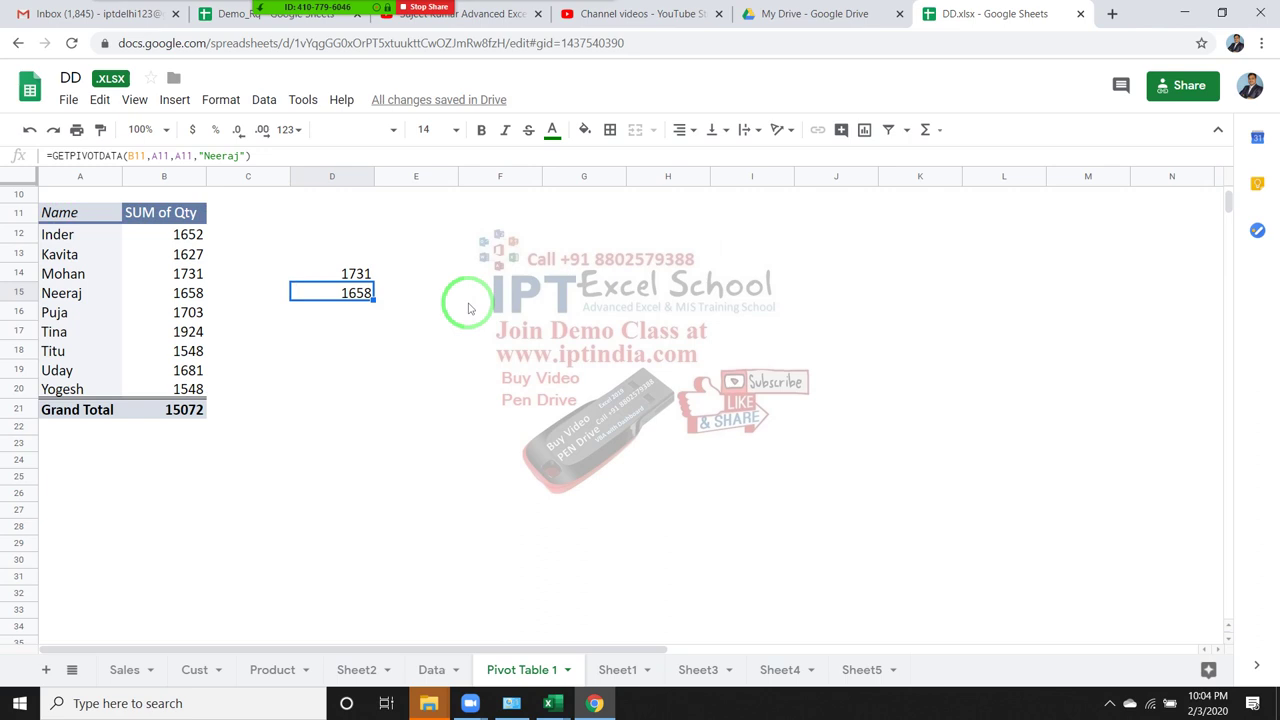
- Enter =B16 in D16 so it shows Puja's pivot total of 1703
{"action": "left_click", "coordinate": [382, 311]}
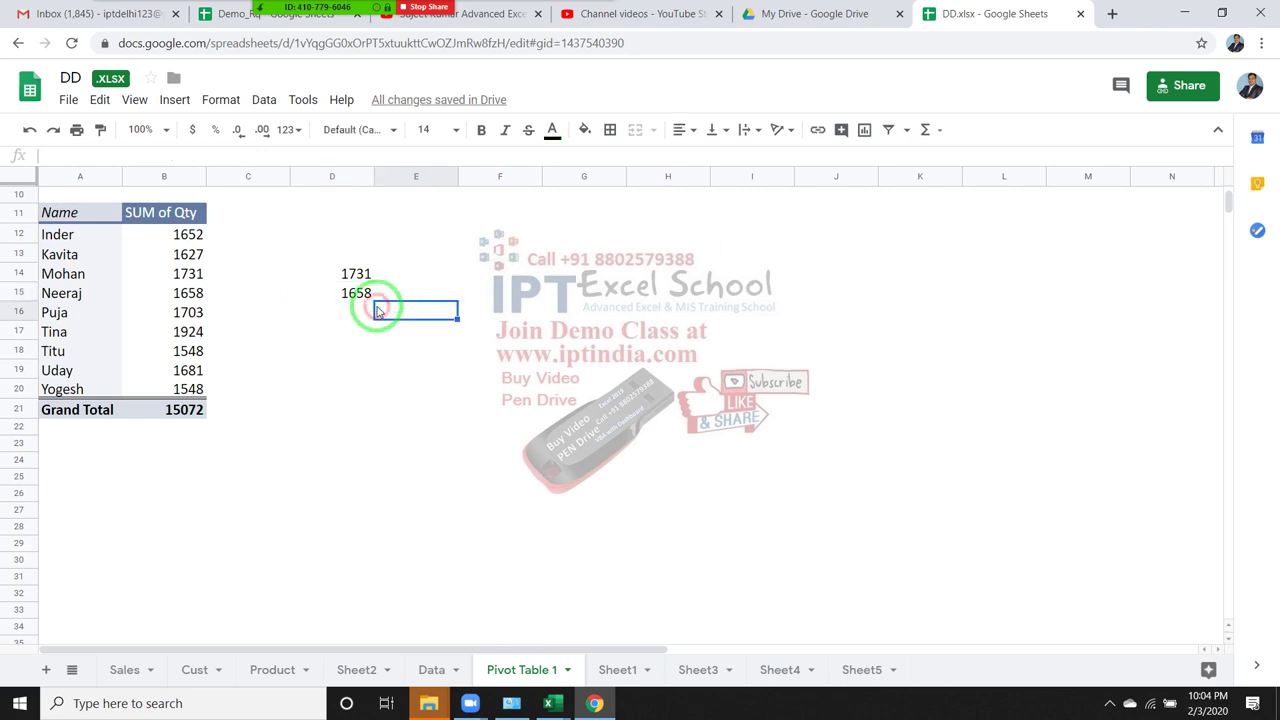
{"action": "left_click", "coordinate": [366, 313]}
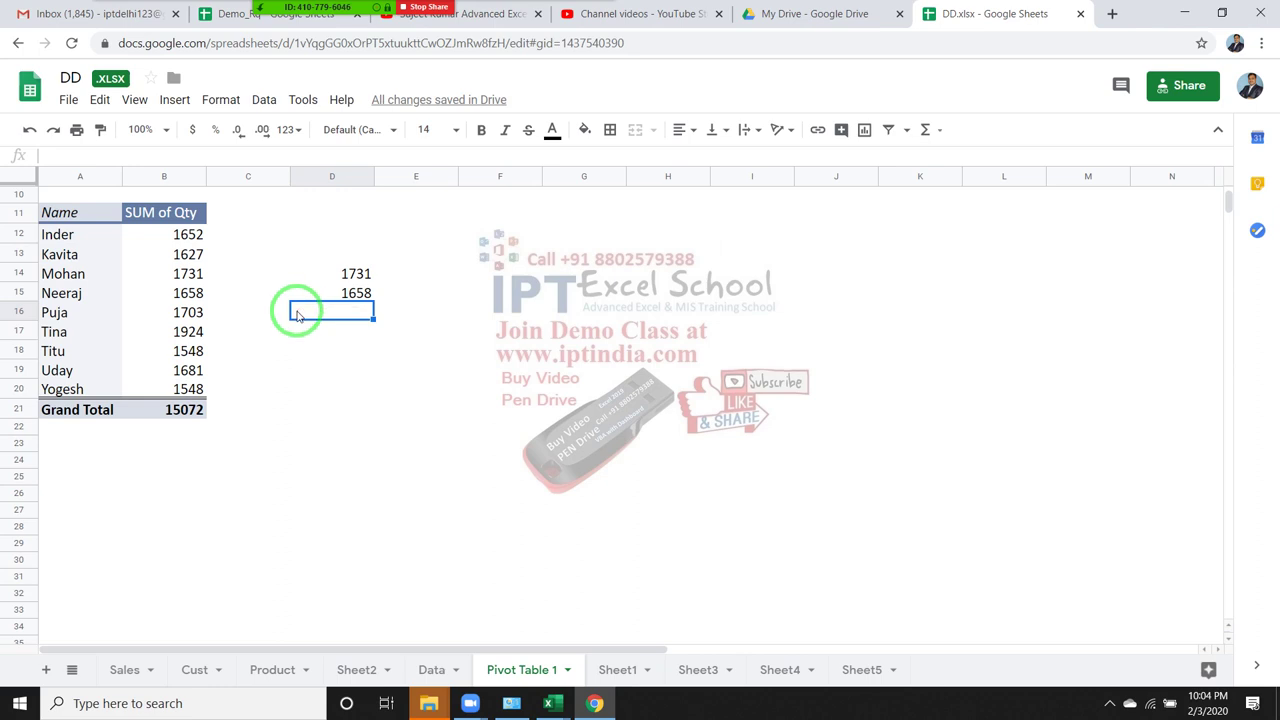
{"action": "type", "text": "="}
{"action": "left_click", "coordinate": [188, 313]}
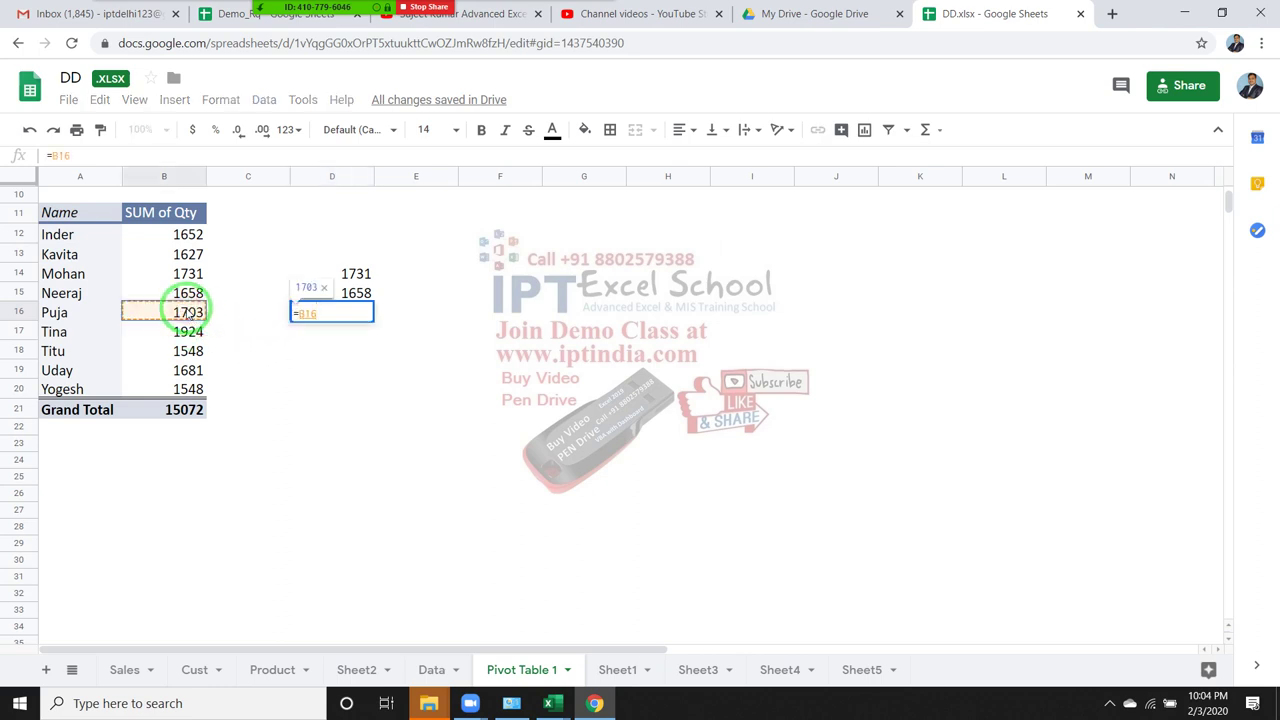
{"action": "key", "text": "Return"}
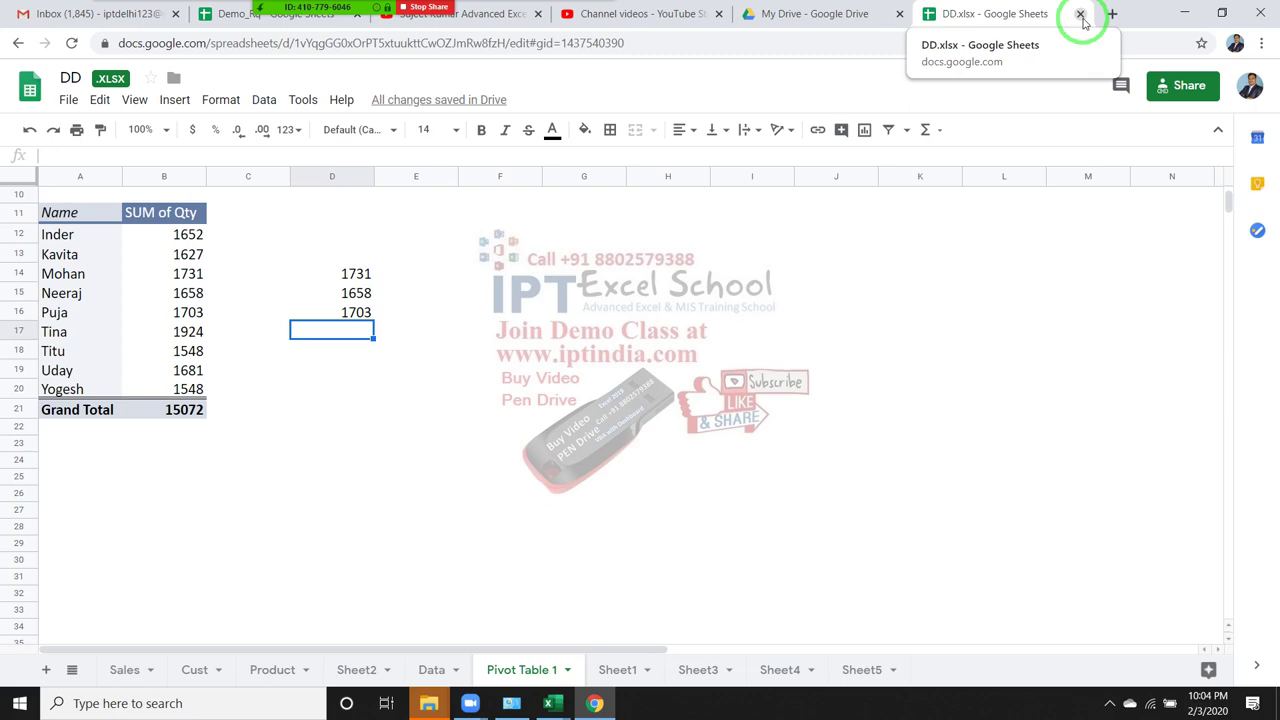
- Close the DD.xlsx and My Drive tabs and minimize Chrome to reveal the desktop
{"action": "left_click", "coordinate": [1081, 15]}
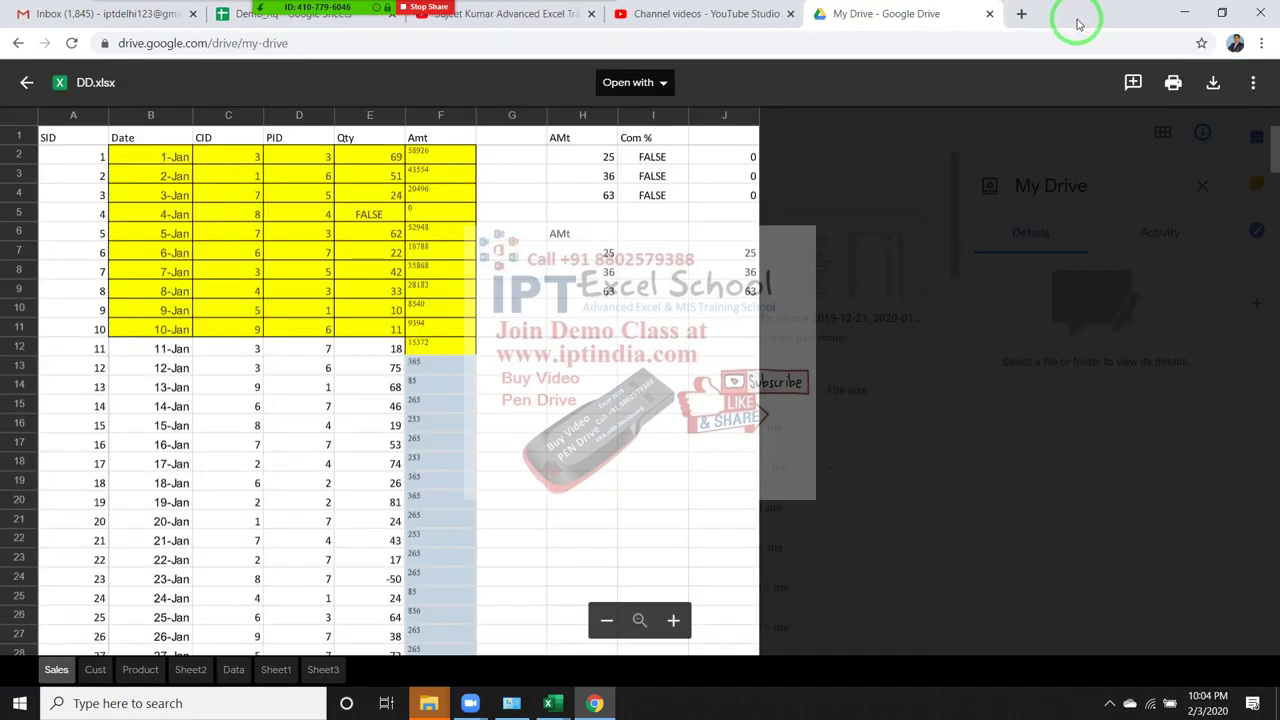
{"action": "left_click", "coordinate": [990, 14]}
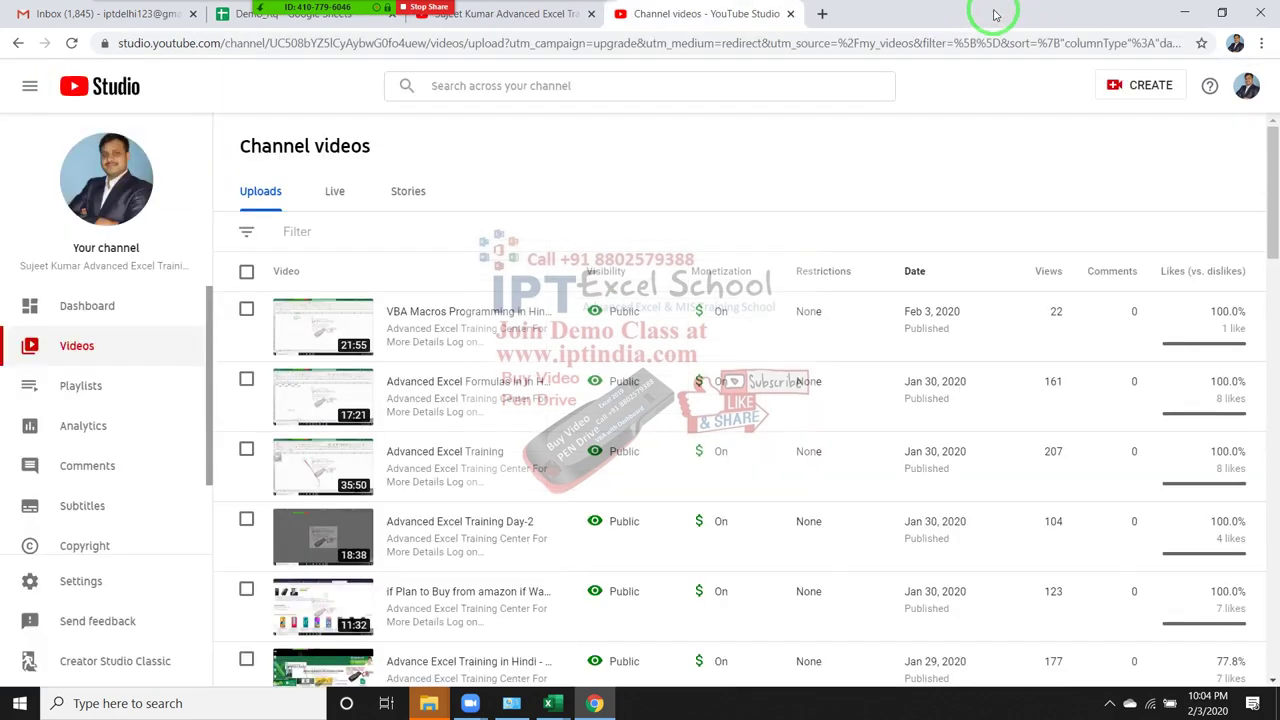
{"action": "key", "text": "super+d"}
{"action": "mouse_move", "coordinate": [320, 37]}
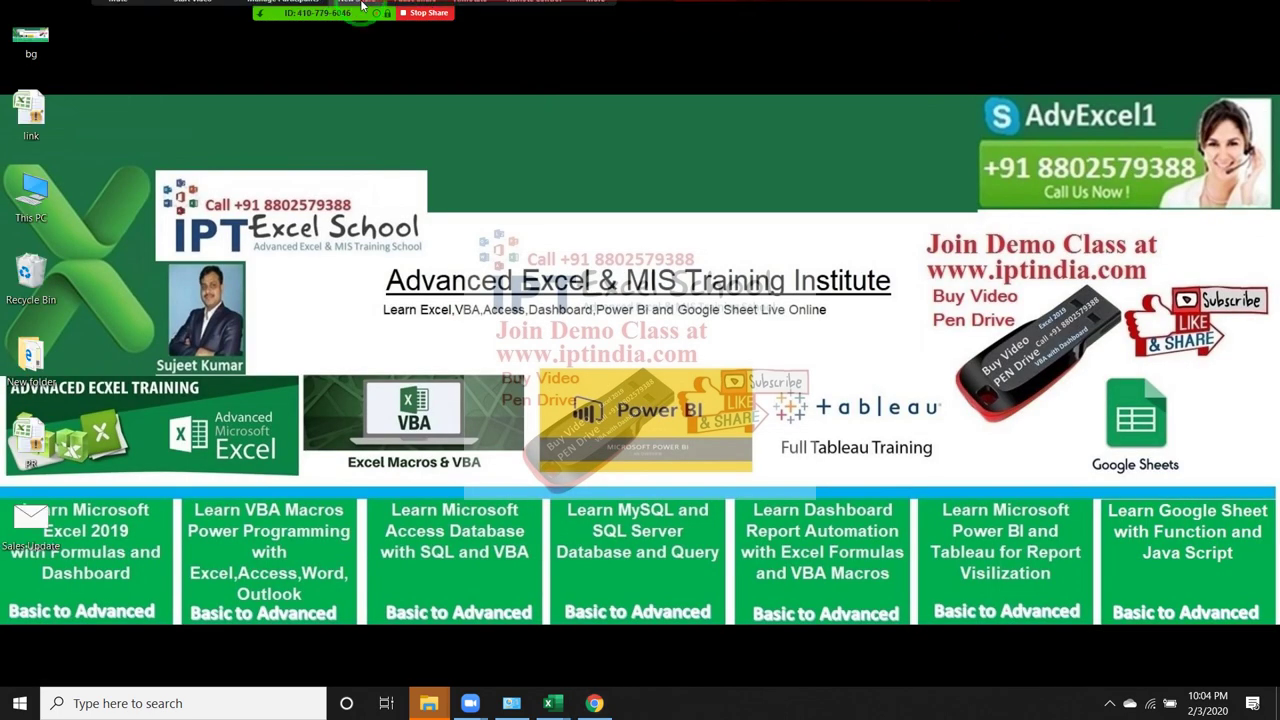